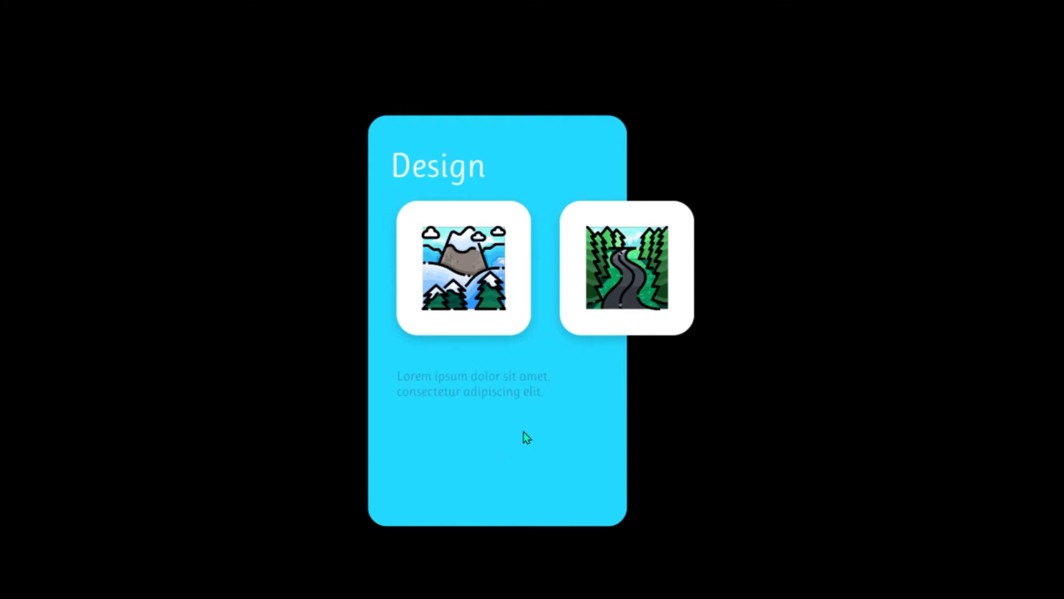
# Preview the finished prototype by opening the mountain and road cards and returning to the previous page from each.
pyautogui.click(464, 280)
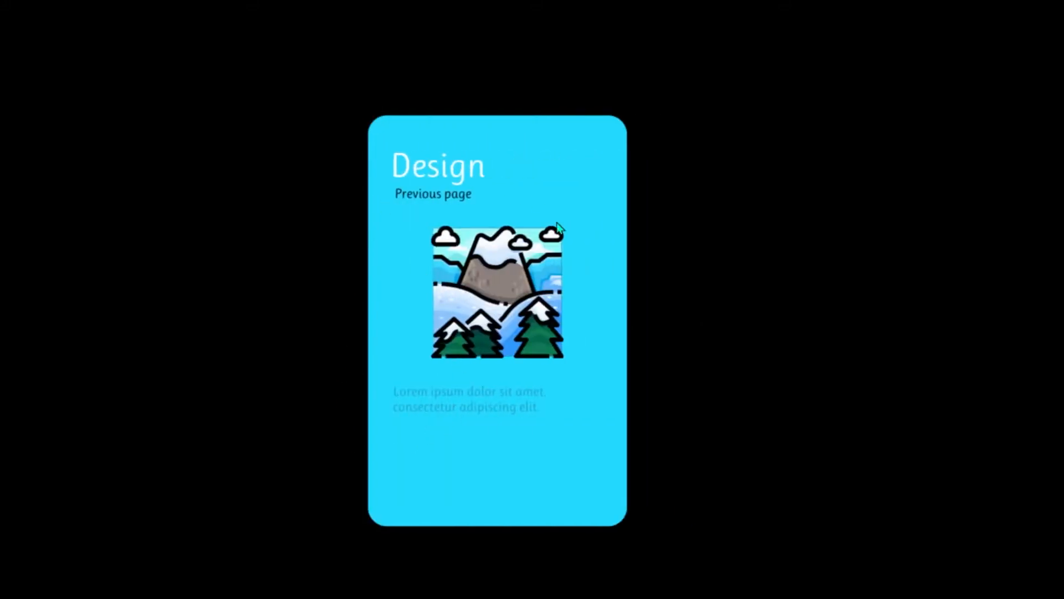
pyautogui.click(452, 194)
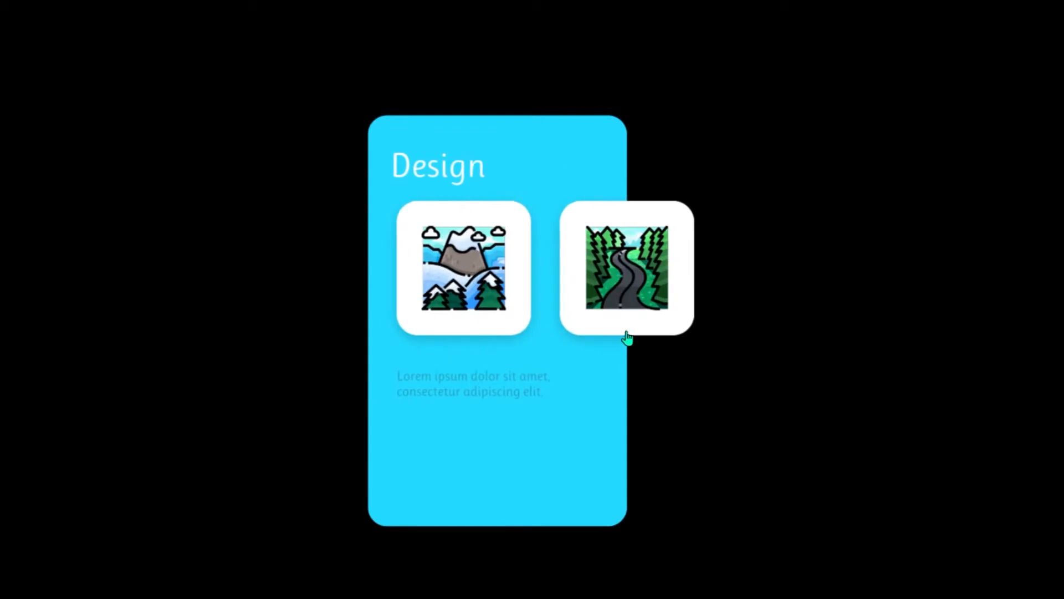
pyautogui.click(626, 279)
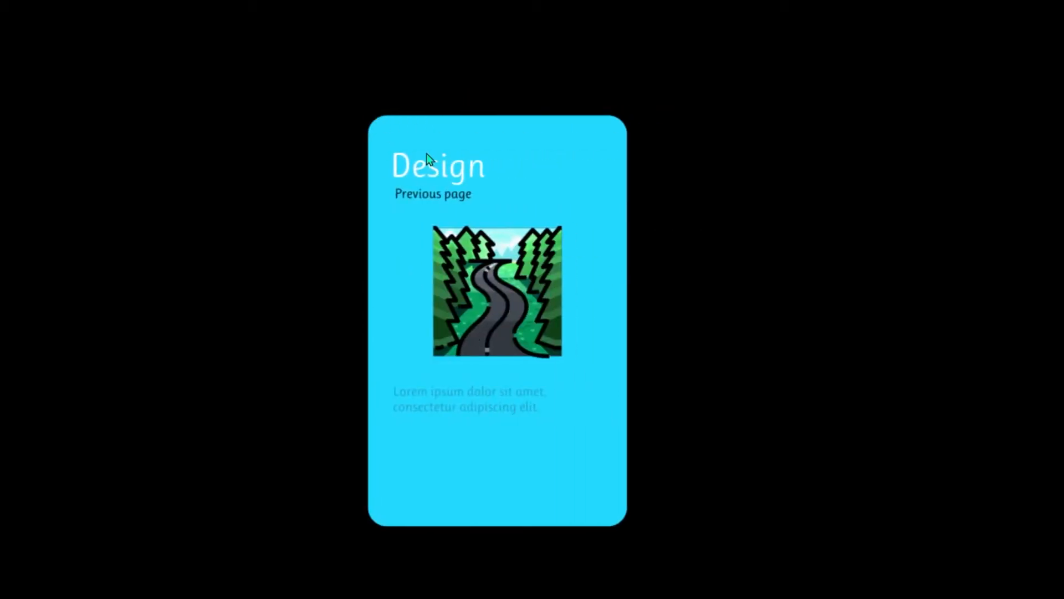
pyautogui.click(441, 198)
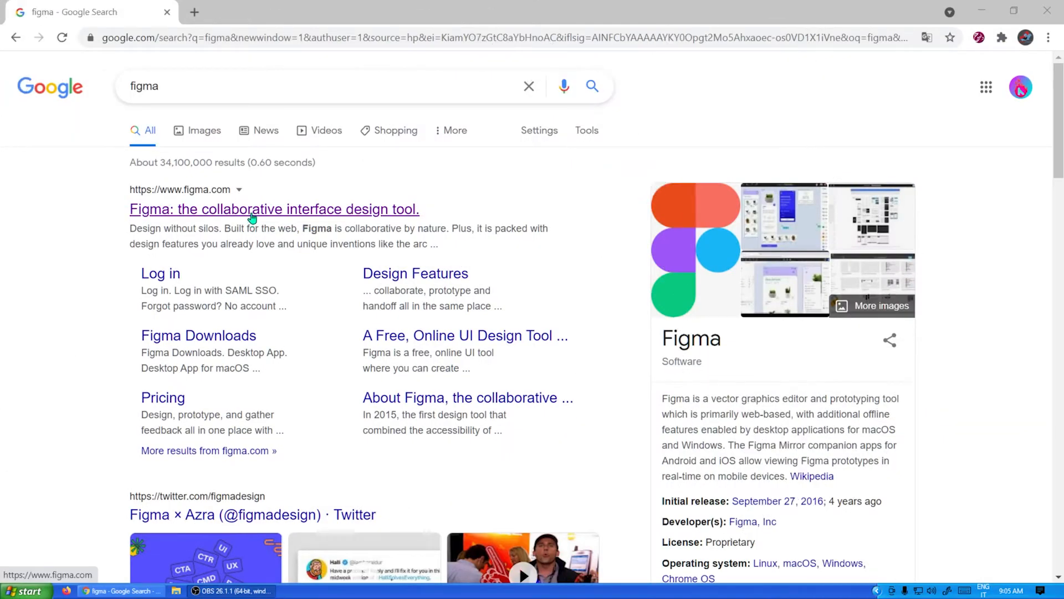
# Open the Figma website from the search results and create a new design file.
pyautogui.click(198, 89)
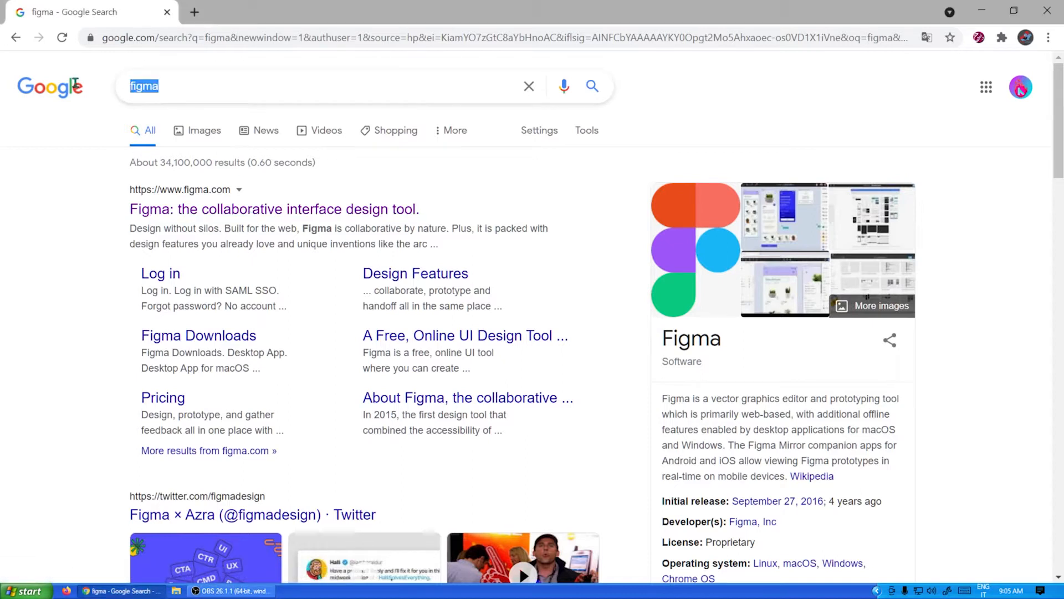
pyautogui.click(196, 213)
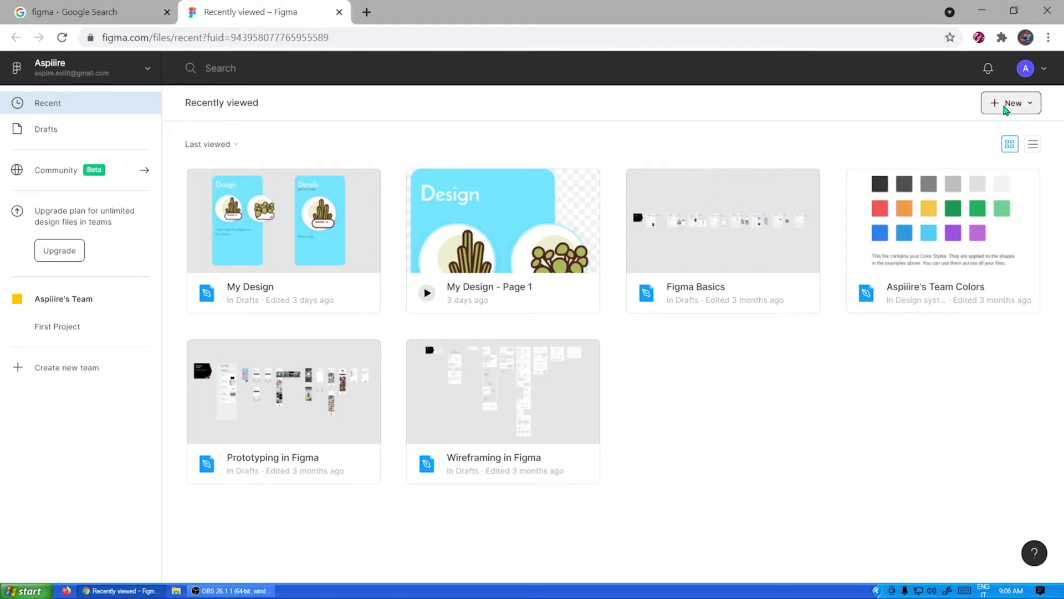
pyautogui.click(1005, 108)
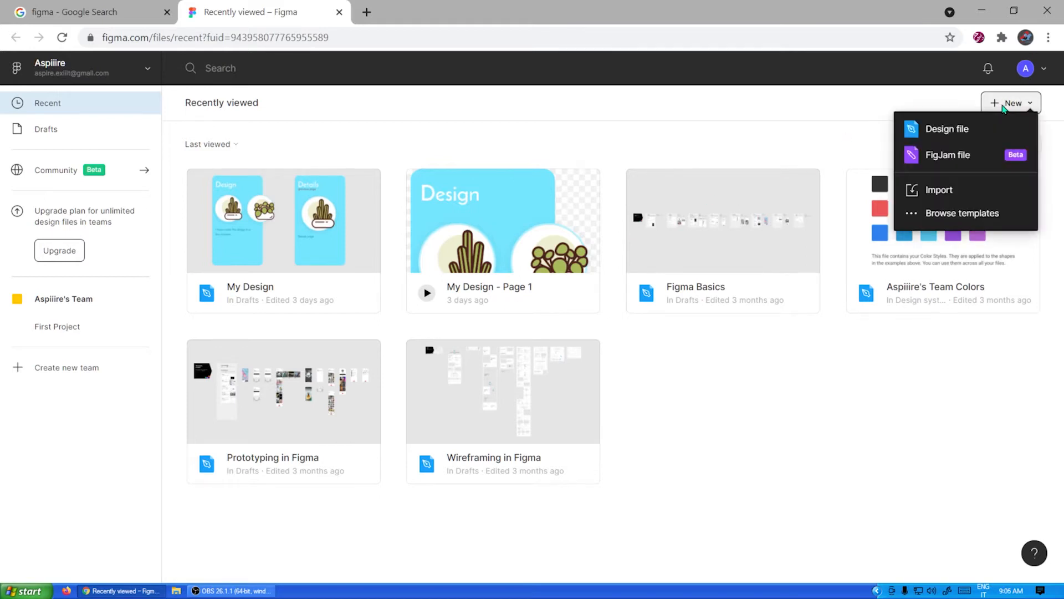
pyautogui.click(954, 132)
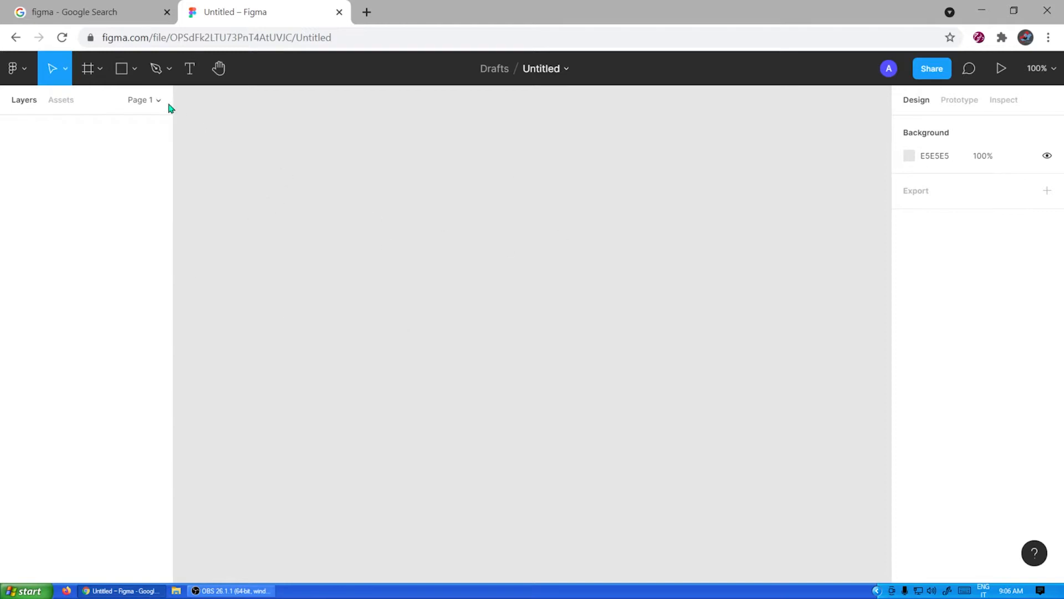
pyautogui.click(90, 68)
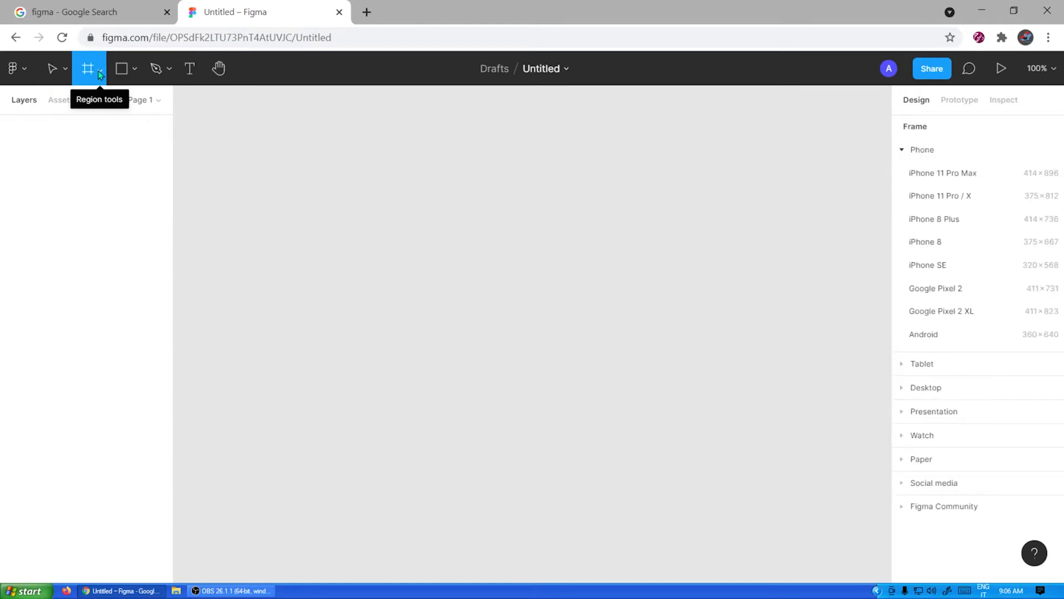
pyautogui.click(134, 69)
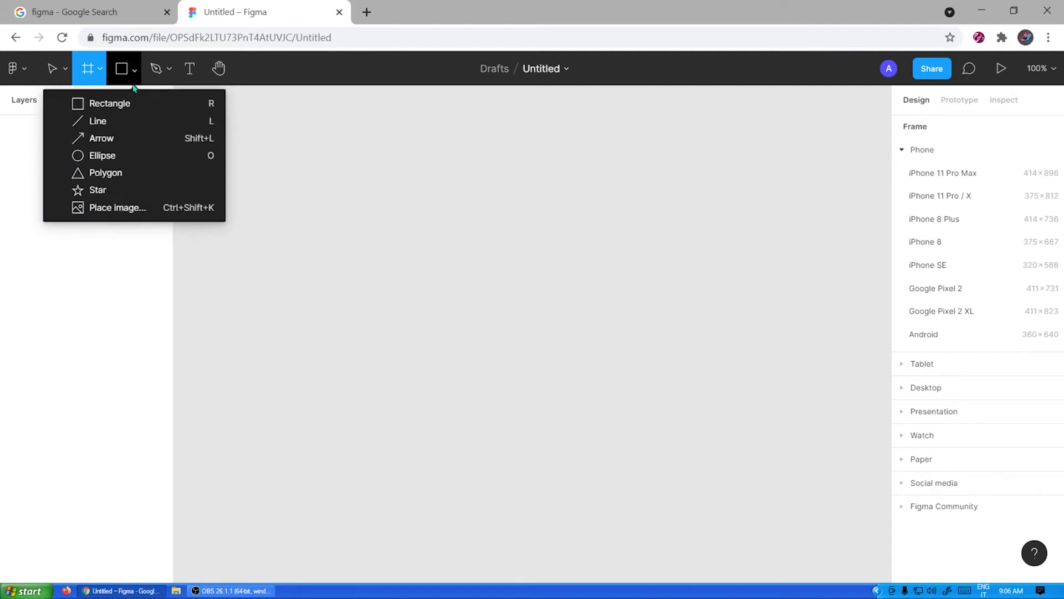
pyautogui.click(122, 66)
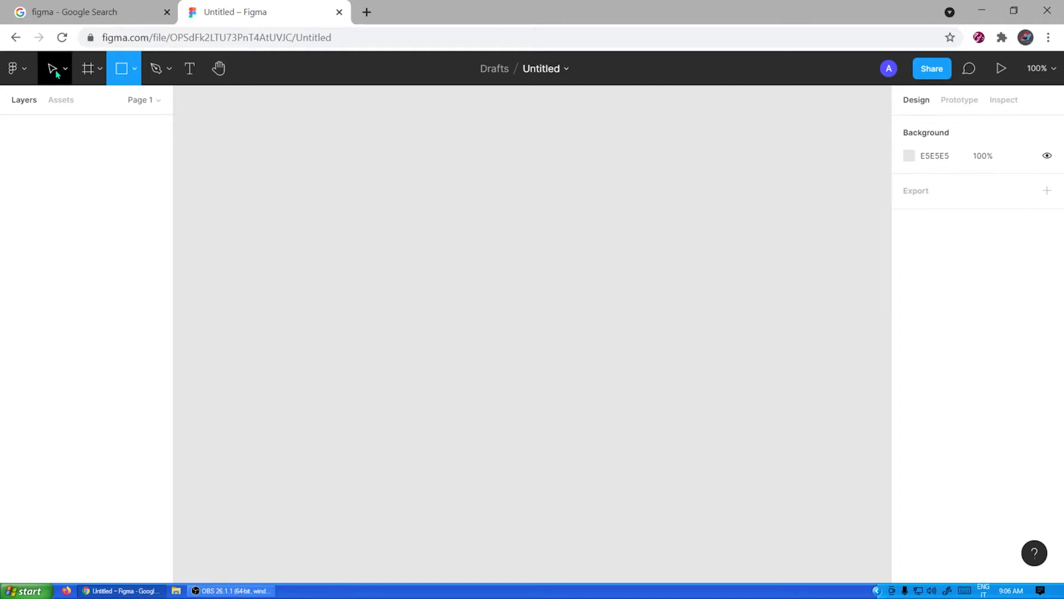
# Draw a portrait rectangle about 294 × 412 in the middle of the canvas.
pyautogui.click(123, 71)
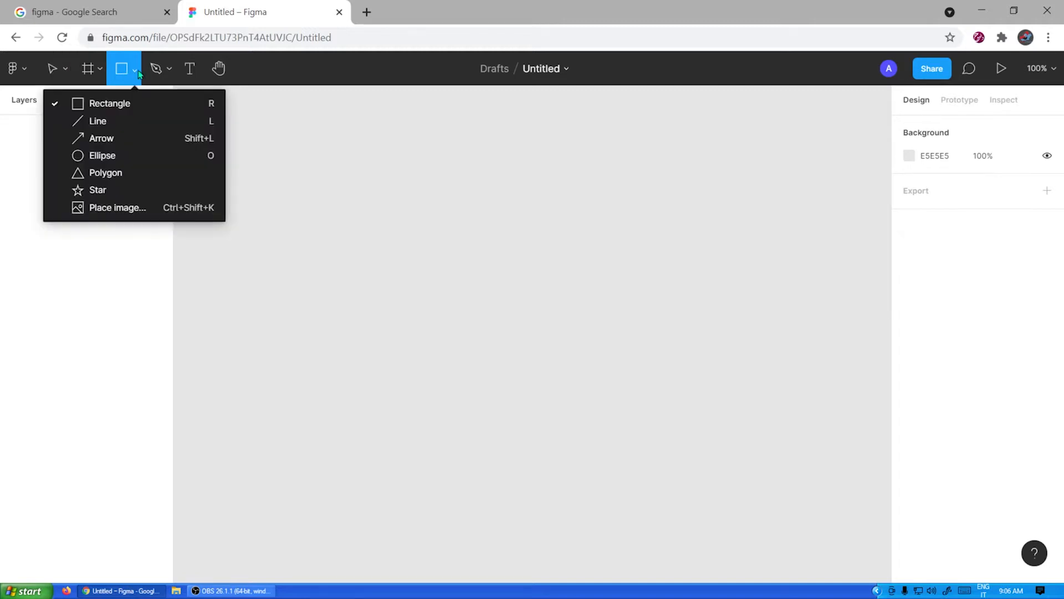
pyautogui.click(108, 104)
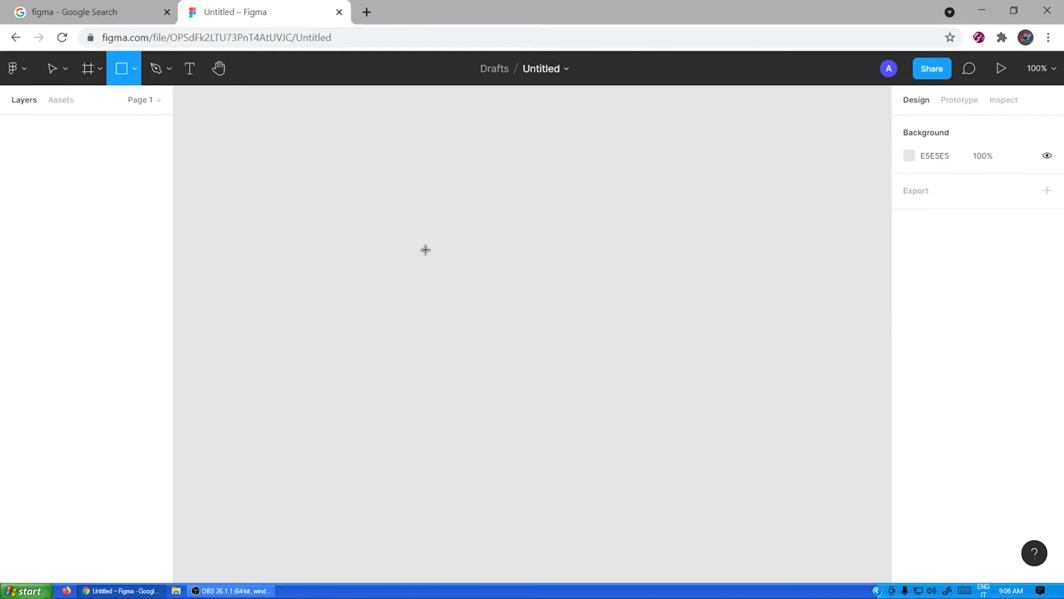
pyautogui.moveTo(341, 196)
pyautogui.mouseDown()
pyautogui.moveTo(553, 399)
pyautogui.moveTo(458, 454)
pyautogui.moveTo(503, 480)
pyautogui.moveTo(553, 482)
pyautogui.moveTo(552, 493)
pyautogui.mouseUp()
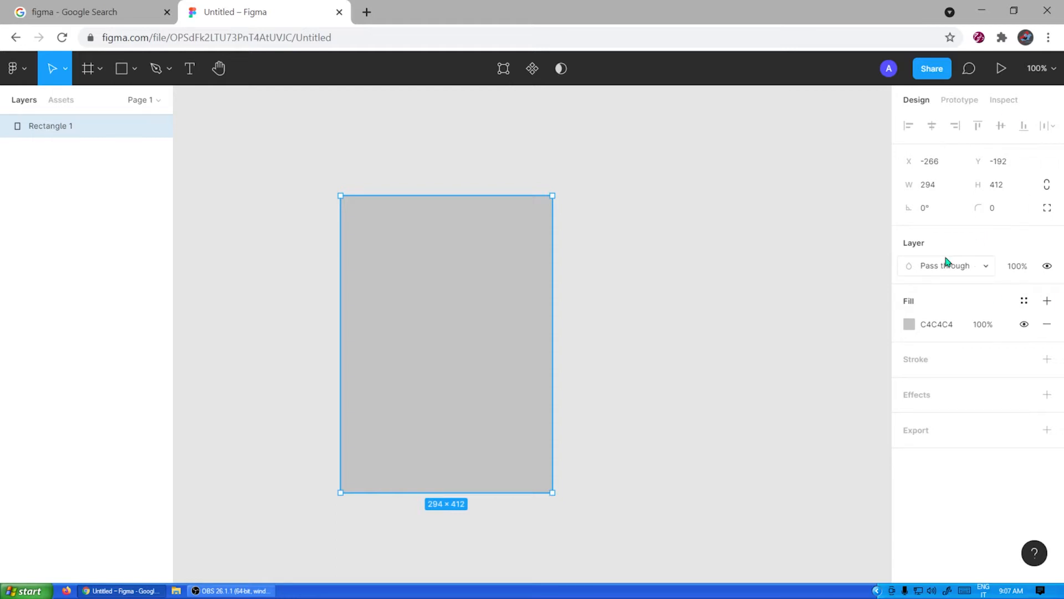
# Examine the rectangle's Inspect properties and its Prototype settings, then return to its design properties.
pyautogui.click(1004, 101)
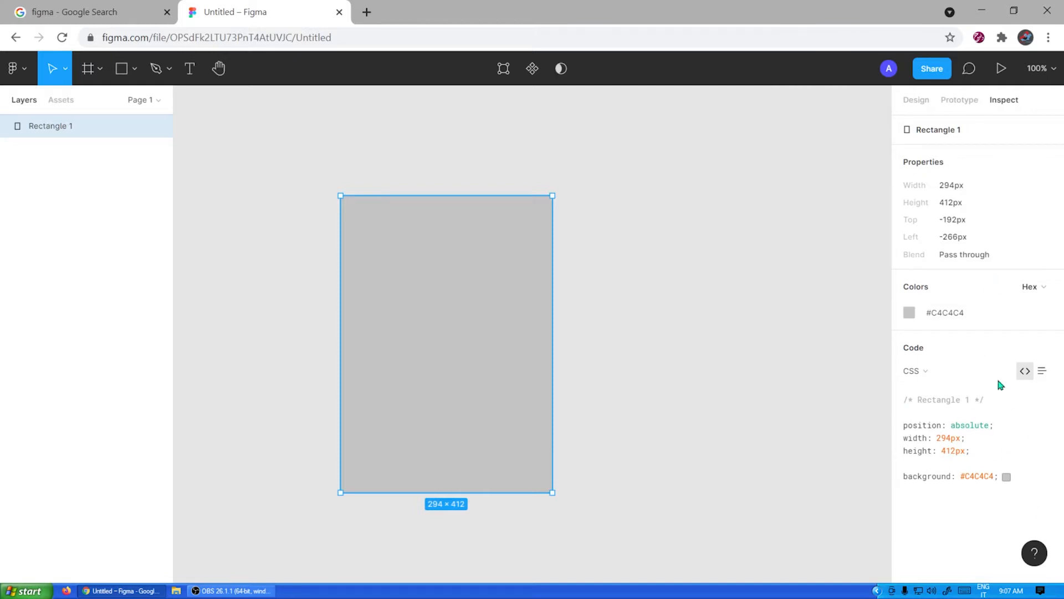
pyautogui.click(920, 105)
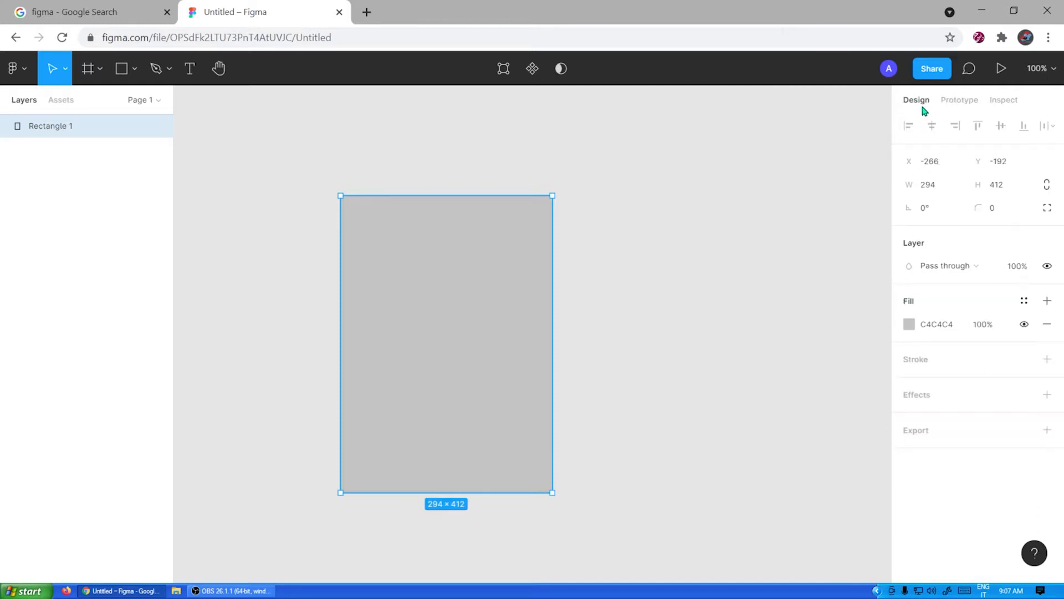
pyautogui.click(959, 106)
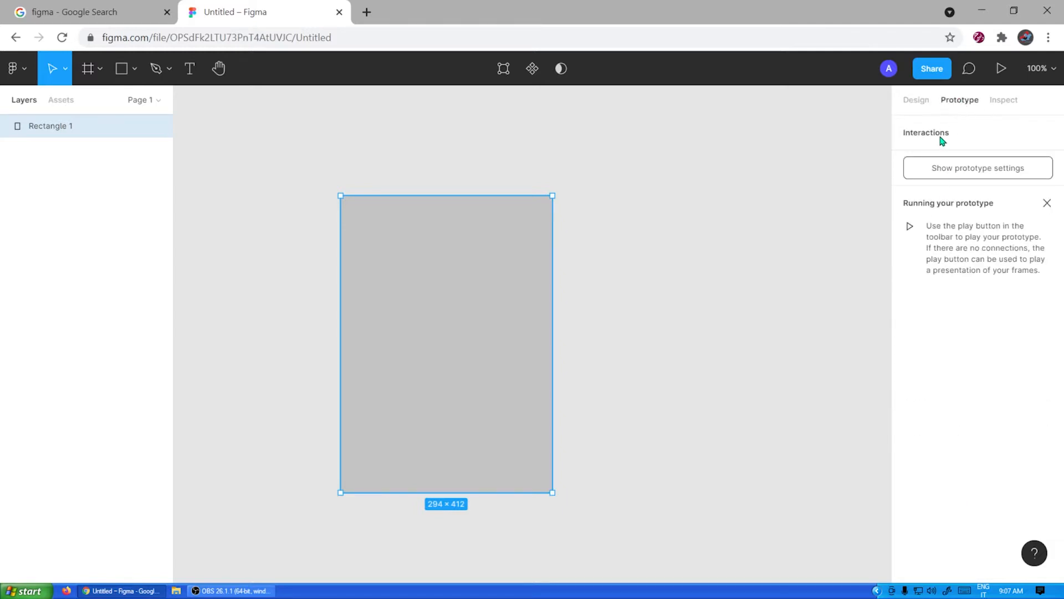
pyautogui.click(918, 100)
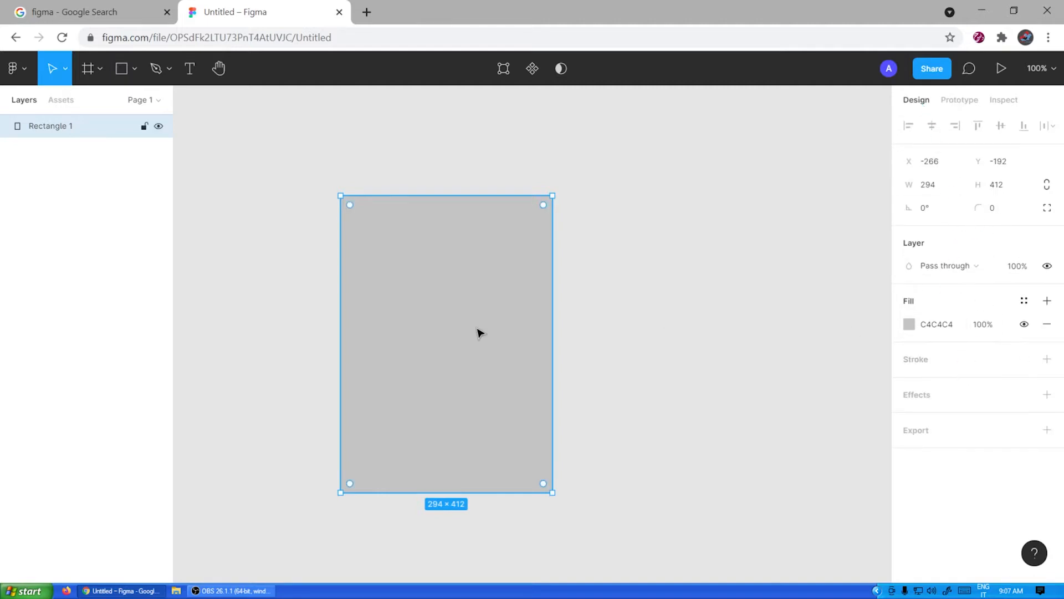
# Change the rectangle's solid fill to bright light blue, hex 24D8FF.
pyautogui.click(909, 325)
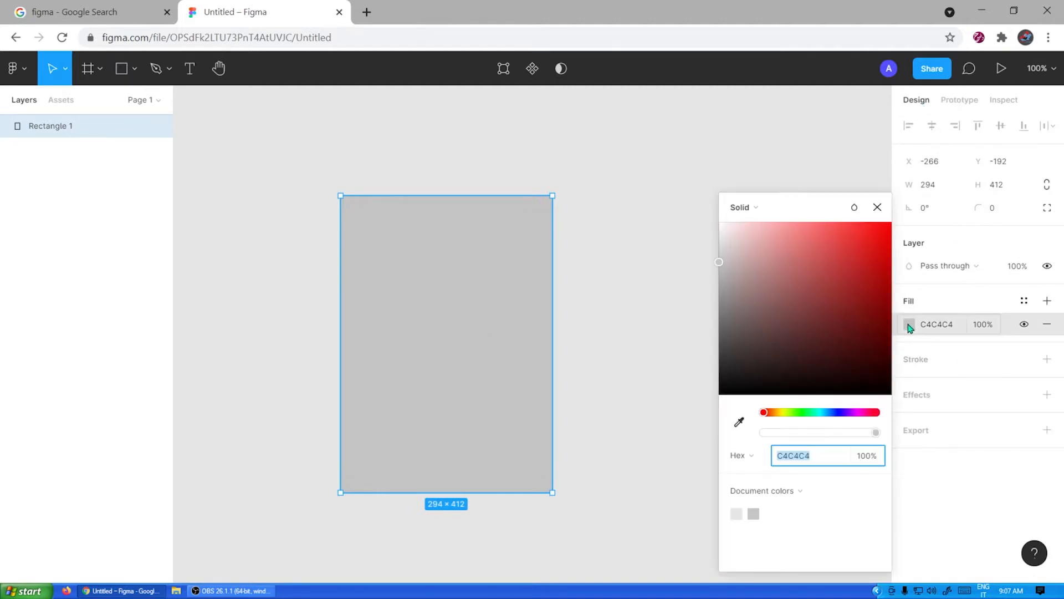
pyautogui.click(826, 412)
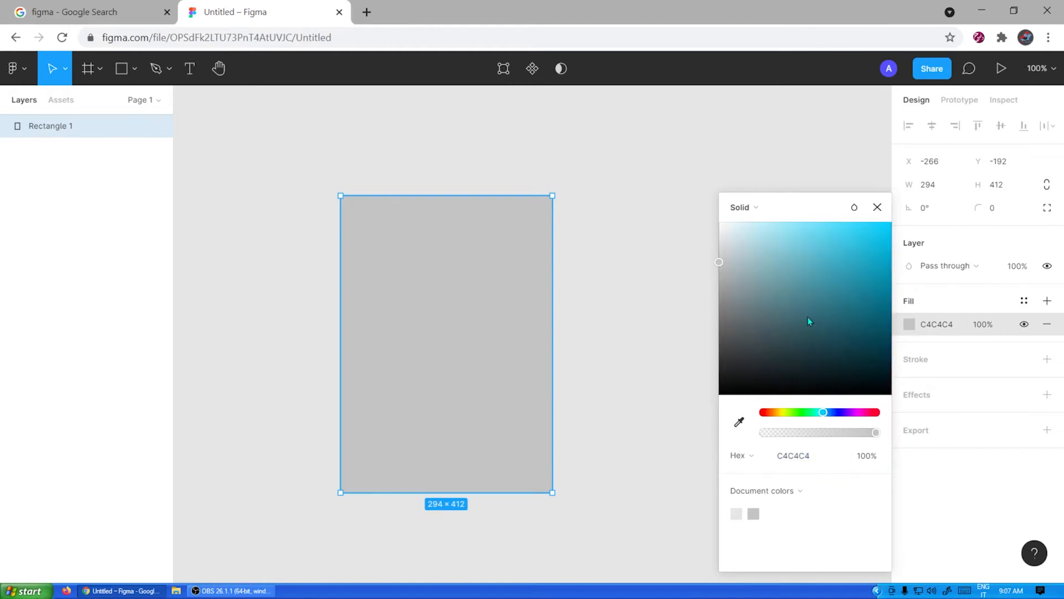
pyautogui.moveTo(807, 318); pyautogui.dragTo(850, 223)
pyautogui.moveTo(859, 226); pyautogui.dragTo(868, 226)
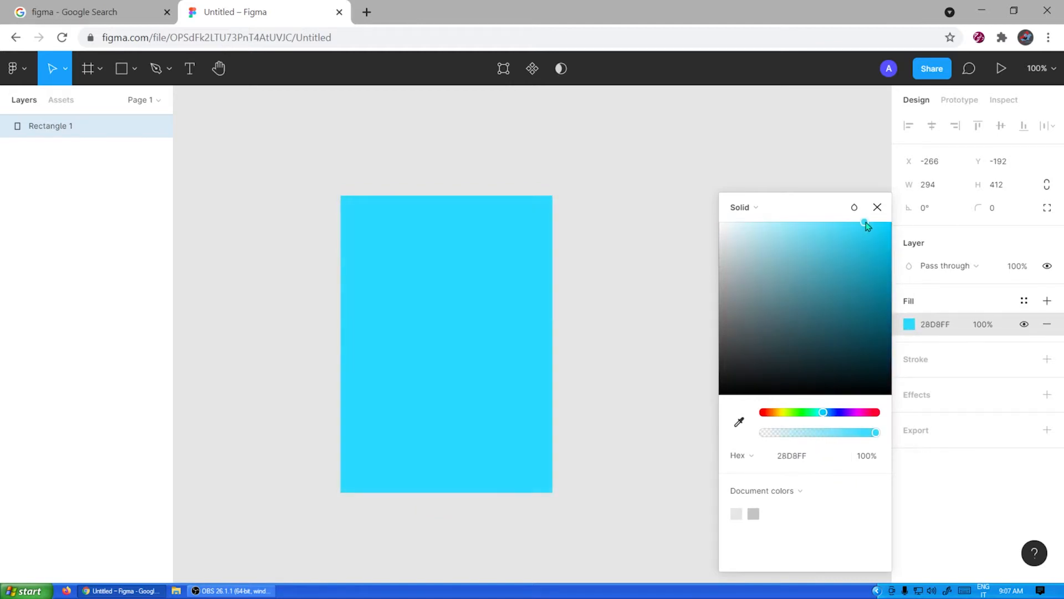
pyautogui.click(610, 205)
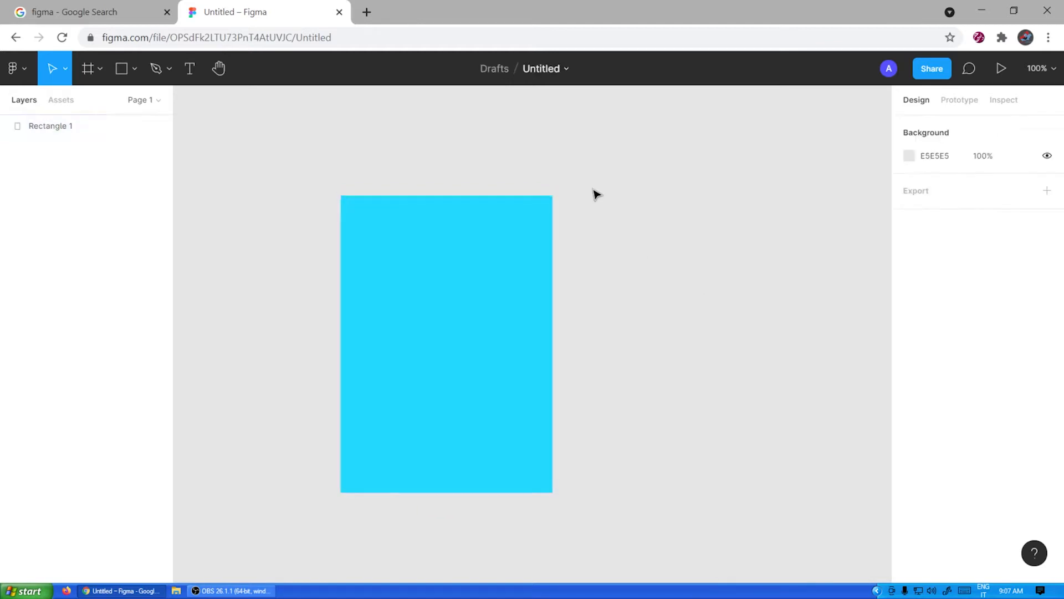
# Round the blue rectangle's corners to a radius of about 20 and resize it slightly narrower and taller.
pyautogui.click(515, 250)
pyautogui.moveTo(545, 207); pyautogui.dragTo(543, 216)
pyautogui.click(639, 221)
pyautogui.click(535, 413)
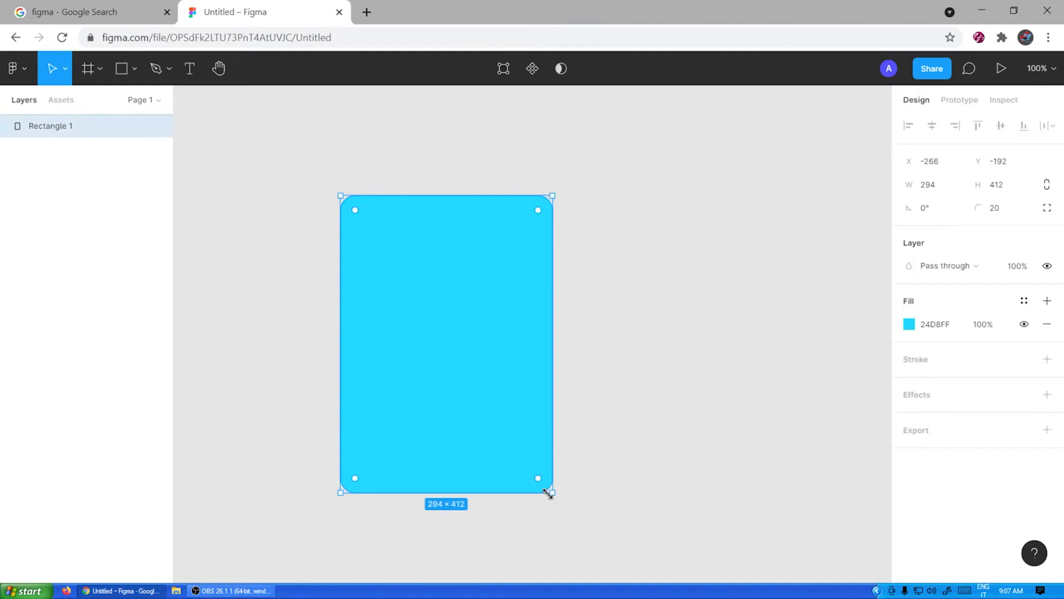
pyautogui.moveTo(553, 493)
pyautogui.mouseDown()
pyautogui.moveTo(527, 508)
pyautogui.moveTo(535, 504)
pyautogui.mouseUp()
pyautogui.click(618, 246)
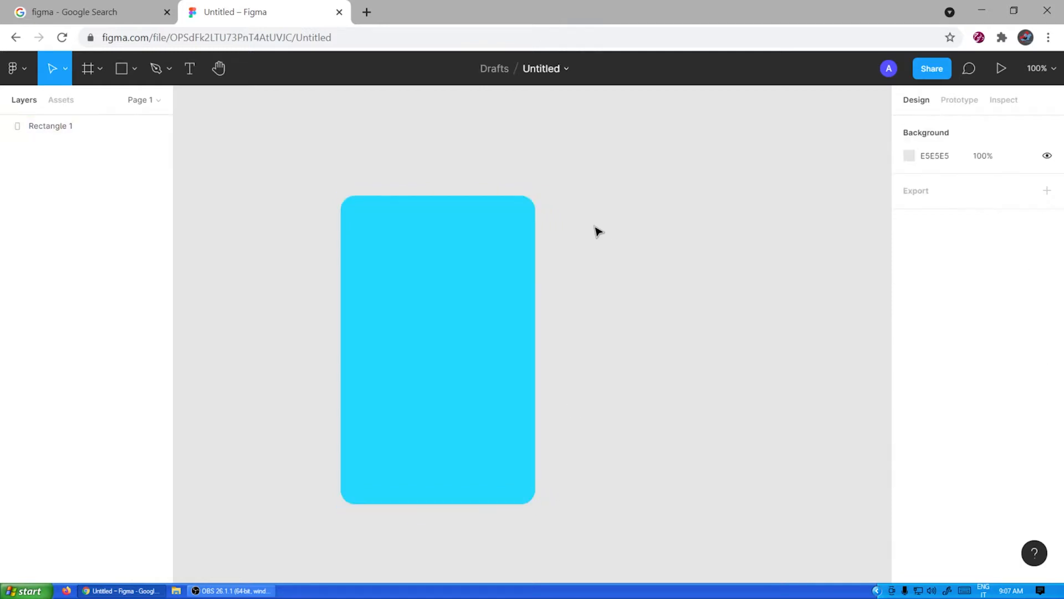
# Add the text "Design" near the upper-left corner of the blue rectangle.
pyautogui.click(193, 69)
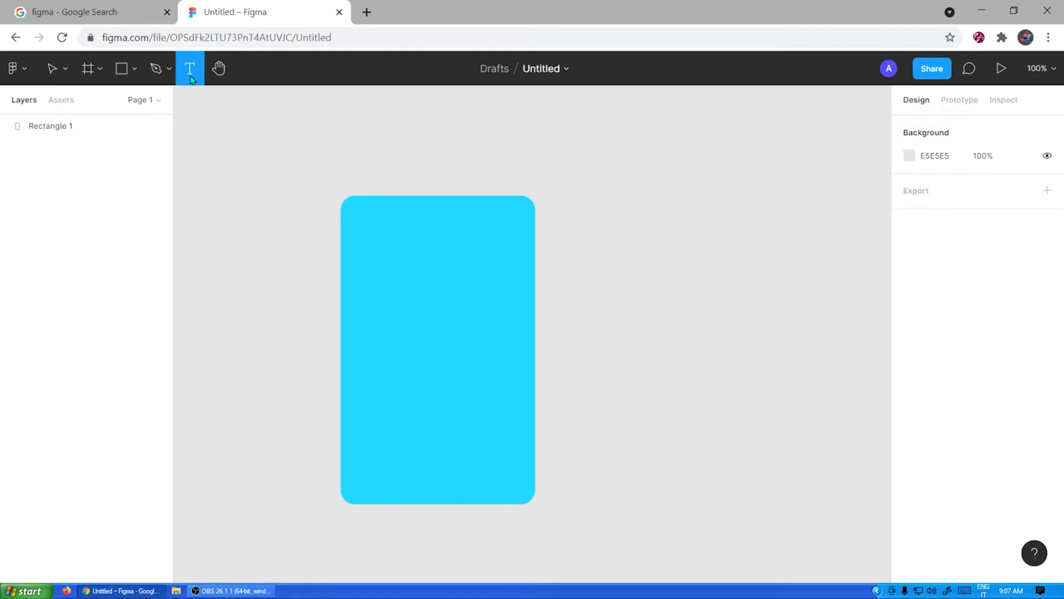
pyautogui.click(372, 251)
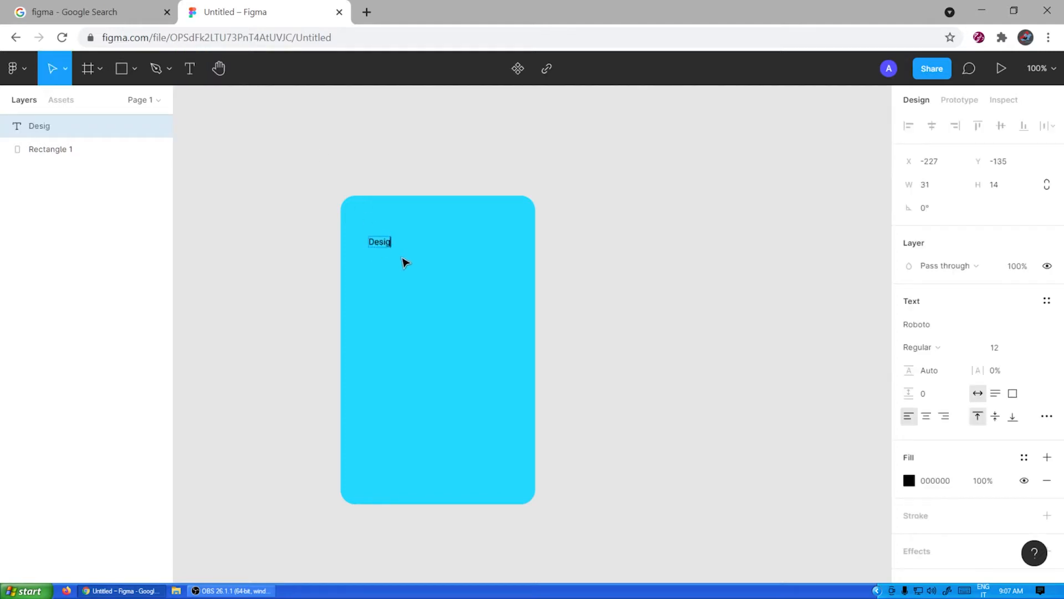
pyautogui.press('Escape')
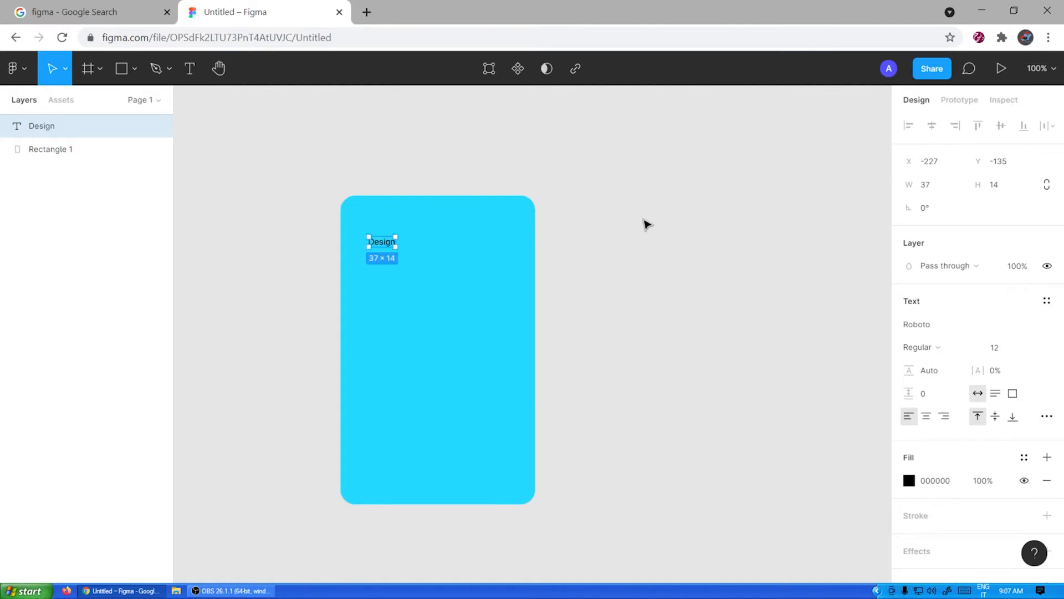
# Try successive fonts on the "Design" text and set its font to Ruluko.
pyautogui.doubleClick(395, 242)
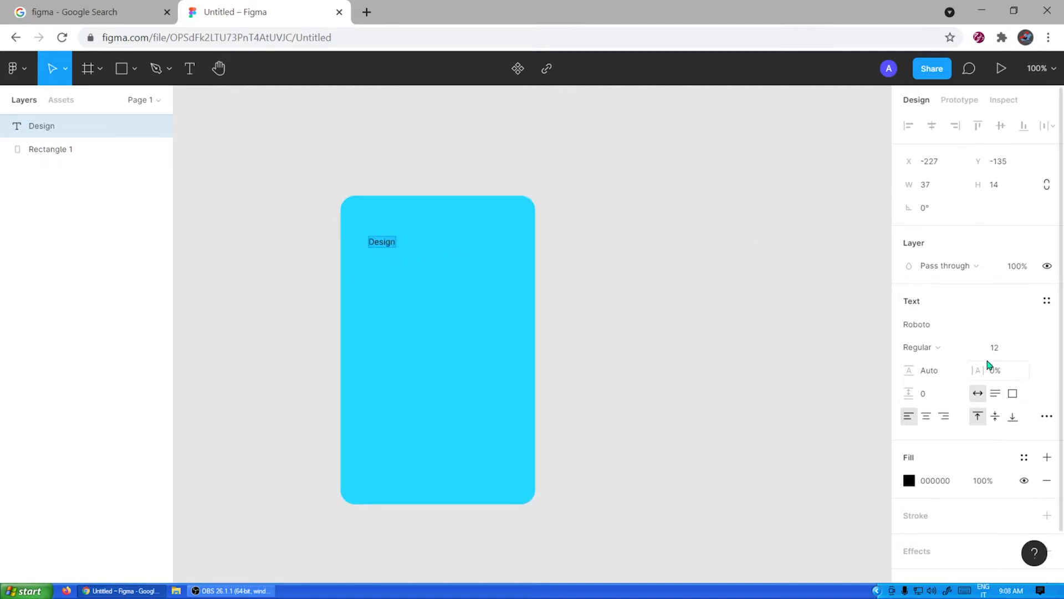
pyautogui.click(1001, 329)
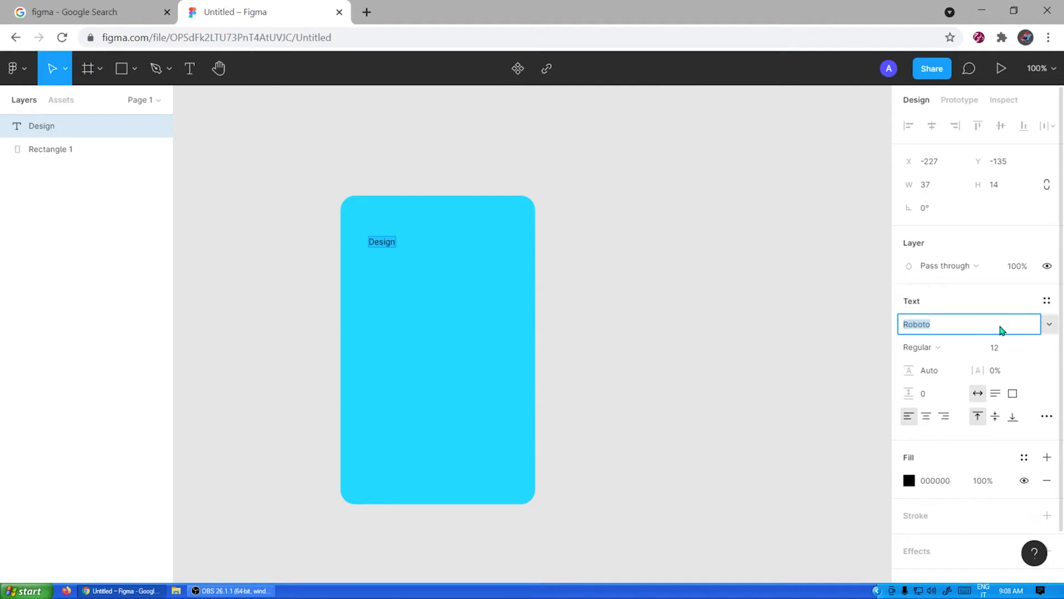
pyautogui.press('Down')
pyautogui.press('Down')
pyautogui.press('Down')
pyautogui.press('Down')
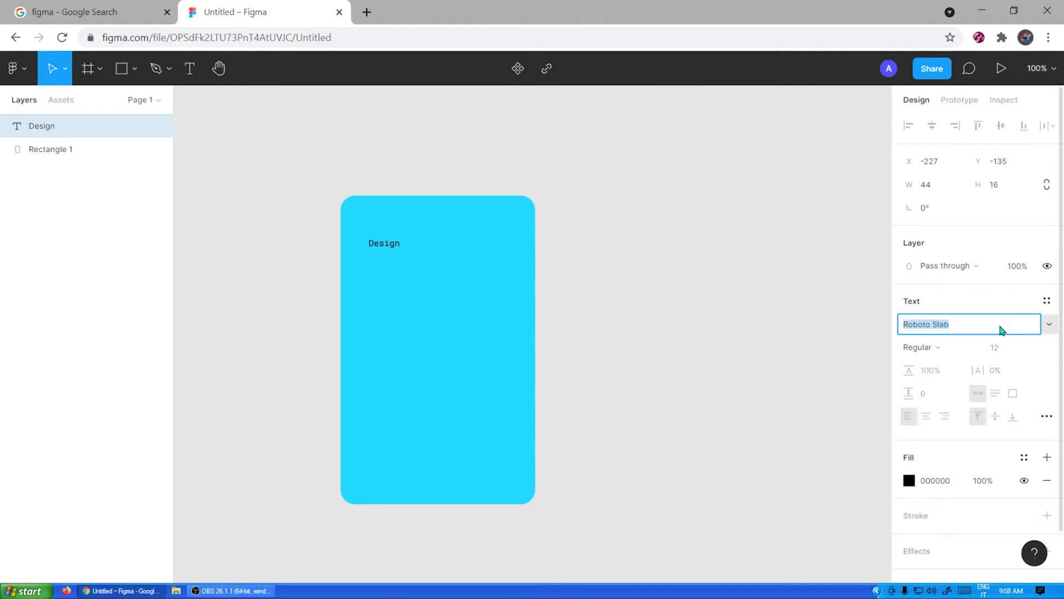
pyautogui.press('Down')
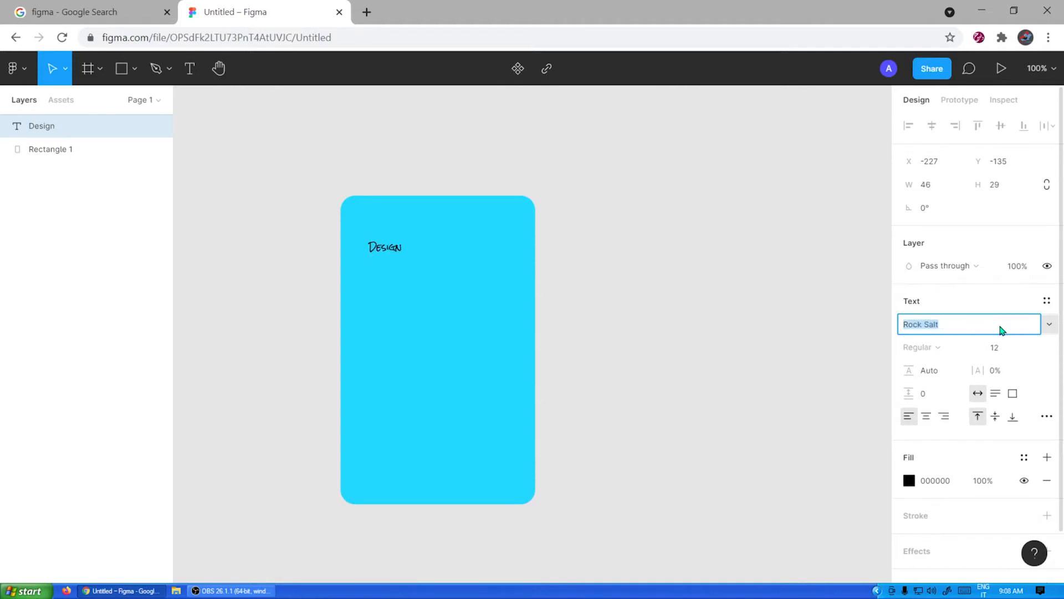
pyautogui.press('Down')
pyautogui.press('Down')
pyautogui.press('Down')
pyautogui.press('Down')
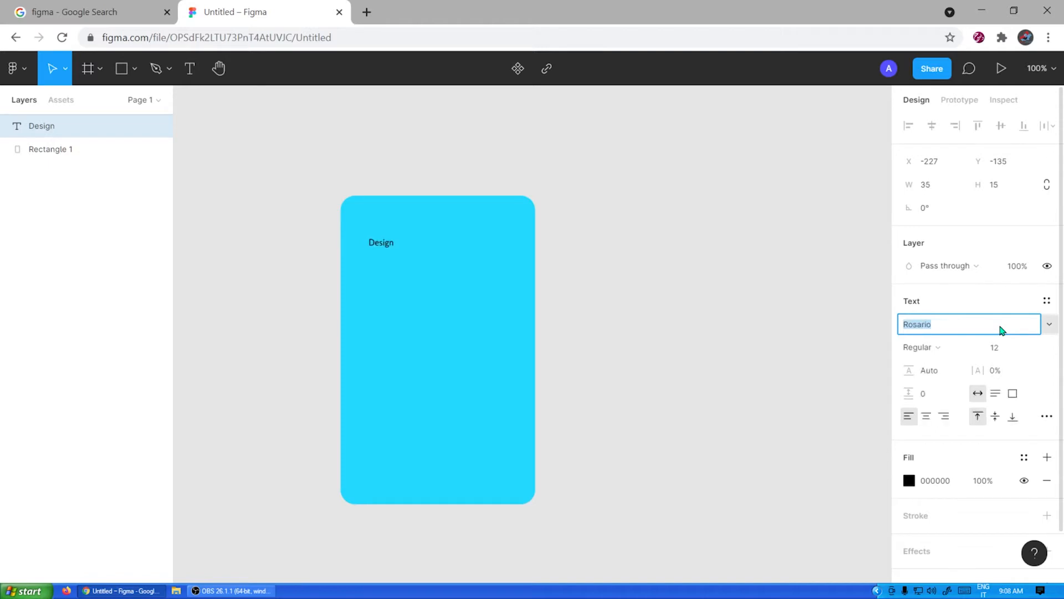
pyautogui.press('Down')
pyautogui.press('Down')
pyautogui.press('Down')
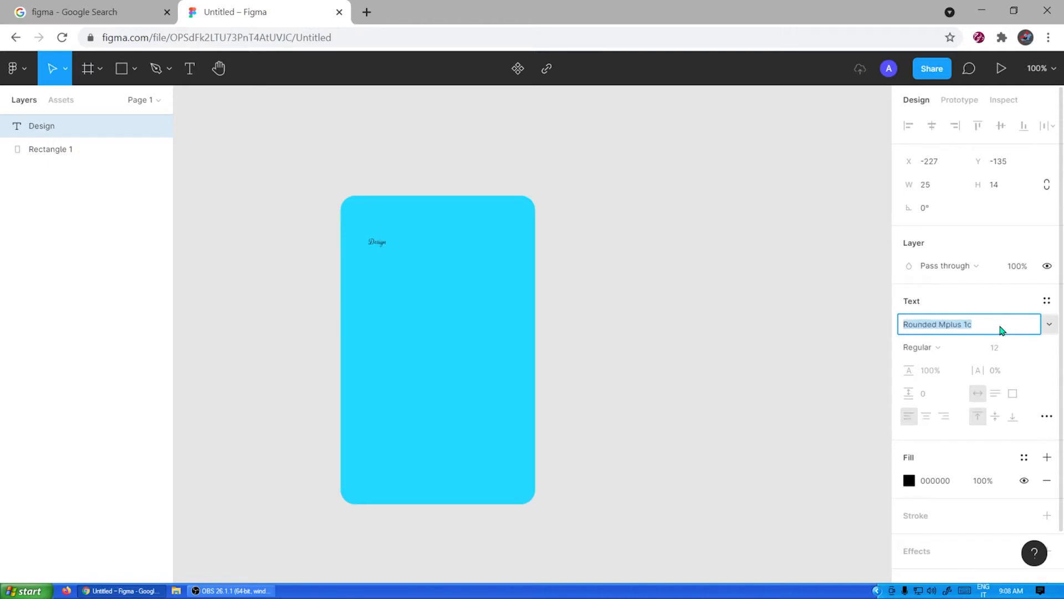
pyautogui.press('Down')
pyautogui.press('Down')
pyautogui.press('Down')
pyautogui.press('Down')
pyautogui.press('Down')
pyautogui.press('Down')
pyautogui.press('Down')
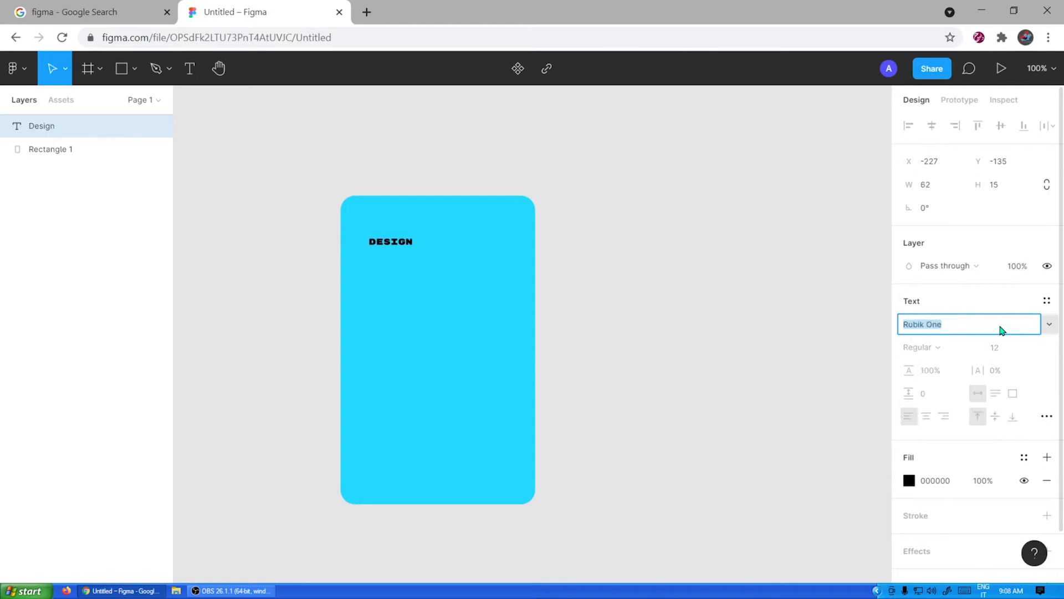
pyautogui.press('Down')
pyautogui.press('Down')
pyautogui.press('Down')
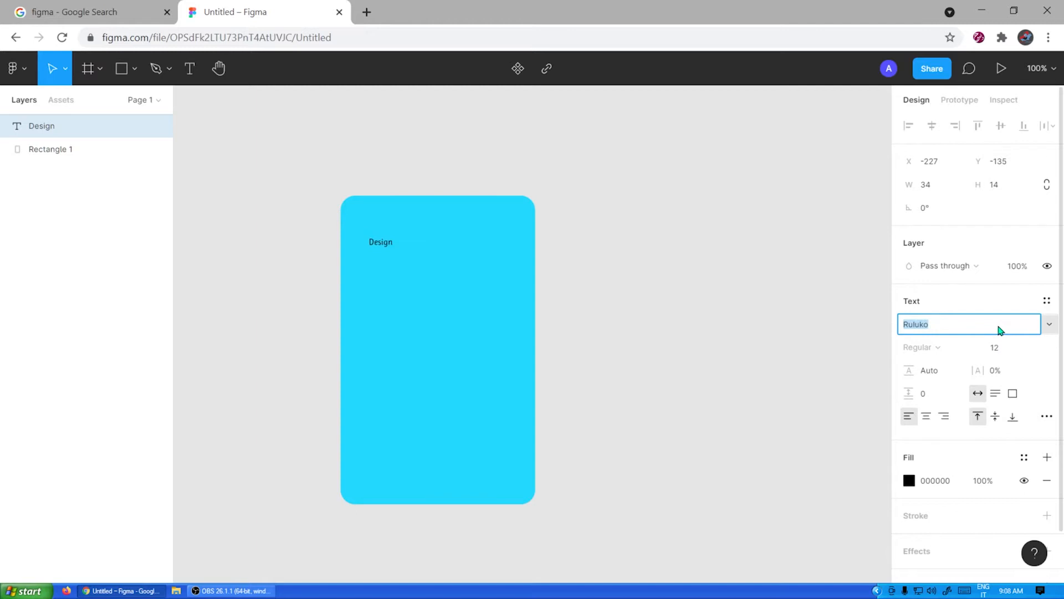
# Set the "Design" text size to 36 and move it closer to the blue rectangle's upper-left corner.
pyautogui.click(382, 239)
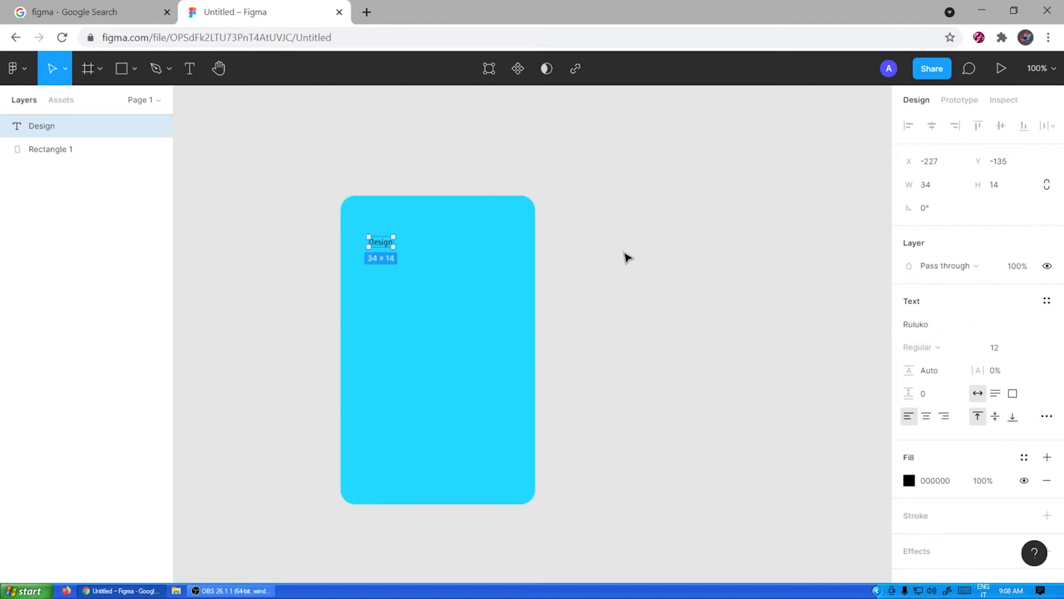
pyautogui.doubleClick(384, 242)
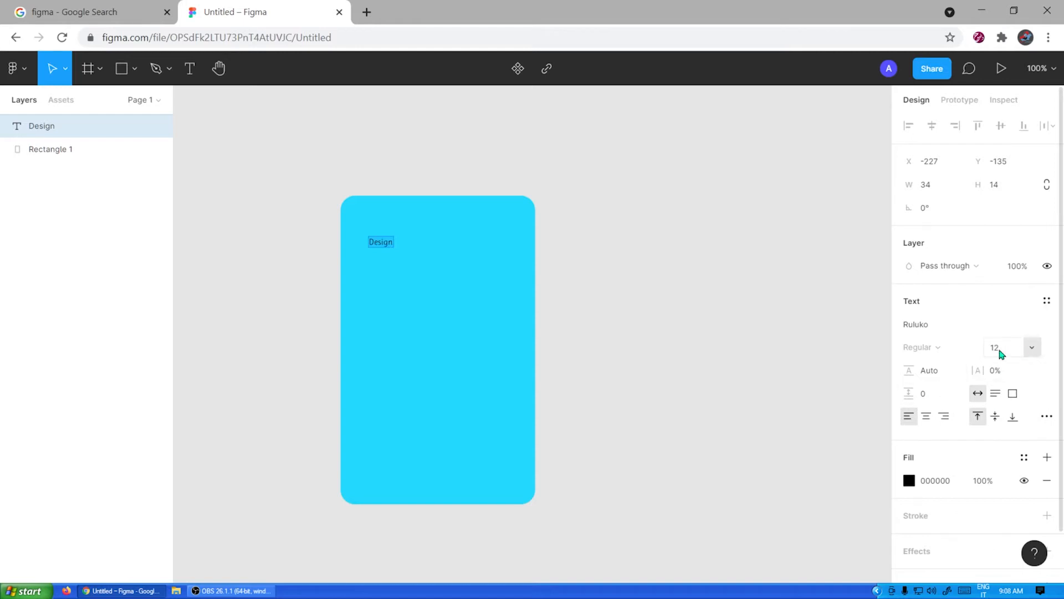
pyautogui.click(1032, 347)
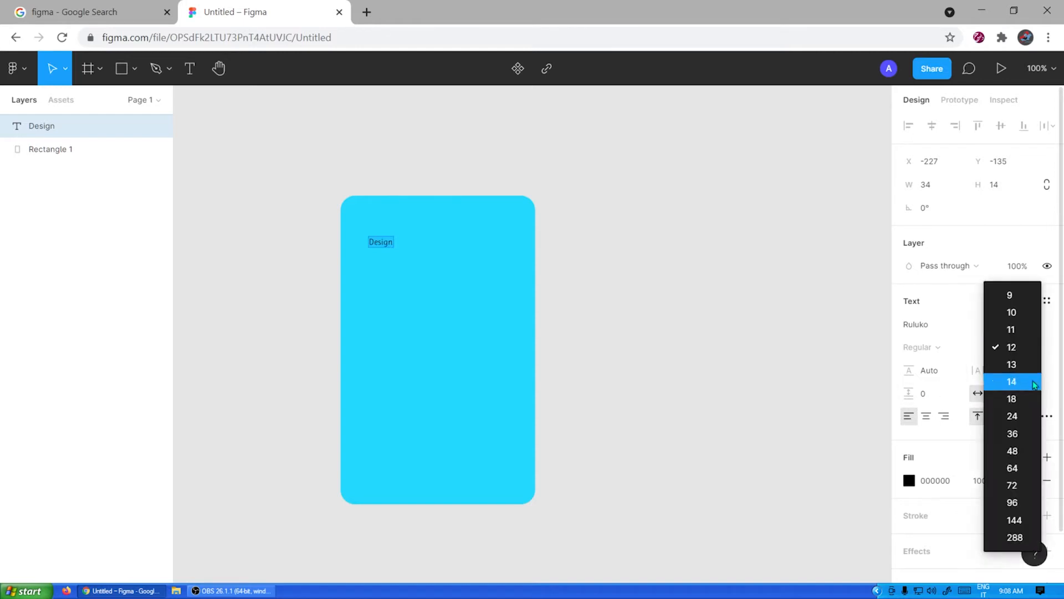
pyautogui.click(1014, 448)
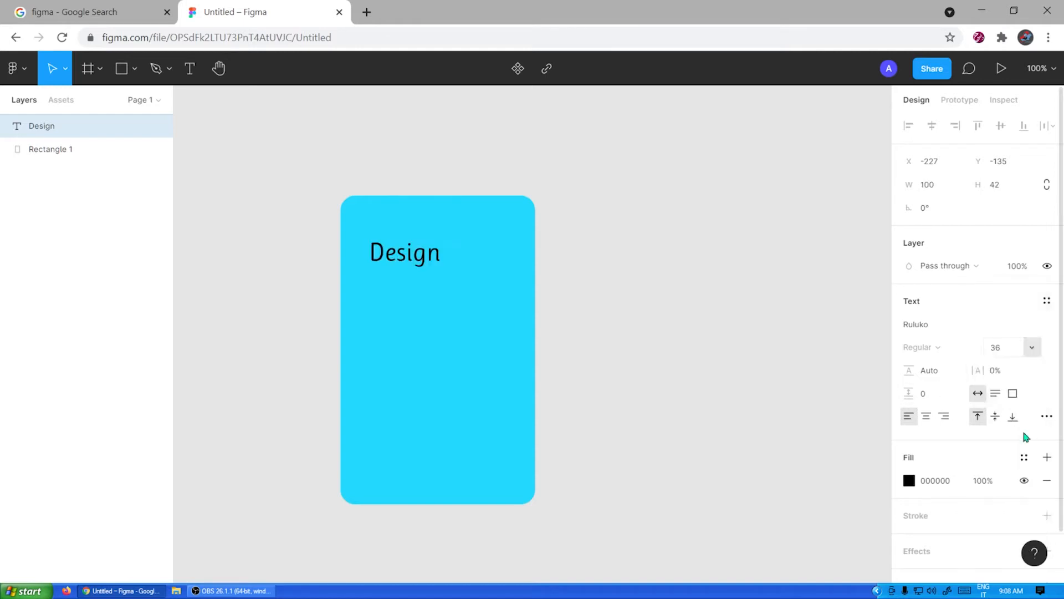
pyautogui.doubleClick(424, 261)
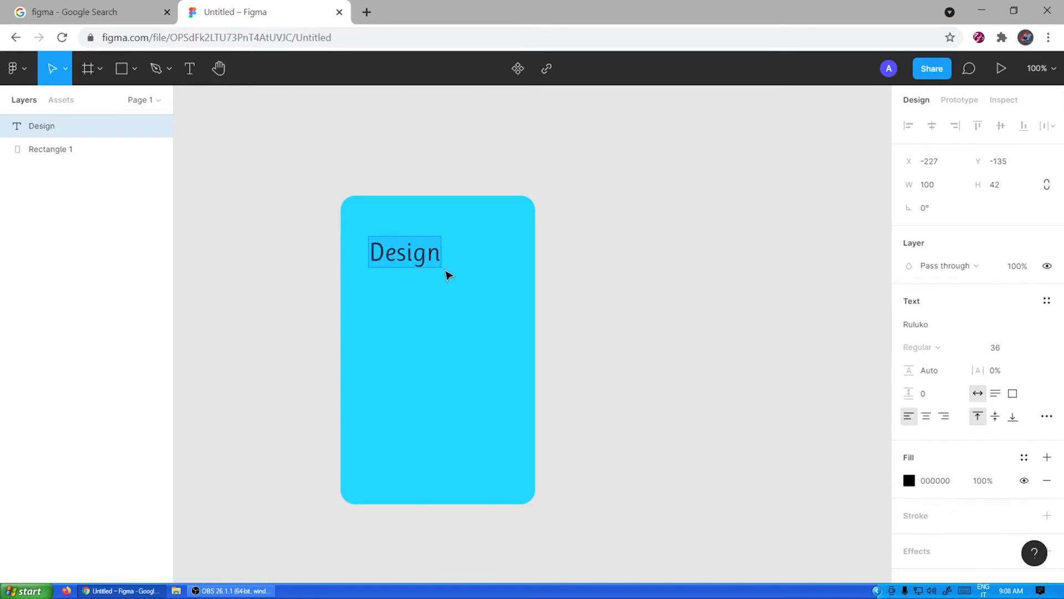
pyautogui.press('Escape')
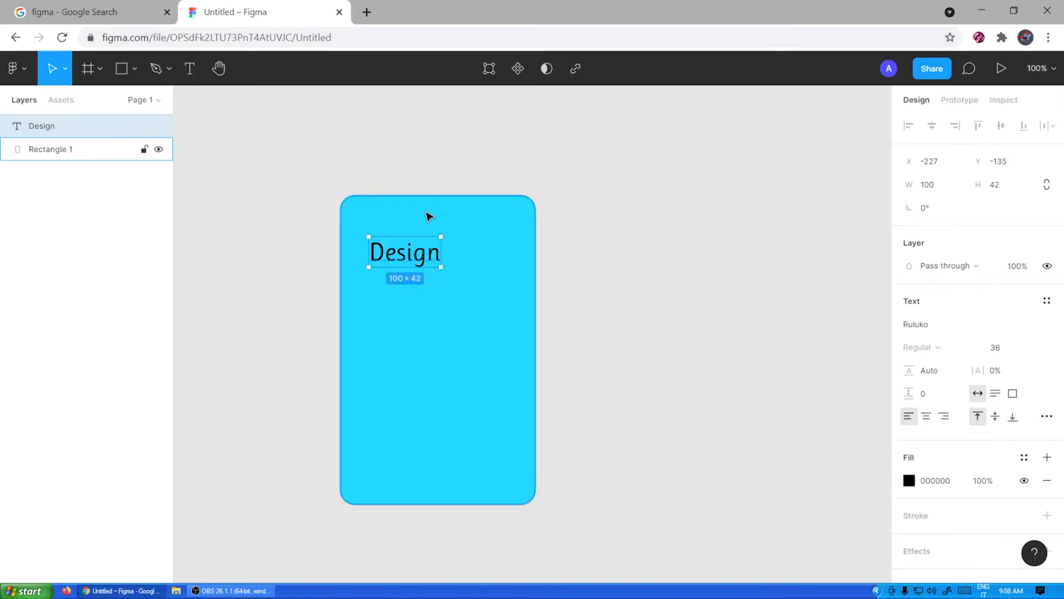
pyautogui.moveTo(419, 254); pyautogui.dragTo(413, 235)
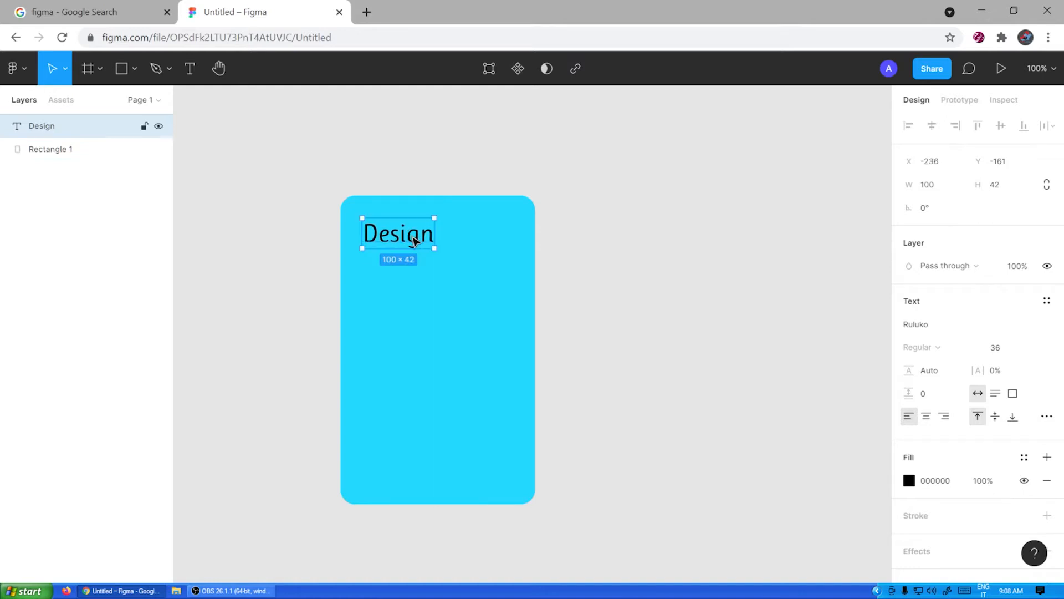
# Change the "Design" text's solid fill to white, hex FFFFFF.
pyautogui.doubleClick(415, 239)
pyautogui.click(910, 481)
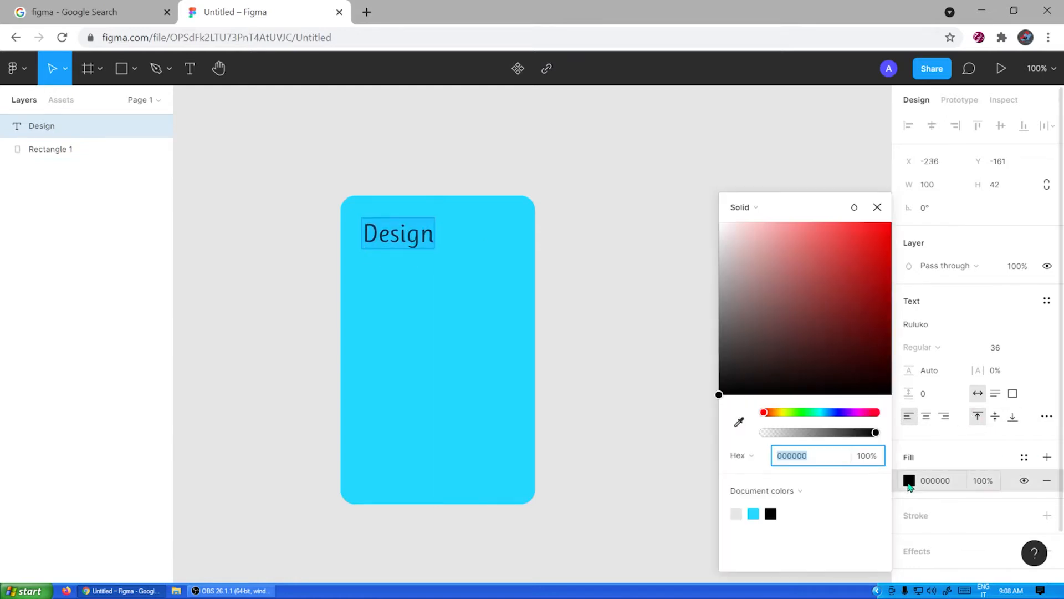
pyautogui.moveTo(758, 326); pyautogui.dragTo(689, 224)
pyautogui.press('Escape')
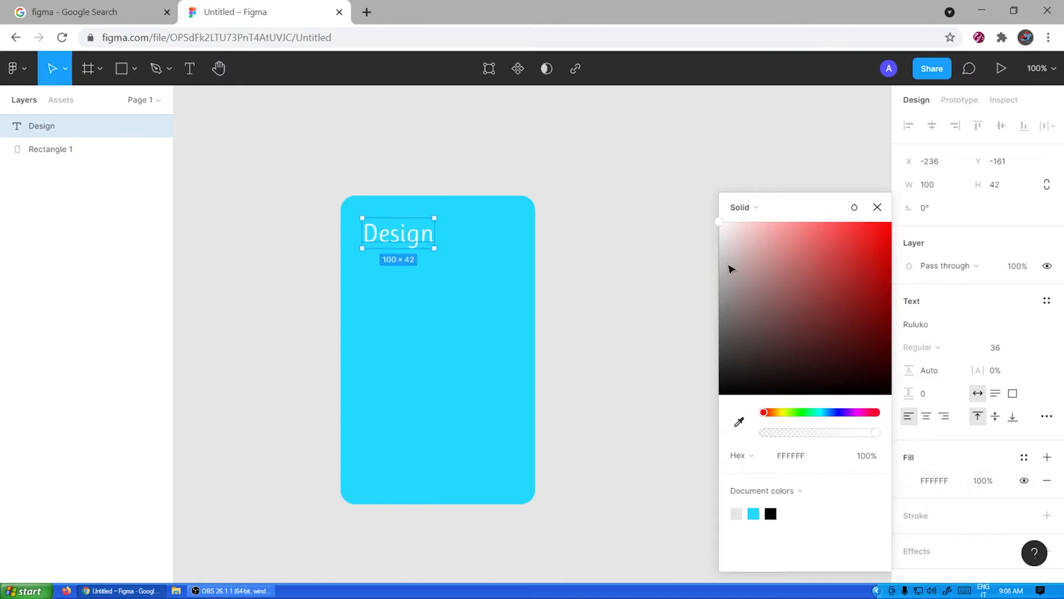
pyautogui.click(877, 207)
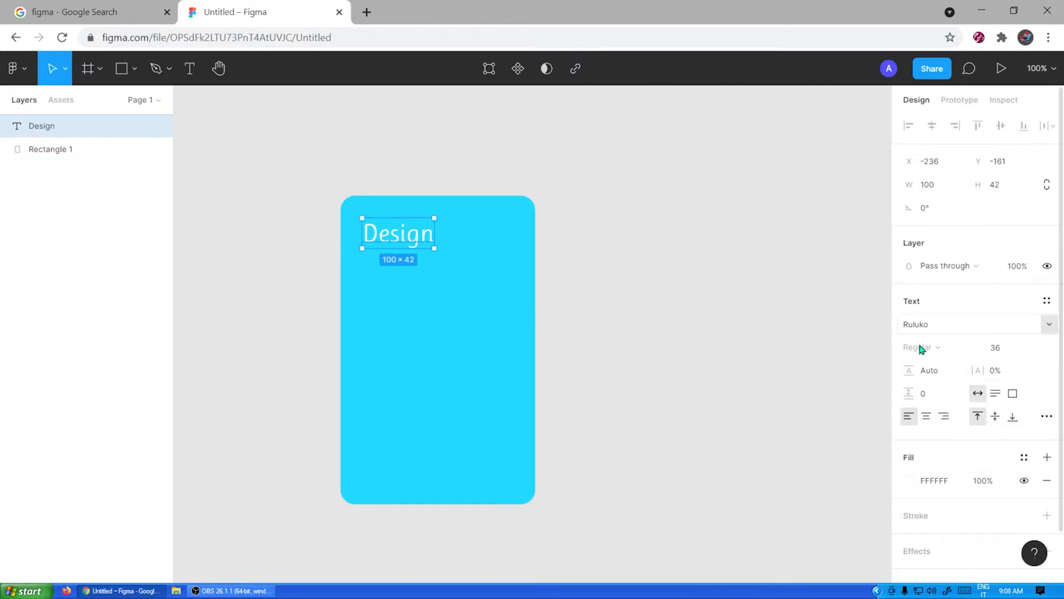
pyautogui.click(825, 417)
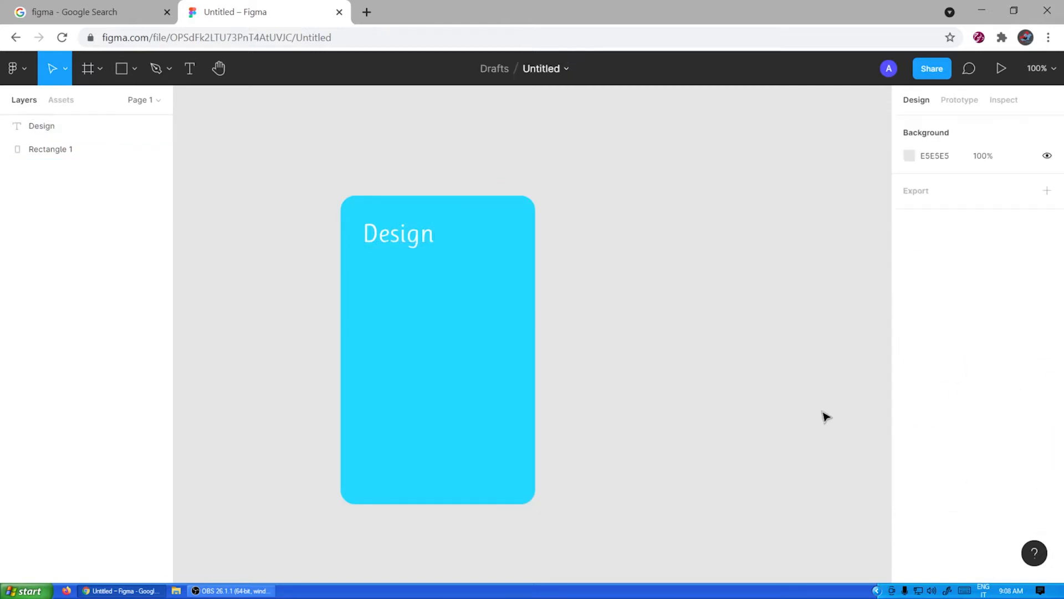
# Open the existing My Design file from the recent files page and return to the Untitled file.
pyautogui.click(430, 300)
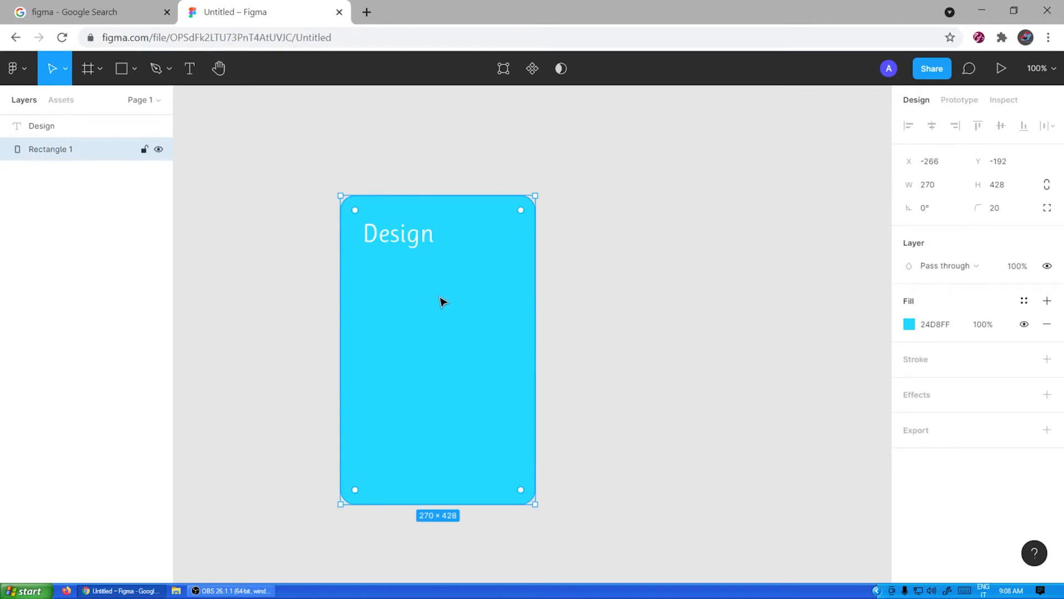
pyautogui.click(123, 69)
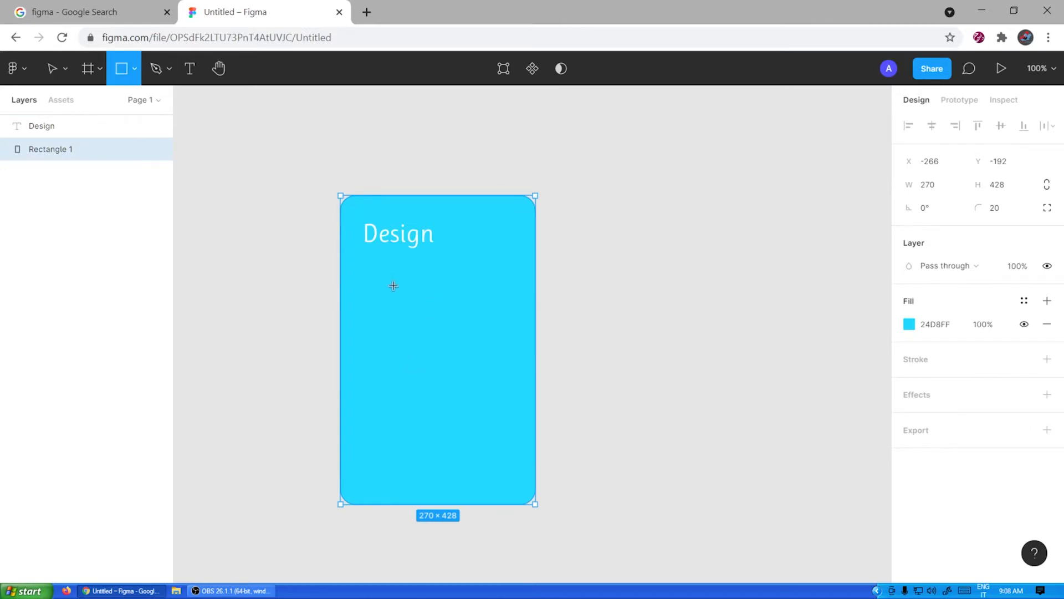
pyautogui.click(141, 13)
pyautogui.click(240, 215)
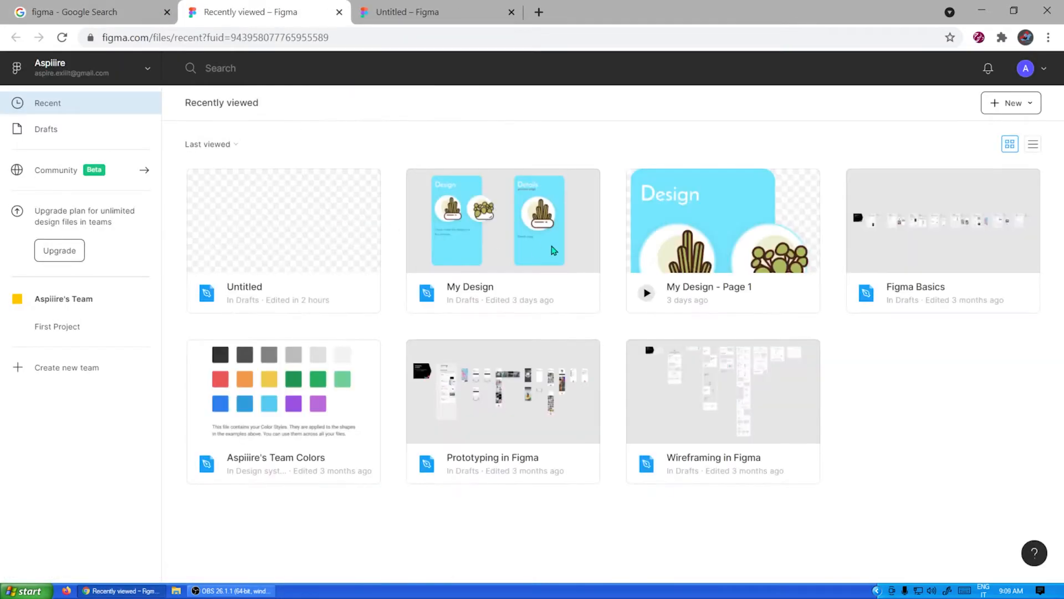
pyautogui.doubleClick(552, 250)
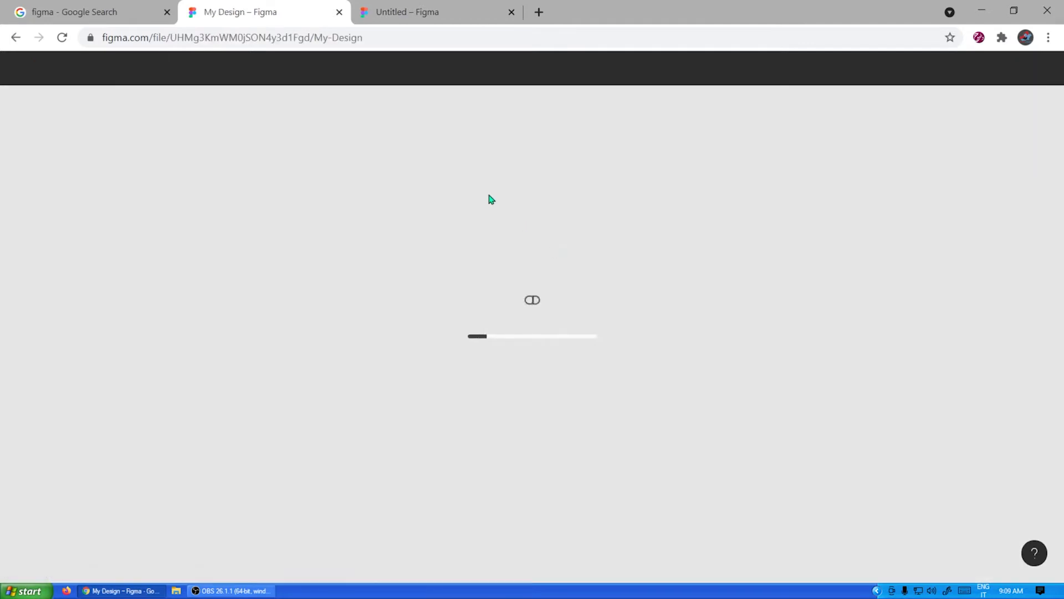
pyautogui.click(433, 18)
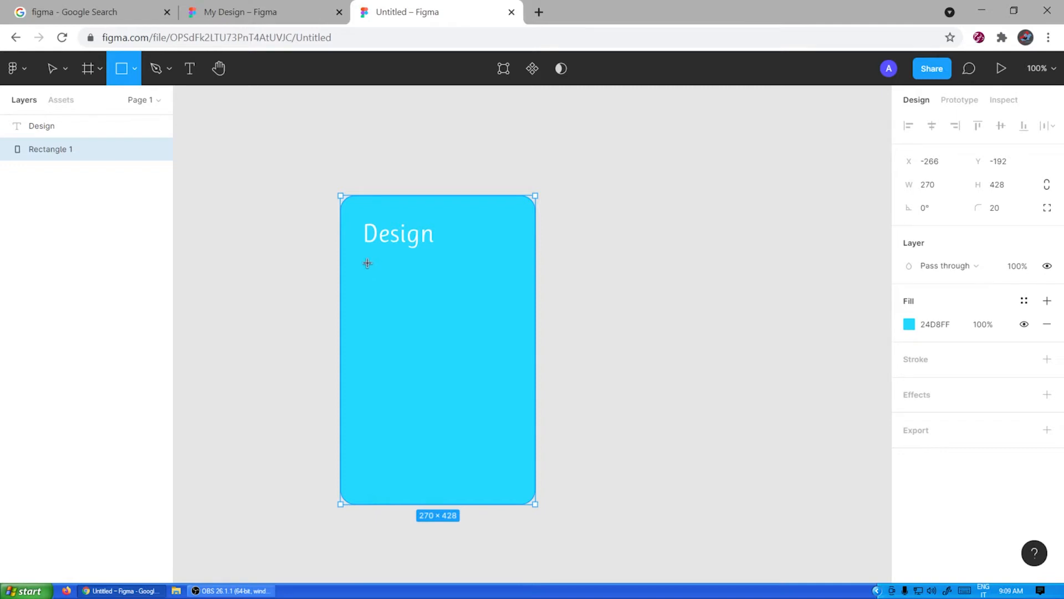
pyautogui.moveTo(362, 261); pyautogui.dragTo(480, 365)
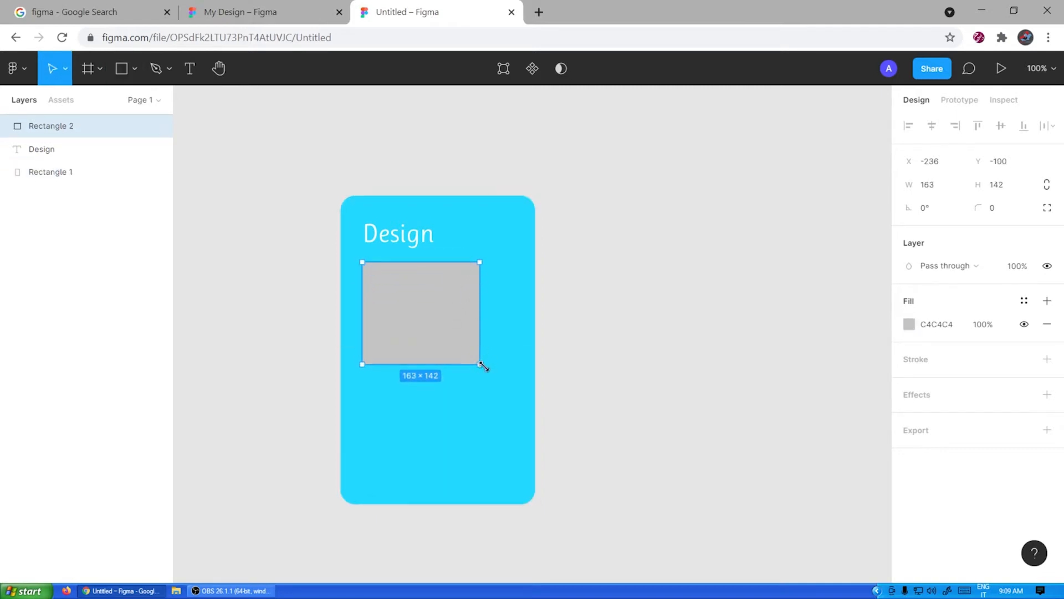
pyautogui.moveTo(480, 364); pyautogui.dragTo(439, 356)
pyautogui.press('Delete')
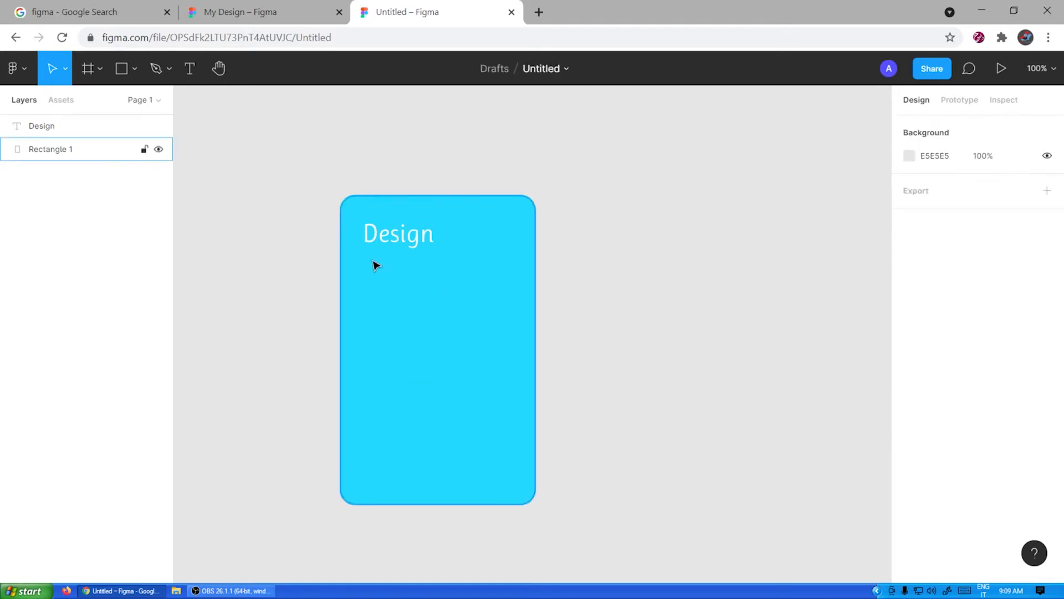
# Draw a square about 141 × 141 below the "Design" title and round its corners to about 18.
pyautogui.click(113, 74)
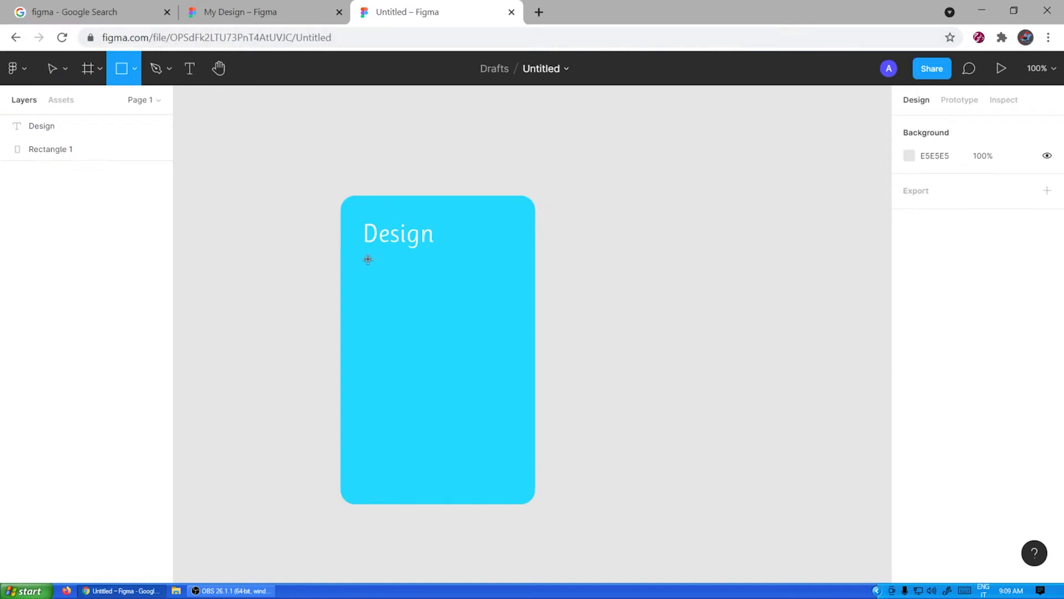
pyautogui.moveTo(368, 259); pyautogui.dragTo(420, 309)
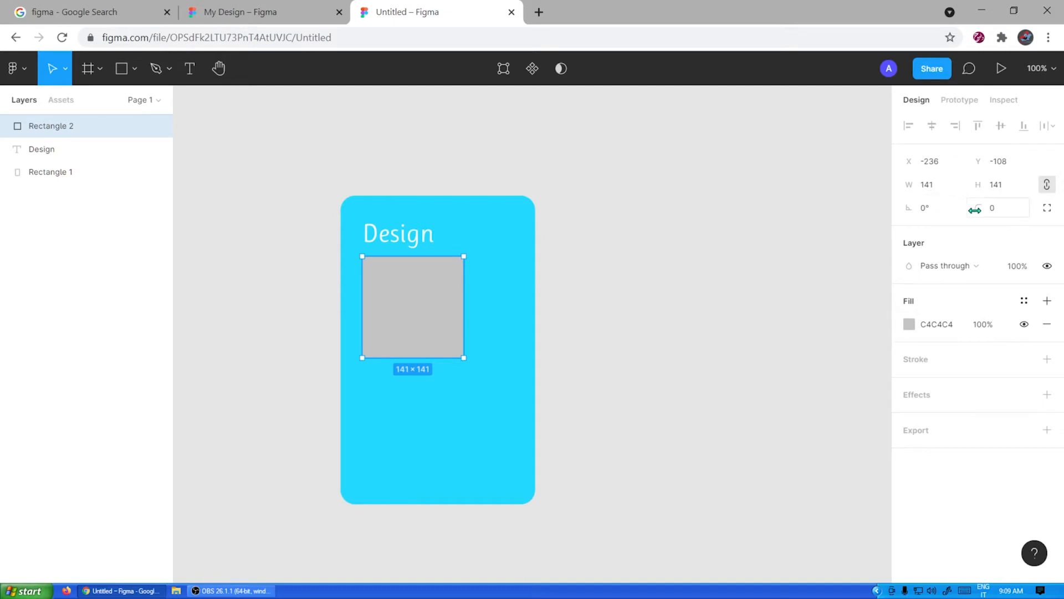
pyautogui.moveTo(975, 209); pyautogui.dragTo(66, 204)
pyautogui.moveTo(459, 268); pyautogui.dragTo(456, 277)
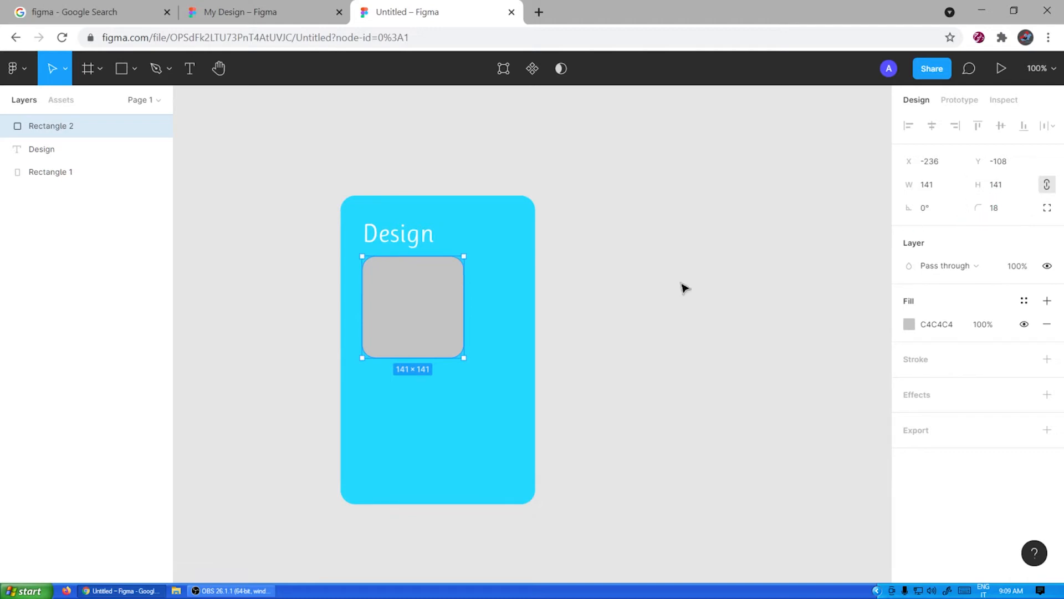
# Set the grey square's size to 140 × 140, keeping its proportions constrained.
pyautogui.moveTo(439, 339)
pyautogui.click(1020, 190)
pyautogui.press('Return')
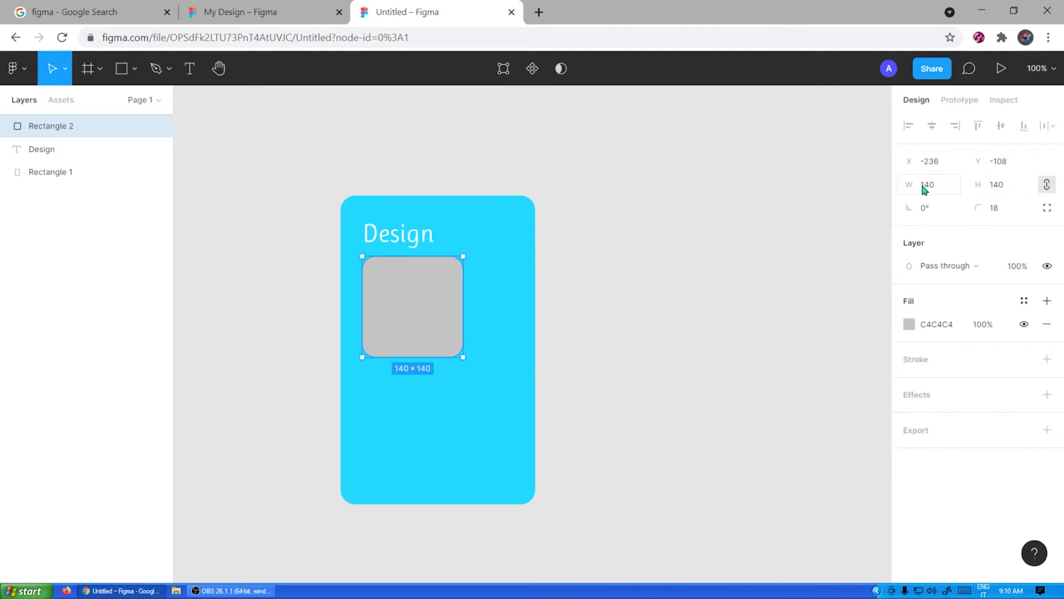
pyautogui.click(1049, 184)
pyautogui.click(1047, 188)
# Change the grey square's solid fill to white, hex FFFFFF.
pyautogui.click(909, 324)
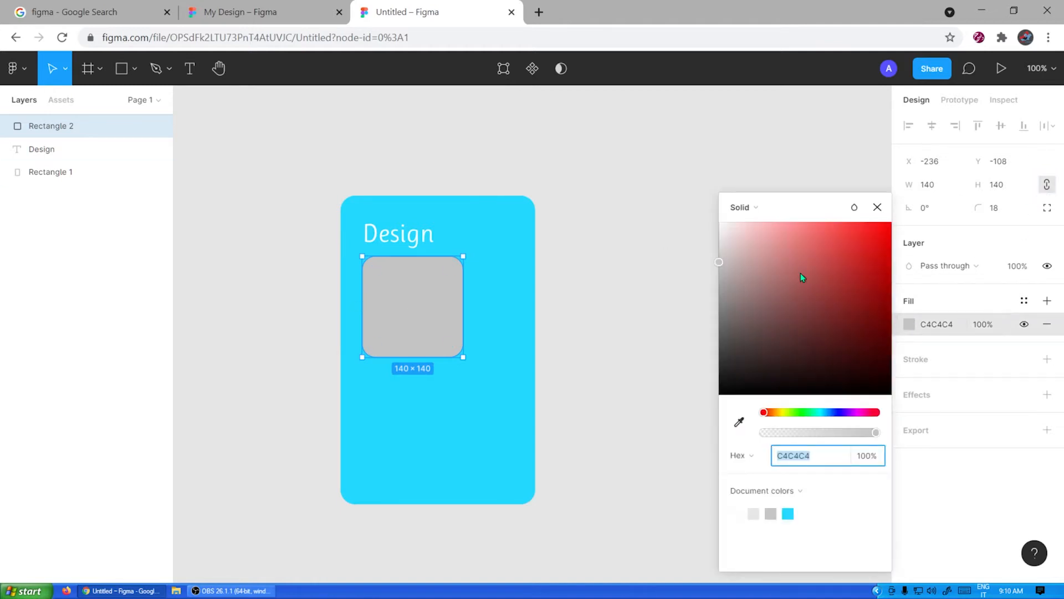
pyautogui.moveTo(801, 273); pyautogui.dragTo(693, 229)
pyautogui.click(674, 222)
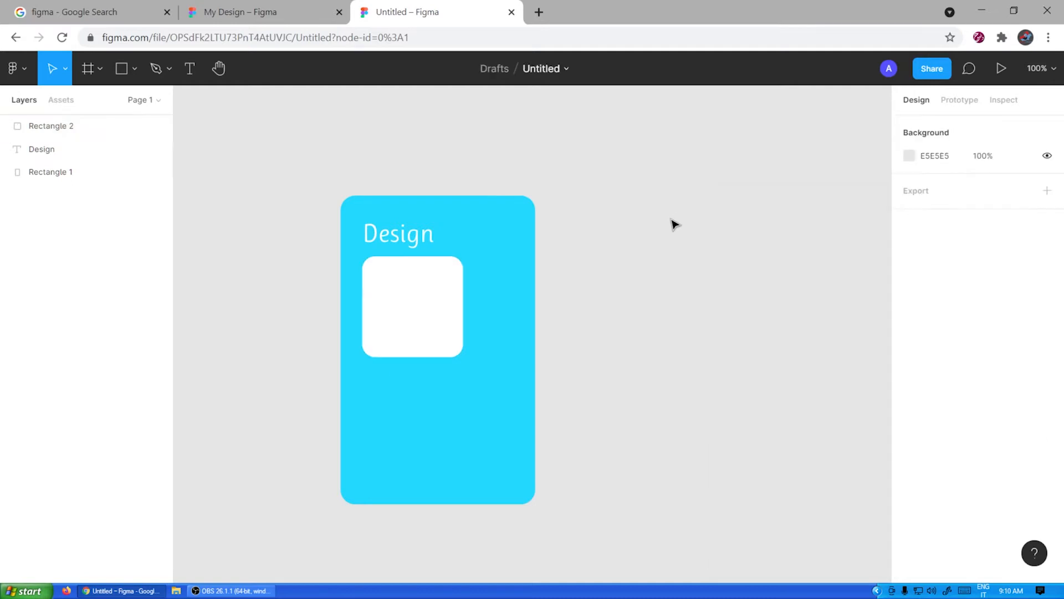
# Move the white square slightly down and increase its corner radius to about 27.
pyautogui.click(427, 318)
pyautogui.moveTo(428, 317); pyautogui.dragTo(427, 320)
pyautogui.moveTo(449, 274)
pyautogui.mouseDown()
pyautogui.moveTo(394, 307)
pyautogui.moveTo(451, 277)
pyautogui.moveTo(443, 286)
pyautogui.mouseUp()
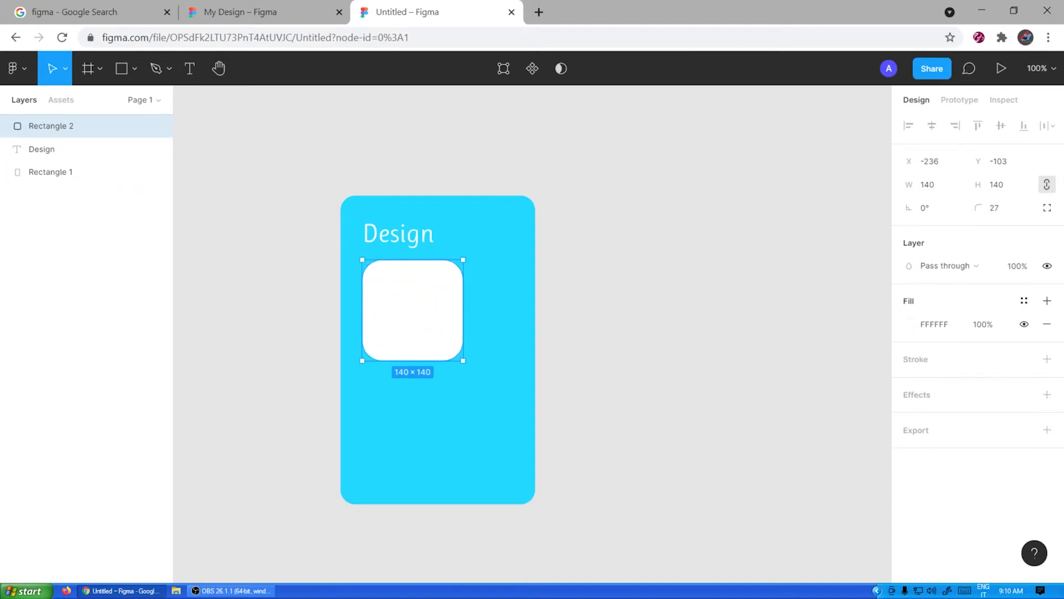
# Add a drop shadow to the white square and soften it by adjusting its vertical offset and blur.
pyautogui.click(1047, 395)
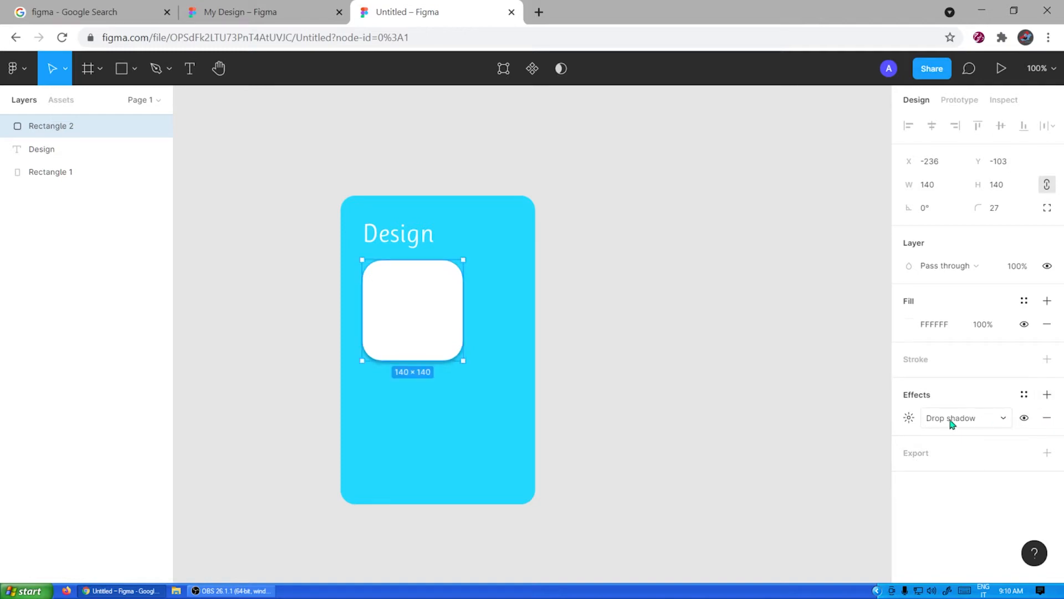
pyautogui.click(987, 421)
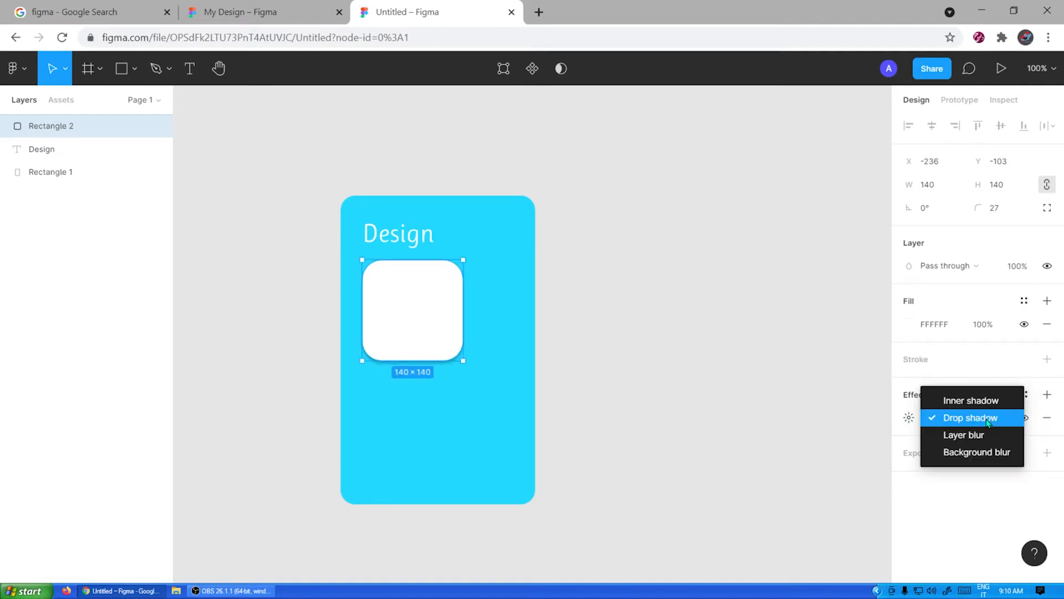
pyautogui.click(987, 421)
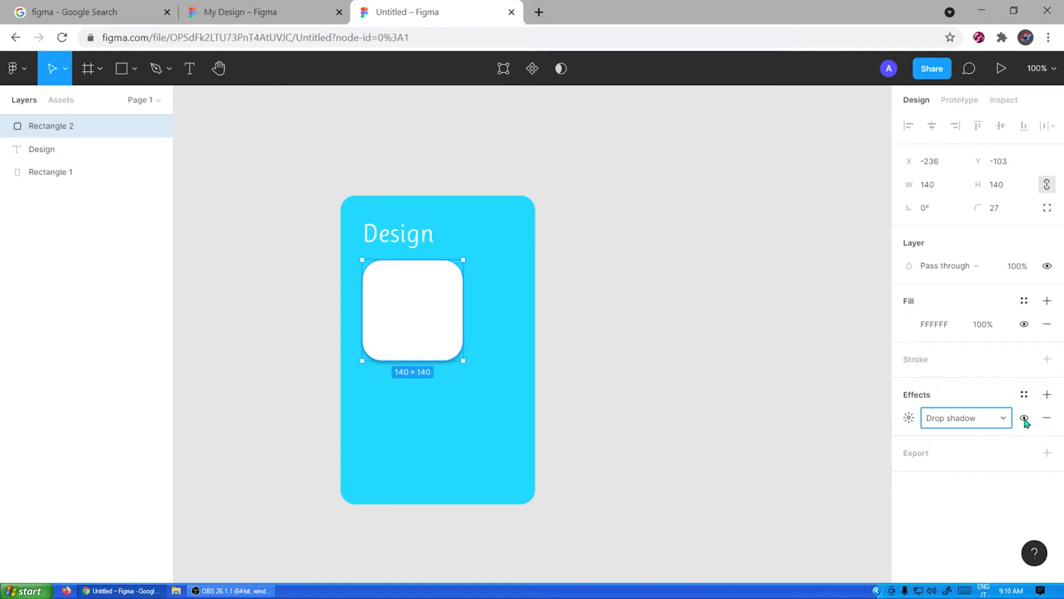
pyautogui.click(909, 419)
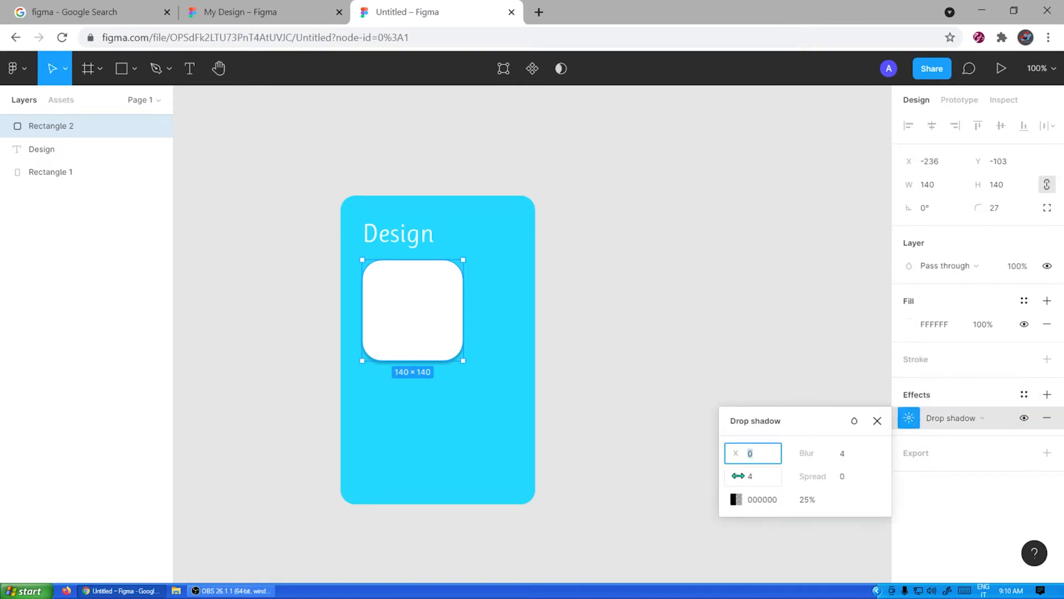
pyautogui.moveTo(738, 475)
pyautogui.mouseDown()
pyautogui.moveTo(715, 474)
pyautogui.moveTo(743, 474)
pyautogui.mouseUp()
pyautogui.moveTo(808, 462); pyautogui.dragTo(964, 451)
pyautogui.moveTo(794, 479); pyautogui.dragTo(803, 454)
pyautogui.click(668, 335)
pyautogui.click(424, 320)
pyautogui.keyDown('alt'); pyautogui.moveTo(430, 323); pyautogui.dragTo(542, 313); pyautogui.keyUp('alt')
pyautogui.hotkey('ctrl', 'z')
pyautogui.hotkey('ctrl', 'z')
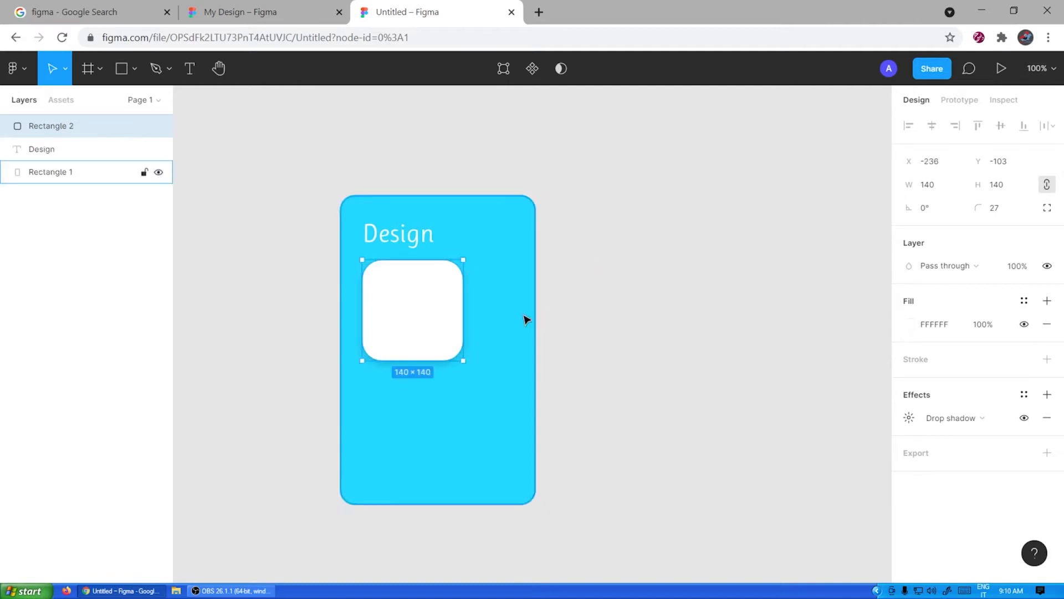
# Duplicate the white square beside the original at the same height, at about X -66, extending past the blue rectangle's right edge.
pyautogui.keyDown('alt'); pyautogui.moveTo(415, 314); pyautogui.dragTo(518, 315); pyautogui.keyUp('alt')
pyautogui.moveTo(551, 315); pyautogui.dragTo(535, 313)
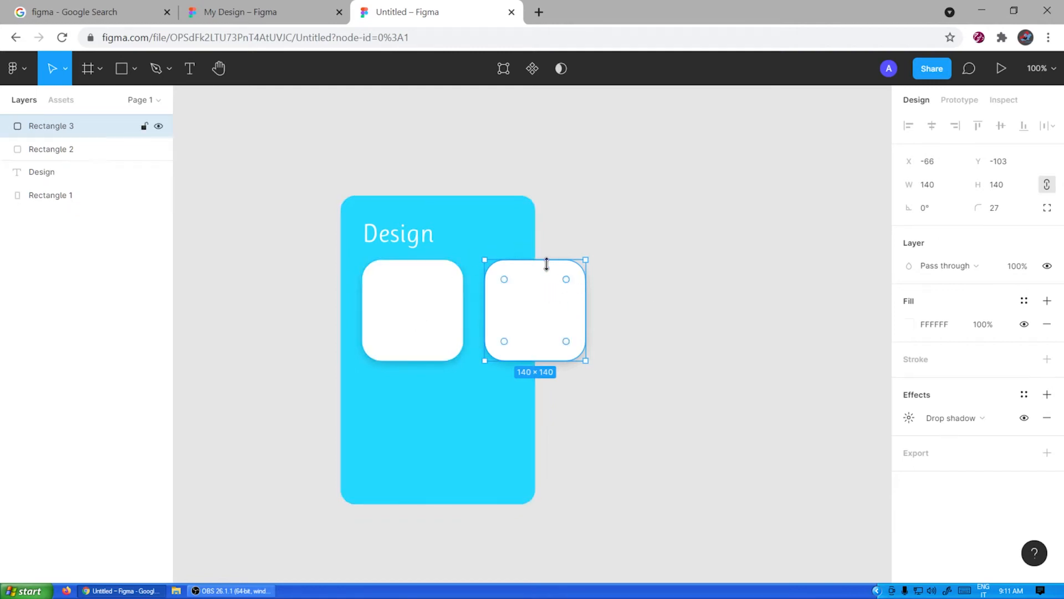
pyautogui.click(427, 309)
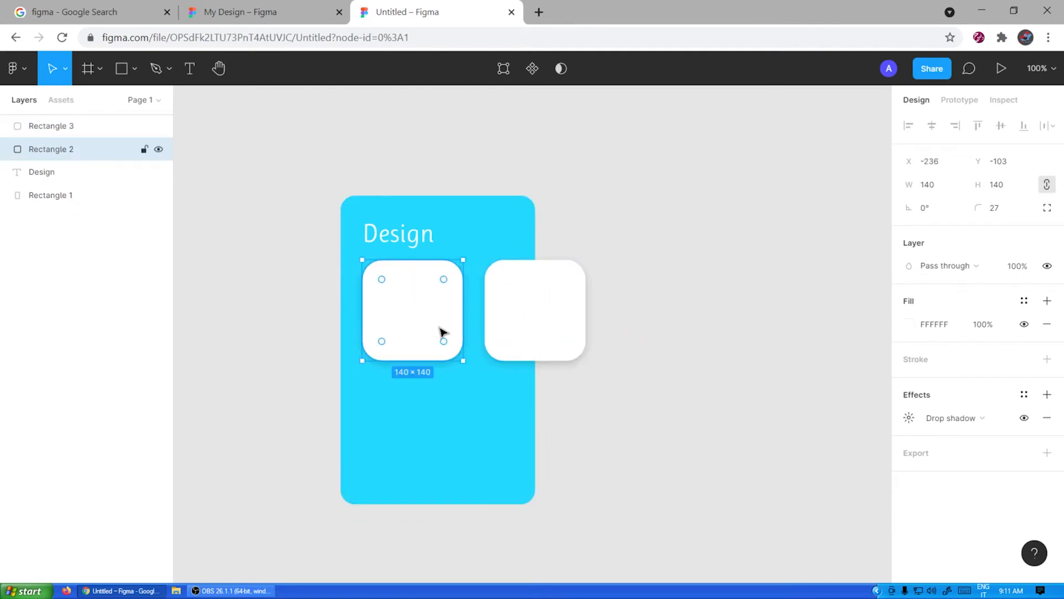
pyautogui.click(250, 179)
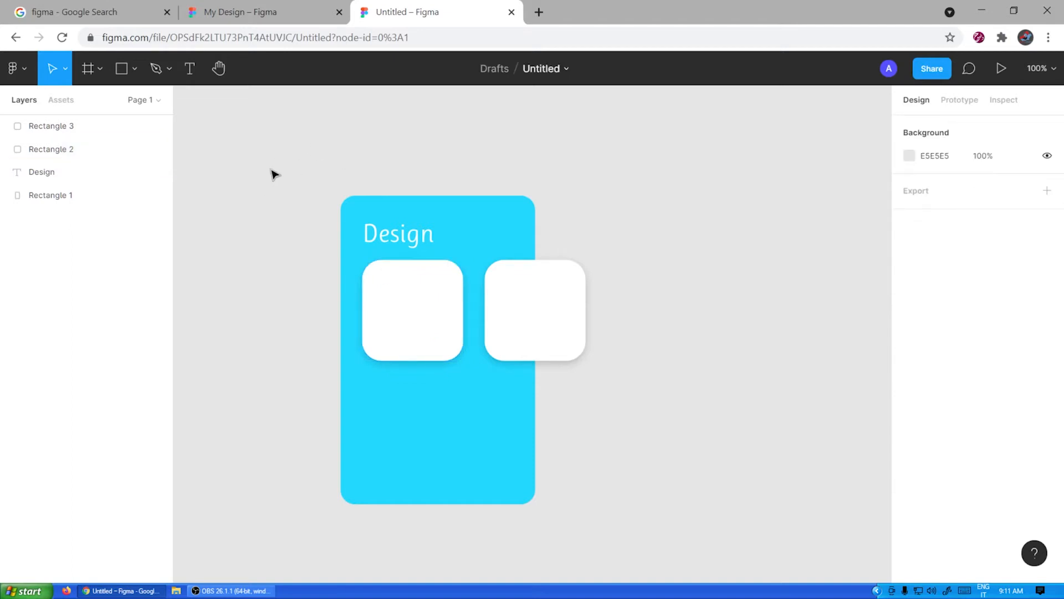
# Choose the 019-road and 027-forest PNG images from the landscape icon folder to place in the design.
pyautogui.click(135, 69)
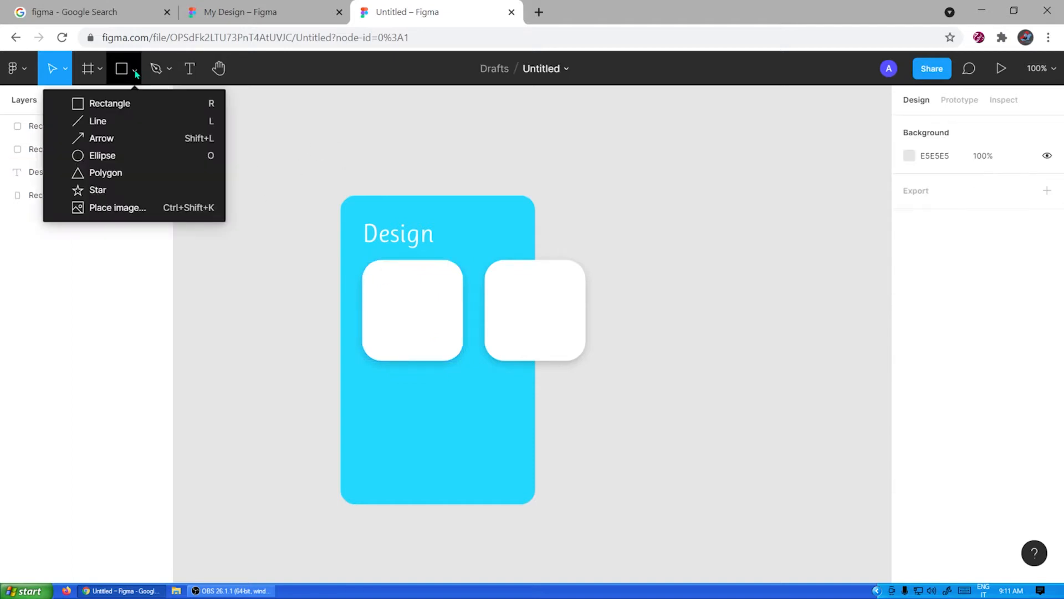
pyautogui.click(144, 206)
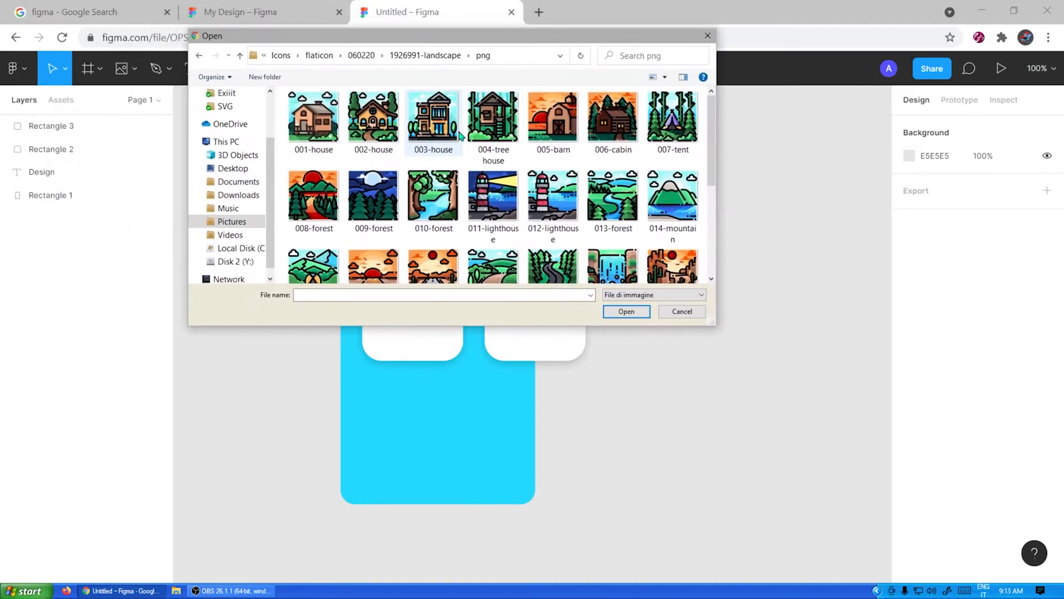
pyautogui.scroll(-3, 580, 198)
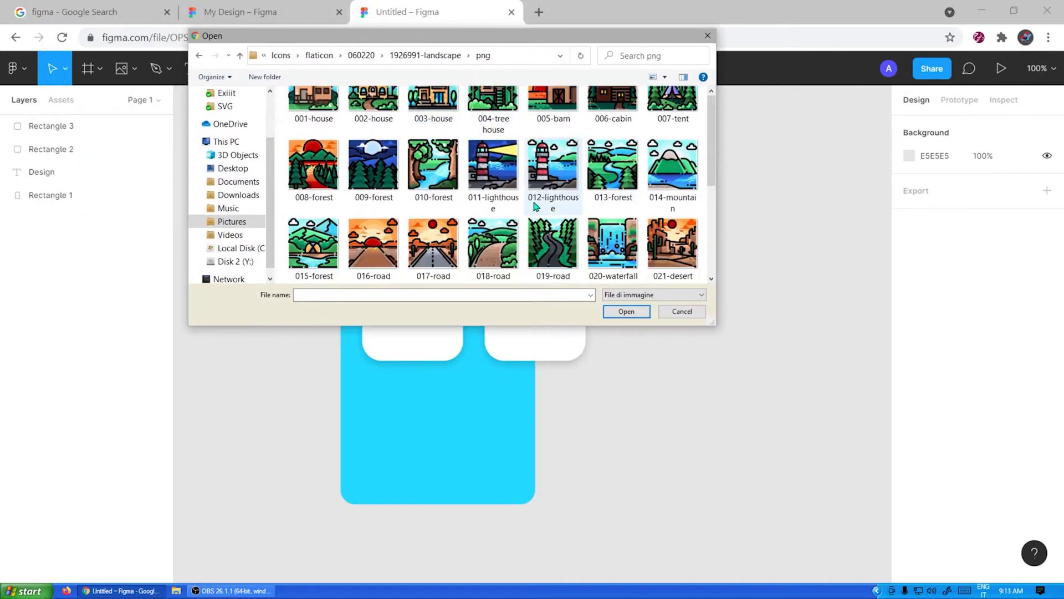
pyautogui.click(620, 238)
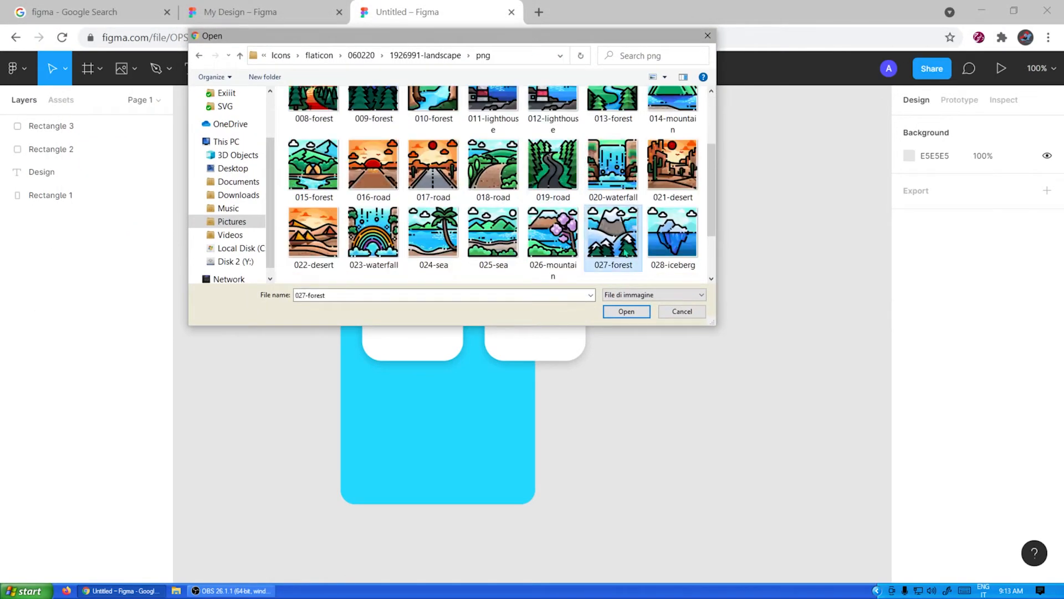
pyautogui.keyDown('shift'); pyautogui.click(540, 164); pyautogui.keyUp('shift')
pyautogui.click(542, 166)
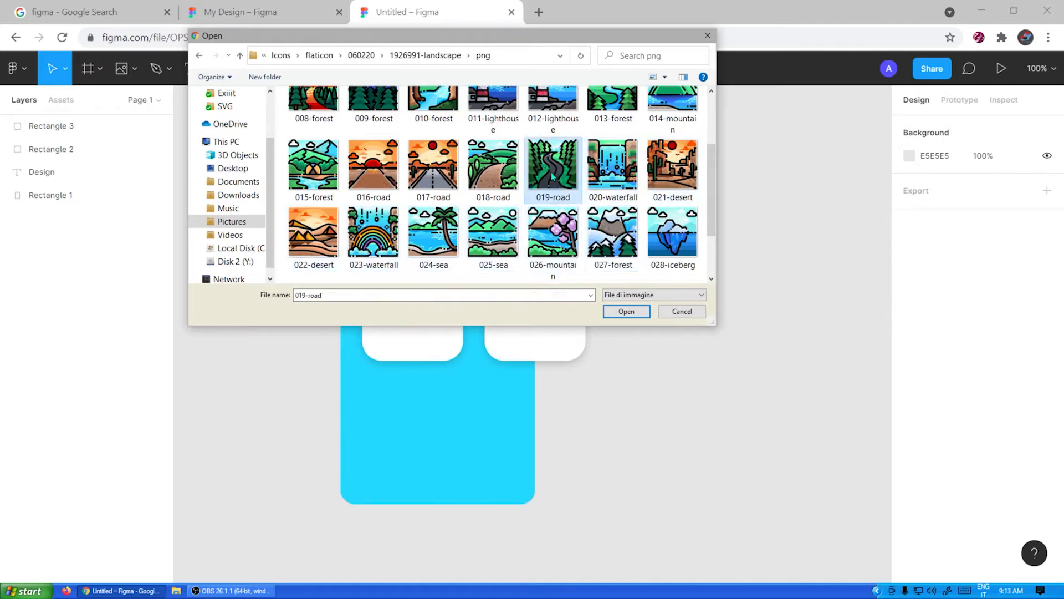
pyautogui.click(615, 241)
pyautogui.keyDown('ctrl'); pyautogui.click(554, 166); pyautogui.keyUp('ctrl')
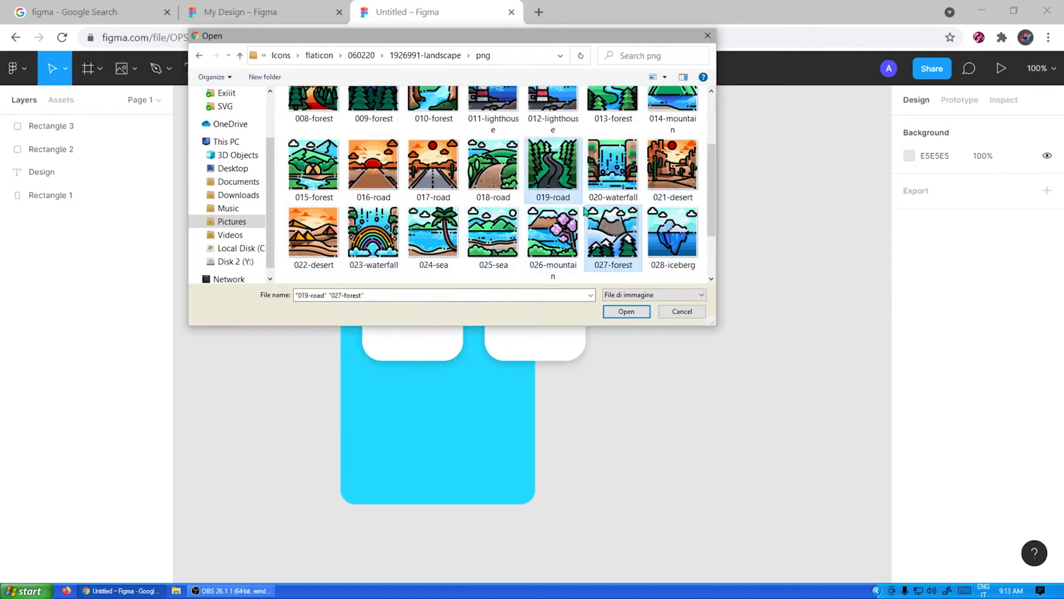
pyautogui.click(626, 310)
# Place the 027-forest image above and left of the blue rectangle and the 019-road image over its right side, both at original size.
pyautogui.click(227, 173)
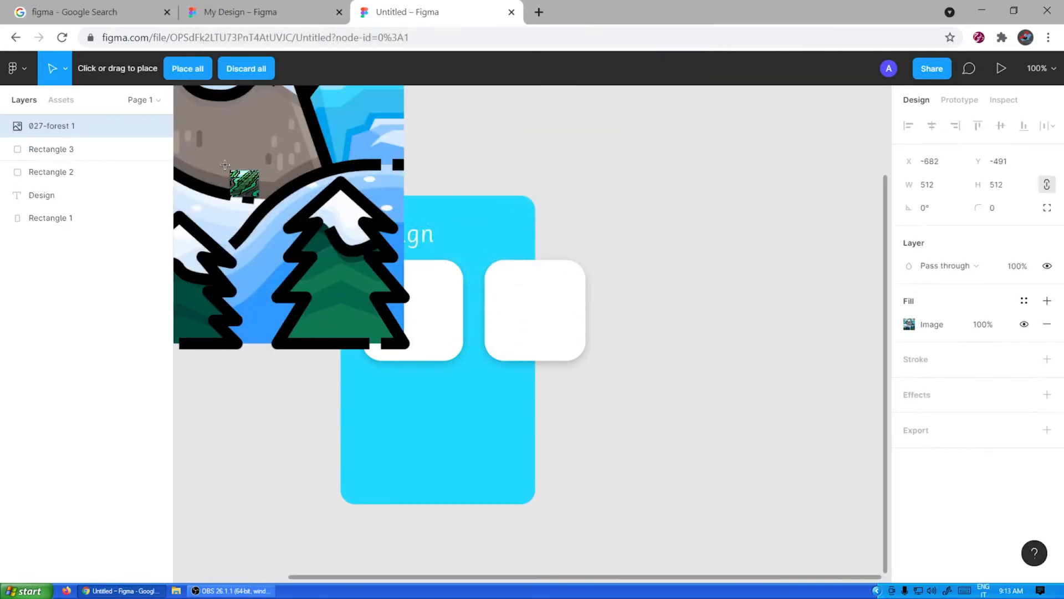
pyautogui.scroll(-2, 330, 178)
pyautogui.click(696, 207)
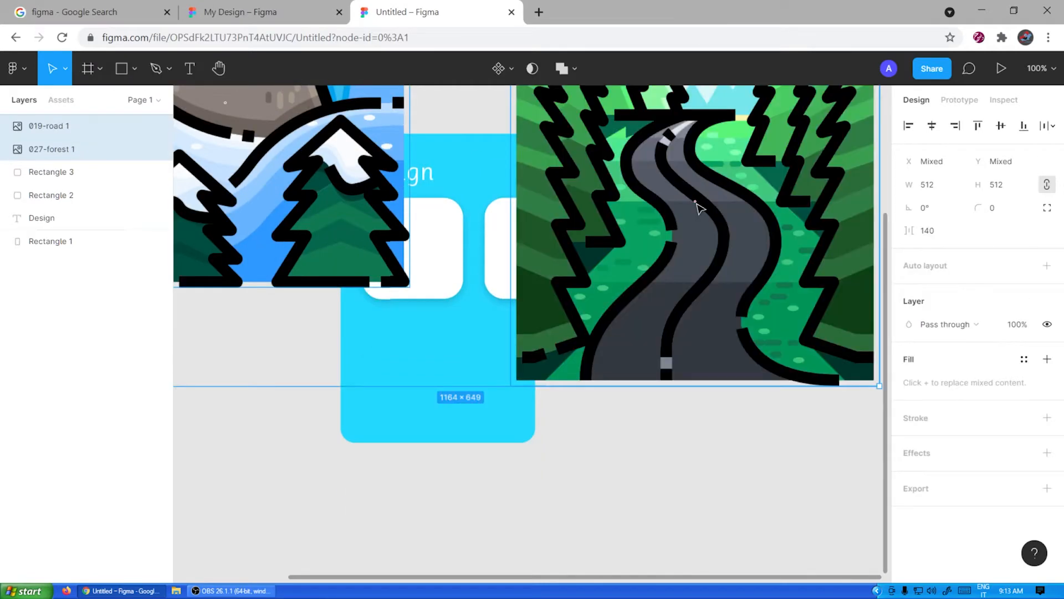
pyautogui.scroll(-5, 697, 207)
pyautogui.scroll(6, 697, 210)
pyautogui.keyDown('ctrl'); pyautogui.scroll(-4, 697, 209); pyautogui.keyUp('ctrl')
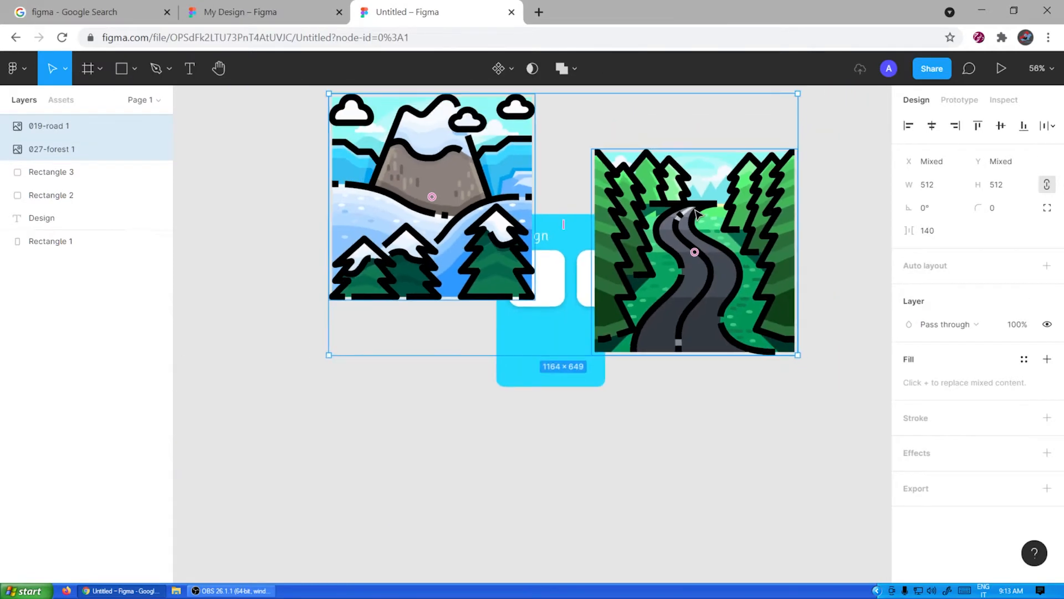
pyautogui.keyDown('ctrl'); pyautogui.scroll(-3, 693, 213); pyautogui.keyUp('ctrl')
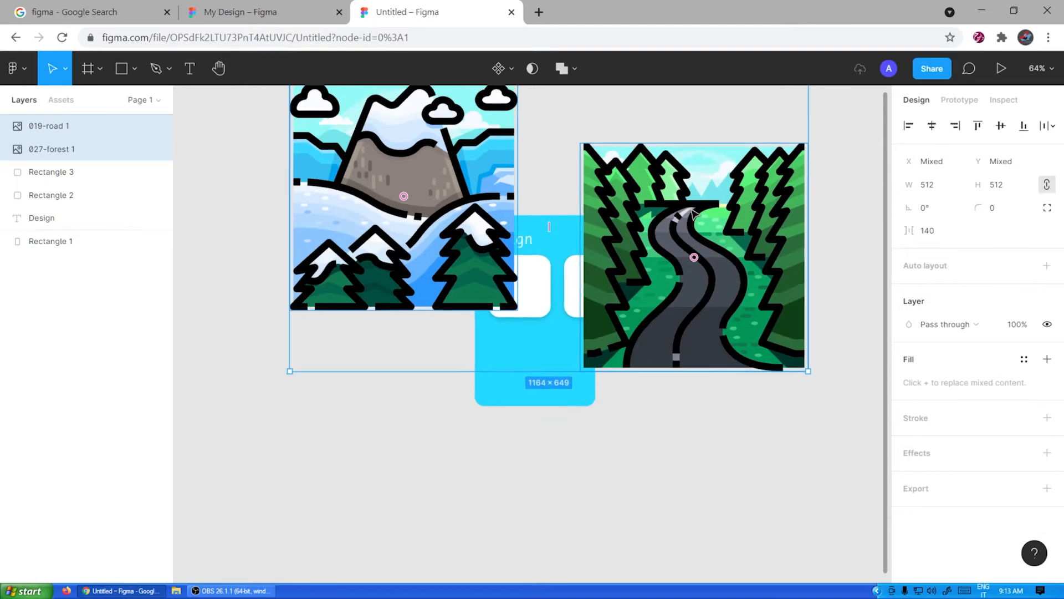
pyautogui.keyDown('ctrl'); pyautogui.scroll(5, 692, 213); pyautogui.keyUp('ctrl')
pyautogui.keyDown('ctrl'); pyautogui.scroll(-2, 693, 214); pyautogui.keyUp('ctrl')
pyautogui.keyDown('ctrl'); pyautogui.scroll(-2, 694, 212); pyautogui.keyUp('ctrl')
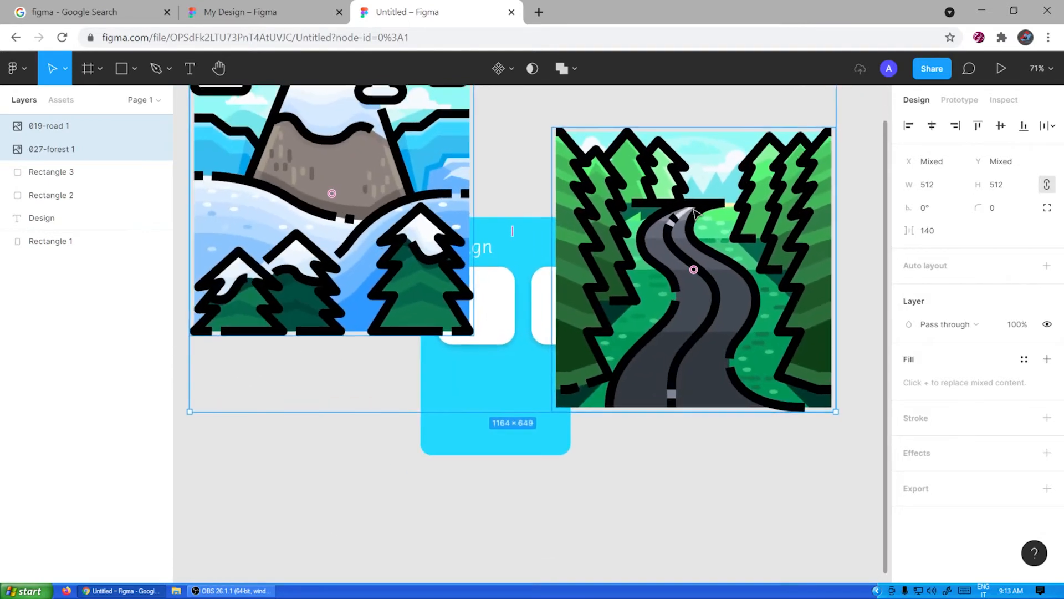
pyautogui.keyDown('ctrl'); pyautogui.scroll(2, 694, 213); pyautogui.keyUp('ctrl')
pyautogui.keyDown('ctrl'); pyautogui.scroll(-3, 694, 212); pyautogui.keyUp('ctrl')
pyautogui.keyDown('ctrl'); pyautogui.scroll(4, 694, 212); pyautogui.keyUp('ctrl')
pyautogui.keyDown('ctrl'); pyautogui.scroll(-2, 694, 213); pyautogui.keyUp('ctrl')
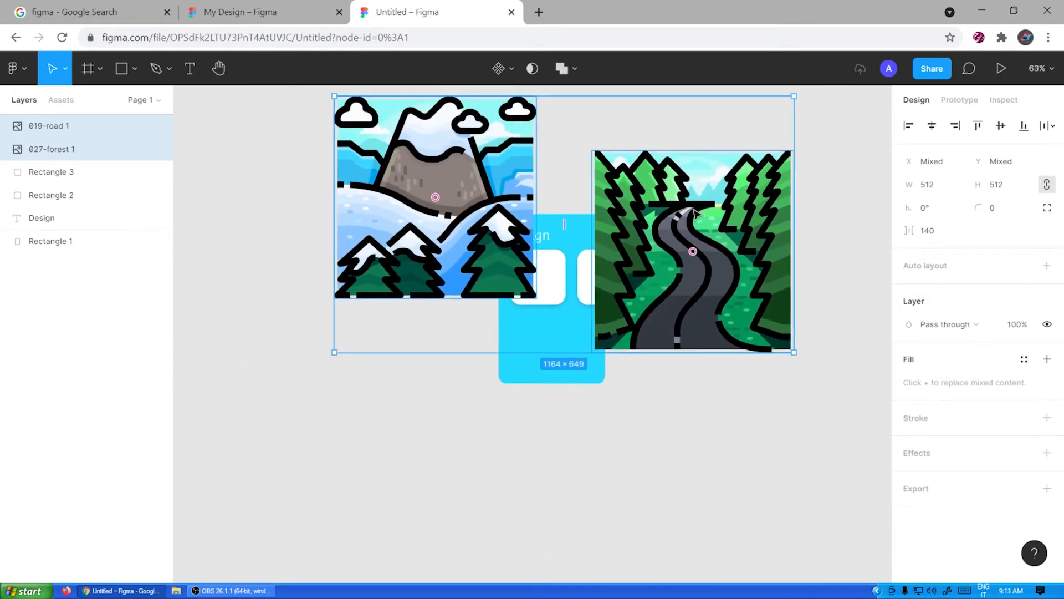
pyautogui.keyDown('ctrl'); pyautogui.scroll(1, 694, 213); pyautogui.keyUp('ctrl')
pyautogui.keyDown('ctrl'); pyautogui.scroll(-2, 693, 211); pyautogui.keyUp('ctrl')
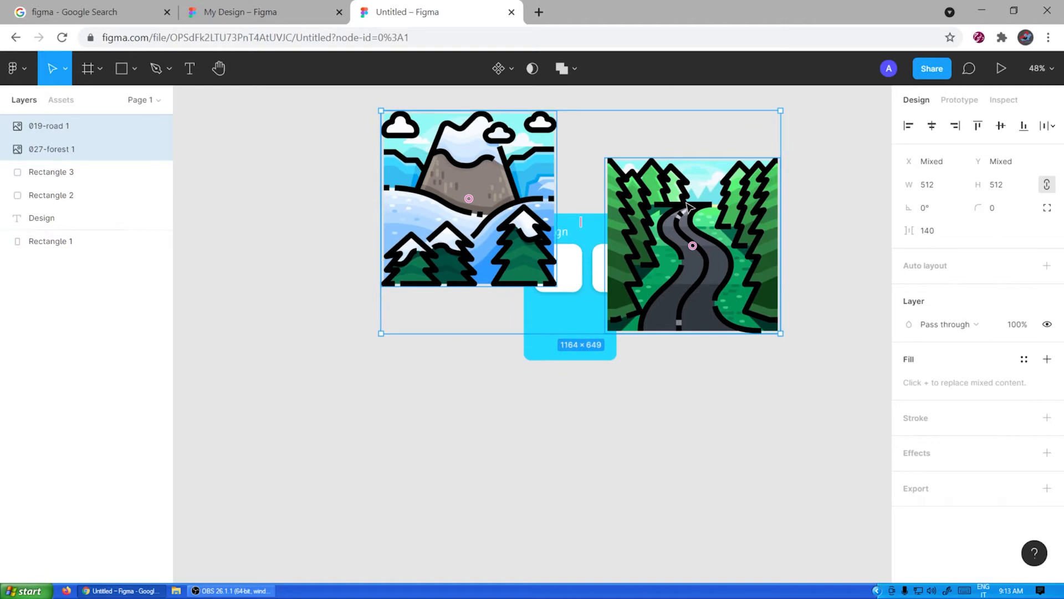
# Scale the road image down to 88 × 88 and centre it on the second white card, at X -40, Y -77.
pyautogui.keyDown('ctrl'); pyautogui.scroll(2, 687, 206); pyautogui.keyUp('ctrl')
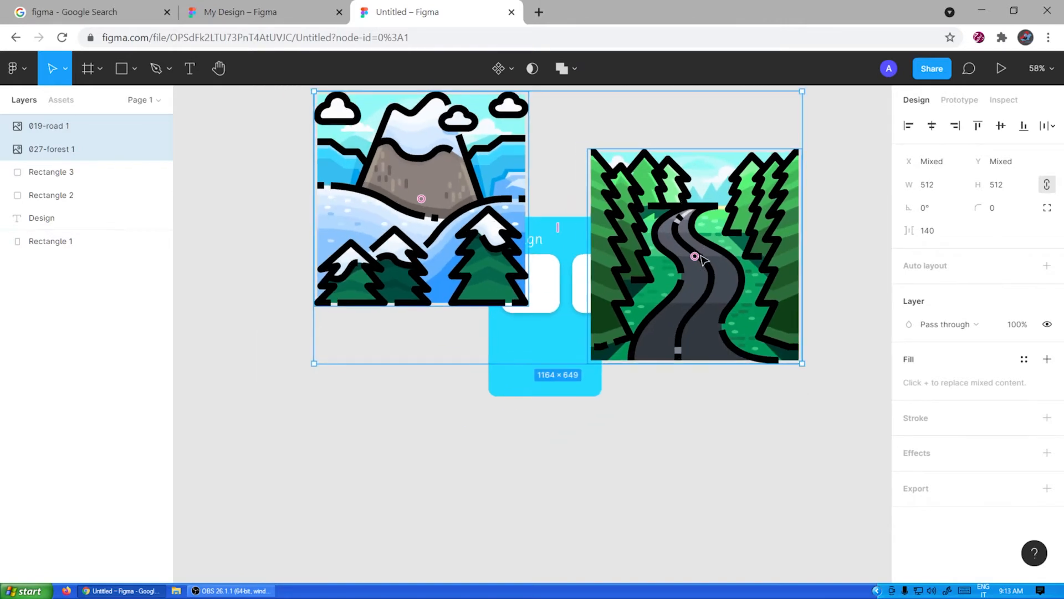
pyautogui.moveTo(701, 260); pyautogui.dragTo(725, 380)
pyautogui.hotkey('ctrl', 'z')
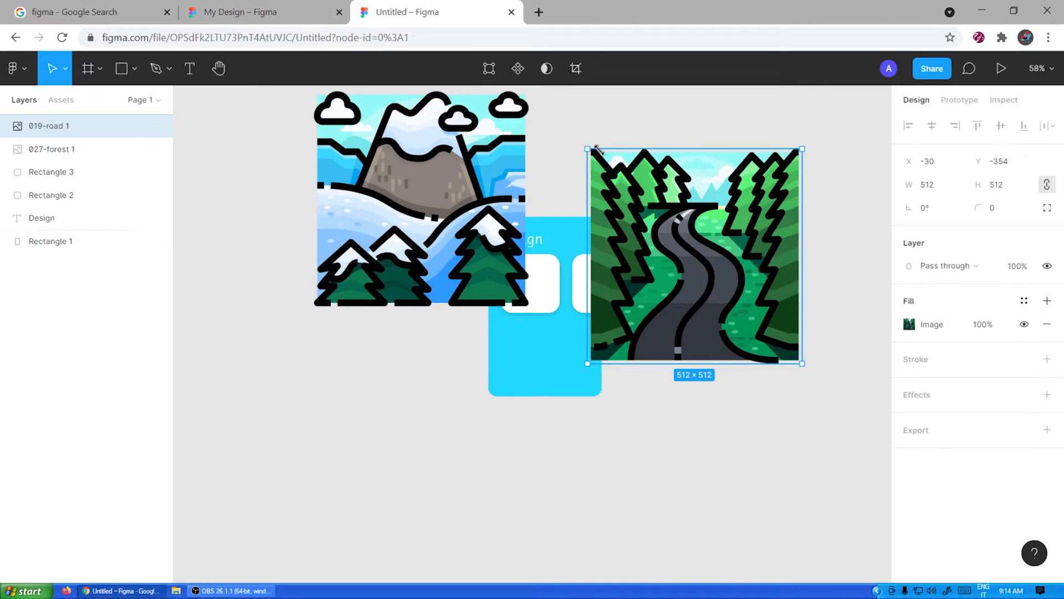
pyautogui.moveTo(598, 148); pyautogui.dragTo(624, 347)
pyautogui.scroll(-2, 601, 285)
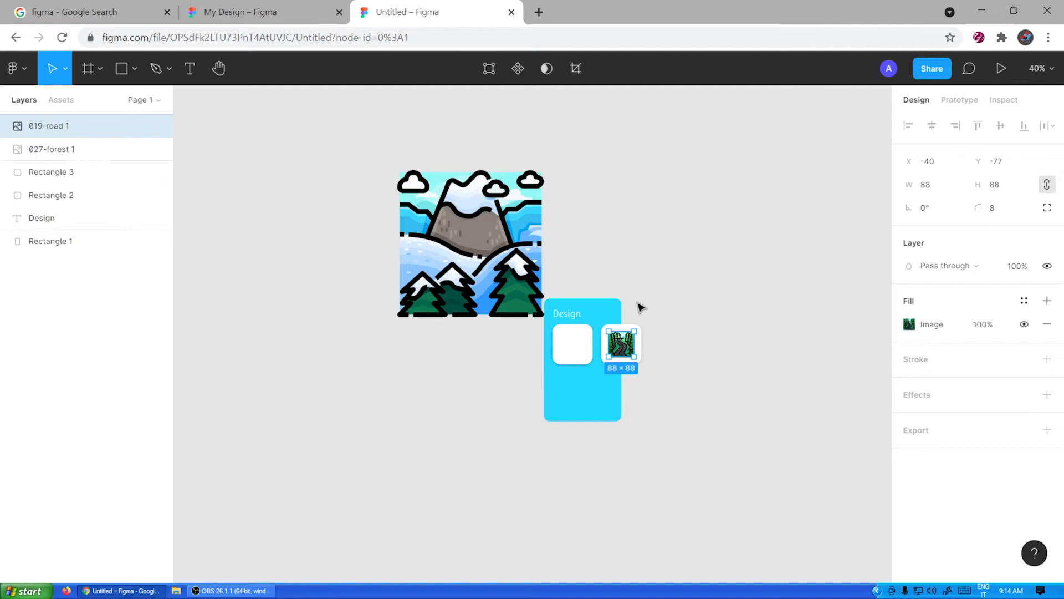
# Set the mountain forest image's width to 88 with proportions locked and centre it on the first white card, at X -210, Y -77.
pyautogui.click(471, 244)
pyautogui.moveTo(471, 244); pyautogui.dragTo(701, 239)
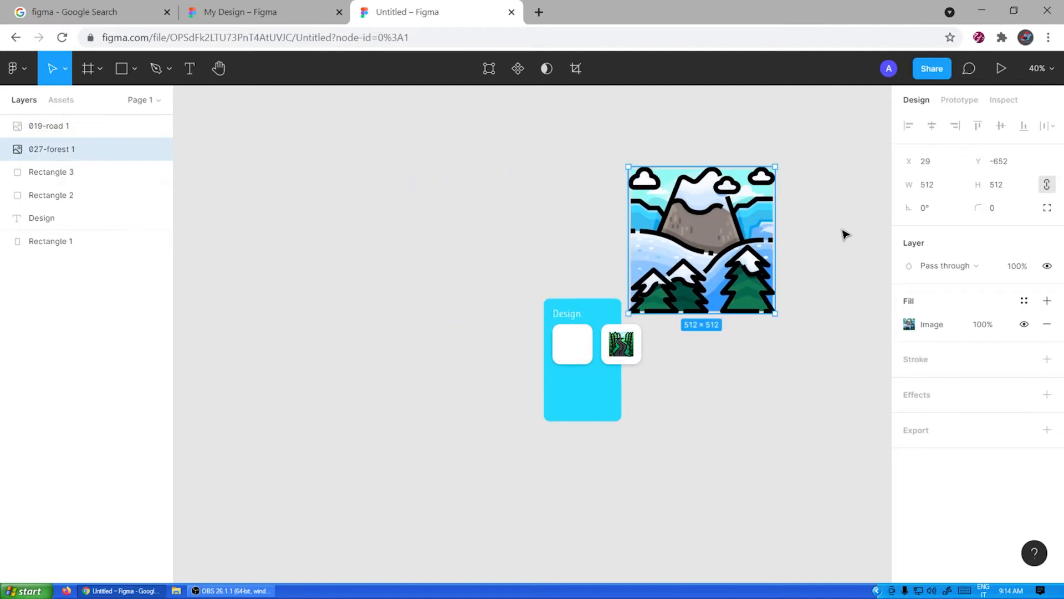
pyautogui.click(948, 184)
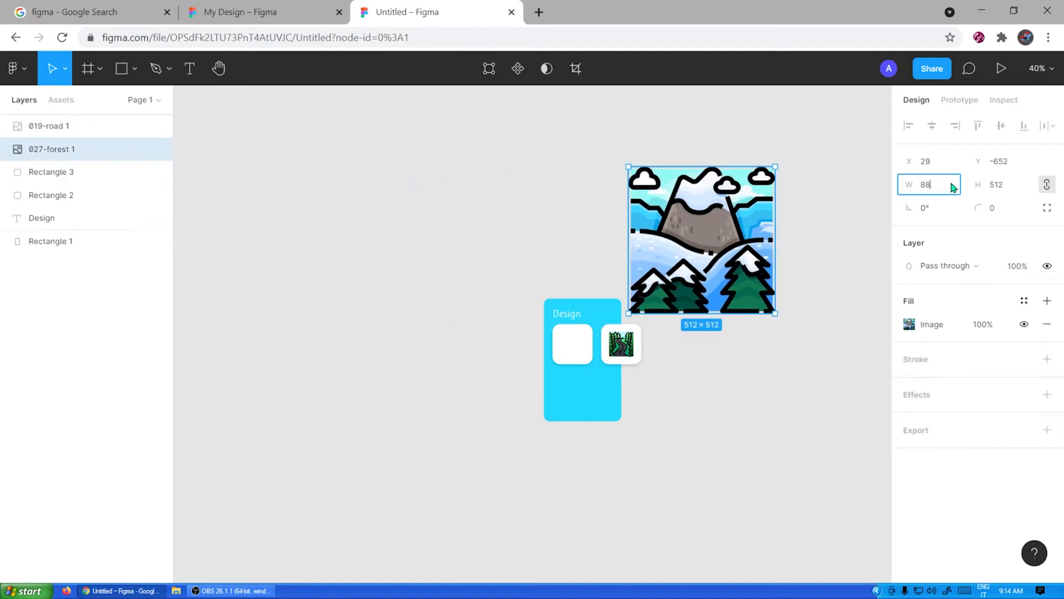
pyautogui.press('Return')
pyautogui.moveTo(648, 187); pyautogui.dragTo(583, 354)
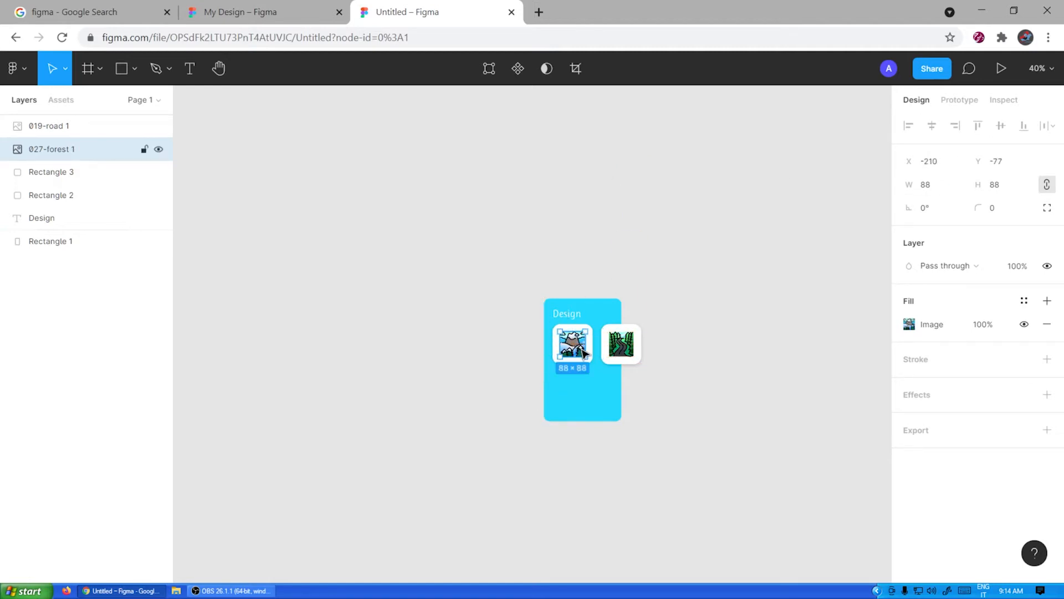
pyautogui.scroll(5, 596, 364)
pyautogui.scroll(-6, 606, 375)
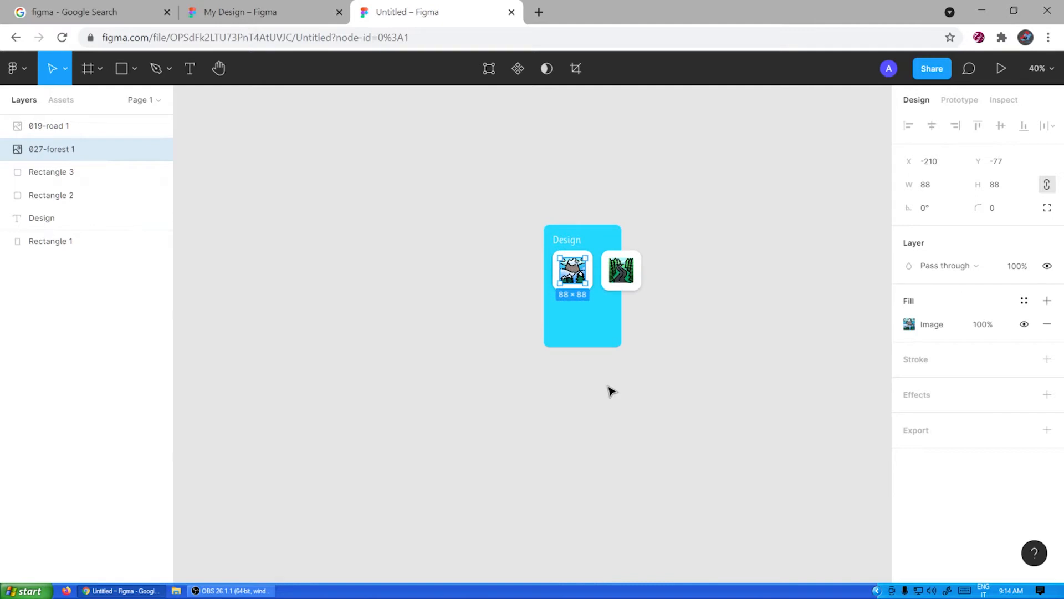
pyautogui.scroll(8, 596, 299)
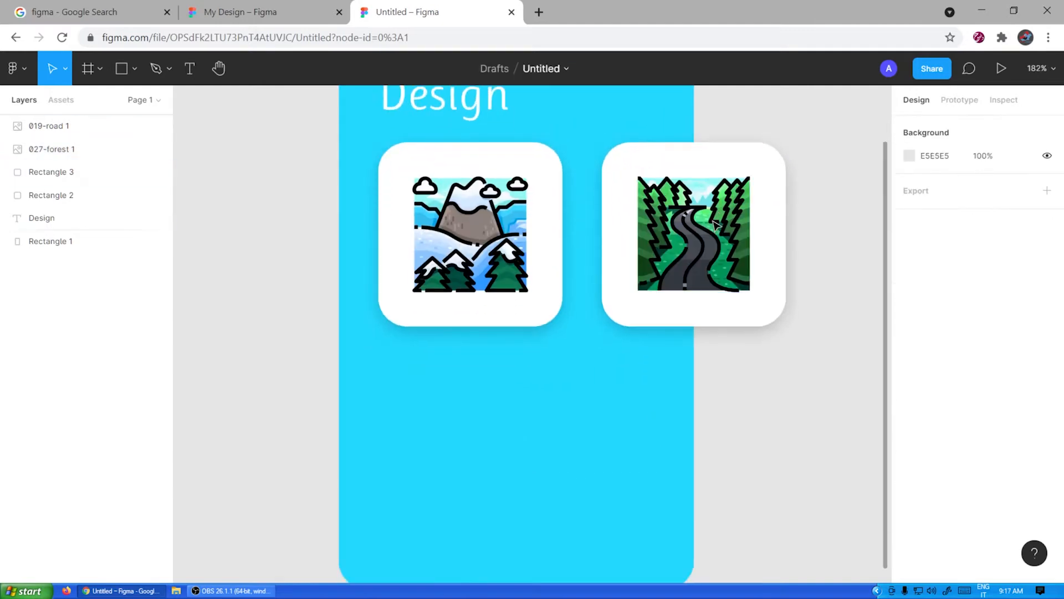
pyautogui.scroll(-5, 716, 227)
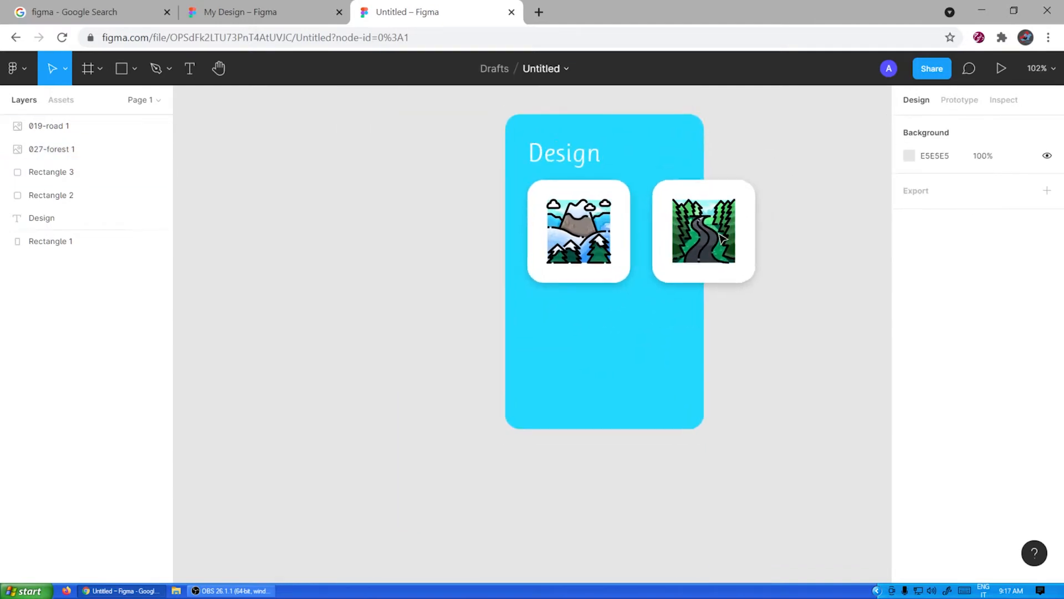
pyautogui.scroll(5, 720, 238)
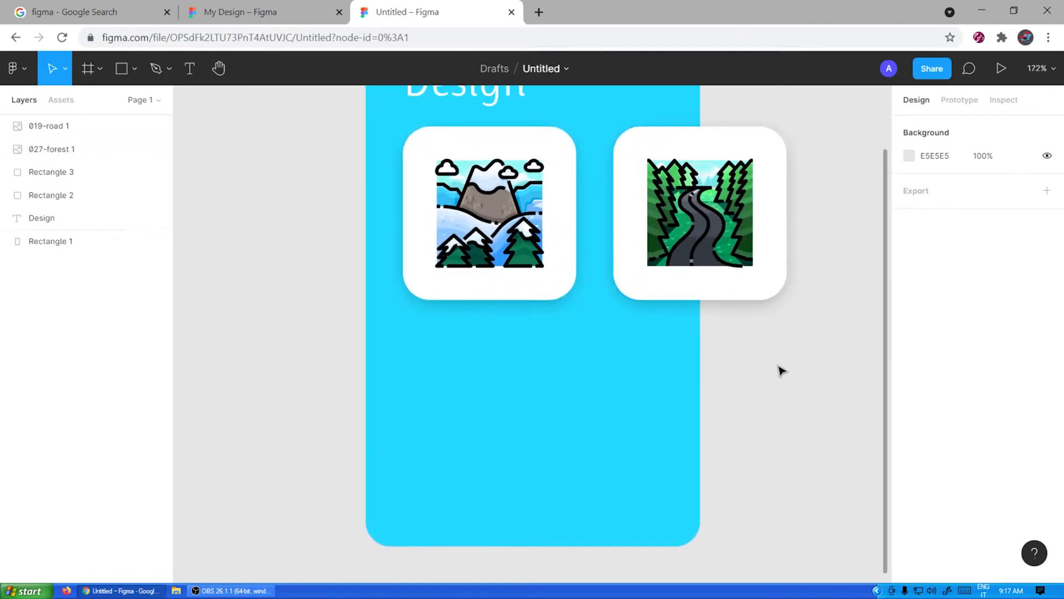
pyautogui.scroll(-1, 589, 349)
pyautogui.scroll(5, 599, 360)
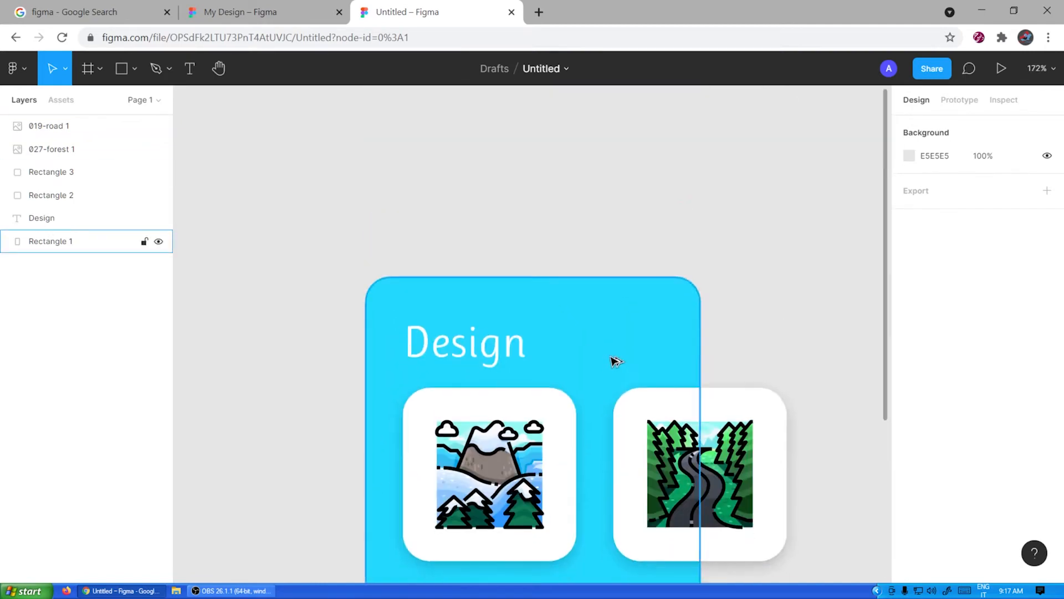
# Add the text "Other text here" on the blue rectangle below the first card, at about X -222, Y 81.
pyautogui.scroll(-1, 615, 361)
pyautogui.scroll(-2, 615, 361)
pyautogui.scroll(-3, 615, 361)
pyautogui.scroll(1, 615, 362)
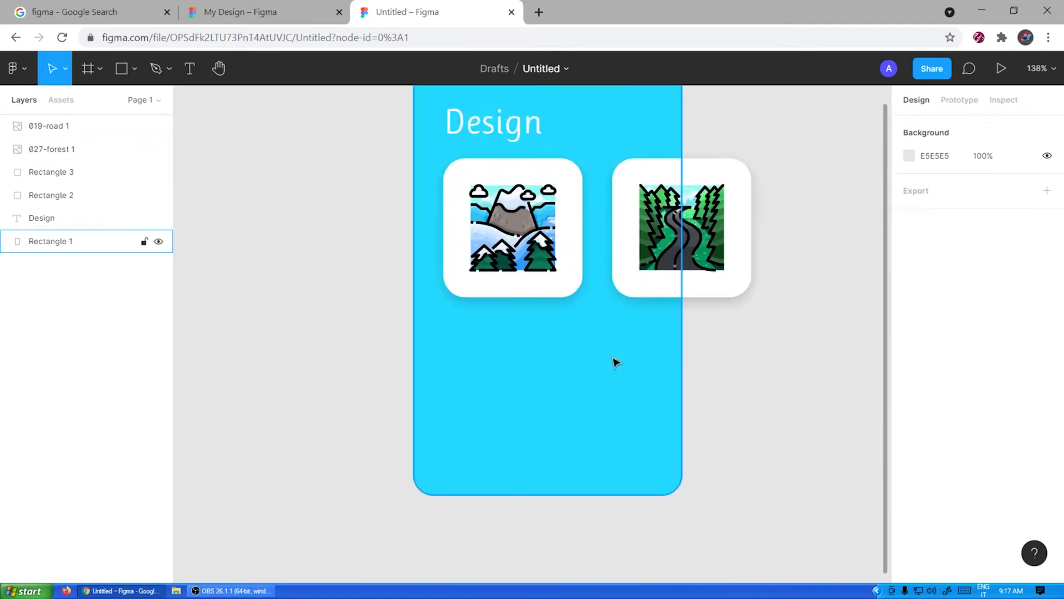
pyautogui.click(190, 68)
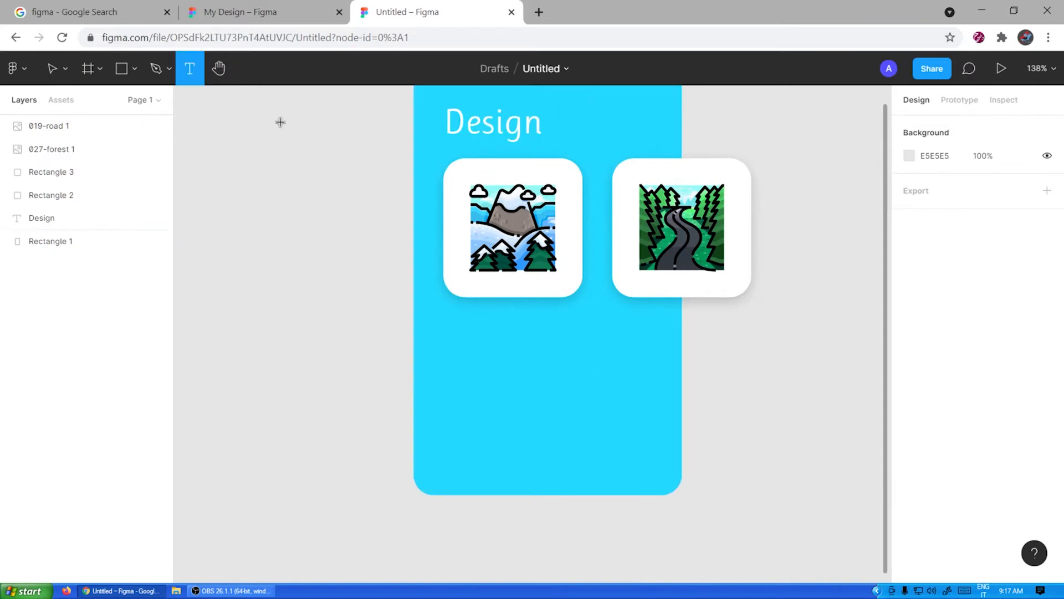
pyautogui.click(459, 341)
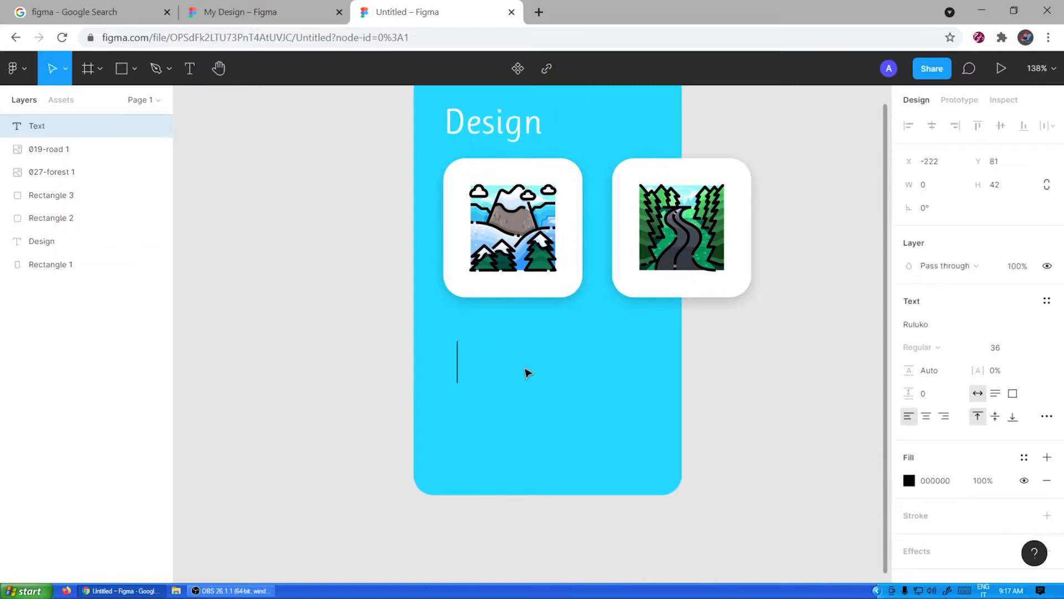
pyautogui.write('S')
pyautogui.press('BackSpace')
pyautogui.write('Othe')
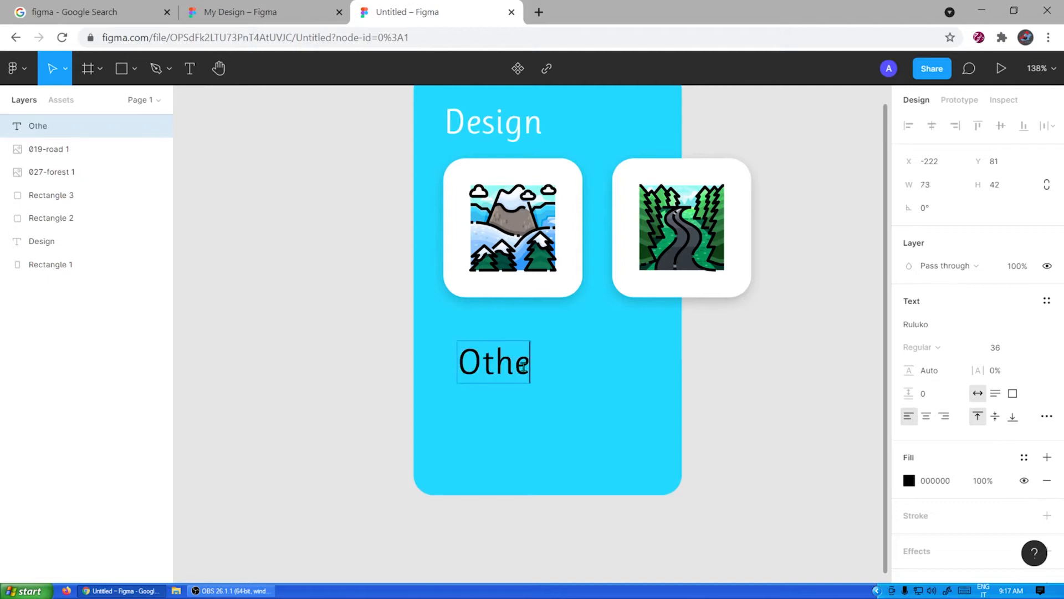
pyautogui.write('r text here')
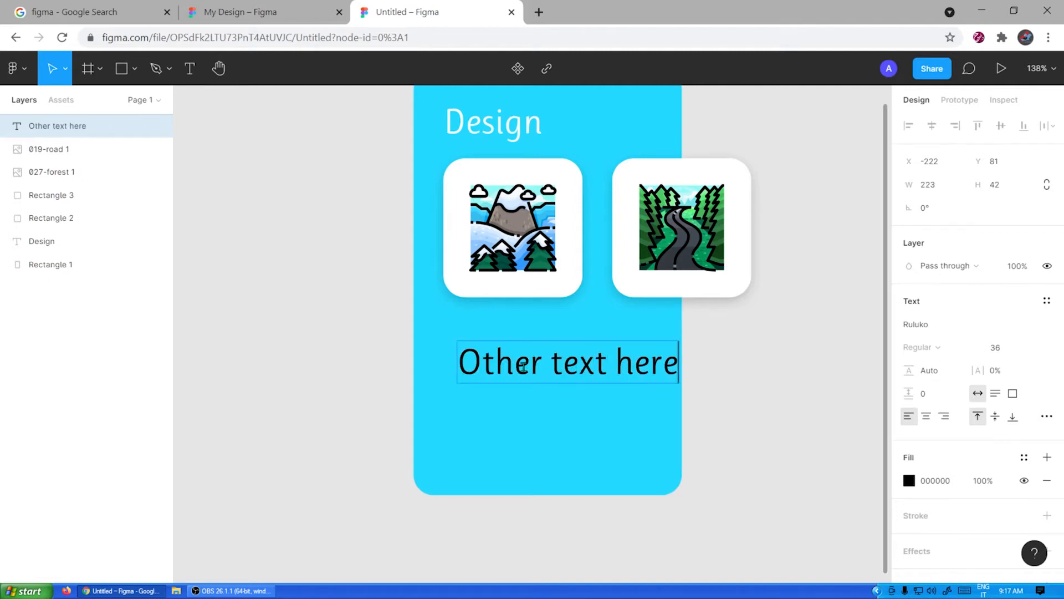
# Set the font size of the whole "Other text here" text to 14.
pyautogui.hotkey('ctrl', 'a')
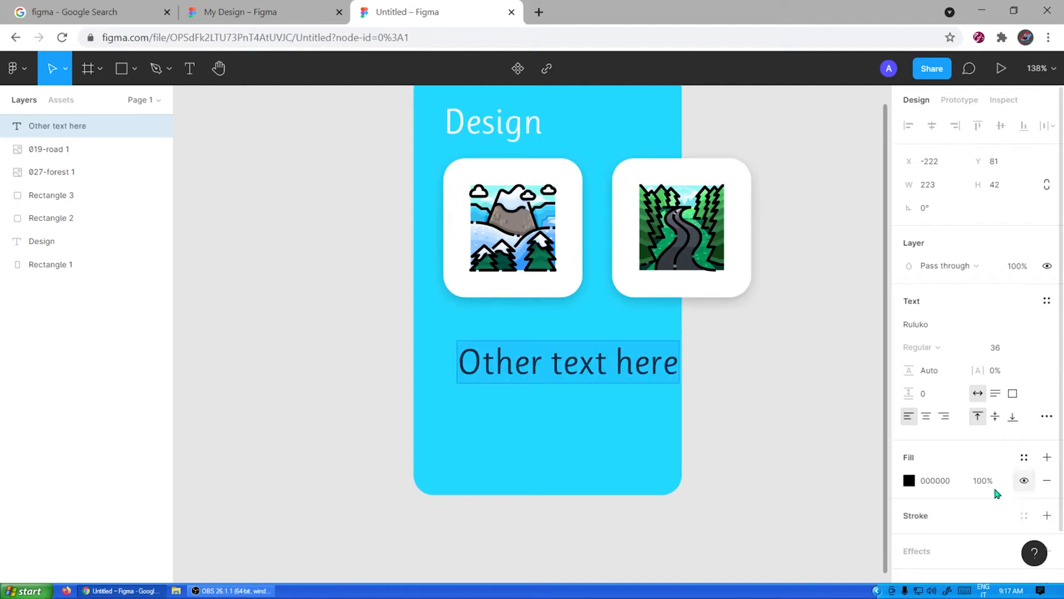
pyautogui.click(1034, 348)
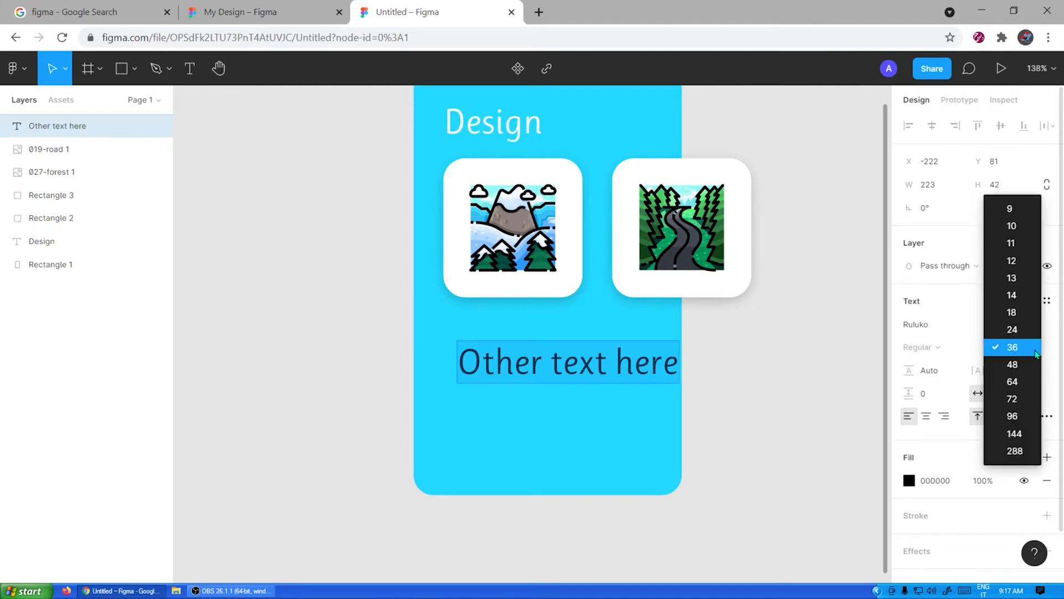
pyautogui.click(1010, 294)
# Recolour "Other text here" by sampling the rectangle's blue and darkening it to about hex 2AA0BA.
pyautogui.doubleClick(531, 348)
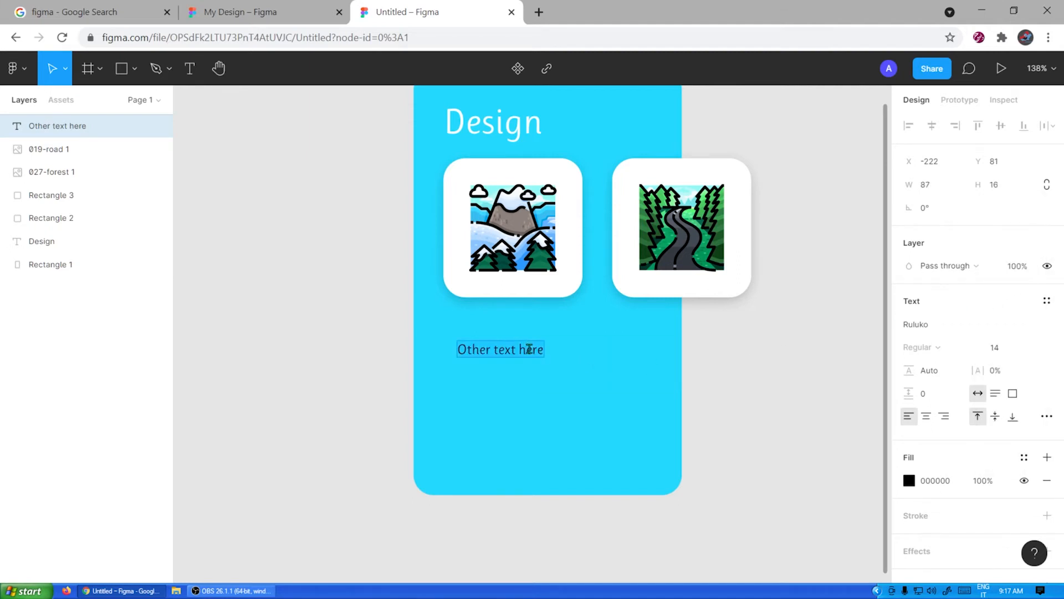
pyautogui.click(910, 480)
pyautogui.click(738, 421)
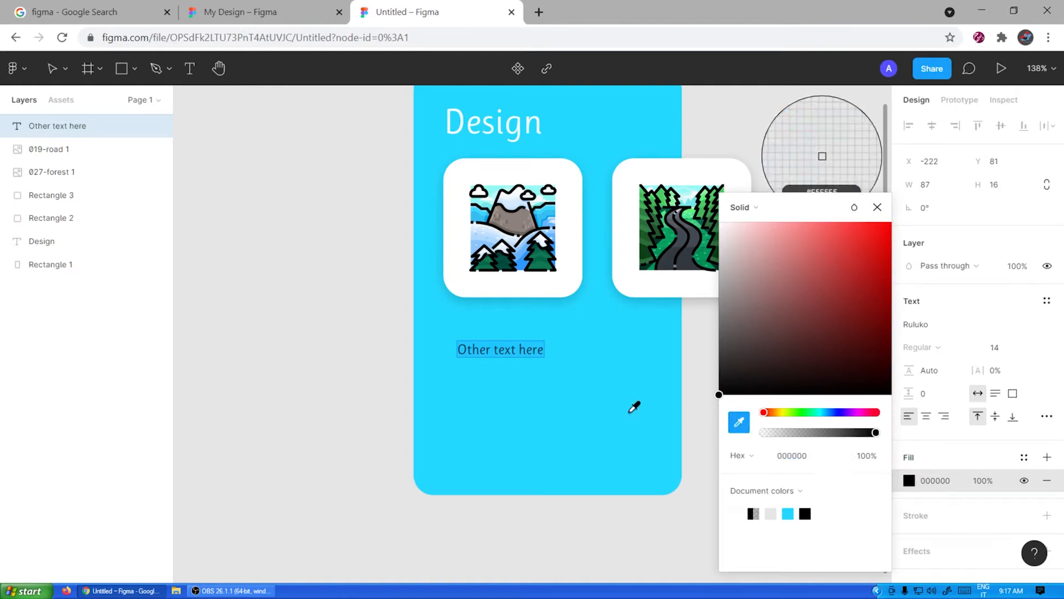
pyautogui.click(615, 413)
pyautogui.moveTo(872, 225); pyautogui.dragTo(855, 276)
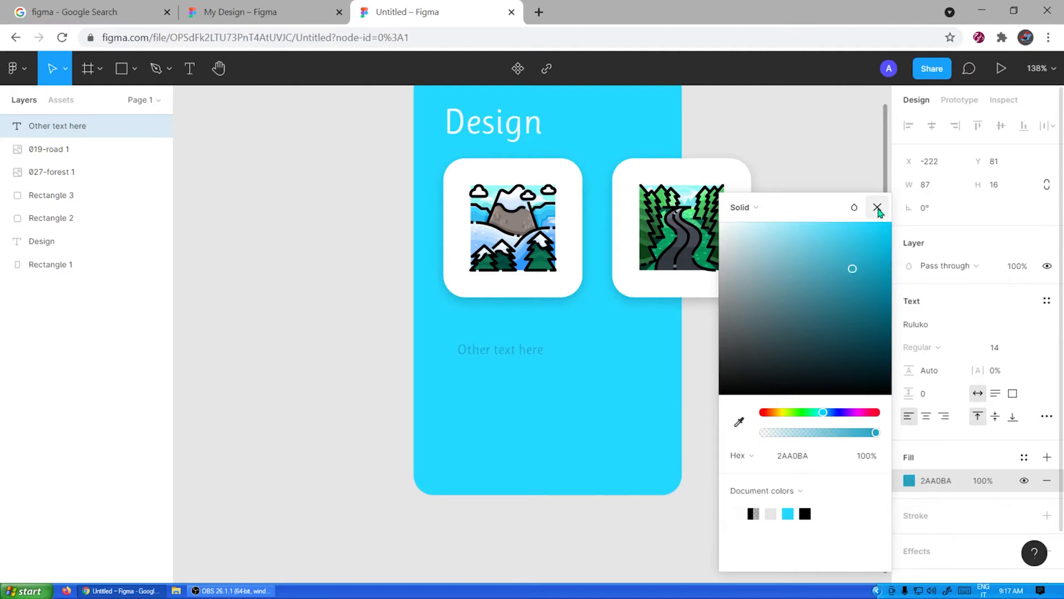
pyautogui.click(877, 208)
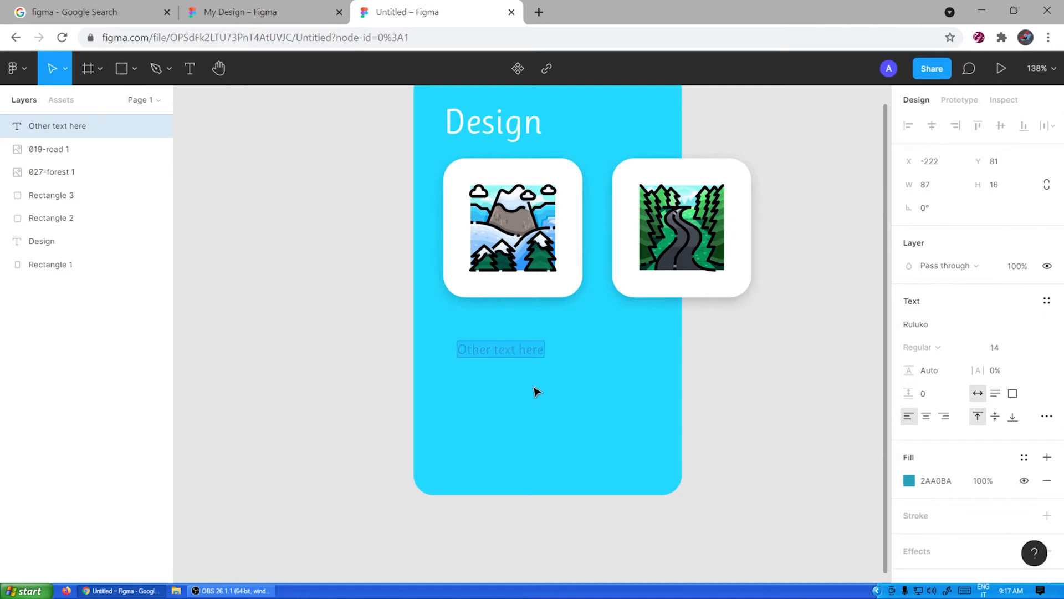
# Restore the wording "Other text here" by undoing the overwrite, and shift the text slightly left towards the first card's edge.
pyautogui.write('v')
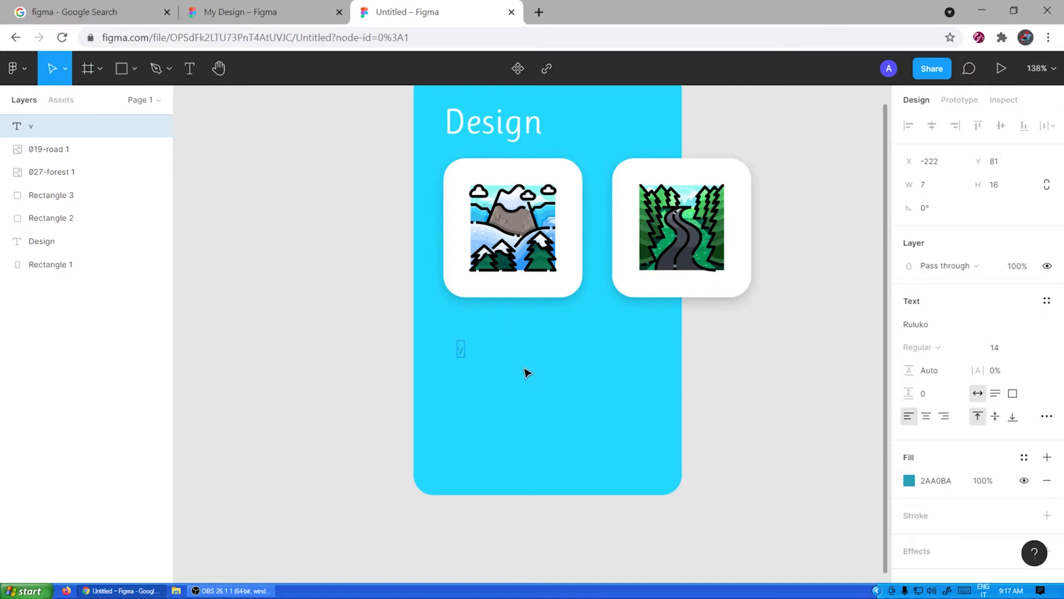
pyautogui.hotkey('ctrl', 'z')
pyautogui.moveTo(523, 351); pyautogui.dragTo(510, 352)
pyautogui.moveTo(488, 131); pyautogui.dragTo(485, 131)
pyautogui.click(509, 351)
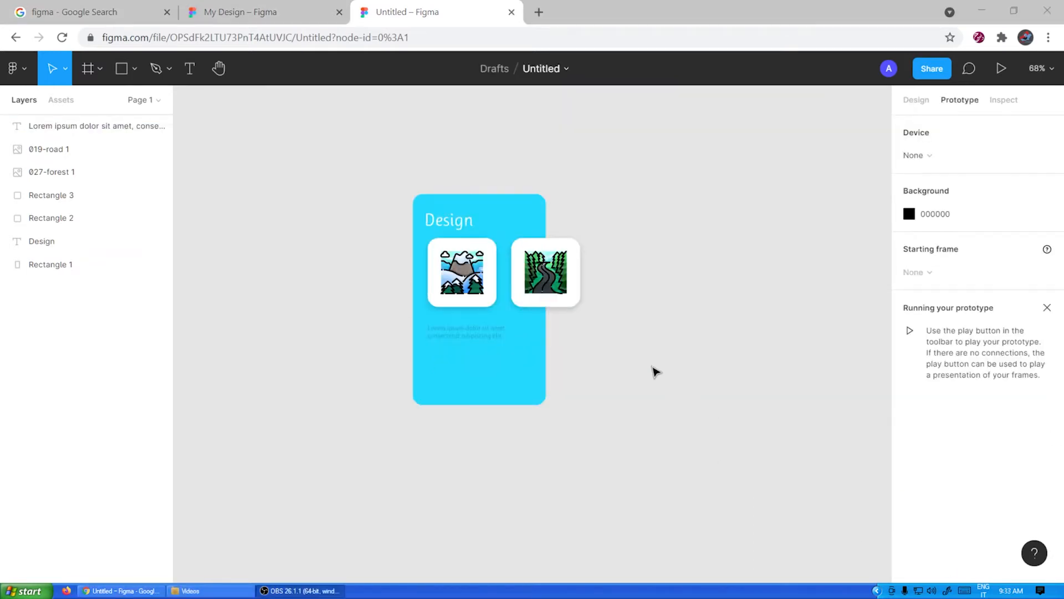
# Compare the current Design screen with the two-frame layout in the My Design file.
pyautogui.moveTo(363, 148); pyautogui.dragTo(622, 451)
pyautogui.click(627, 451)
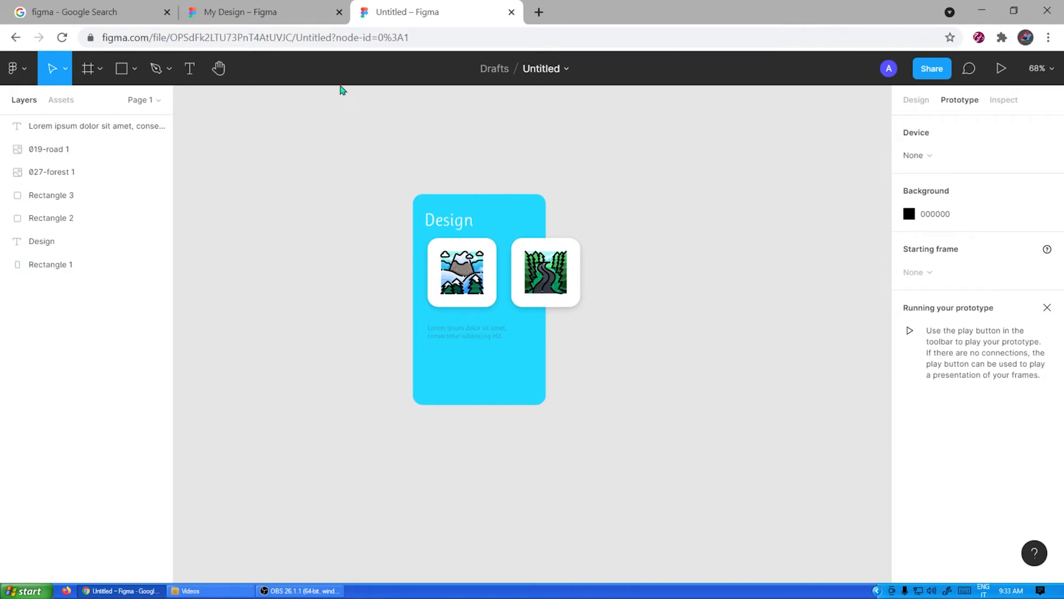
pyautogui.click(288, 15)
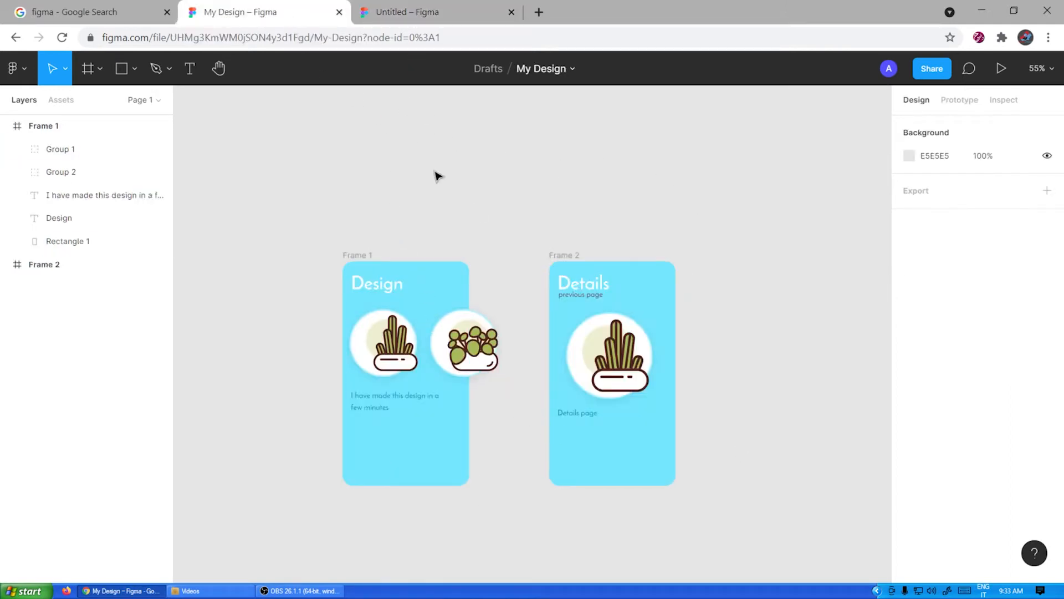
pyautogui.click(411, 6)
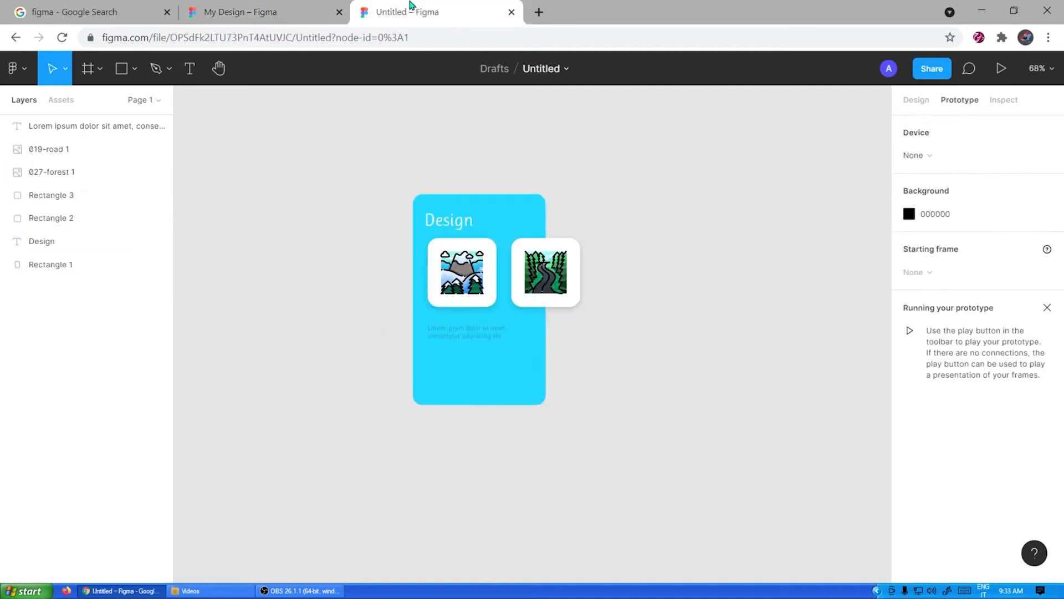
pyautogui.click(260, 11)
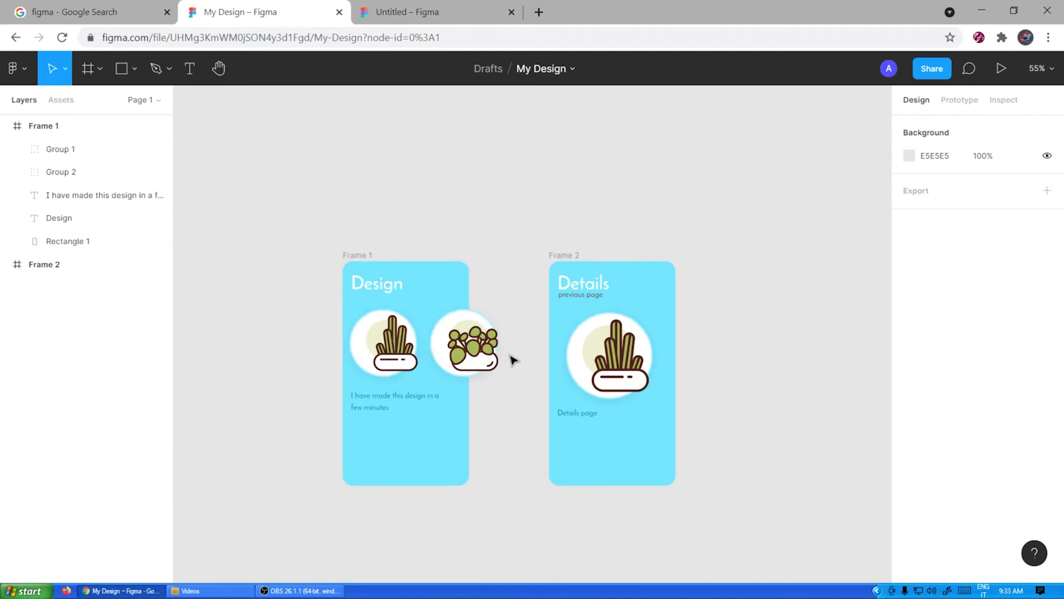
pyautogui.moveTo(517, 380); pyautogui.dragTo(528, 349)
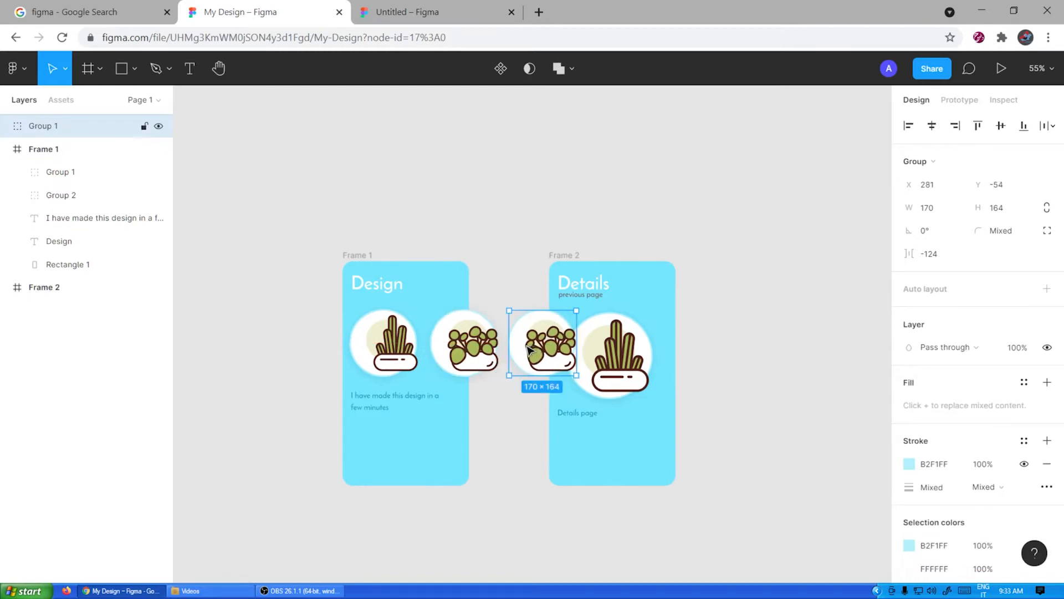
pyautogui.hotkey('ctrl', 'z')
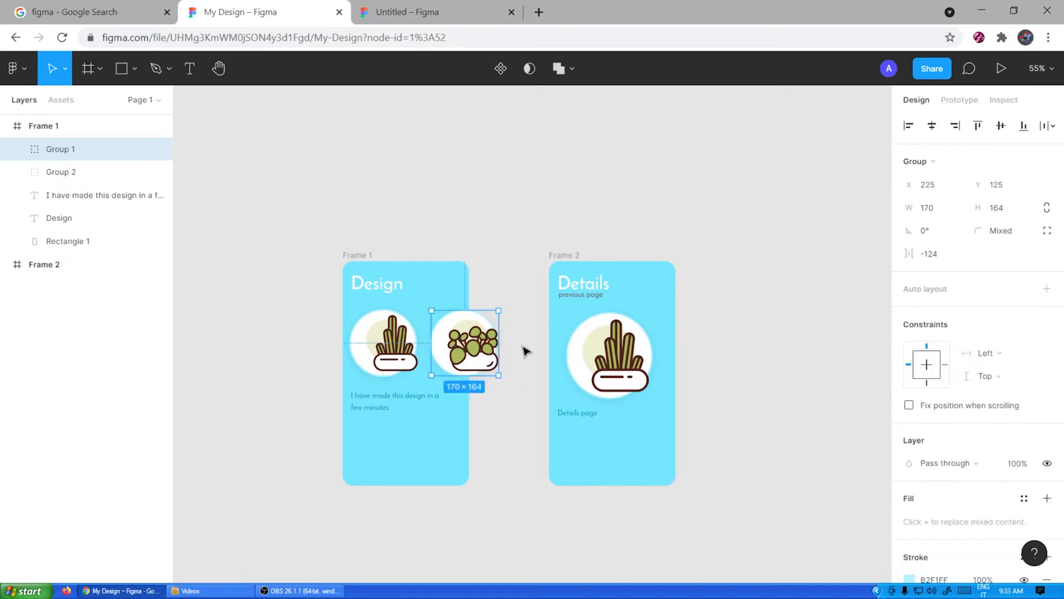
pyautogui.click(515, 245)
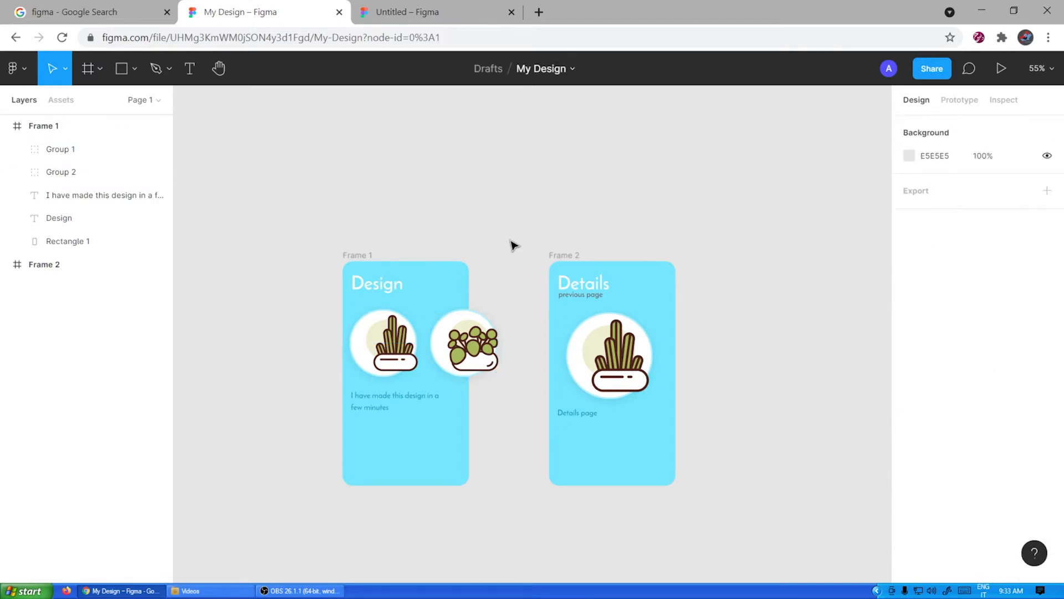
# Examine the cactus group in Frame 1 and its matching Details page in Frame 2.
pyautogui.moveTo(498, 221); pyautogui.dragTo(342, 469)
pyautogui.click(299, 402)
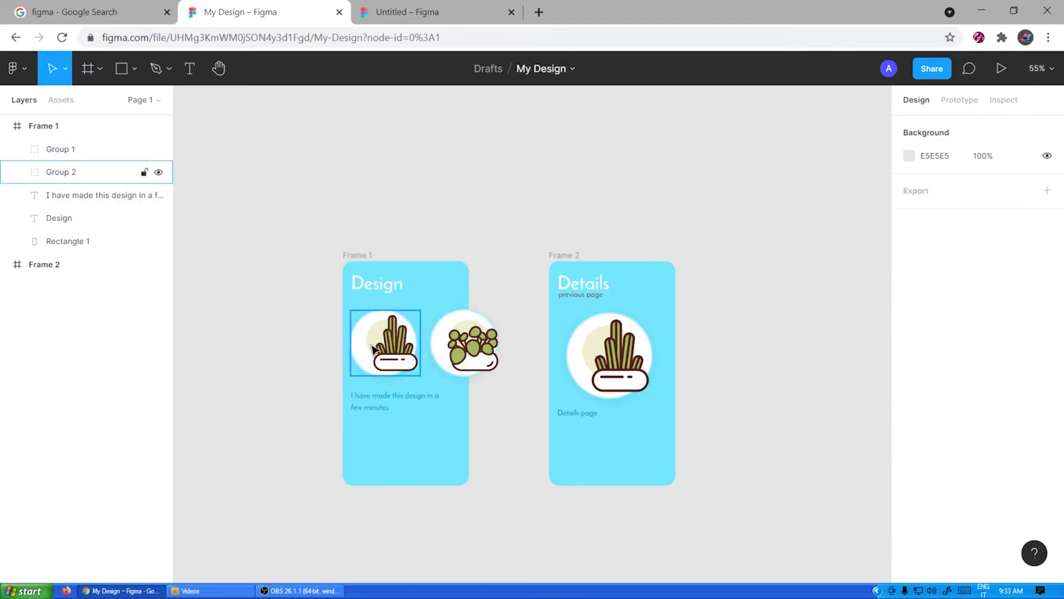
pyautogui.click(373, 350)
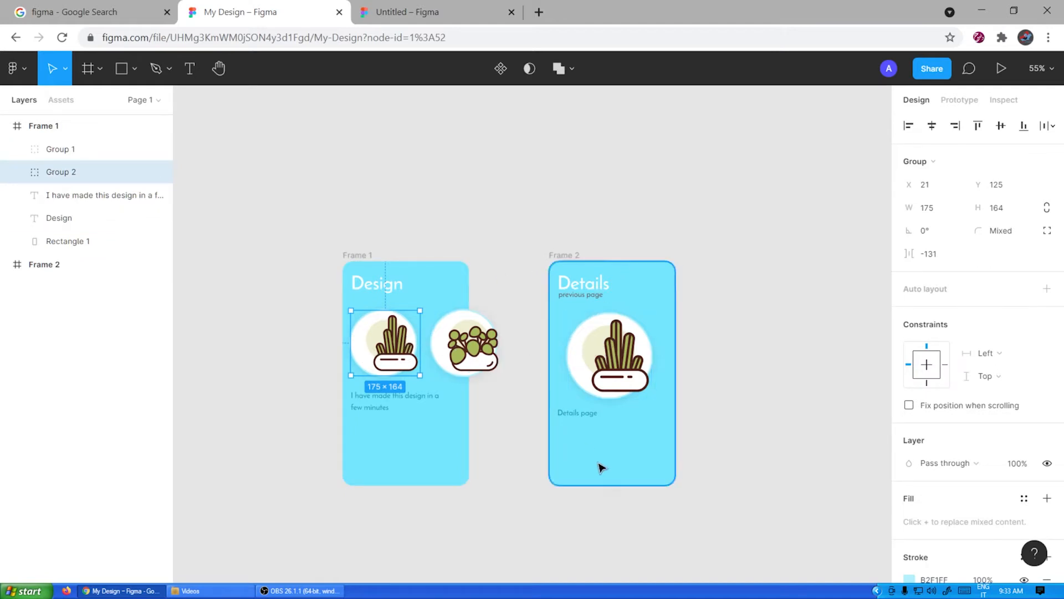
pyautogui.click(693, 168)
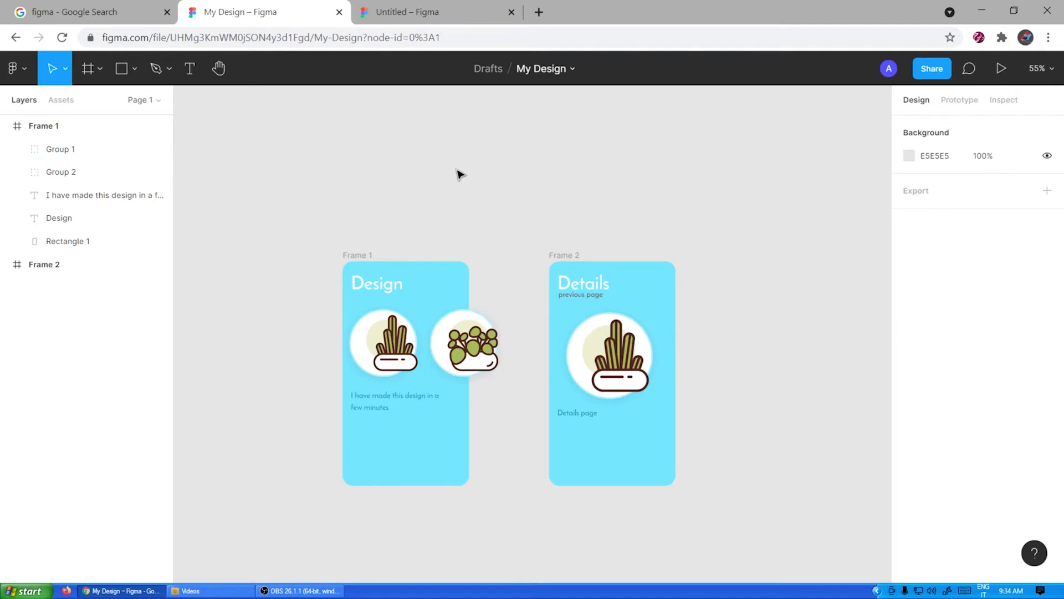
# In the Untitled file, wrap the blue rectangle, title, both image cards and text together in one frame using Frame selection.
pyautogui.click(402, 20)
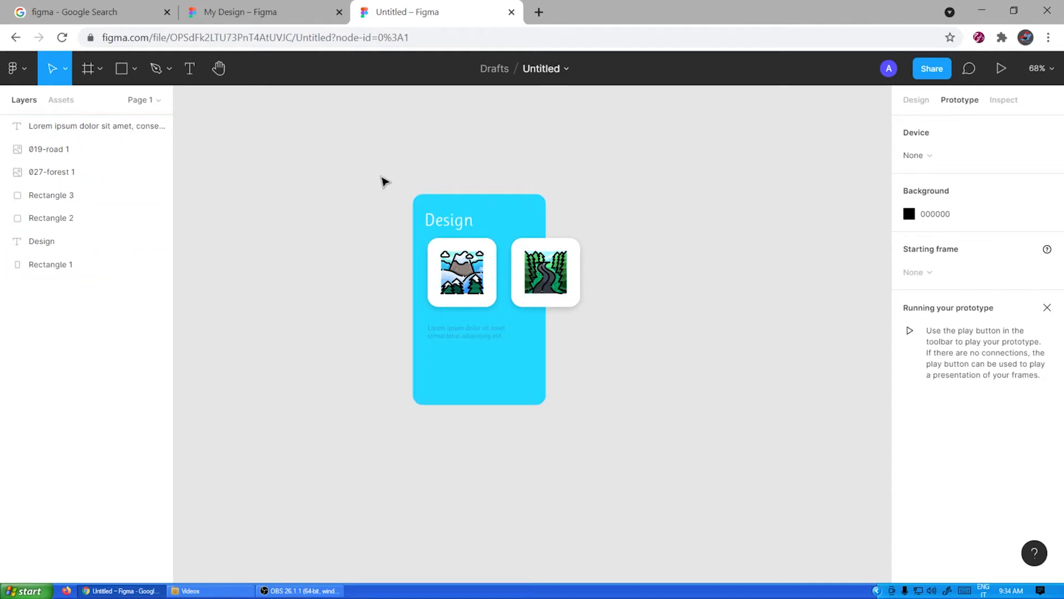
pyautogui.moveTo(344, 137); pyautogui.dragTo(597, 434)
pyautogui.click(675, 384)
pyautogui.moveTo(355, 154); pyautogui.dragTo(642, 450)
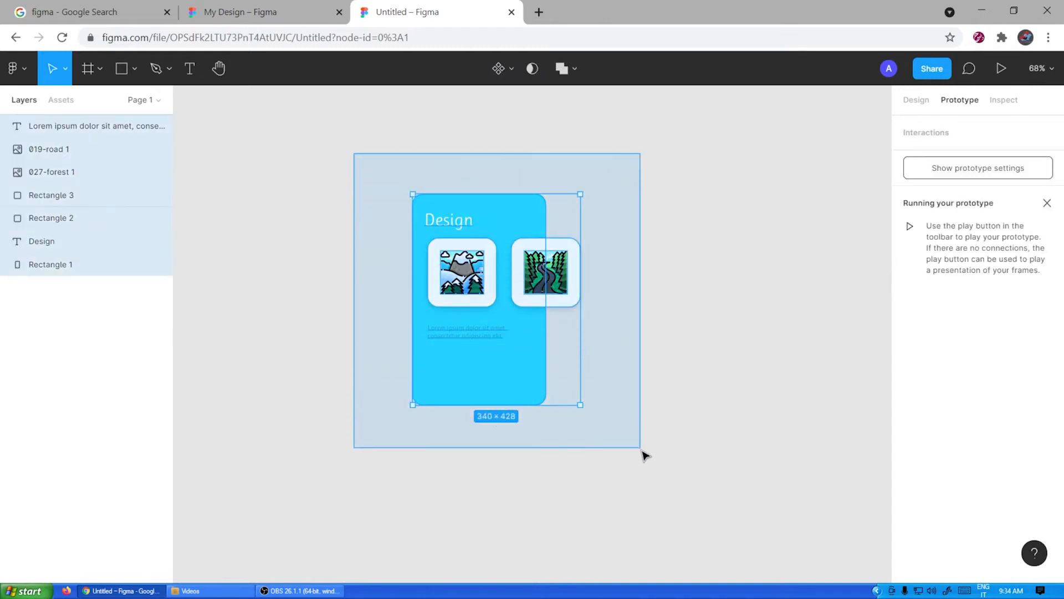
pyautogui.click(25, 72)
pyautogui.moveTo(69, 187)
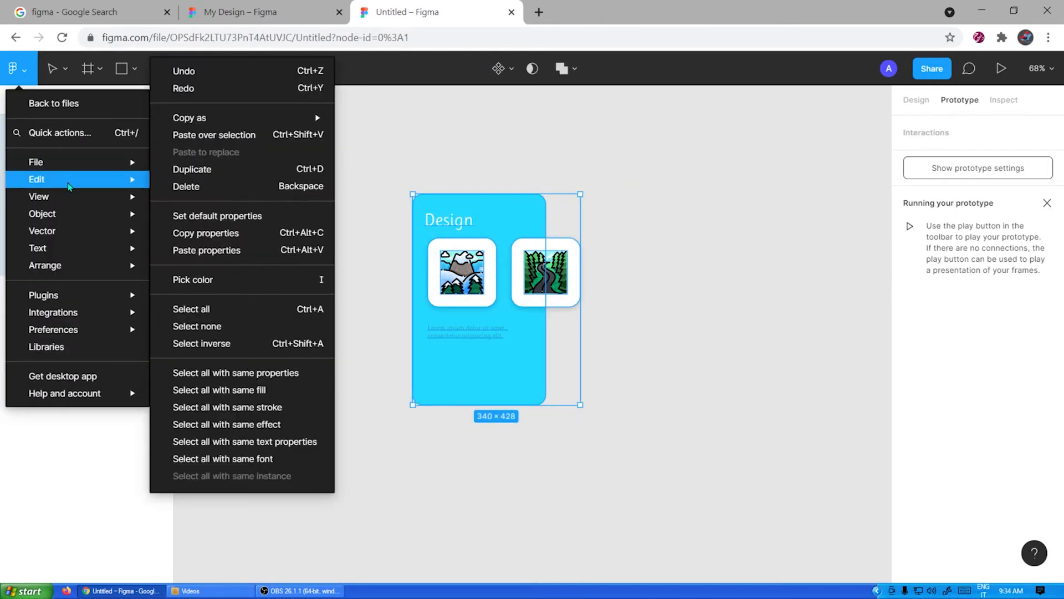
pyautogui.moveTo(76, 221)
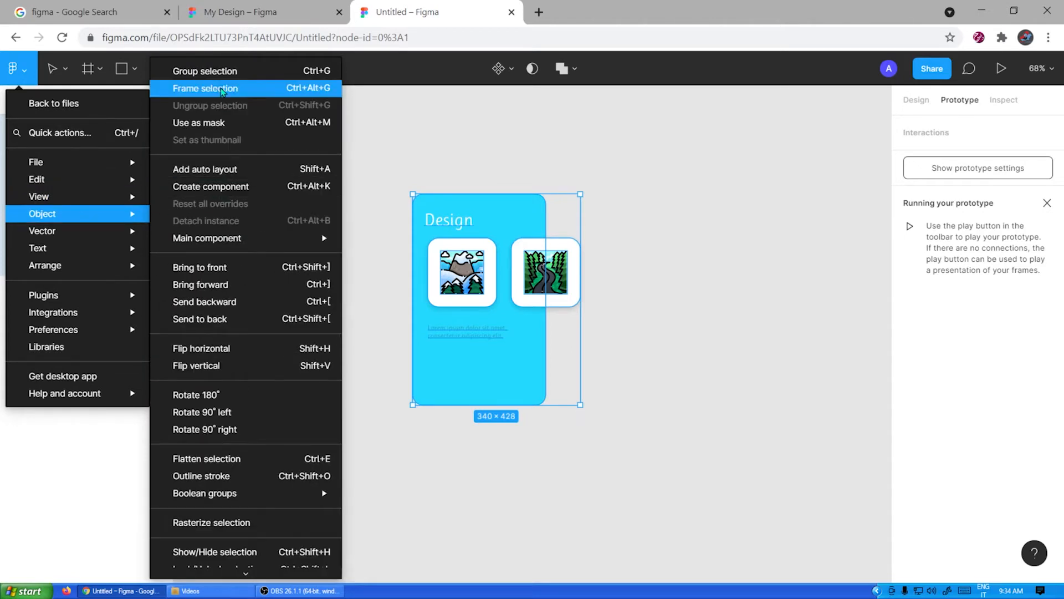
pyautogui.click(230, 90)
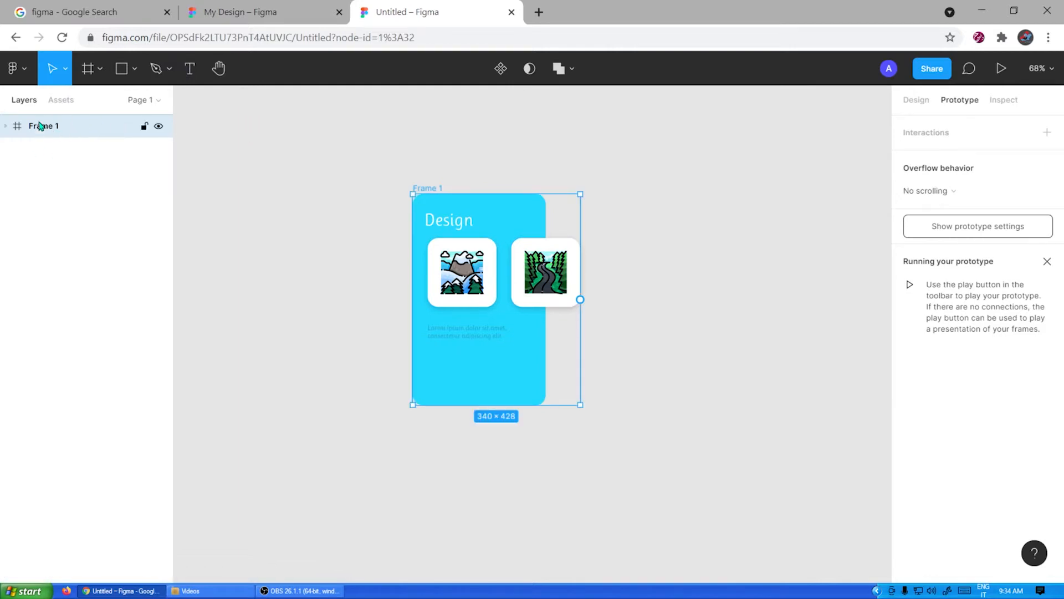
# Rename the new frame as "Page 1".
pyautogui.click(6, 127)
pyautogui.click(6, 126)
pyautogui.doubleClick(55, 129)
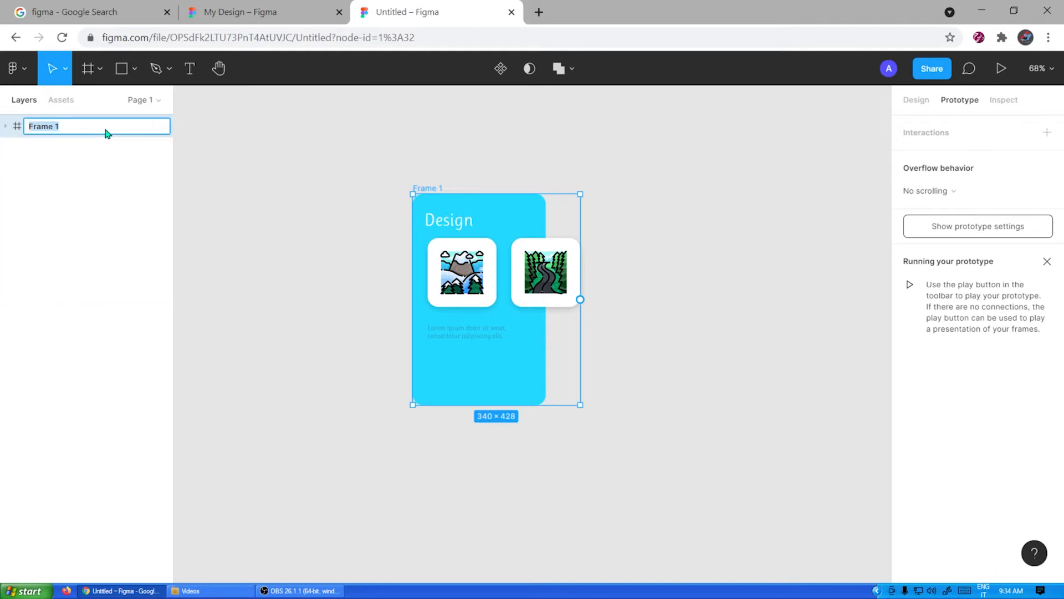
pyautogui.write('Page 1')
pyautogui.press('Return')
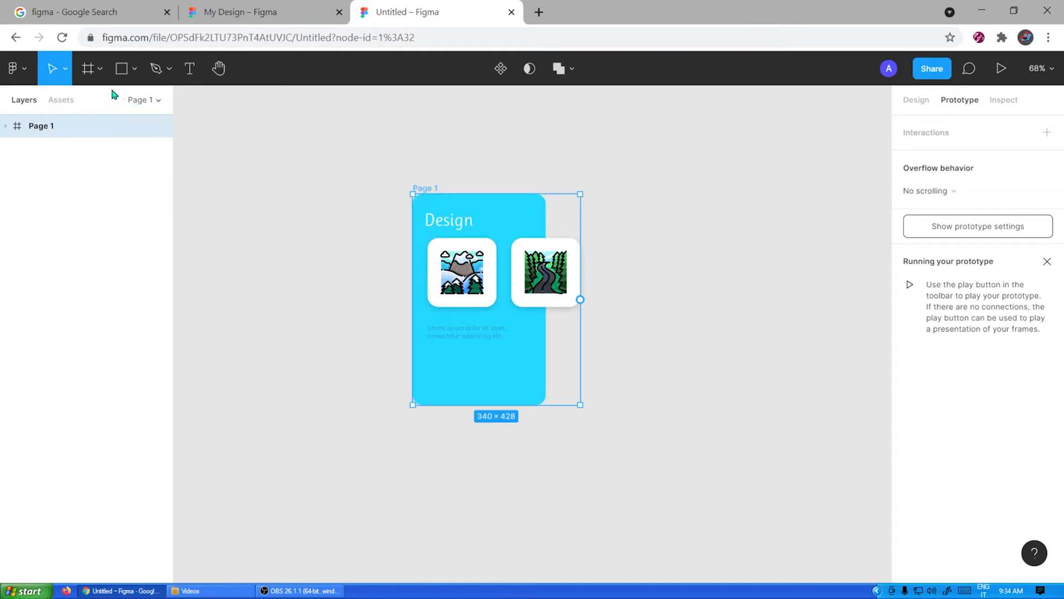
pyautogui.click(305, 226)
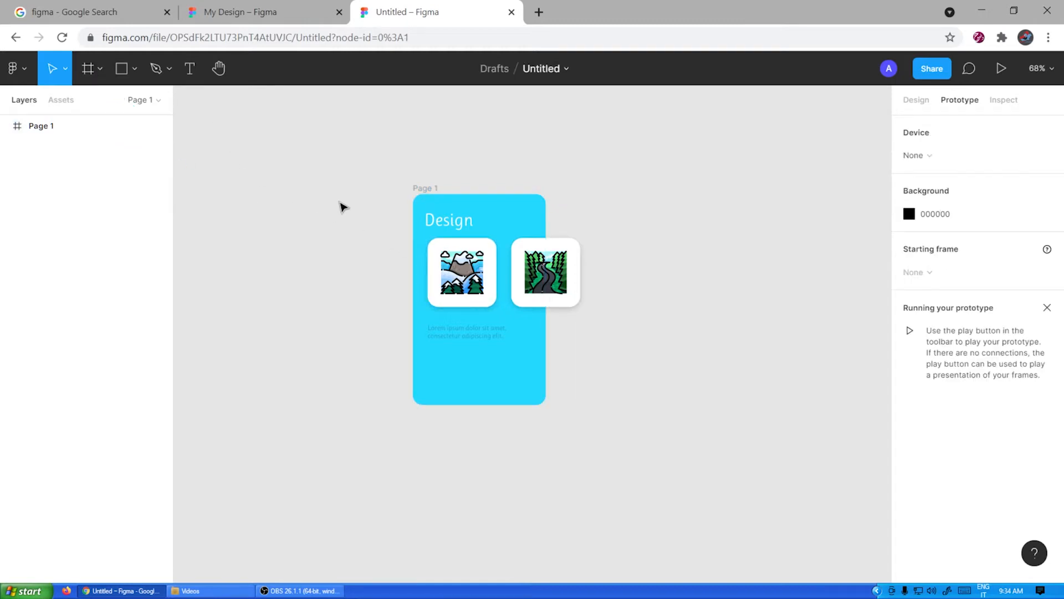
pyautogui.click(89, 75)
pyautogui.click(95, 70)
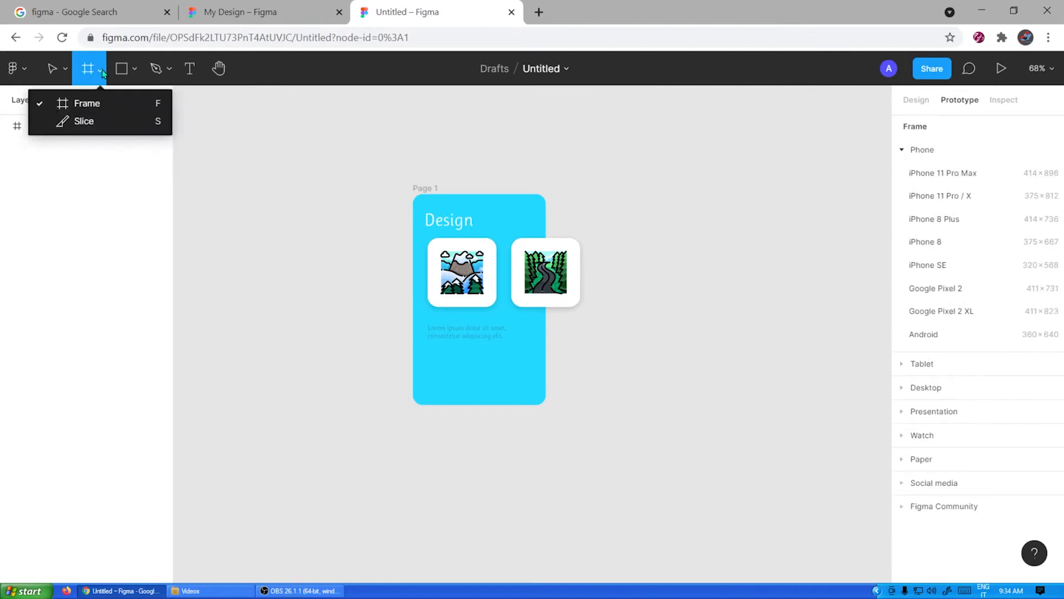
pyautogui.click(98, 105)
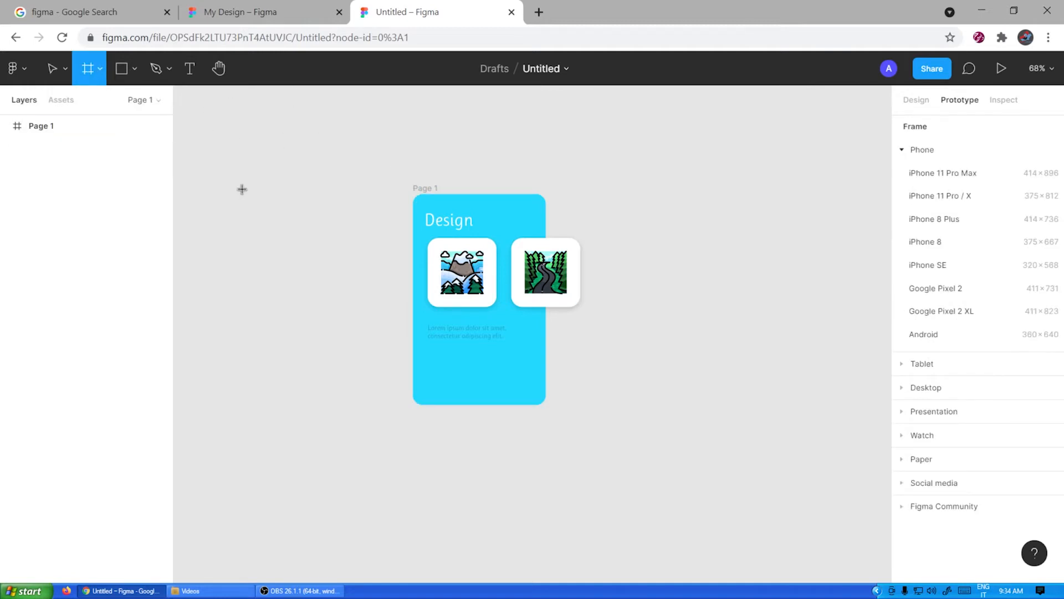
pyautogui.moveTo(236, 194)
pyautogui.mouseDown()
pyautogui.moveTo(354, 366)
pyautogui.moveTo(356, 422)
pyautogui.moveTo(354, 412)
pyautogui.mouseUp()
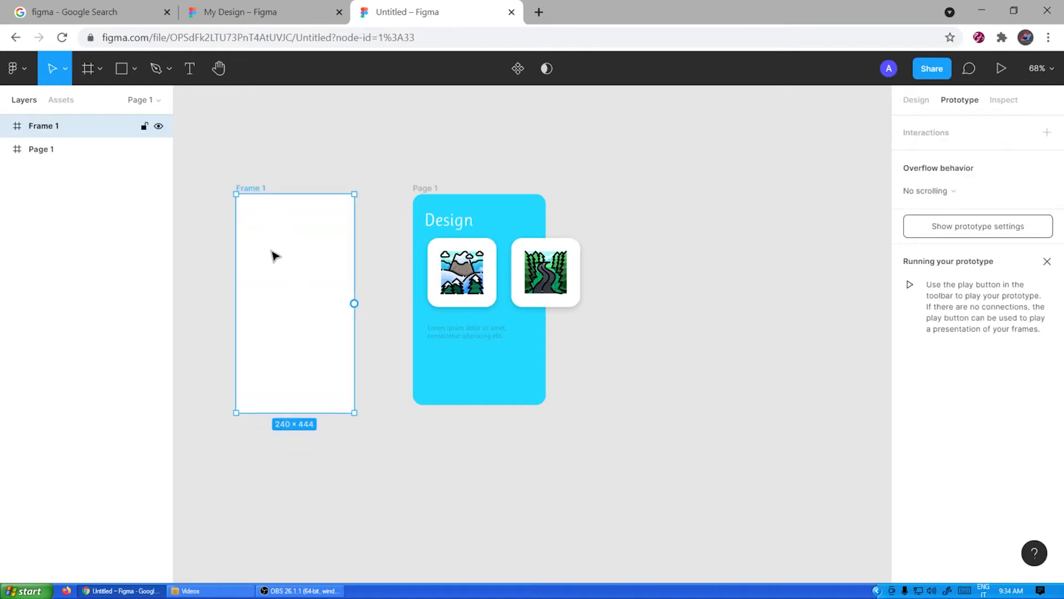
pyautogui.press('Delete')
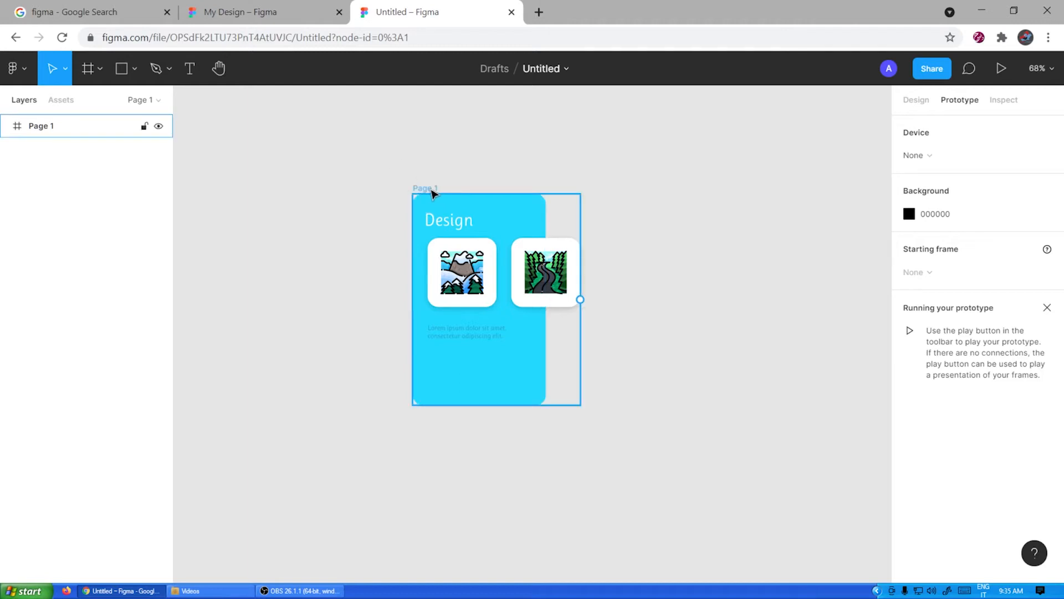
# Duplicate the Page 1 frame and place the copy to the right of the original, slightly higher.
pyautogui.moveTo(431, 191); pyautogui.dragTo(675, 189)
pyautogui.click(673, 189)
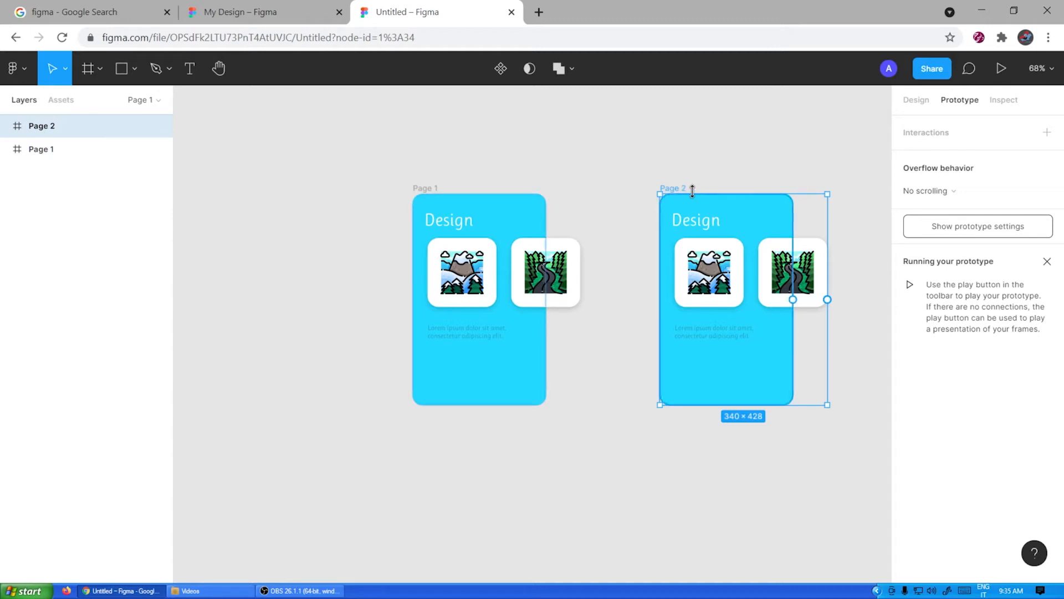
pyautogui.moveTo(678, 189); pyautogui.dragTo(674, 153)
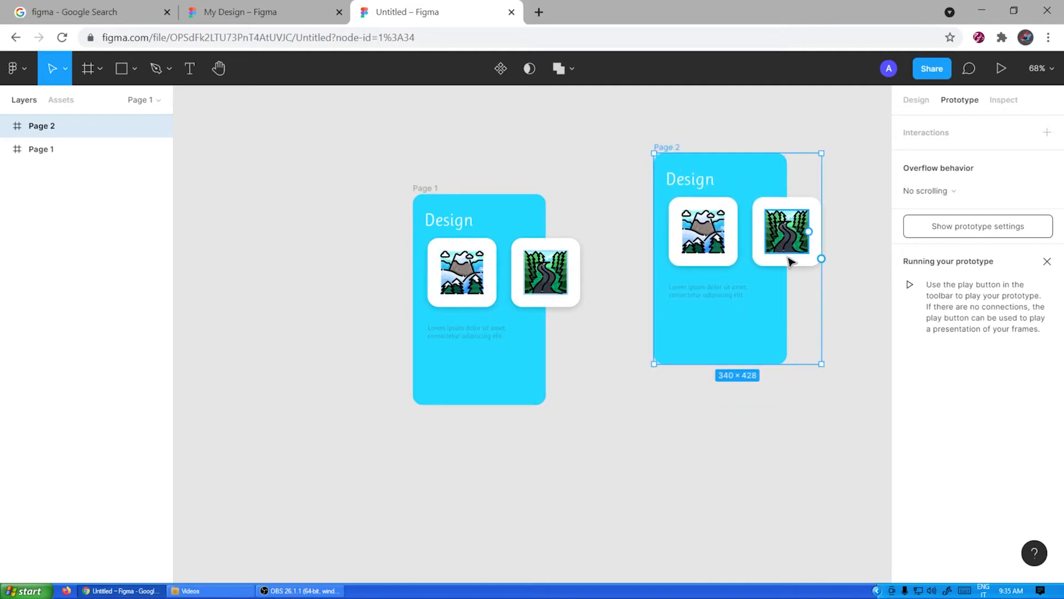
# Delete the road image with its card and the white card behind the mountain image from the Page 2 frame.
pyautogui.moveTo(858, 267); pyautogui.dragTo(808, 194)
pyautogui.press('Delete')
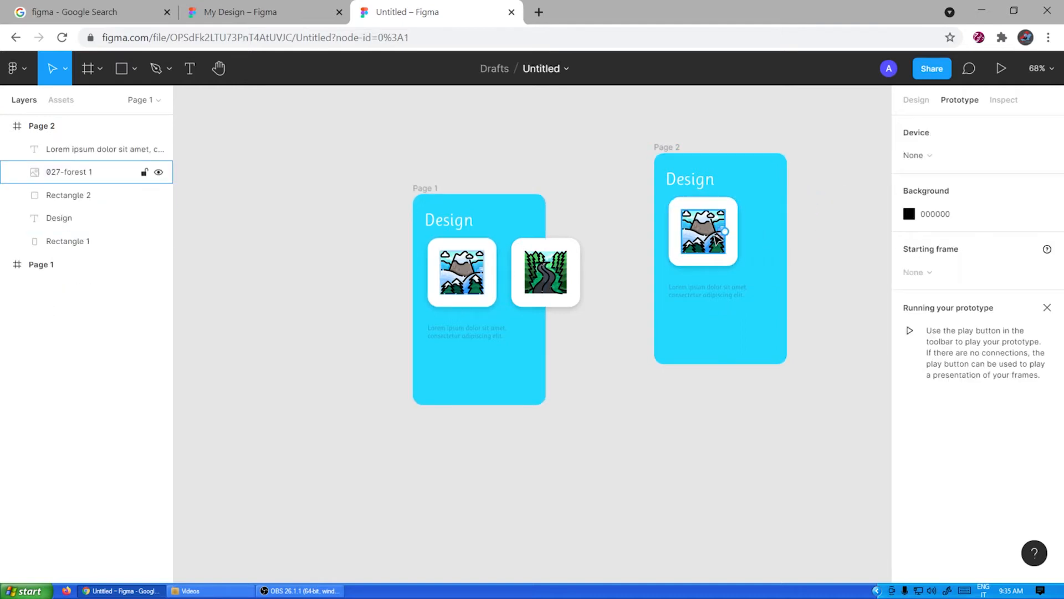
pyautogui.click(730, 260)
pyautogui.press('Delete')
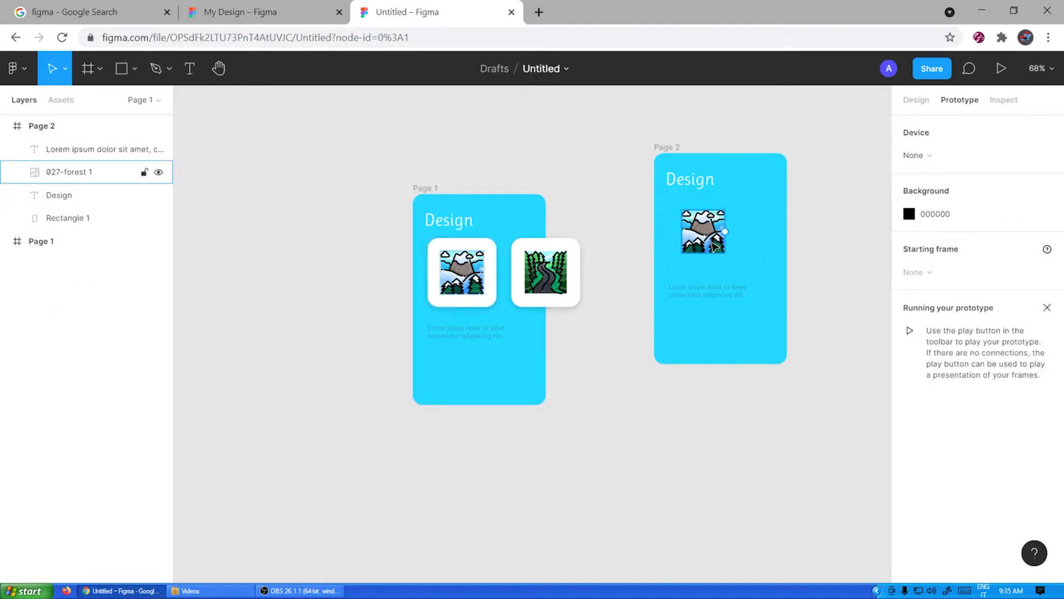
# Enlarge the mountain forest image on Page 2 and position it between the title and the lorem ipsum text.
pyautogui.click(715, 245)
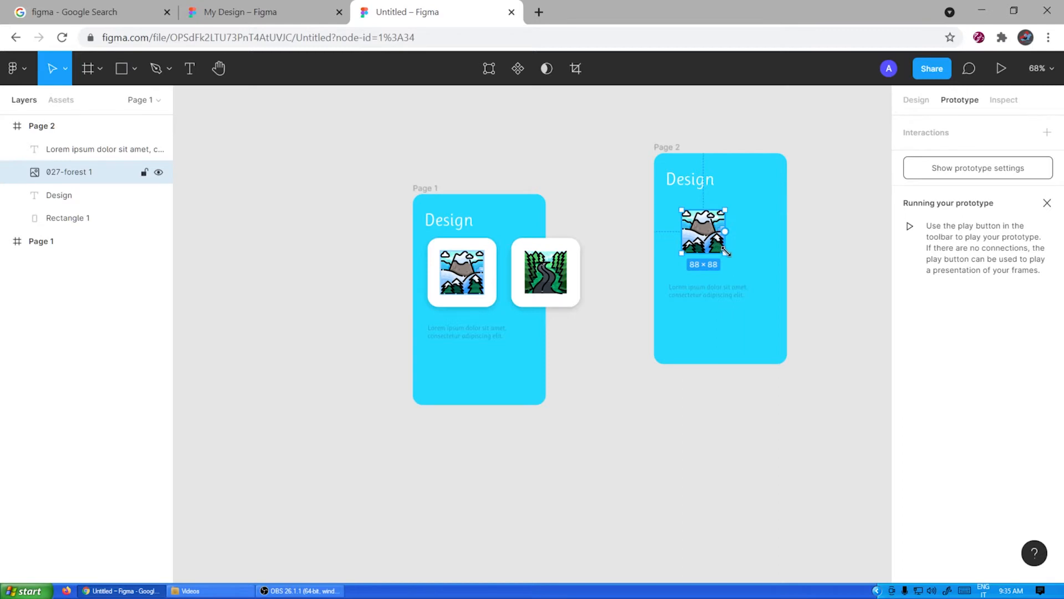
pyautogui.moveTo(726, 253)
pyautogui.mouseDown()
pyautogui.moveTo(752, 256)
pyautogui.moveTo(729, 249)
pyautogui.mouseUp()
pyautogui.moveTo(723, 299); pyautogui.dragTo(724, 300)
pyautogui.click(724, 254)
pyautogui.click(838, 214)
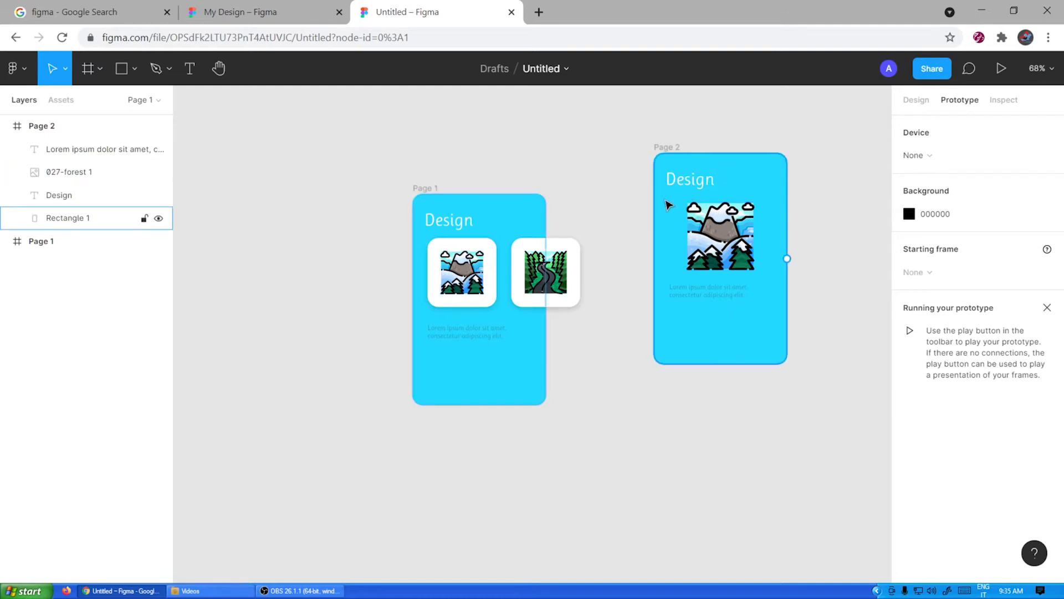
pyautogui.click(190, 68)
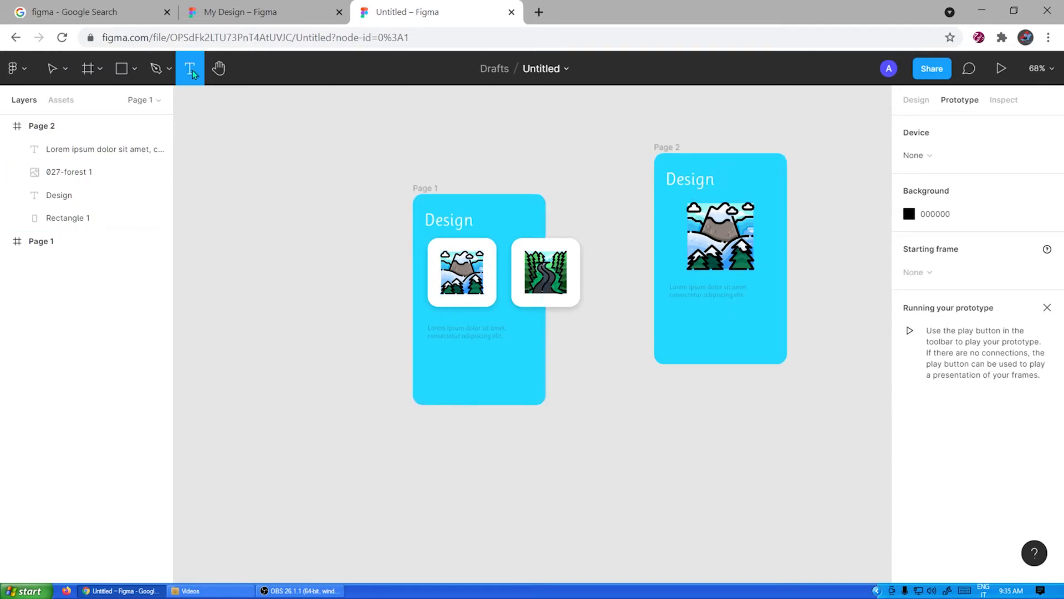
pyautogui.click(669, 200)
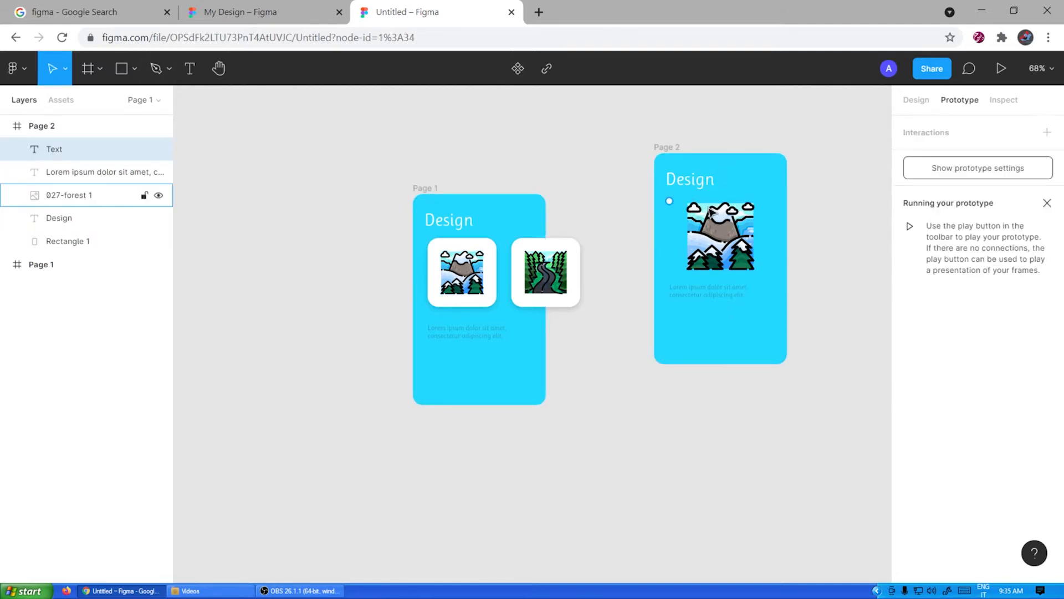
pyautogui.press('Escape')
# Add the text "Previous page" on Page 2 and place it directly beneath the Design title.
pyautogui.click(916, 100)
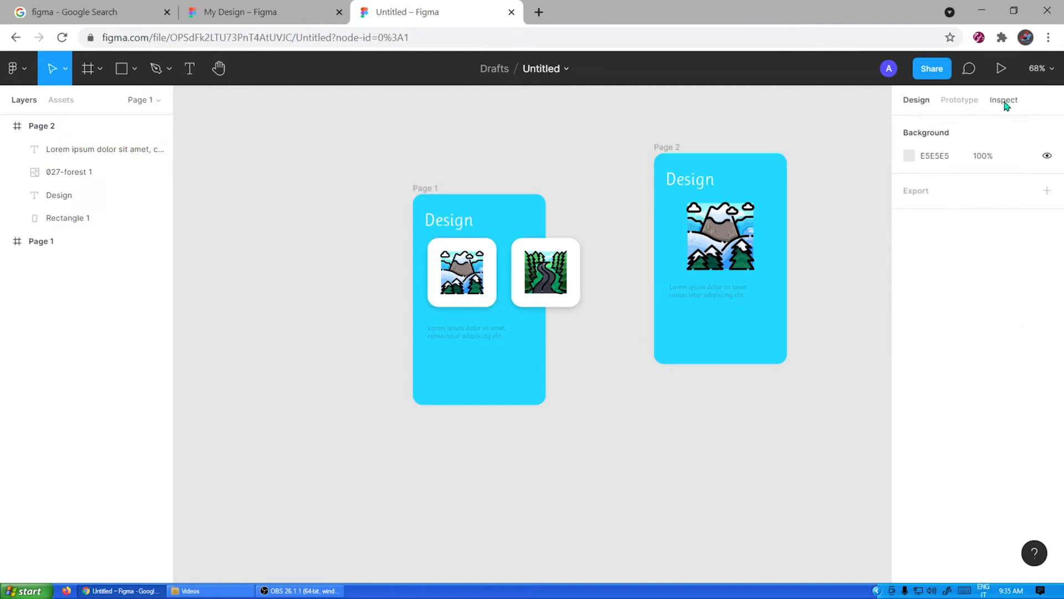
pyautogui.click(957, 108)
pyautogui.click(916, 105)
pyautogui.click(189, 69)
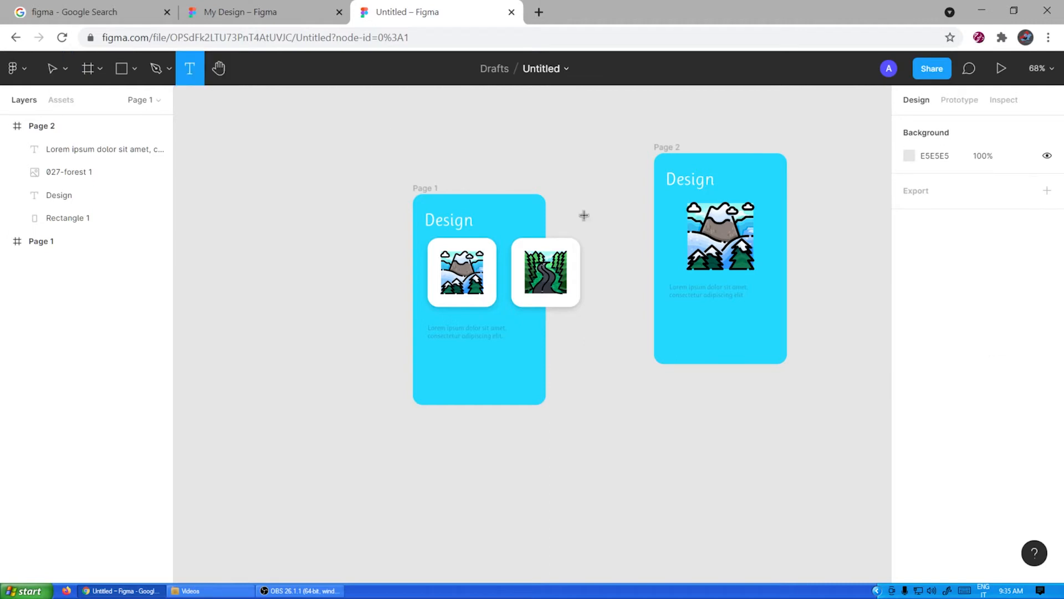
pyautogui.click(666, 188)
pyautogui.write('Prev')
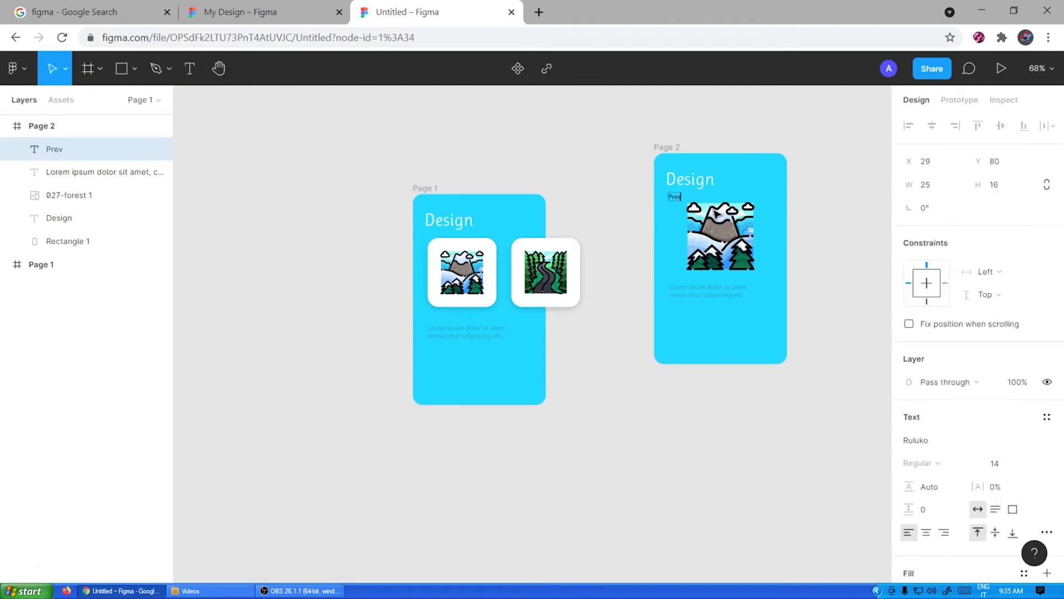
pyautogui.write('ious page')
pyautogui.press('Escape')
pyautogui.moveTo(691, 198); pyautogui.dragTo(691, 193)
pyautogui.click(743, 103)
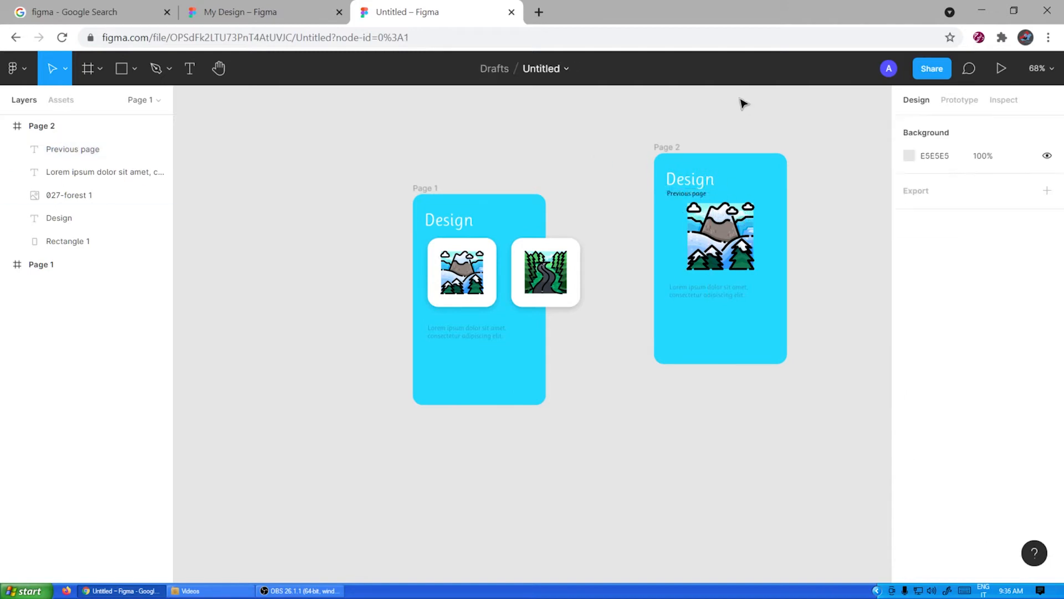
# Move the mountain image and lorem ipsum text on Page 2 slightly down, and nudge the "Previous page" text slightly right.
pyautogui.moveTo(720, 244); pyautogui.dragTo(727, 264)
pyautogui.click(733, 296)
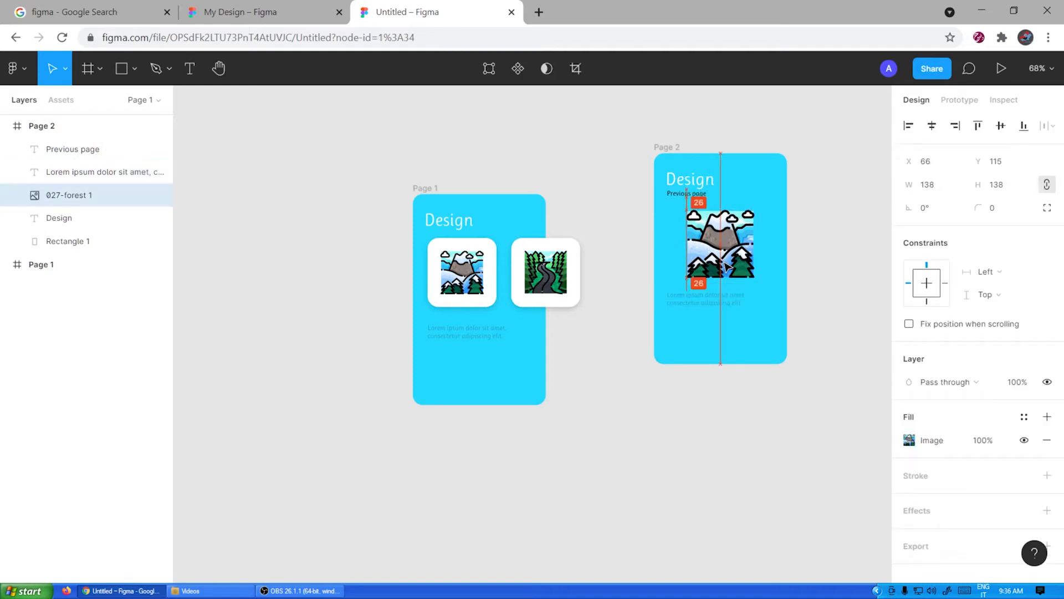
pyautogui.click(808, 207)
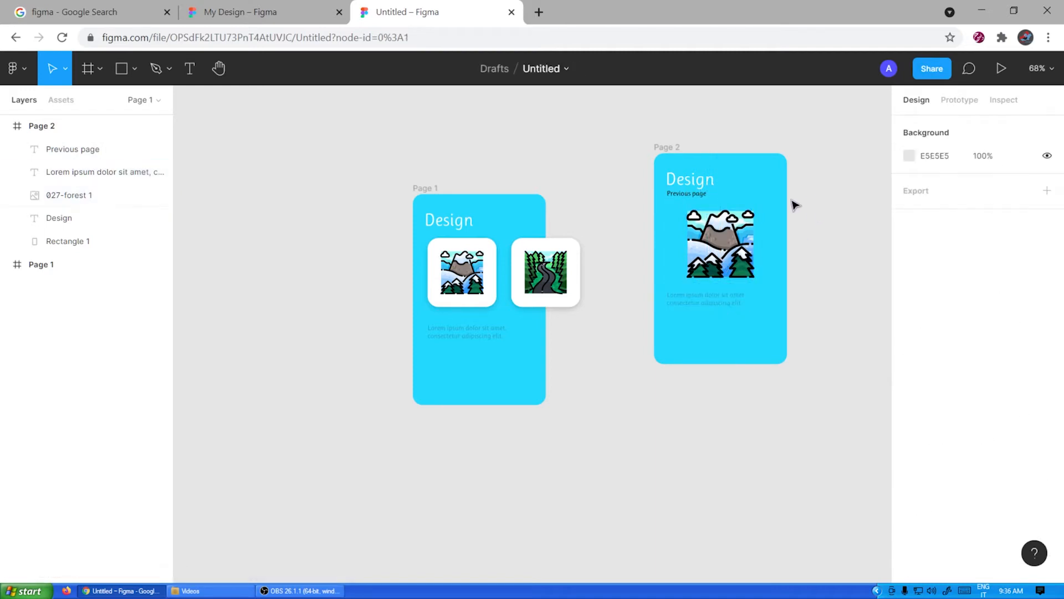
pyautogui.click(691, 196)
pyautogui.moveTo(693, 198); pyautogui.dragTo(694, 204)
pyautogui.click(827, 183)
# Examine the device presets offered in the prototype settings, leaving the device set to None.
pyautogui.click(958, 104)
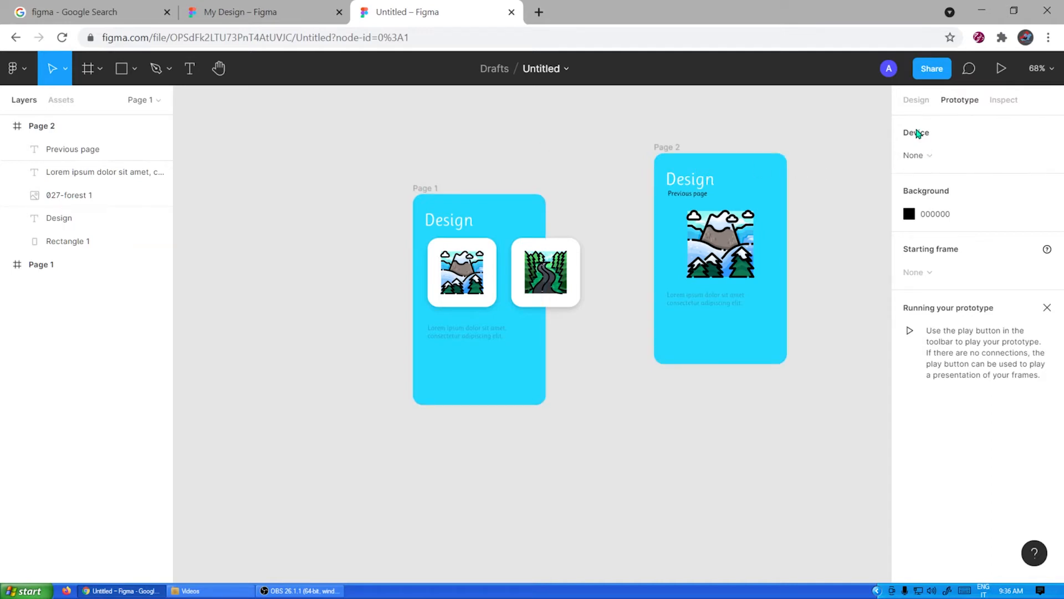
pyautogui.click(936, 159)
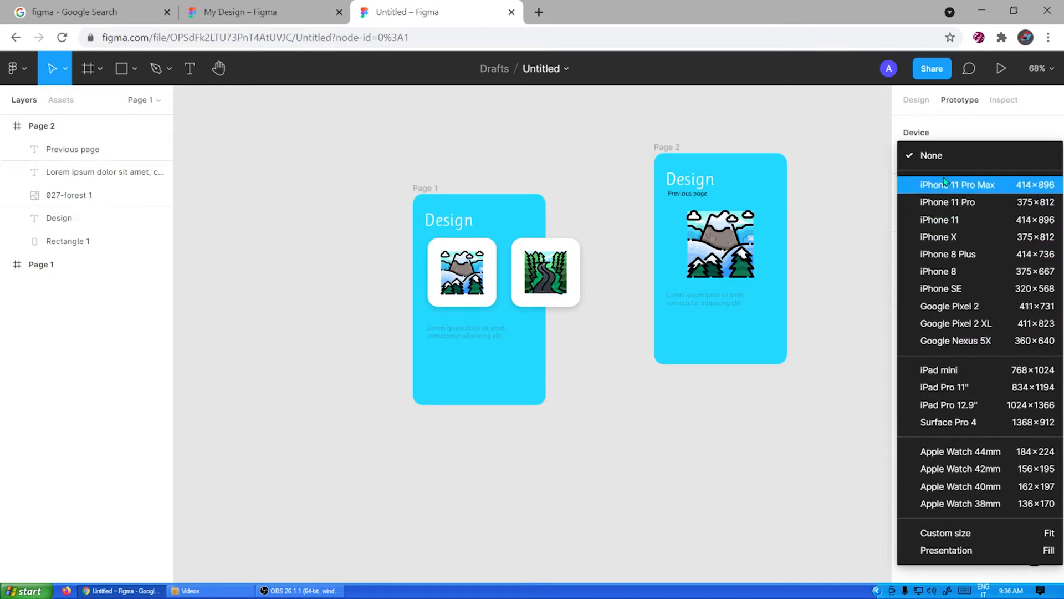
pyautogui.click(942, 155)
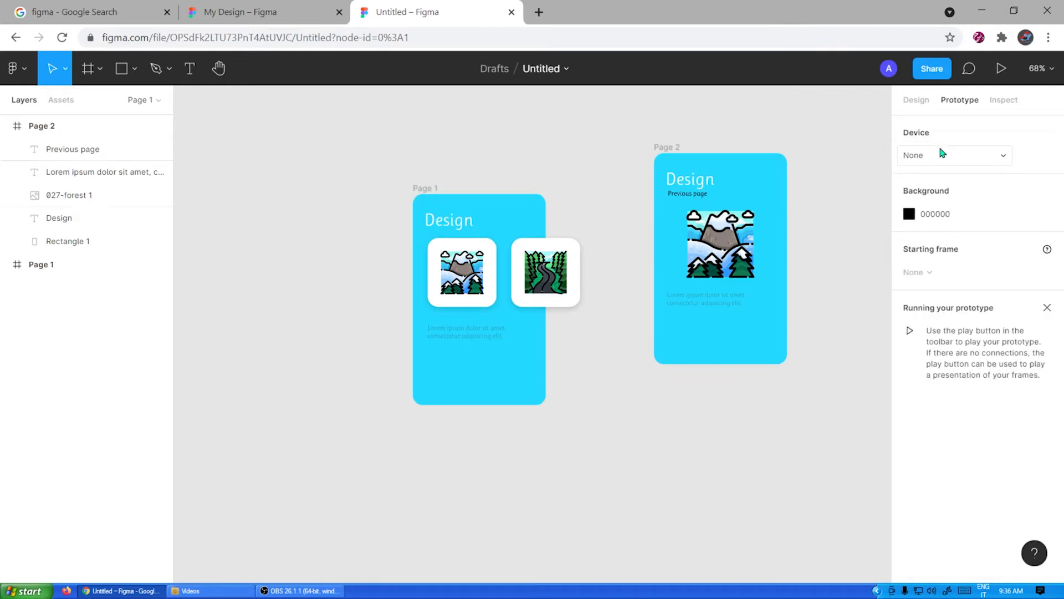
pyautogui.click(942, 154)
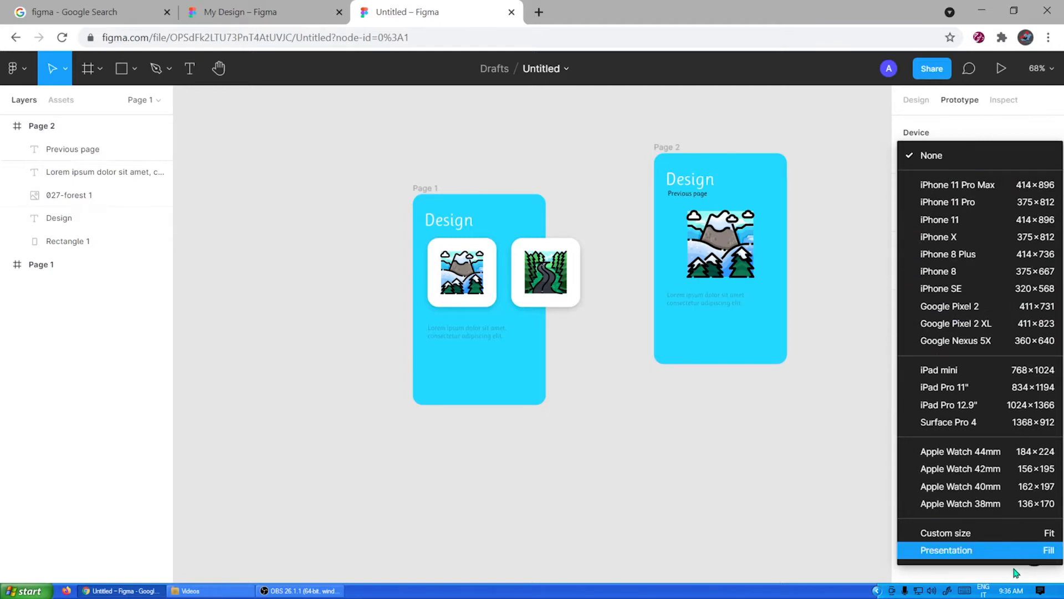
pyautogui.click(927, 138)
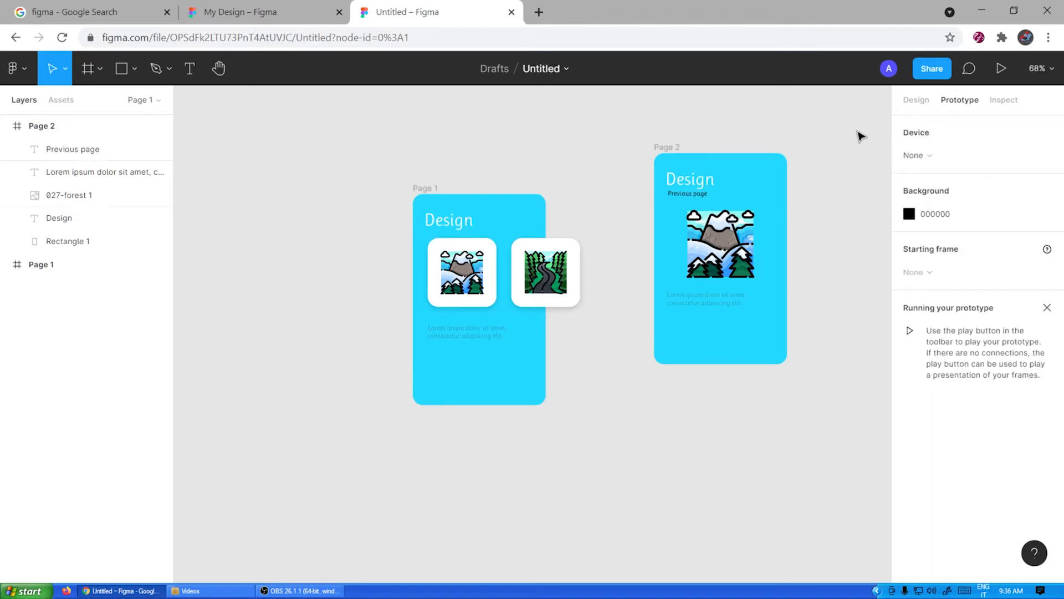
pyautogui.click(938, 157)
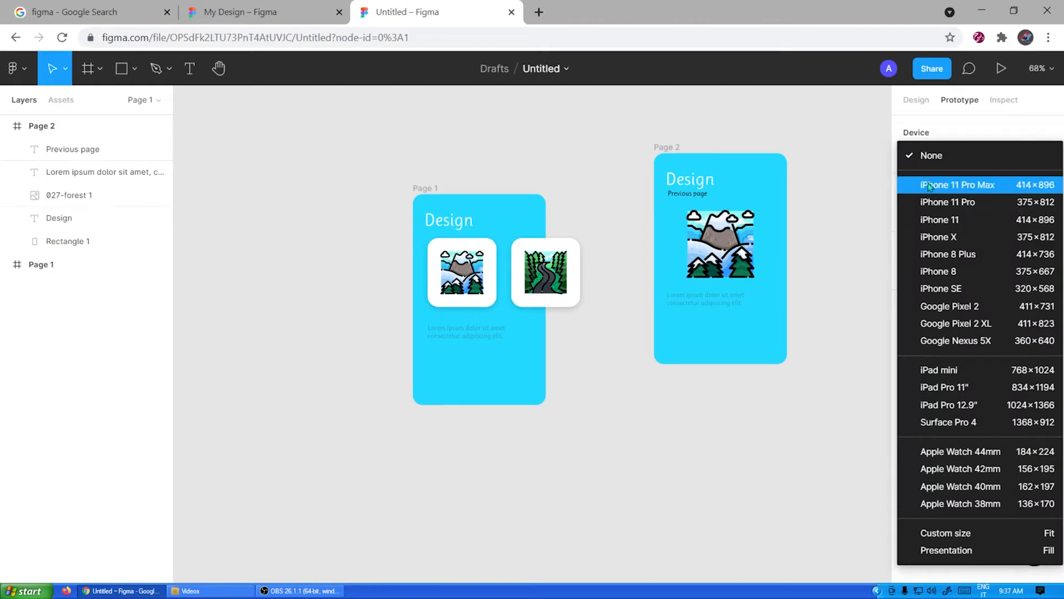
pyautogui.click(933, 158)
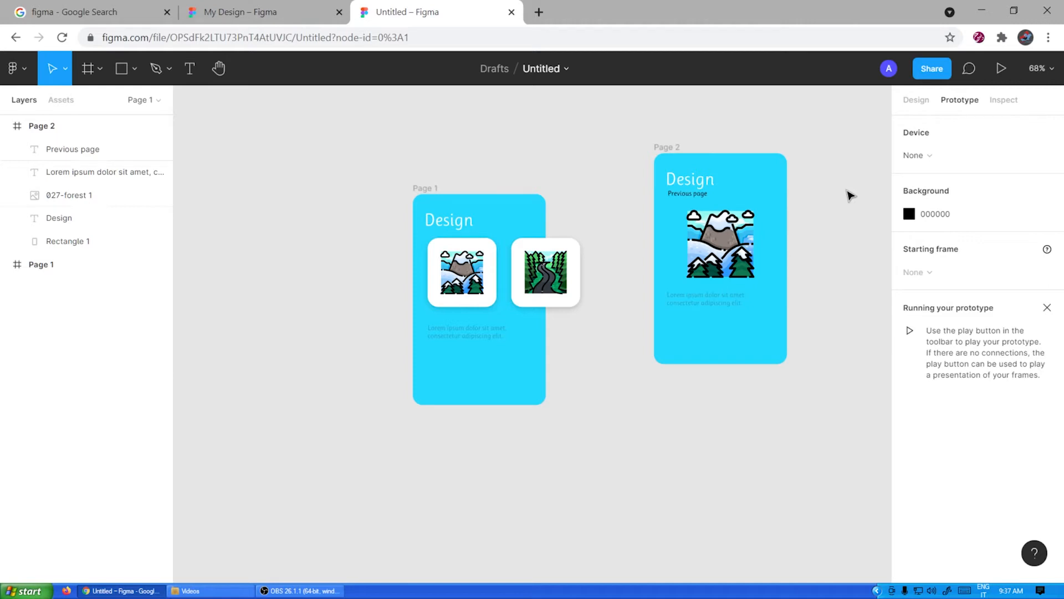
# Move the Page 2 frame slightly up and the Page 1 frame slightly left to space them apart.
pyautogui.moveTo(667, 147); pyautogui.dragTo(671, 136)
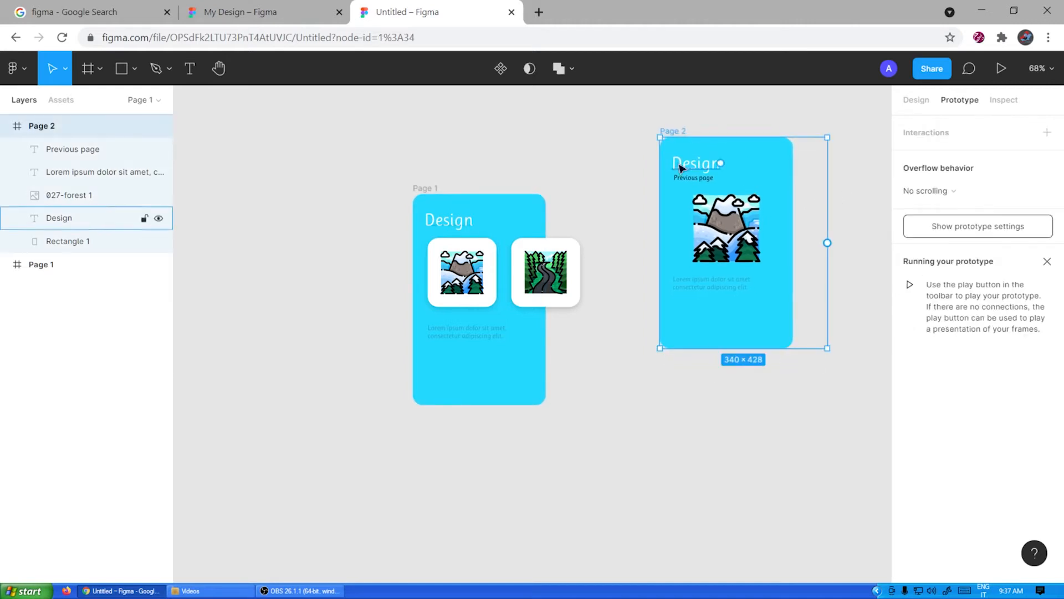
pyautogui.moveTo(428, 195); pyautogui.dragTo(411, 198)
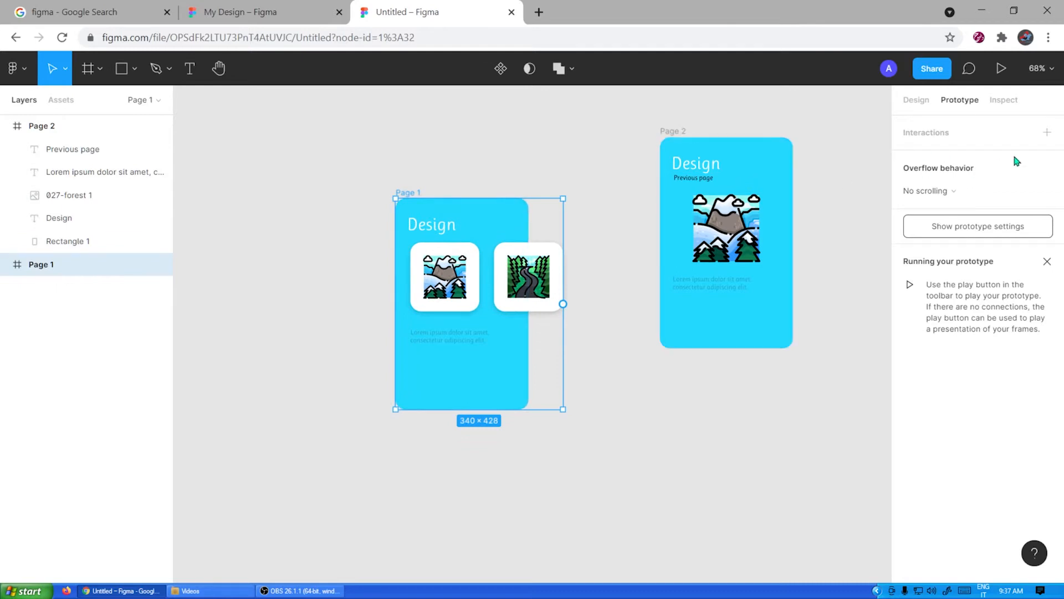
pyautogui.click(571, 124)
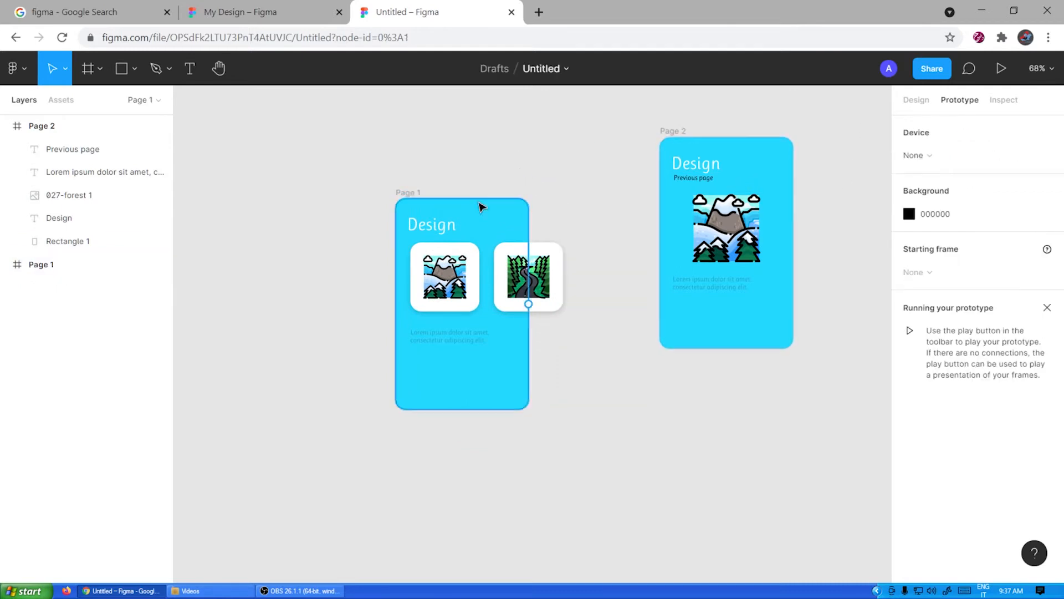
# Connect the white mountain card on Page 1 to Page 2 with an On click, Navigate to interaction.
pyautogui.click(920, 100)
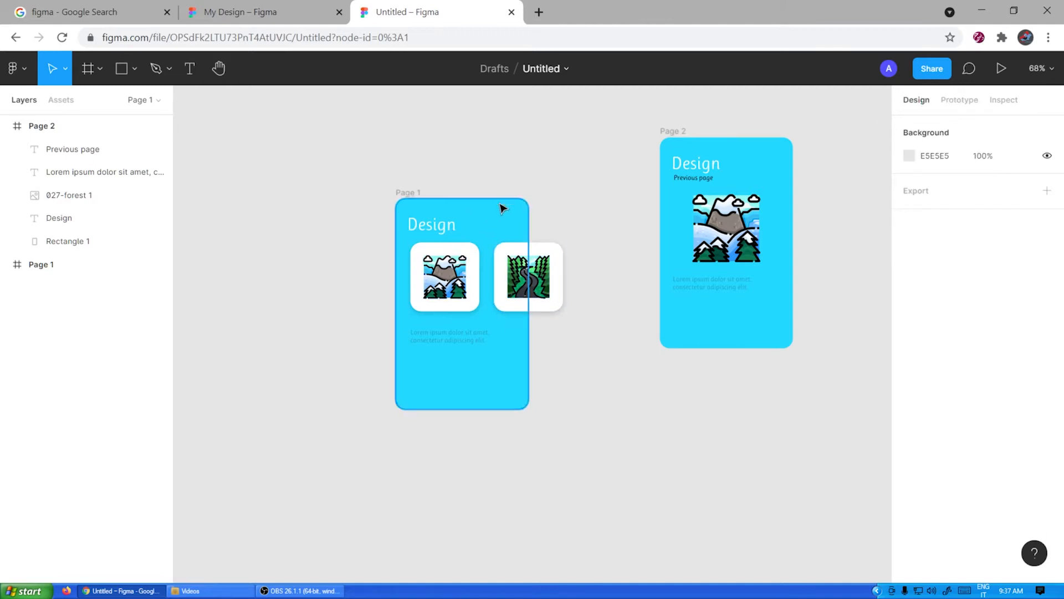
pyautogui.click(965, 102)
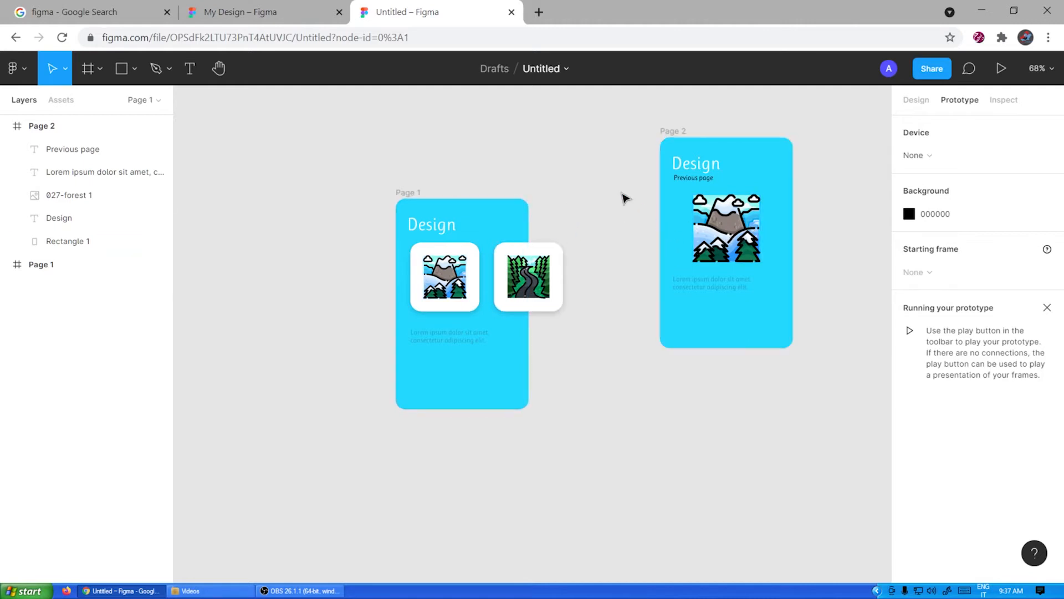
pyautogui.moveTo(479, 280)
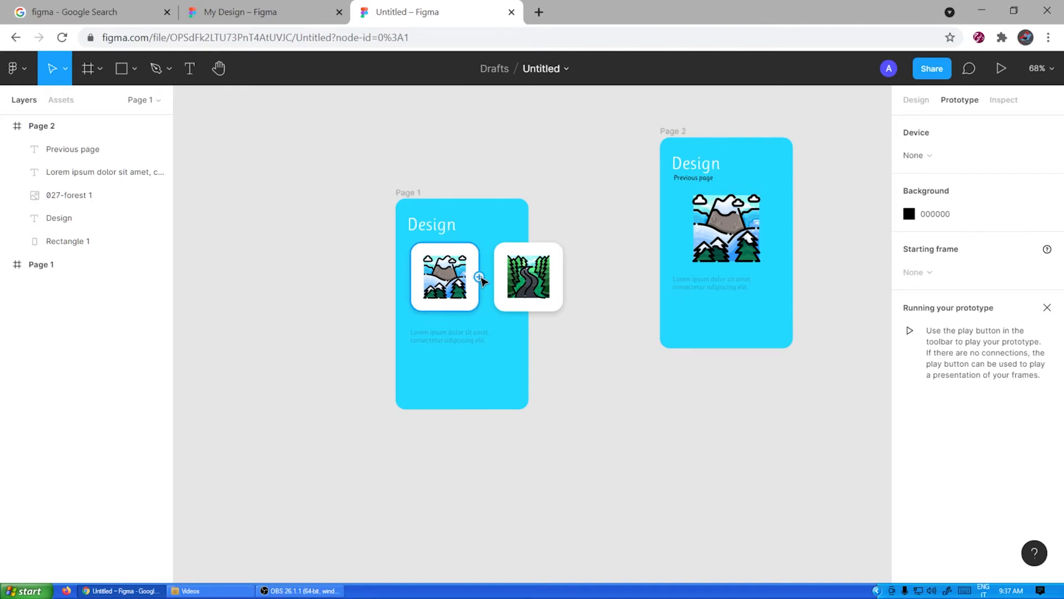
pyautogui.moveTo(479, 277); pyautogui.dragTo(670, 193)
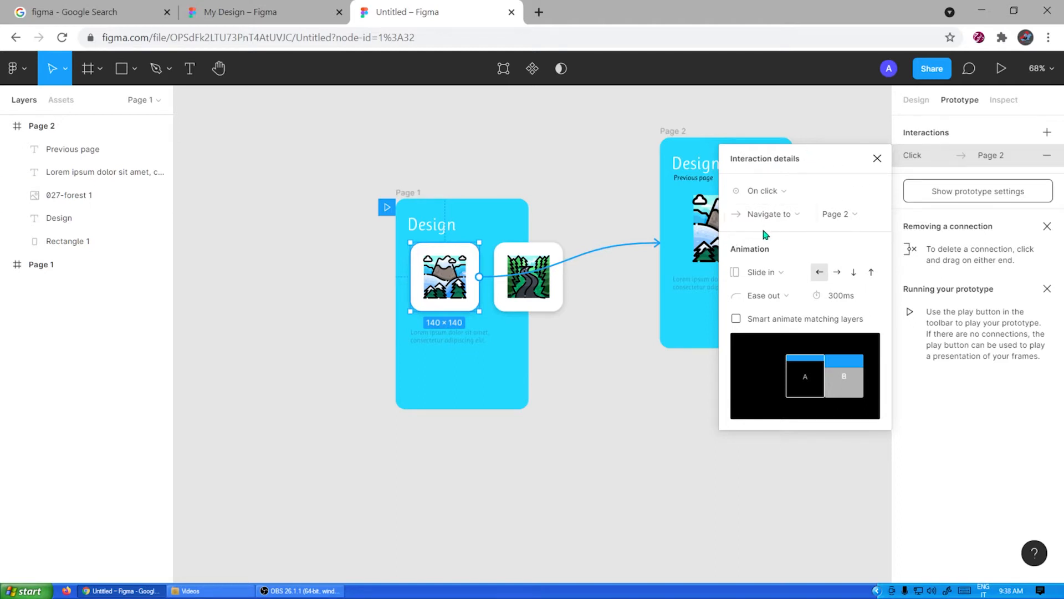
pyautogui.click(776, 190)
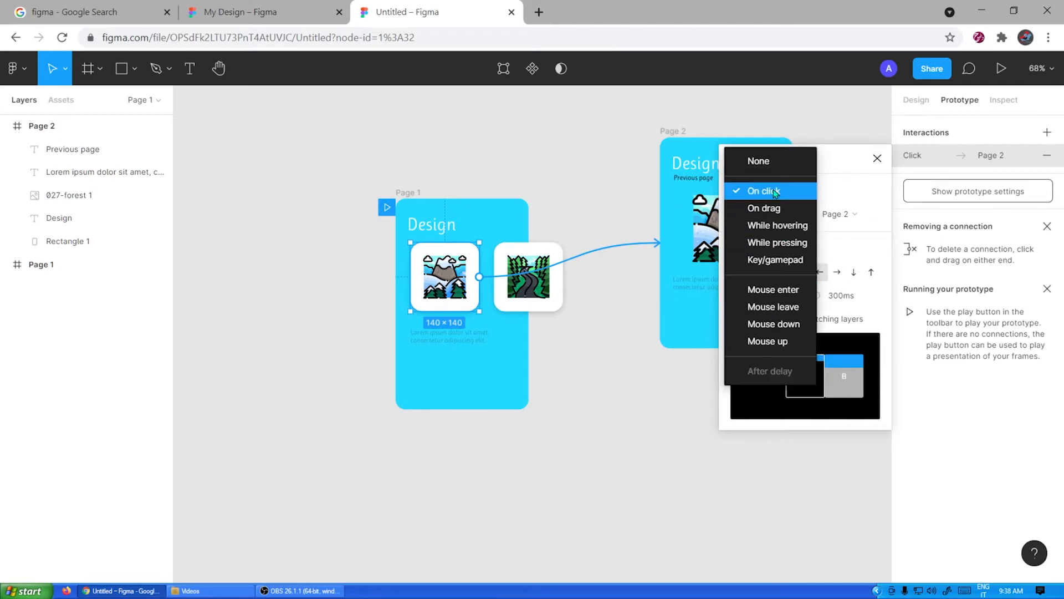
pyautogui.click(775, 192)
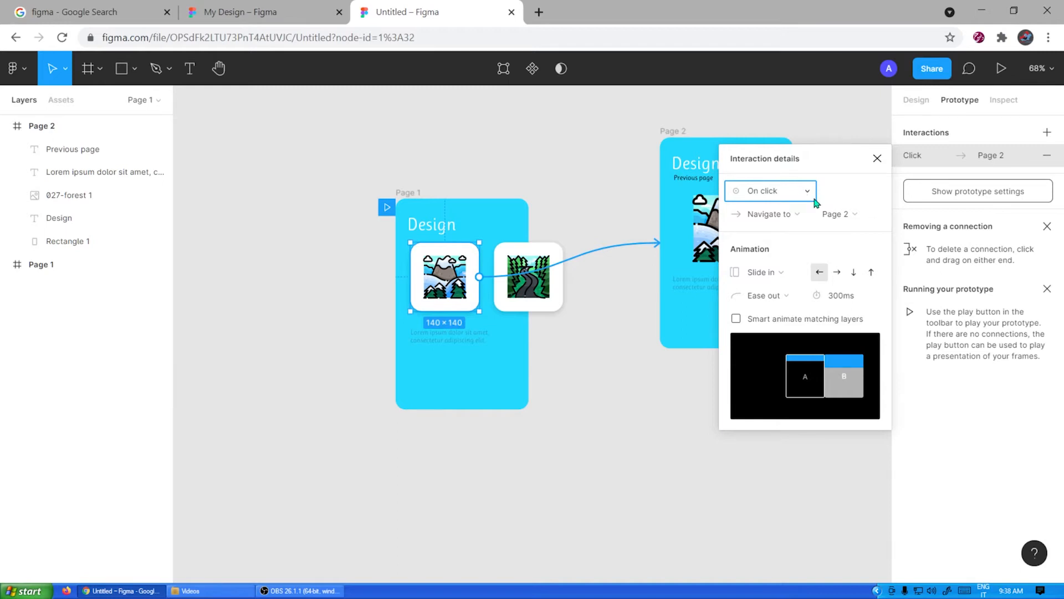
pyautogui.click(857, 220)
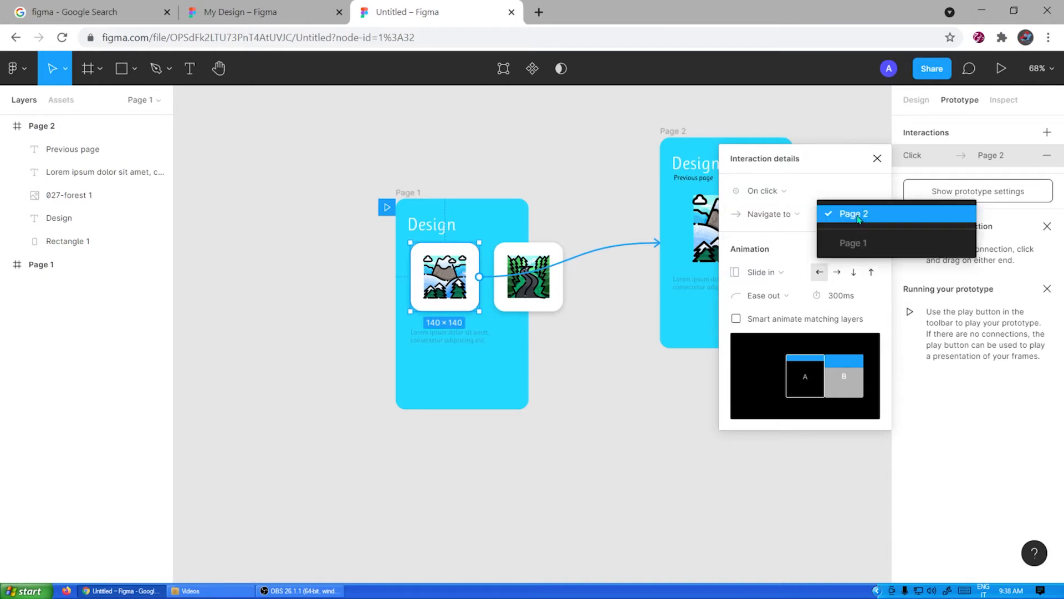
pyautogui.click(863, 220)
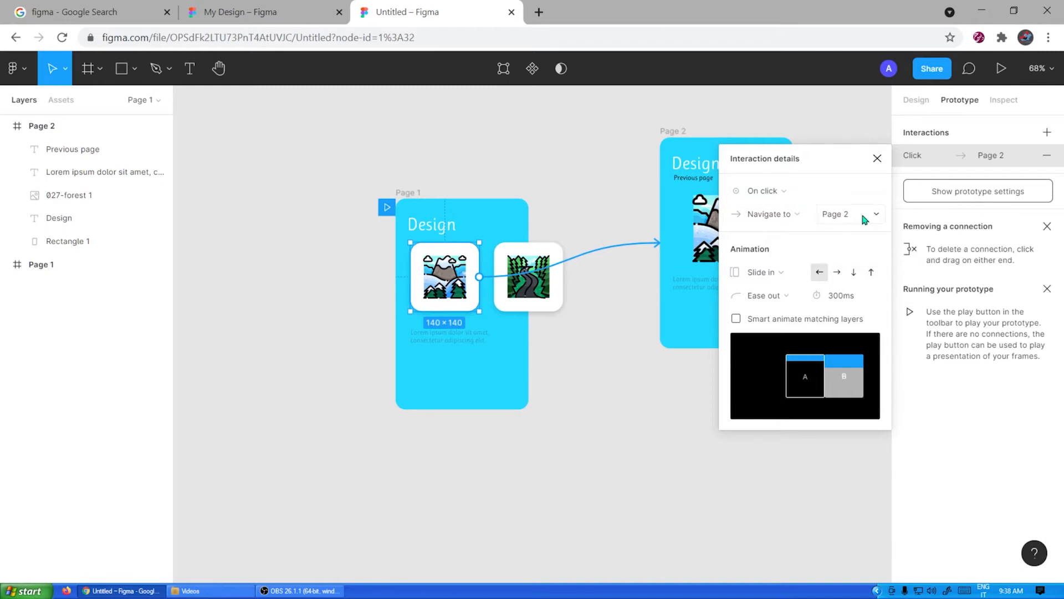
# Try the Instant animation for the mountain card's interaction and return it to Slide in.
pyautogui.click(784, 274)
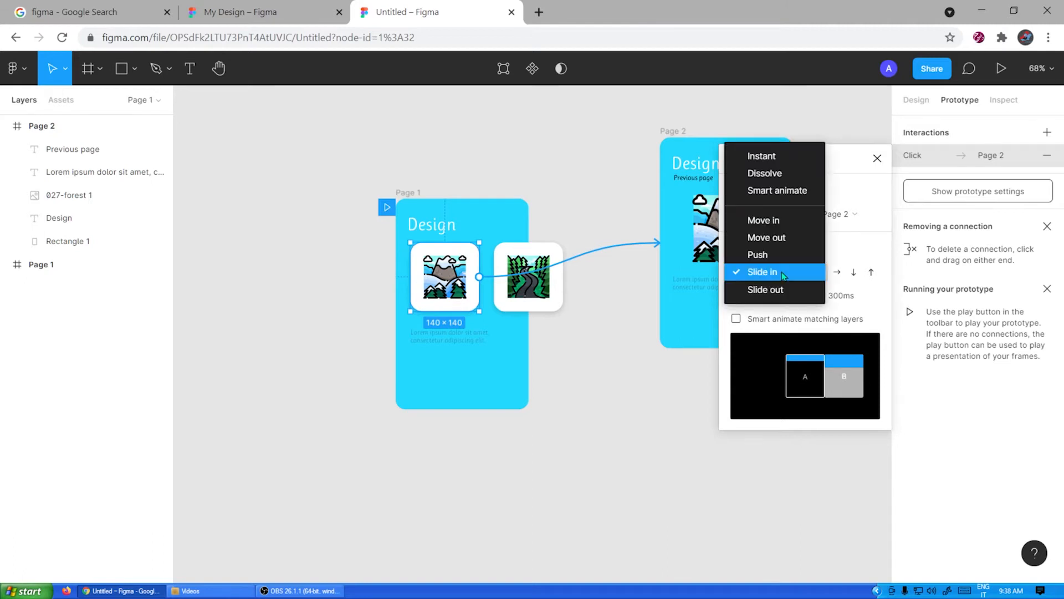
pyautogui.click(787, 162)
pyautogui.click(810, 275)
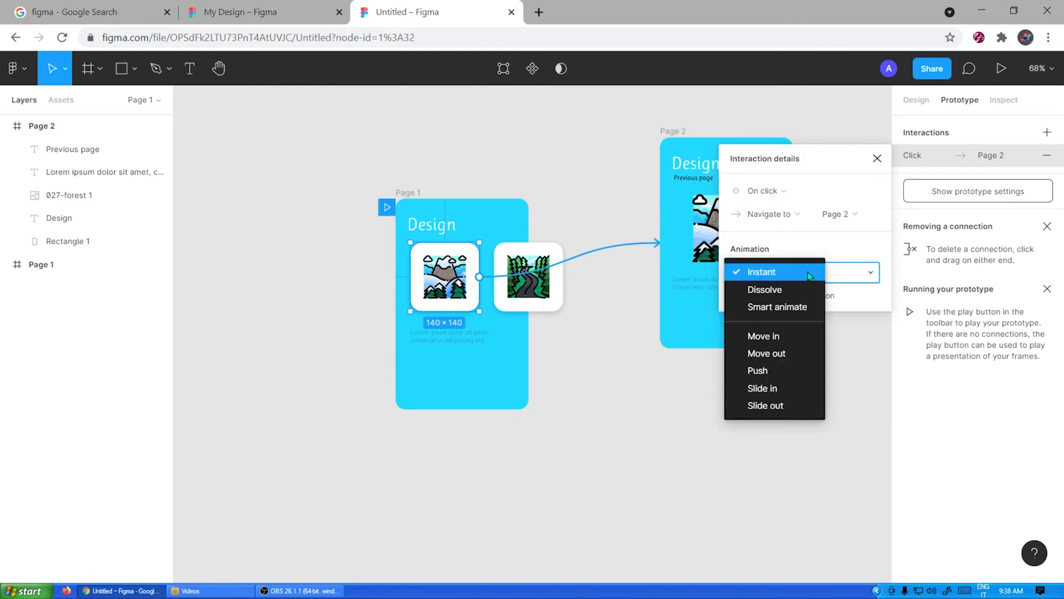
pyautogui.click(780, 388)
# Try Ease in and out for the mountain card's Slide in animation and return it to Ease out.
pyautogui.click(773, 298)
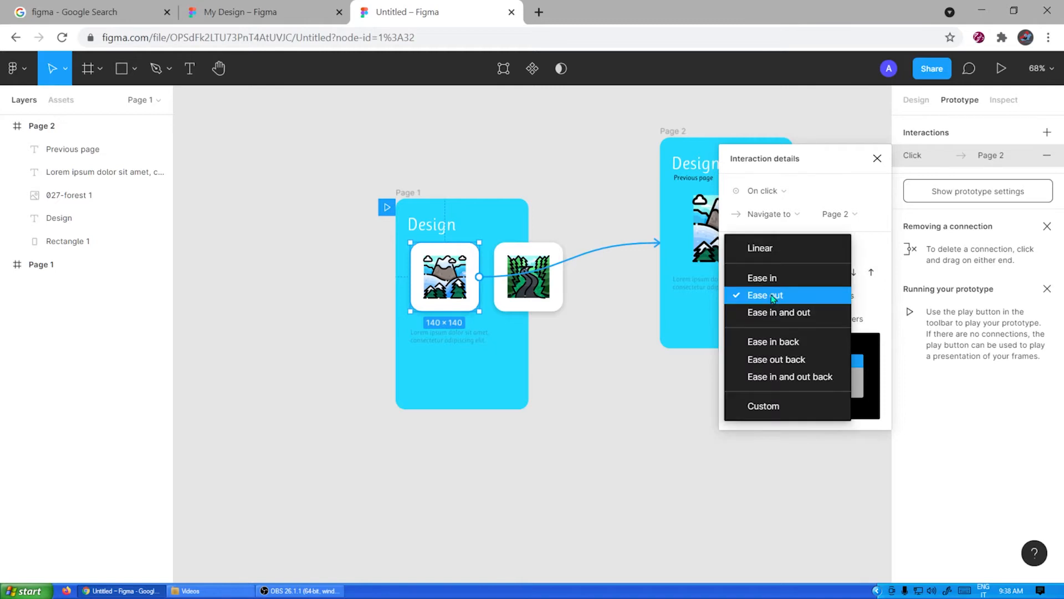
pyautogui.click(783, 297)
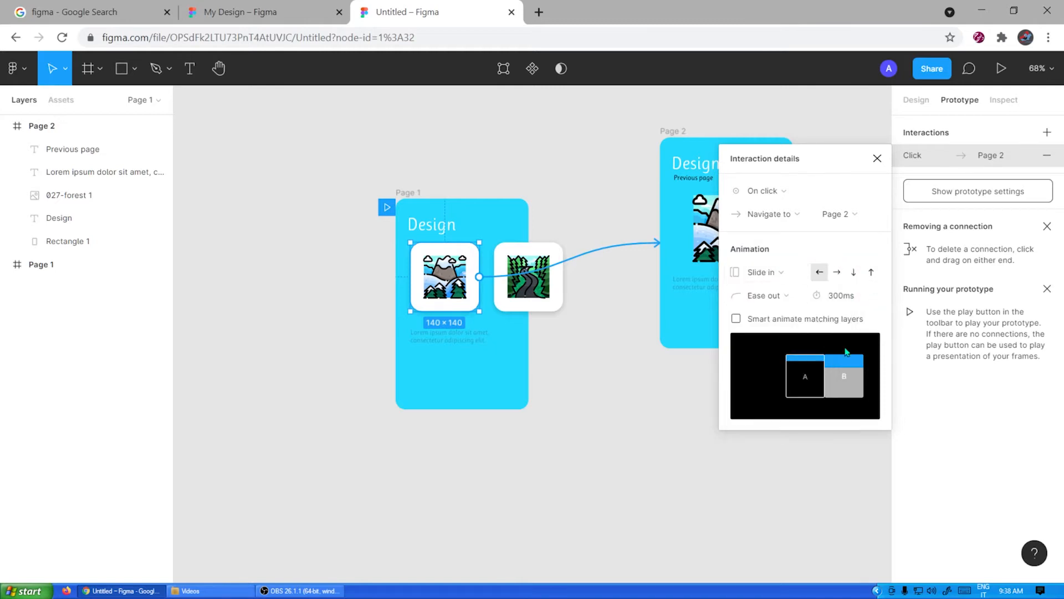
pyautogui.click(783, 300)
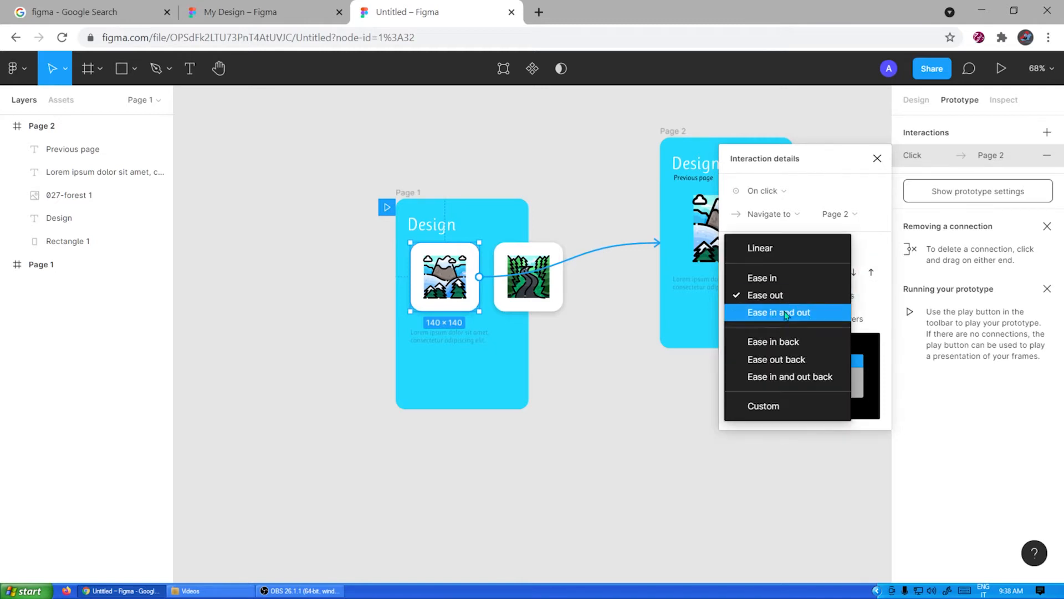
pyautogui.click(776, 310)
pyautogui.click(790, 298)
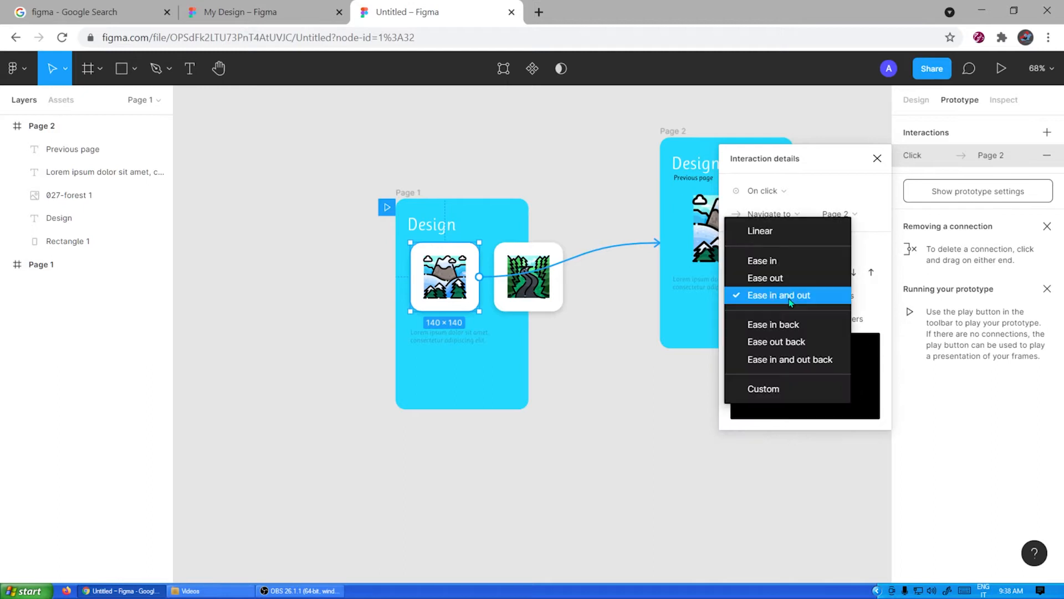
pyautogui.click(784, 280)
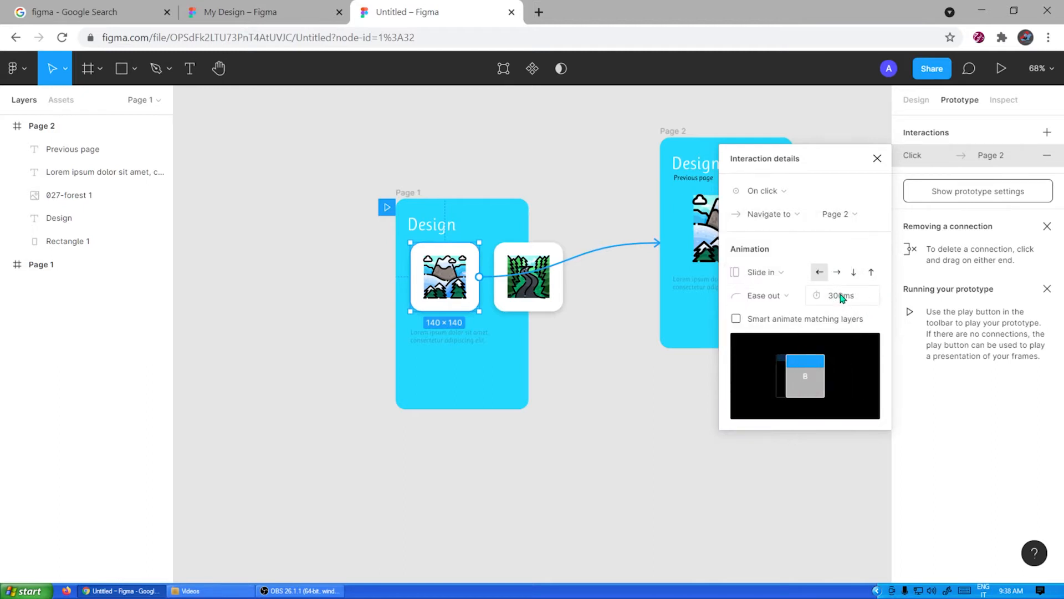
# Connect Page 2's "Previous page" text to Page 1 with an On click, Navigate to interaction and set its Slide in easing to Ease out back.
pyautogui.click(877, 160)
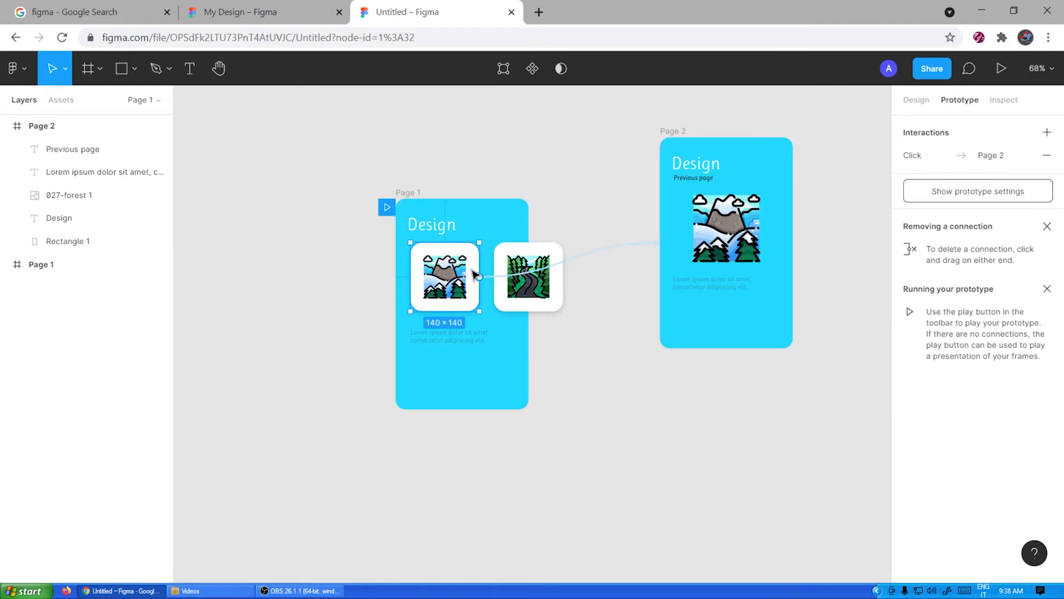
pyautogui.click(687, 178)
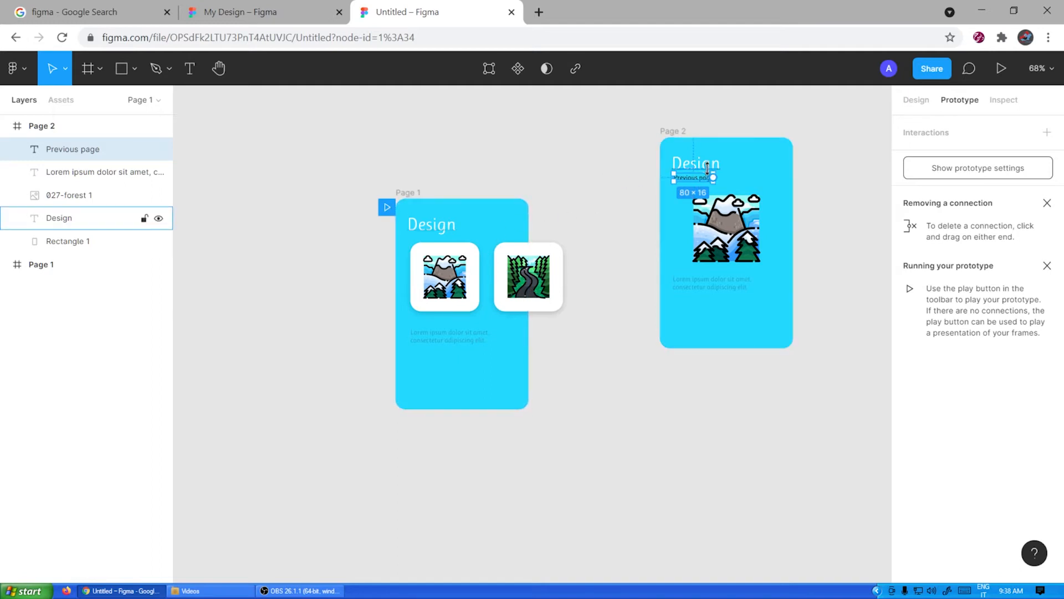
pyautogui.moveTo(714, 177); pyautogui.dragTo(516, 237)
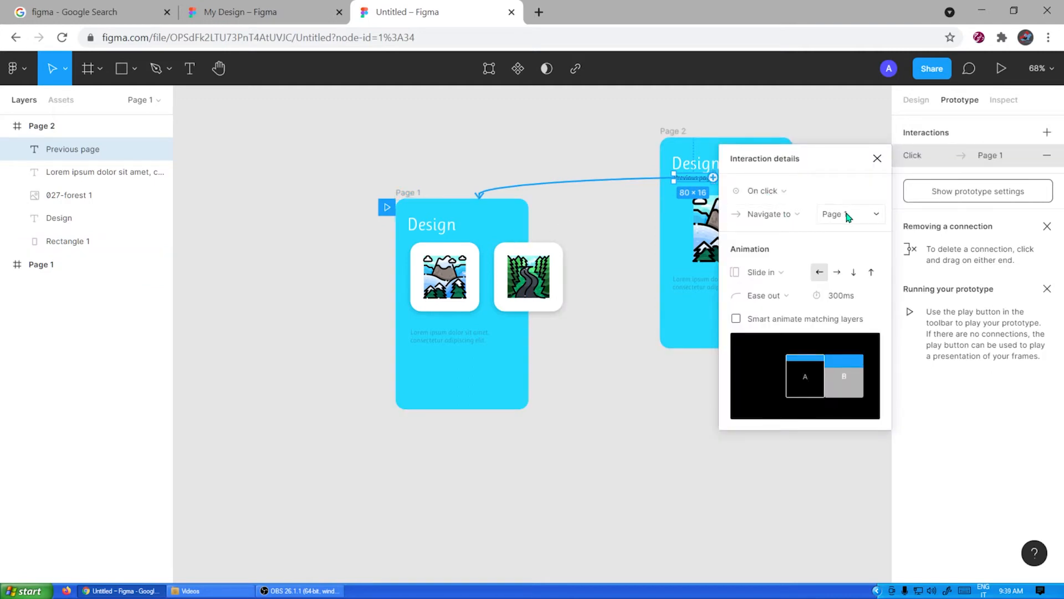
pyautogui.click(776, 301)
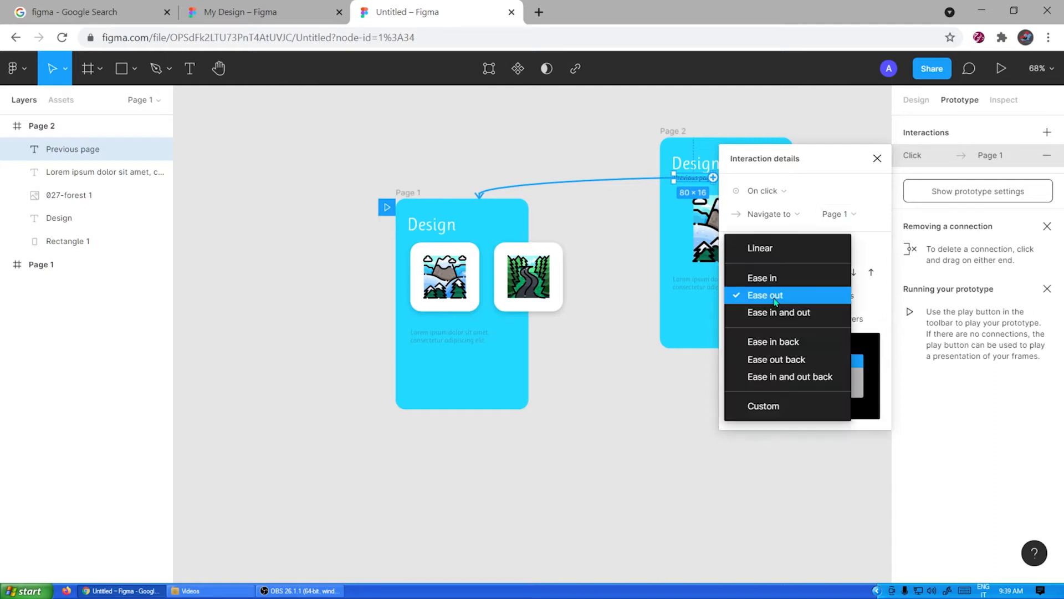
pyautogui.click(781, 360)
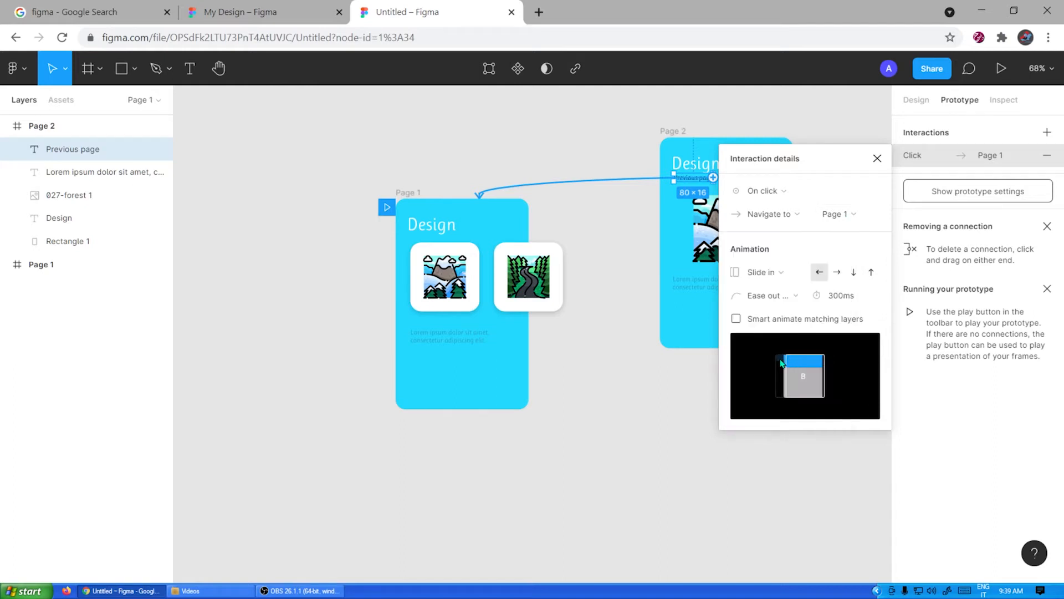
pyautogui.click(877, 160)
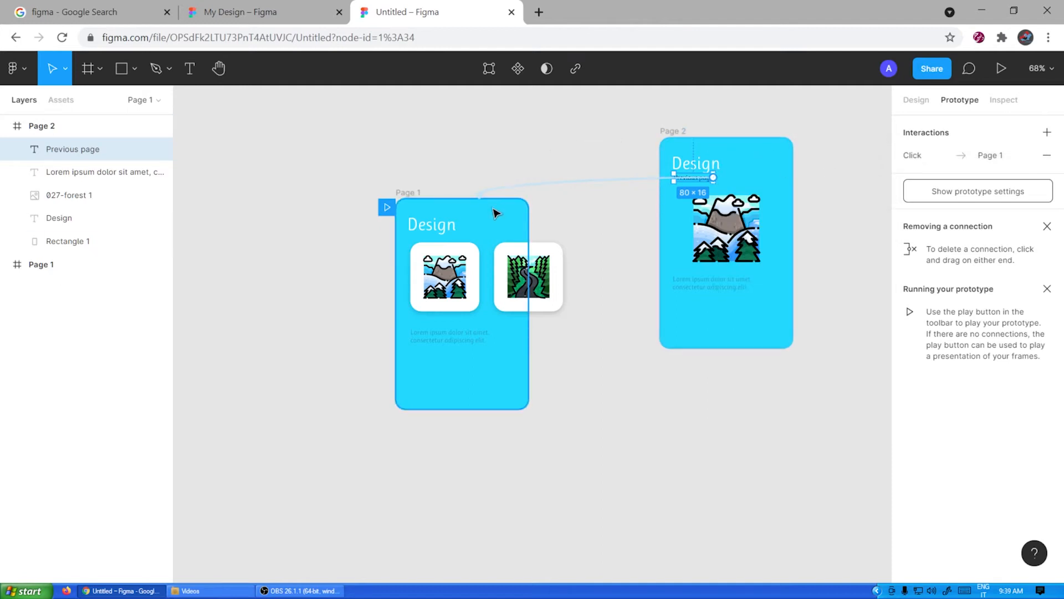
# Move the Page 1 frame down below the level of Page 2 and collapse Page 2's layers.
pyautogui.moveTo(410, 193); pyautogui.dragTo(406, 281)
pyautogui.click(471, 139)
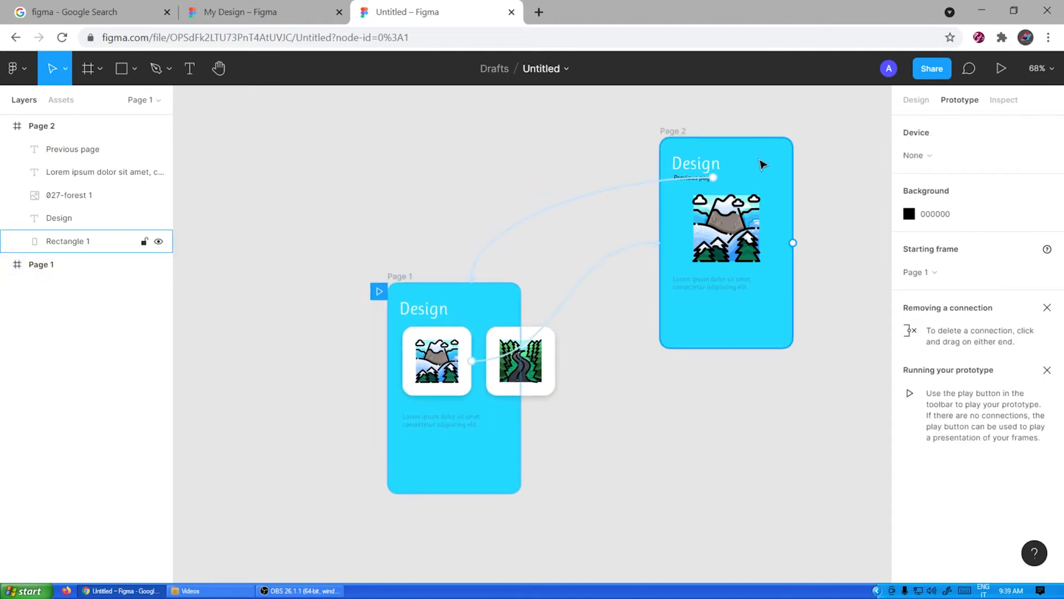
pyautogui.click(17, 126)
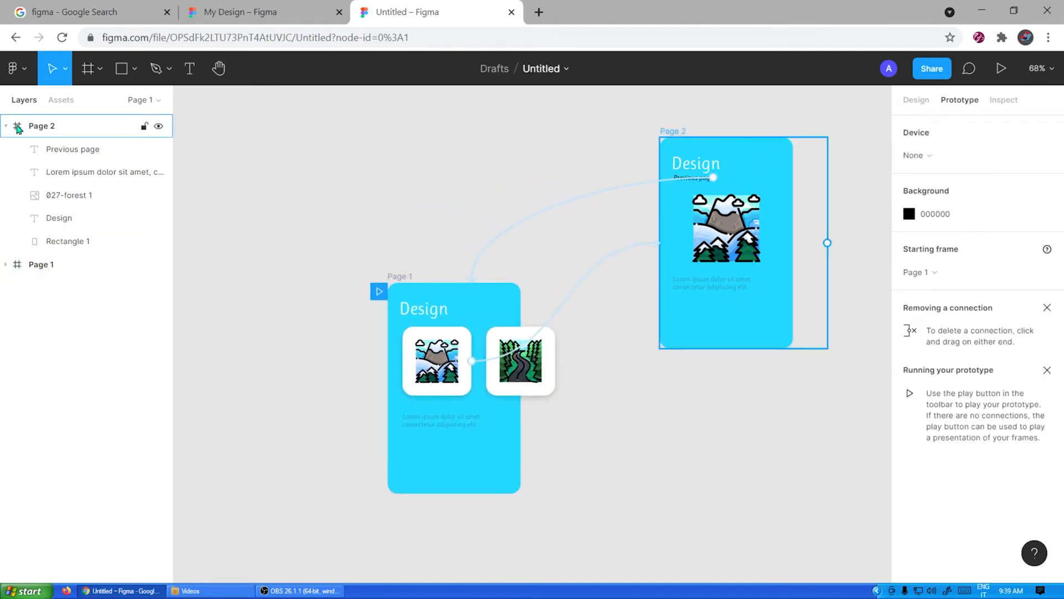
pyautogui.click(7, 126)
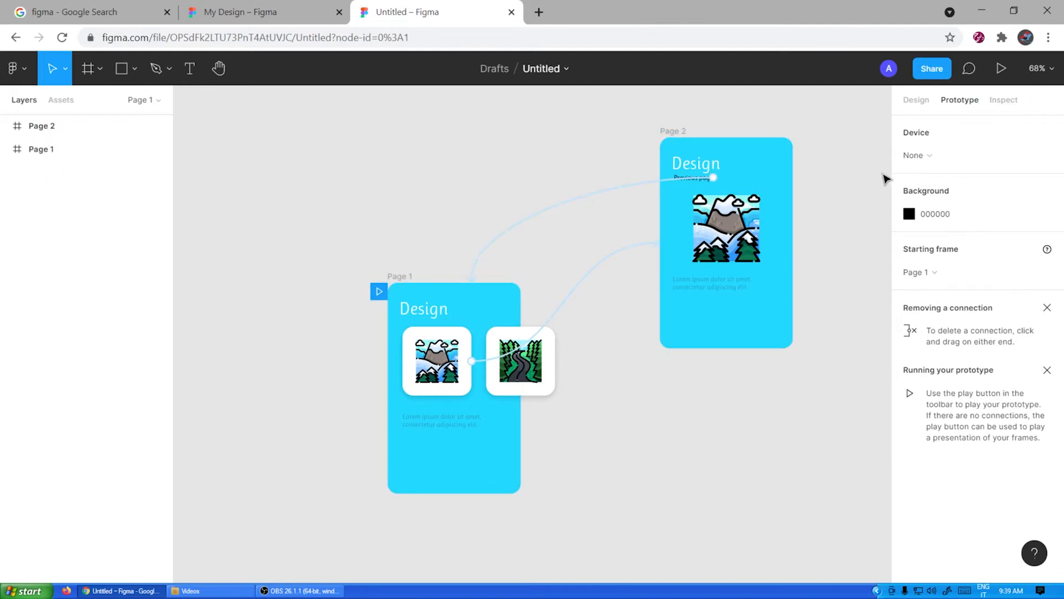
# Run the prototype, test the mountain card and the "Previous page" link, and return to the design file.
pyautogui.click(1002, 70)
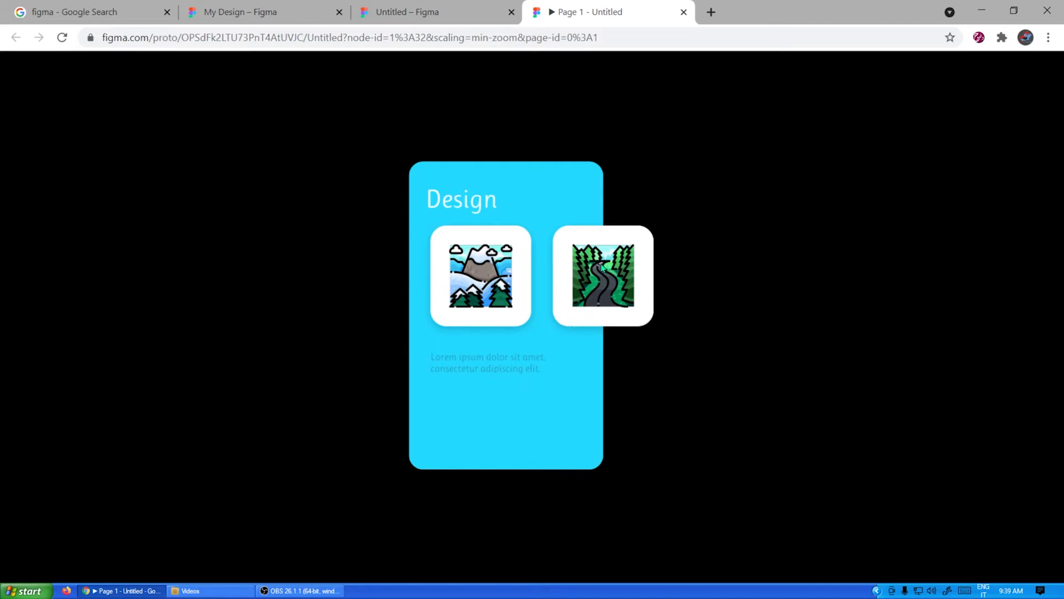
pyautogui.click(499, 292)
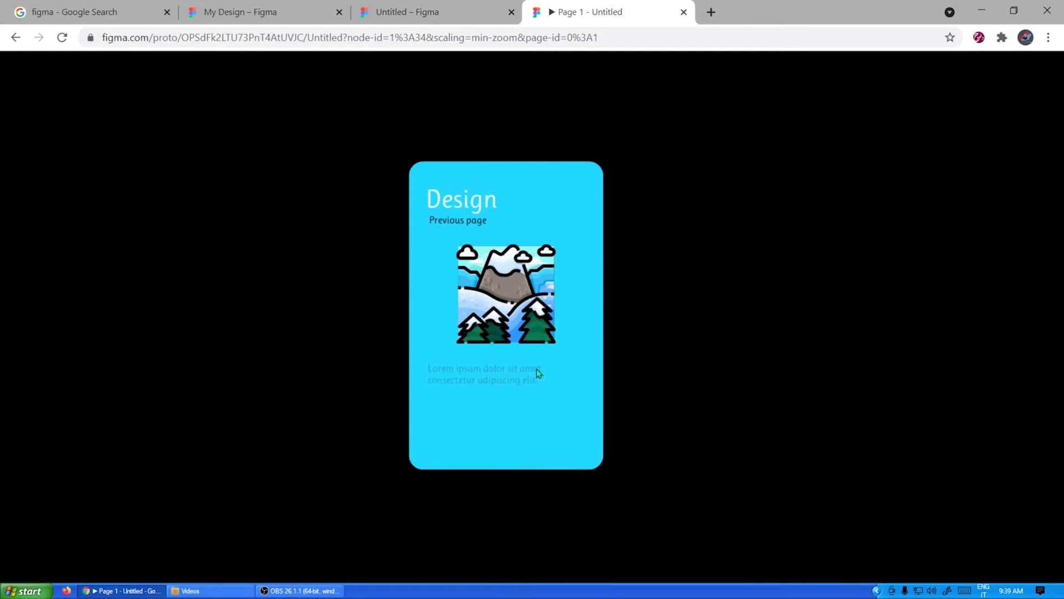
pyautogui.click(441, 224)
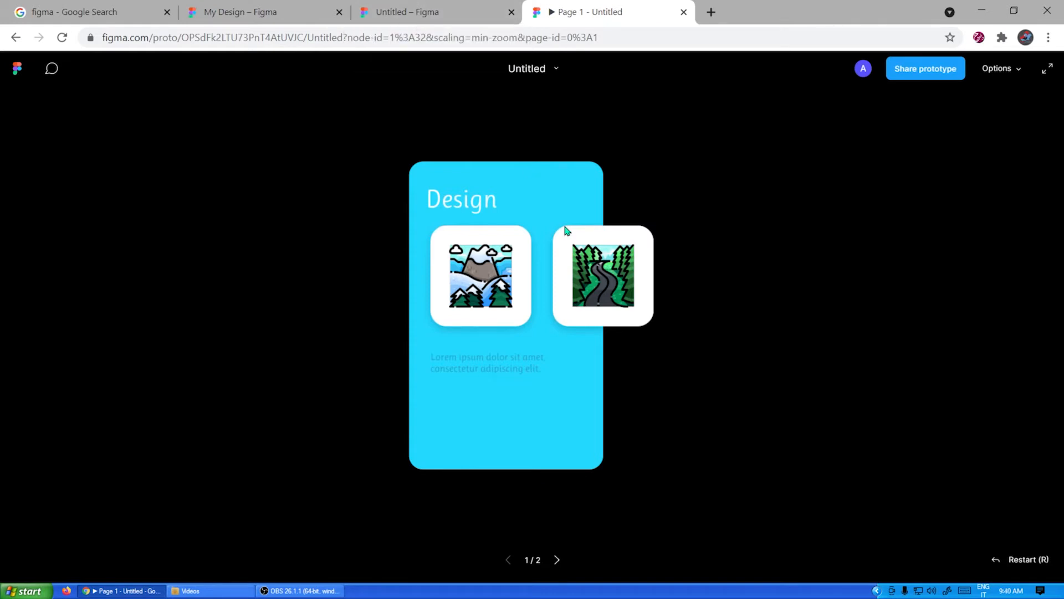
pyautogui.click(435, 12)
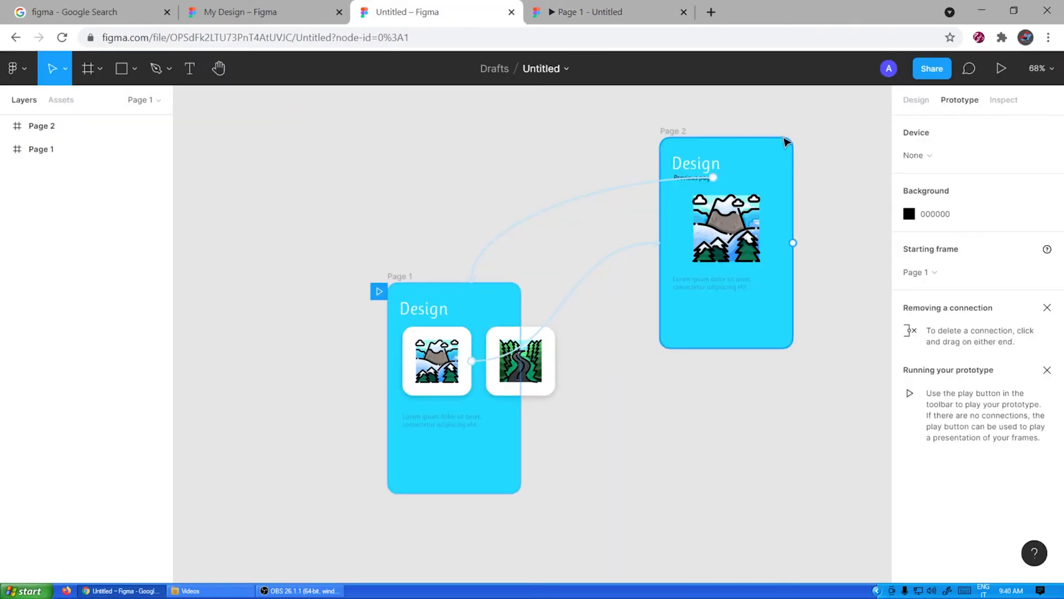
pyautogui.click(677, 133)
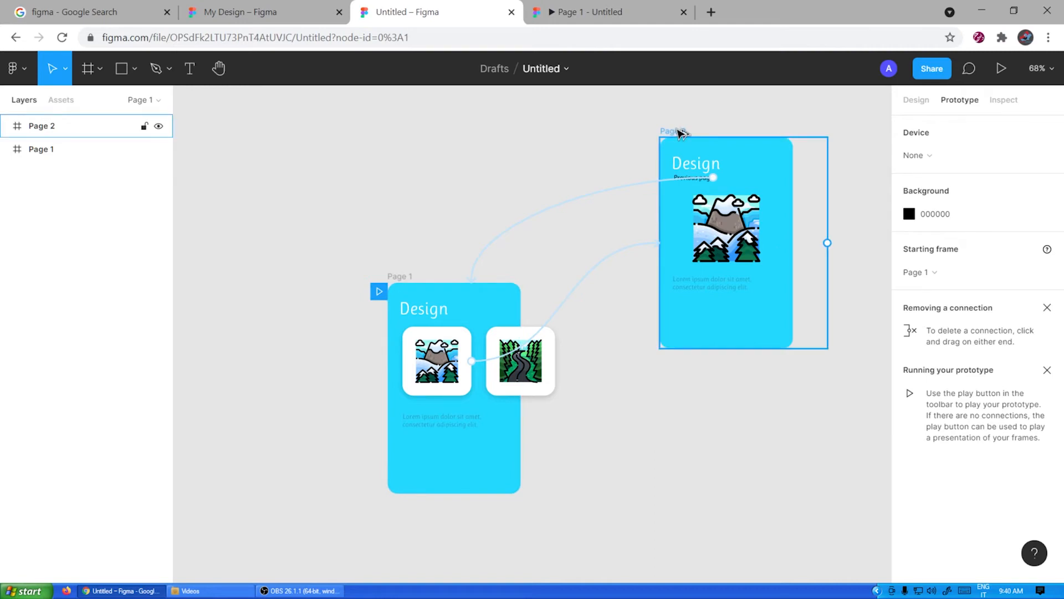
pyautogui.moveTo(680, 133); pyautogui.dragTo(679, 381)
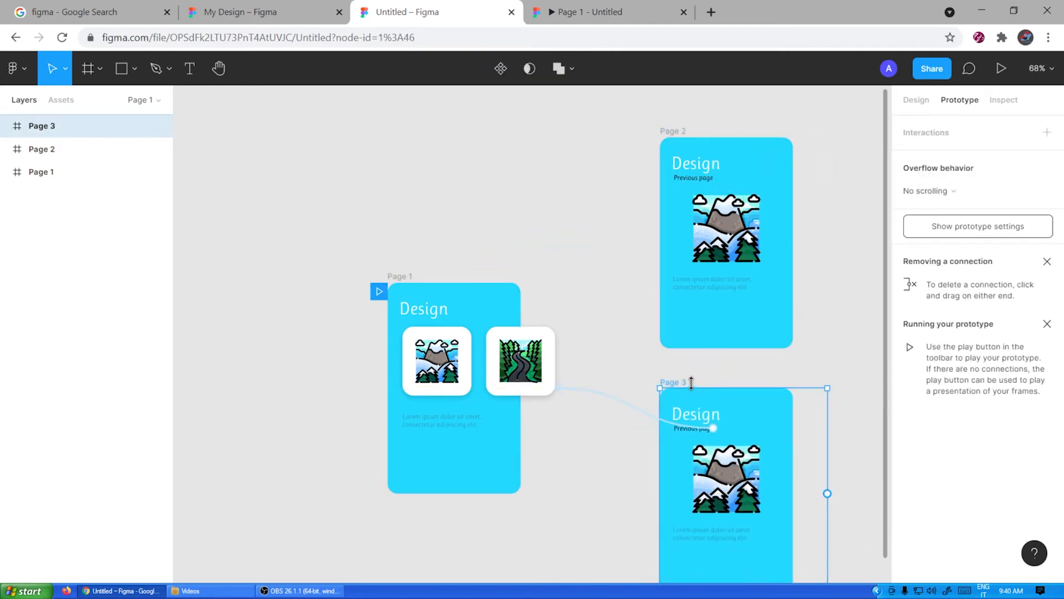
pyautogui.press('Delete')
# Duplicate the Page 2 frame and place the copy directly below the original.
pyautogui.click(682, 132)
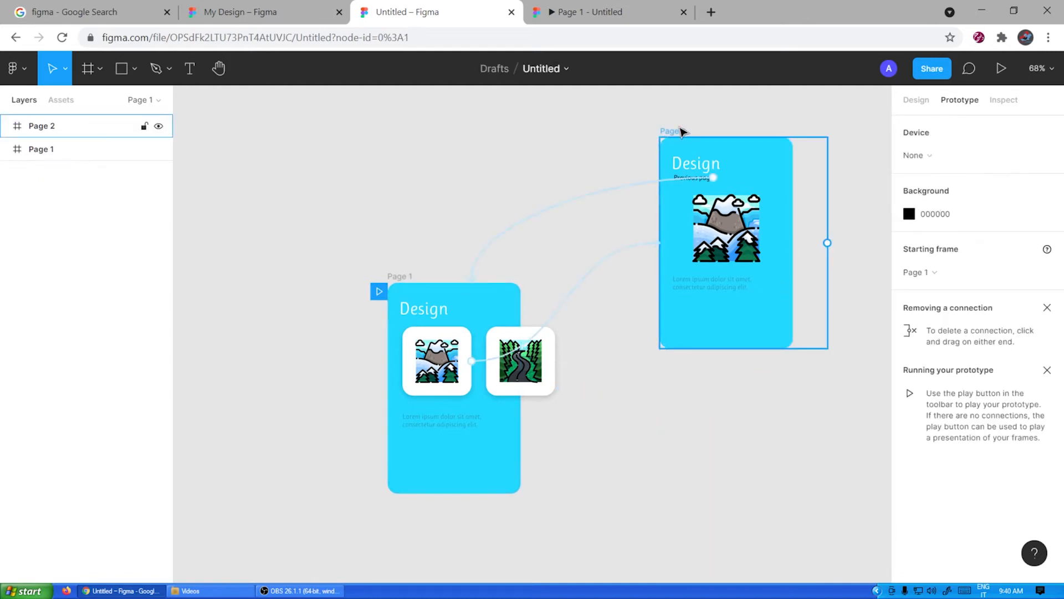
pyautogui.moveTo(684, 132); pyautogui.dragTo(683, 376)
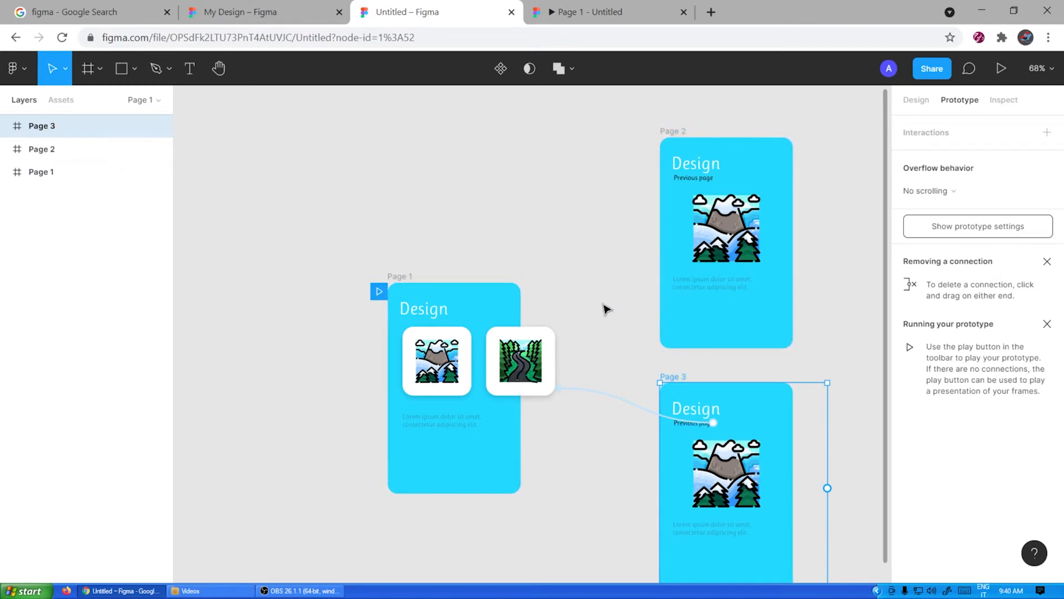
pyautogui.scroll(-2, 604, 309)
pyautogui.scroll(-1, 604, 309)
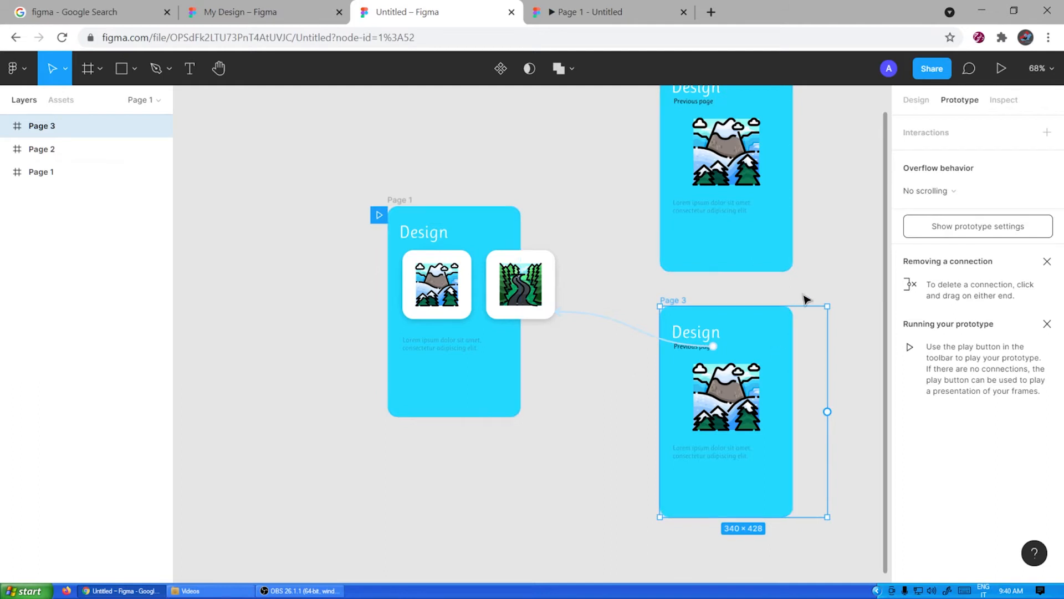
# Replace the mountain image on Page 3 with a copy of Page 1's road image.
pyautogui.click(916, 104)
pyautogui.click(727, 393)
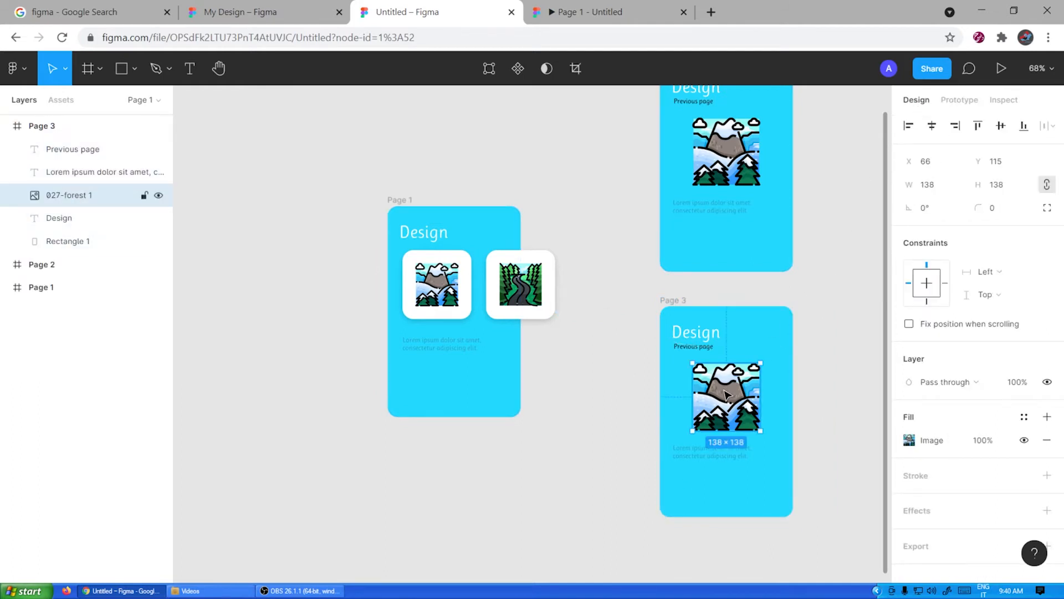
pyautogui.press('Delete')
pyautogui.click(521, 283)
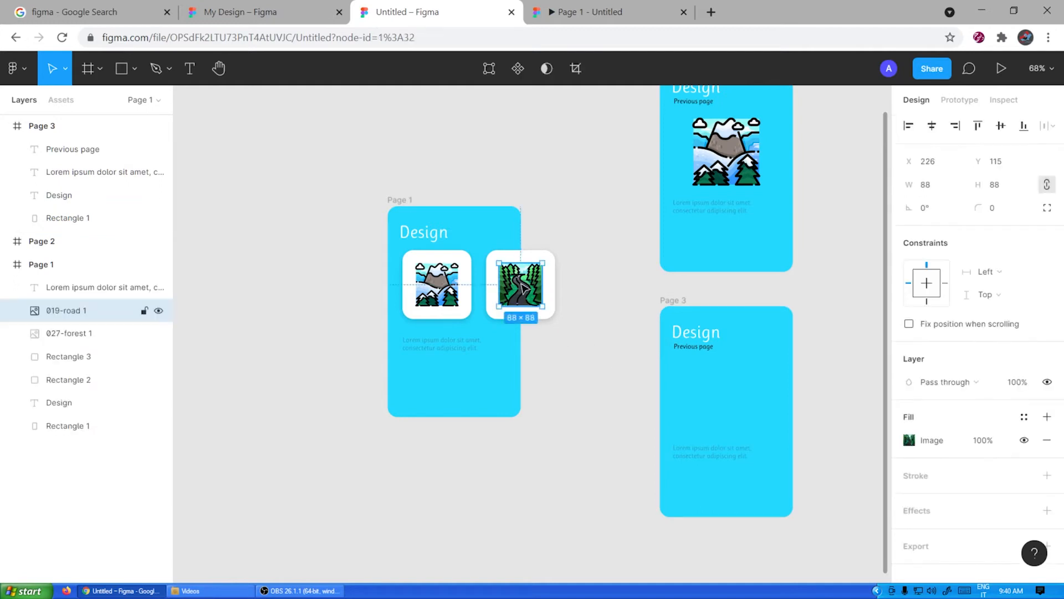
pyautogui.moveTo(524, 286); pyautogui.dragTo(725, 391)
# Set the width of Page 3's road image to 138 with constrained proportions, matching the mountain image on Page 2.
pyautogui.click(718, 158)
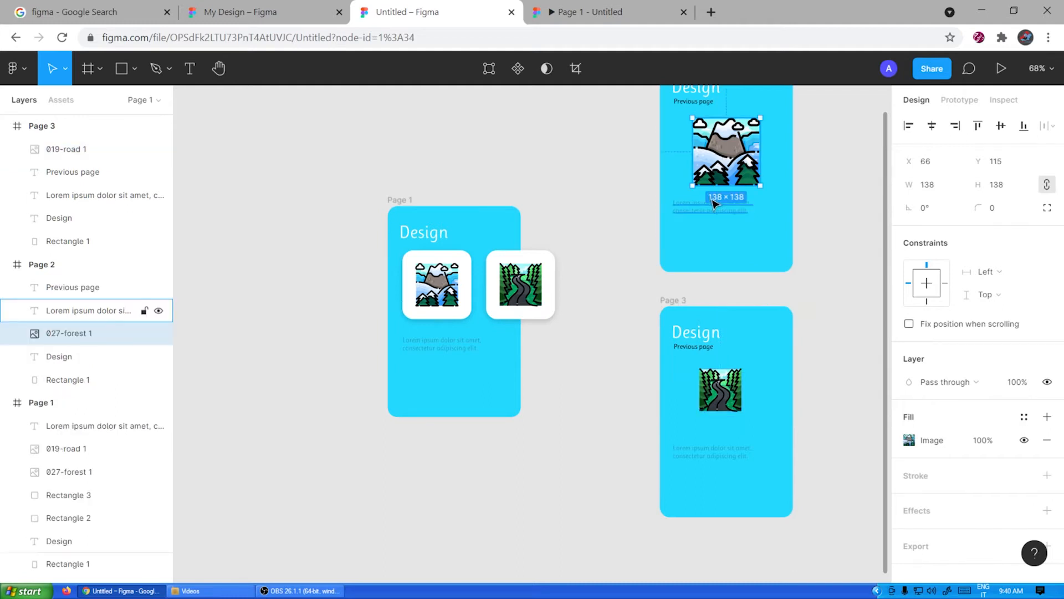
pyautogui.click(941, 189)
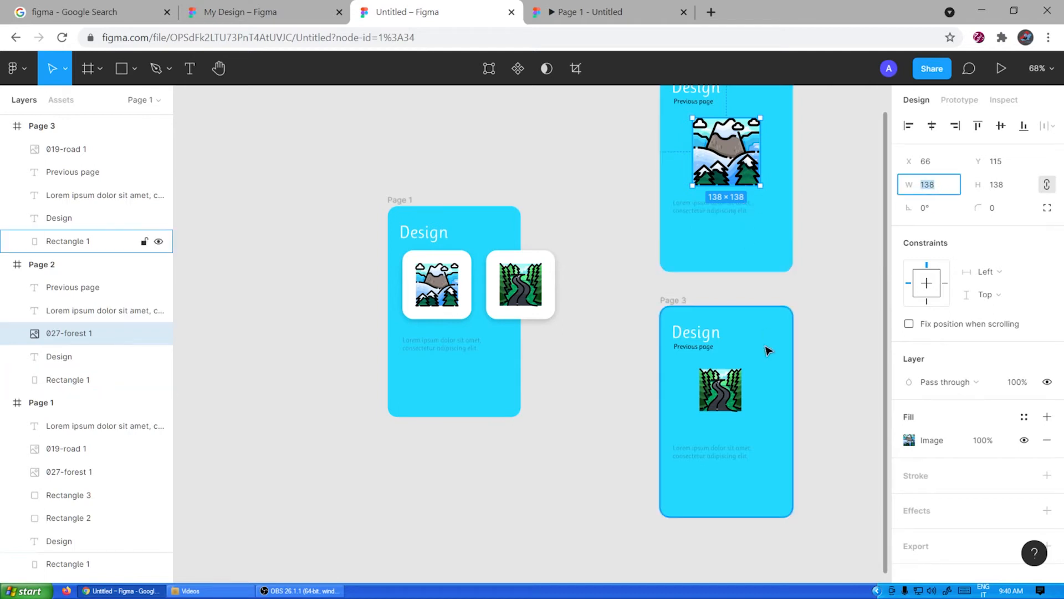
pyautogui.click(719, 395)
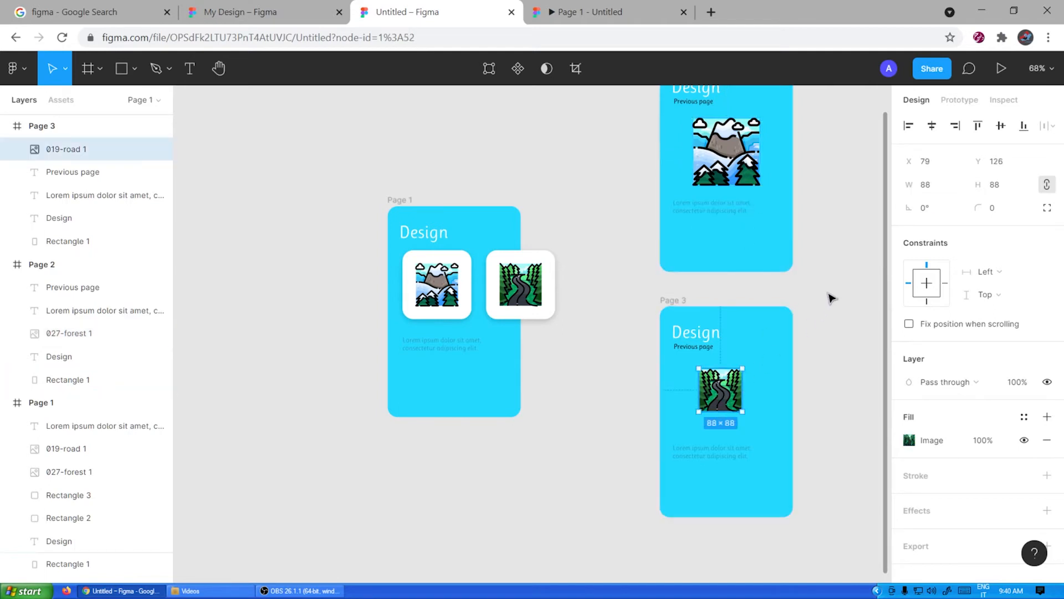
pyautogui.click(936, 190)
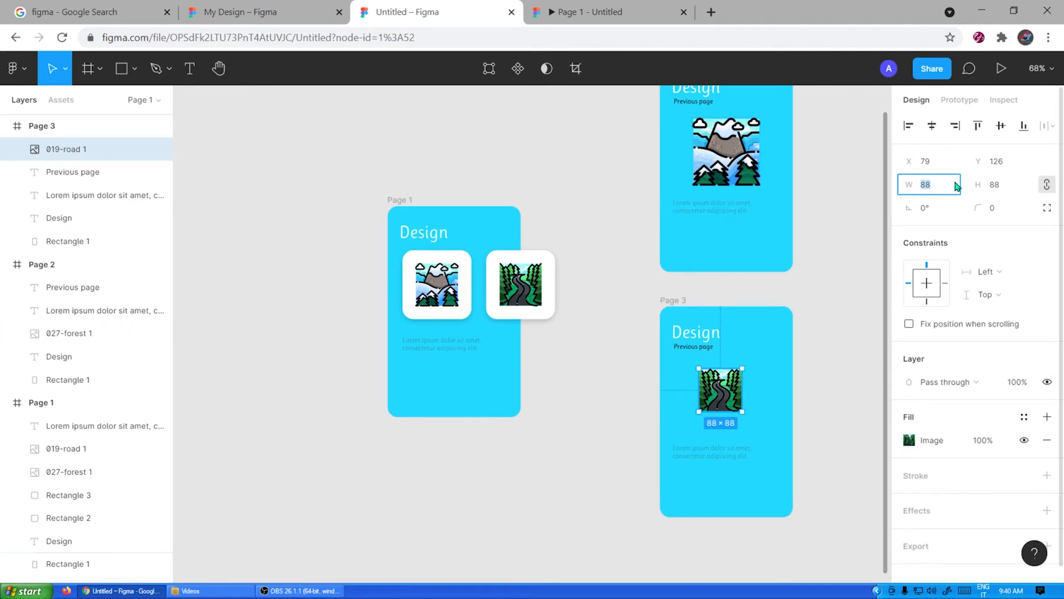
pyautogui.write('138')
pyautogui.press('Return')
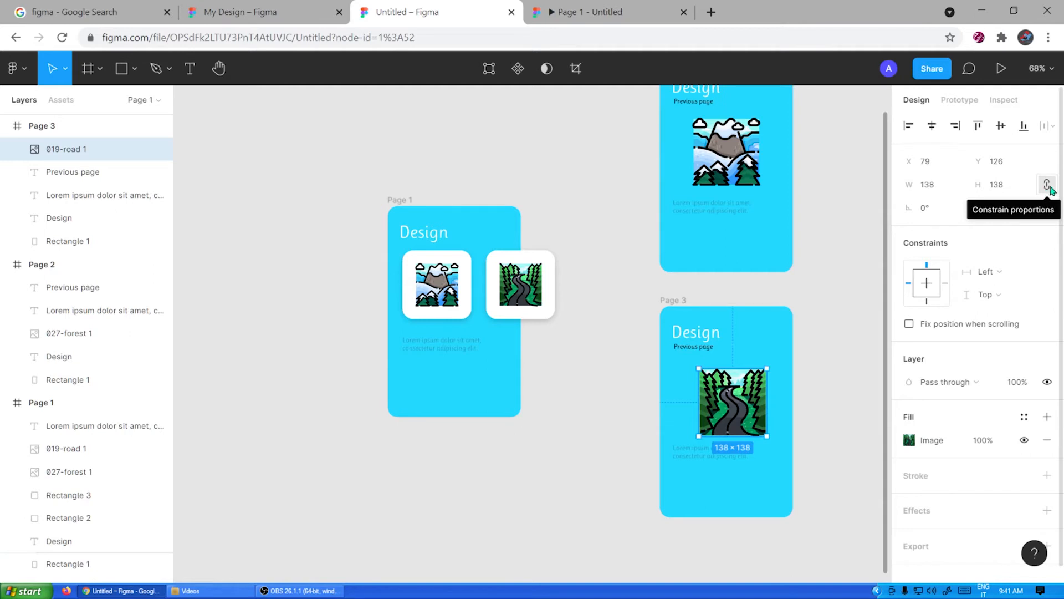
pyautogui.click(934, 186)
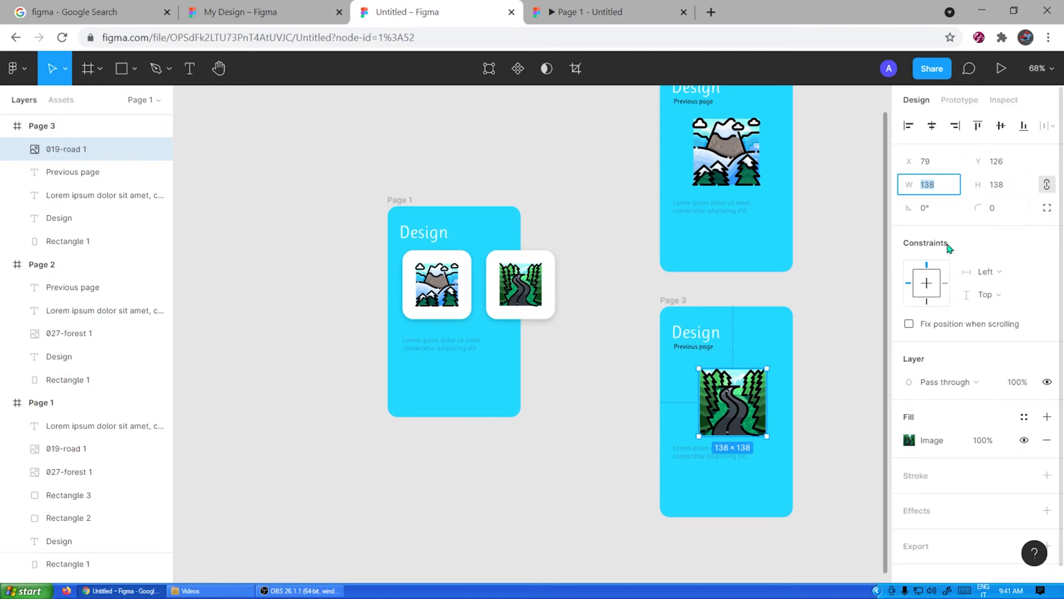
# Center the road image horizontally on Page 3 at X 66, Y 115.
pyautogui.click(732, 407)
pyautogui.moveTo(733, 406)
pyautogui.mouseDown()
pyautogui.moveTo(727, 395)
pyautogui.moveTo(726, 408)
pyautogui.mouseUp()
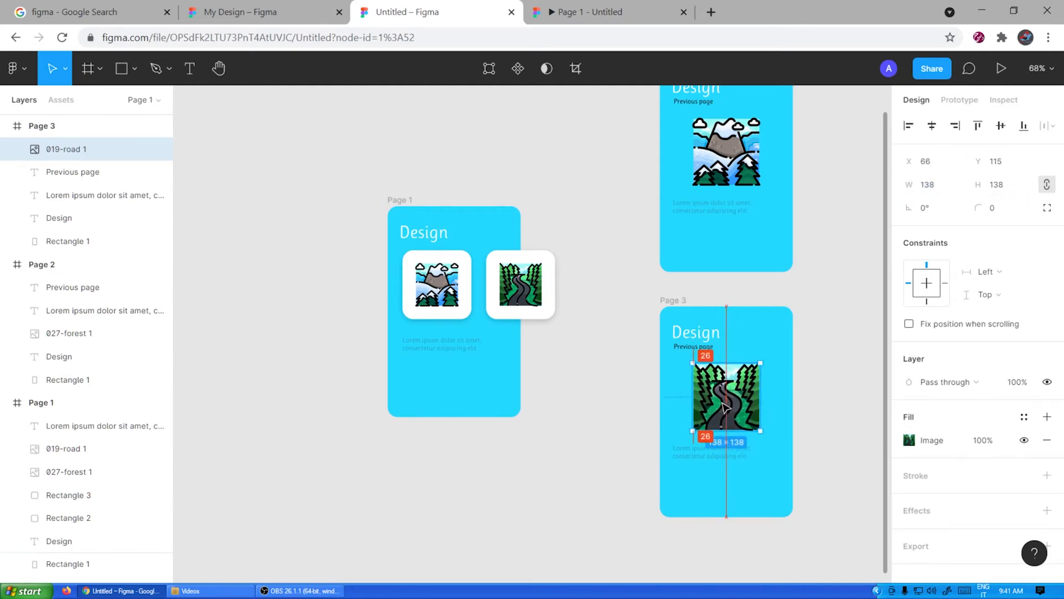
pyautogui.click(836, 299)
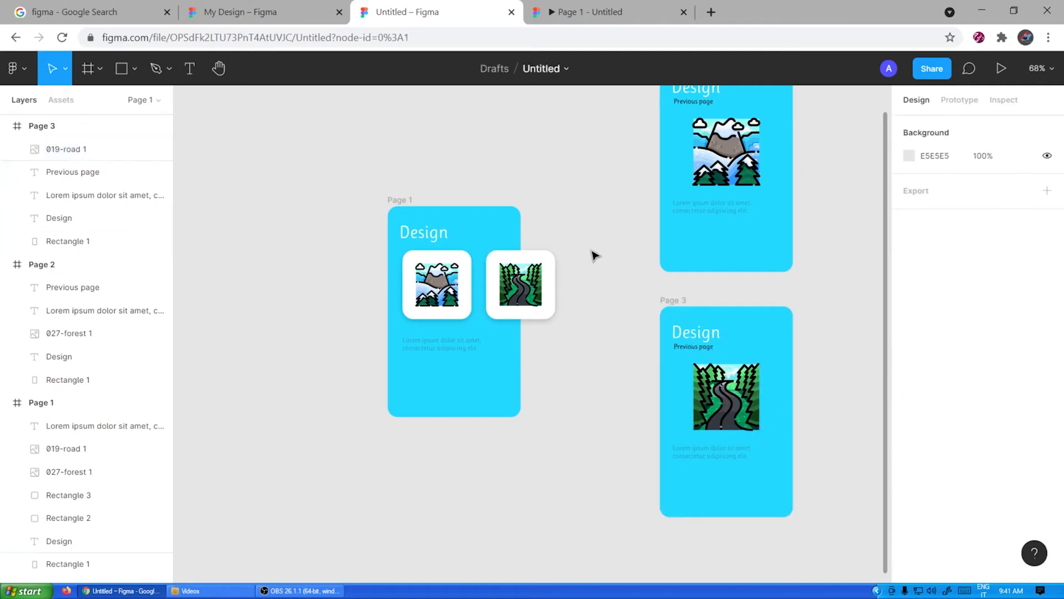
# Connect the white road card on Page 1 to Page 3 with an On click, Navigate to interaction.
pyautogui.scroll(1, 742, 396)
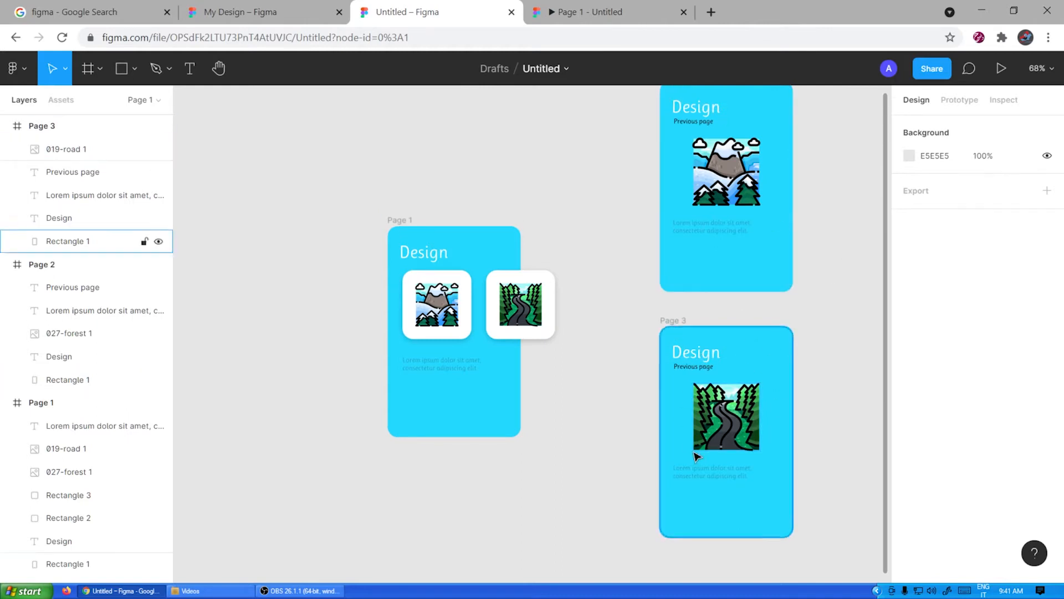
pyautogui.click(960, 101)
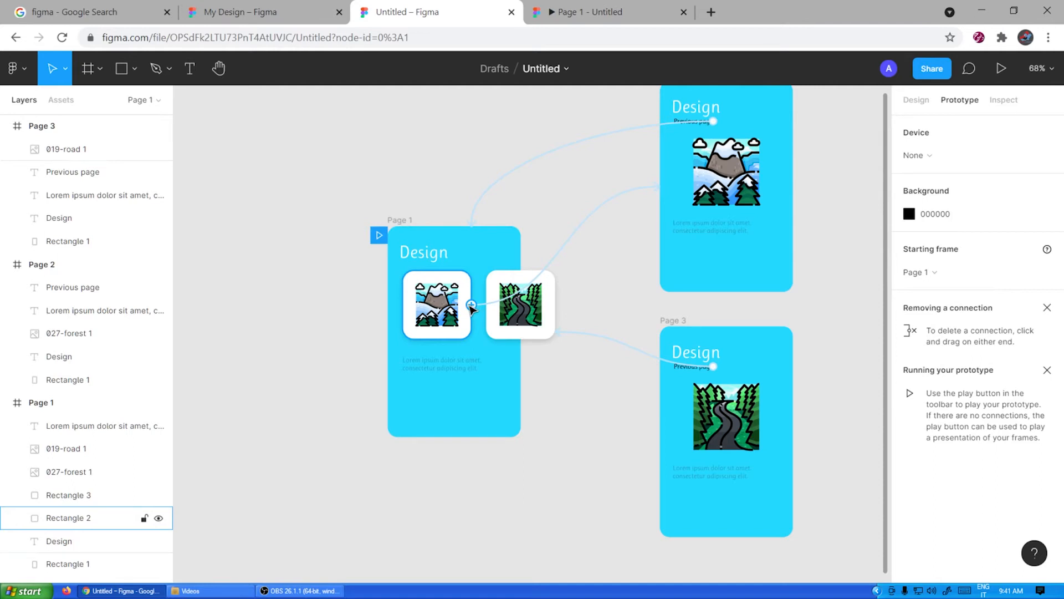
pyautogui.moveTo(470, 308); pyautogui.dragTo(709, 194)
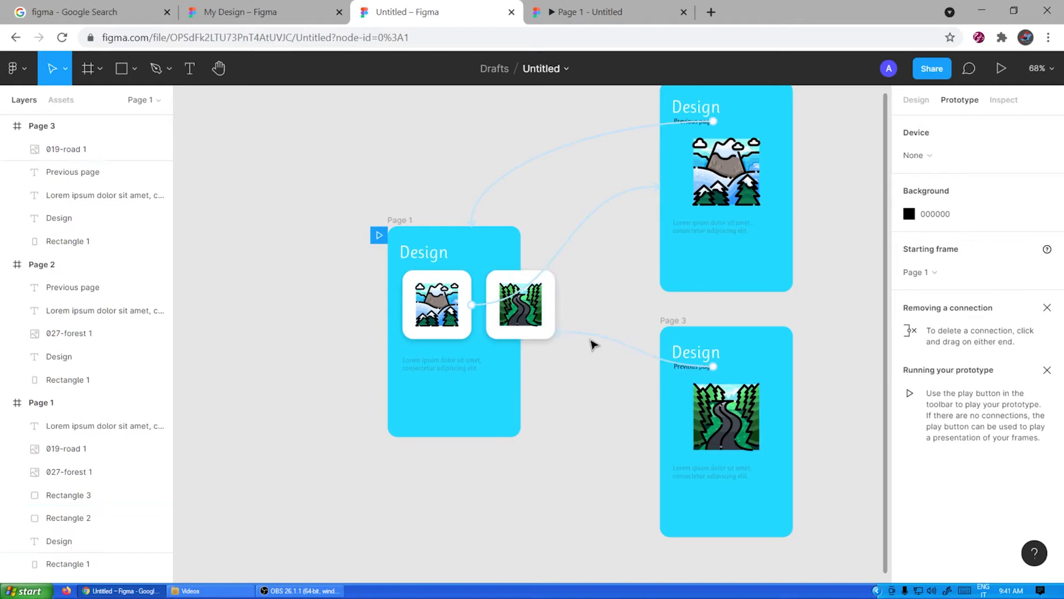
pyautogui.click(553, 304)
pyautogui.moveTo(555, 305); pyautogui.dragTo(674, 417)
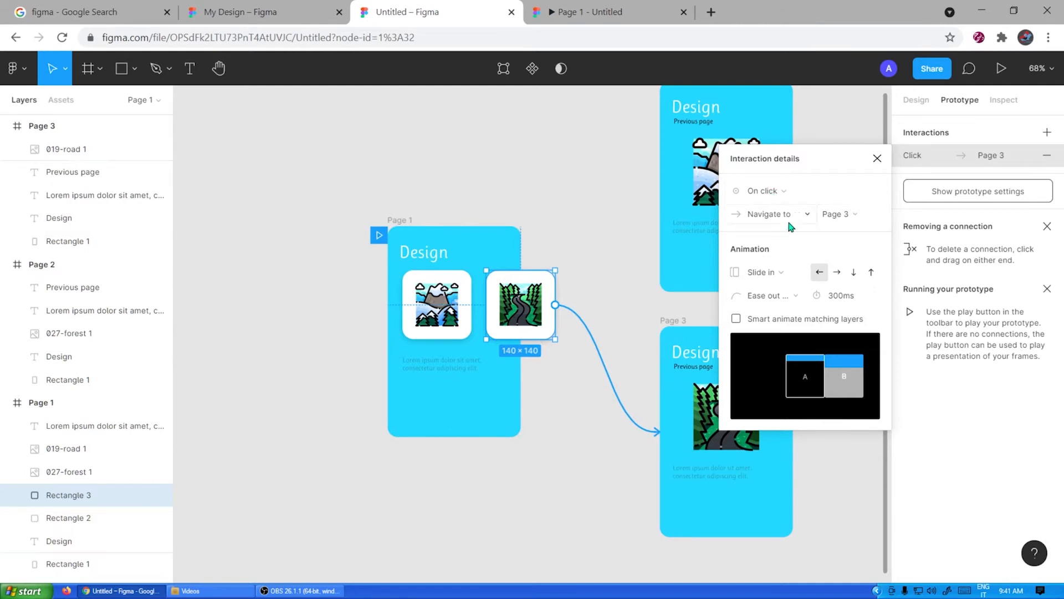
# Set the easing of the road card's Slide in animation to Ease out and review the connection's interaction details.
pyautogui.click(776, 296)
pyautogui.click(778, 300)
pyautogui.click(770, 297)
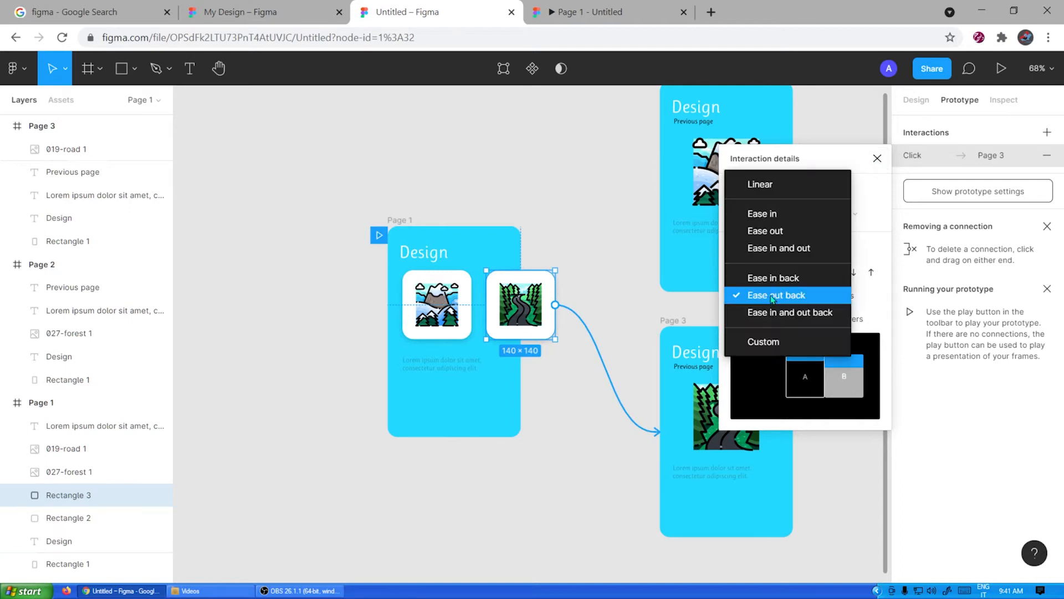
pyautogui.click(793, 232)
pyautogui.click(876, 159)
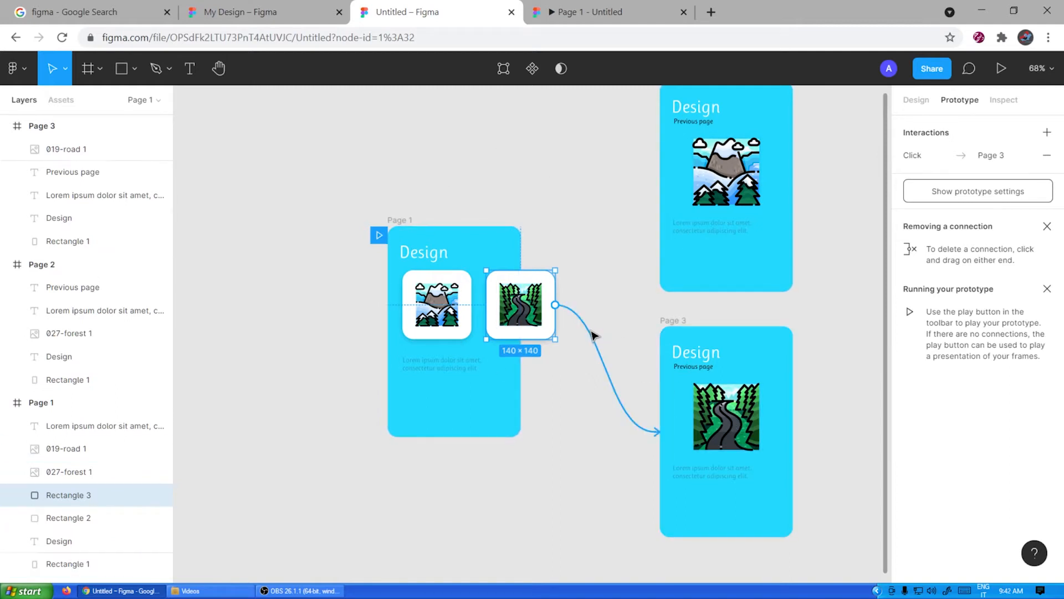
pyautogui.click(592, 335)
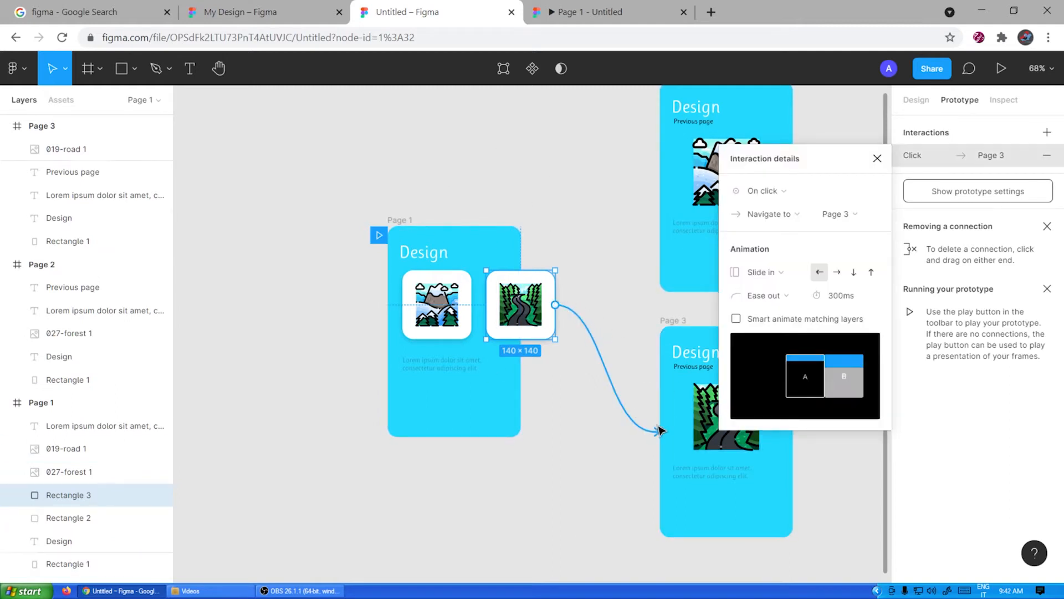
# Close the road card's interaction details and shift the Page 1 frame slightly down and left on the canvas.
pyautogui.click(877, 160)
pyautogui.click(538, 139)
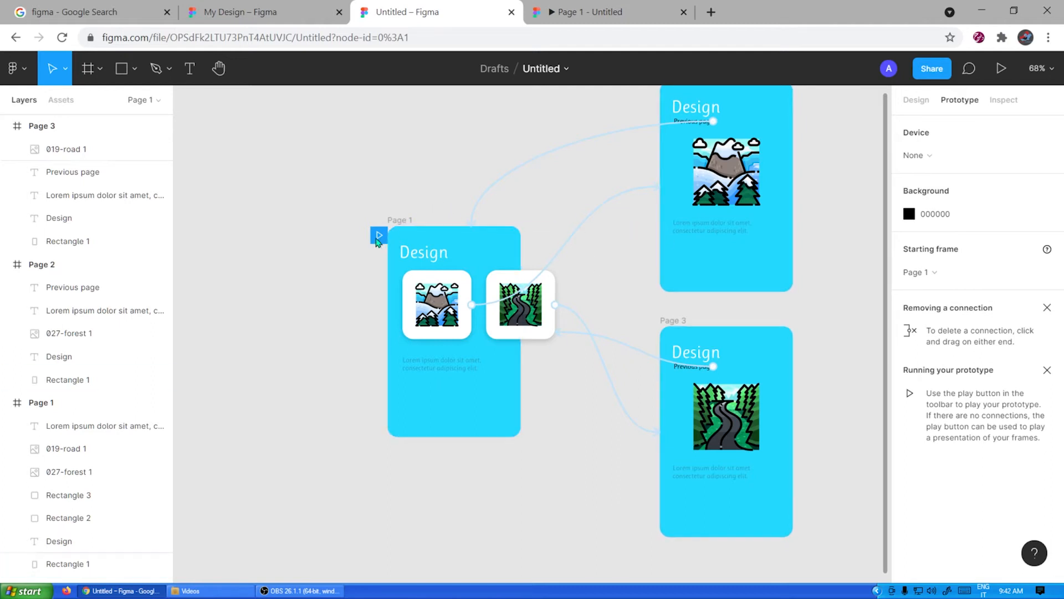
pyautogui.moveTo(411, 223); pyautogui.dragTo(391, 236)
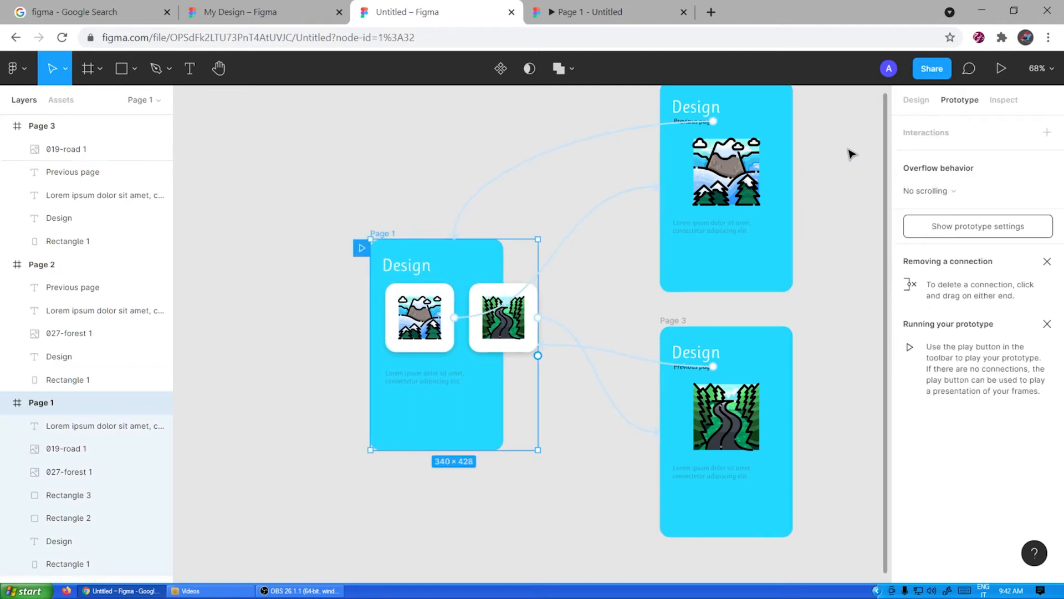
# Run the prototype from Page 1 and test the mountain and road cards together with their "Previous page" links.
pyautogui.click(1003, 69)
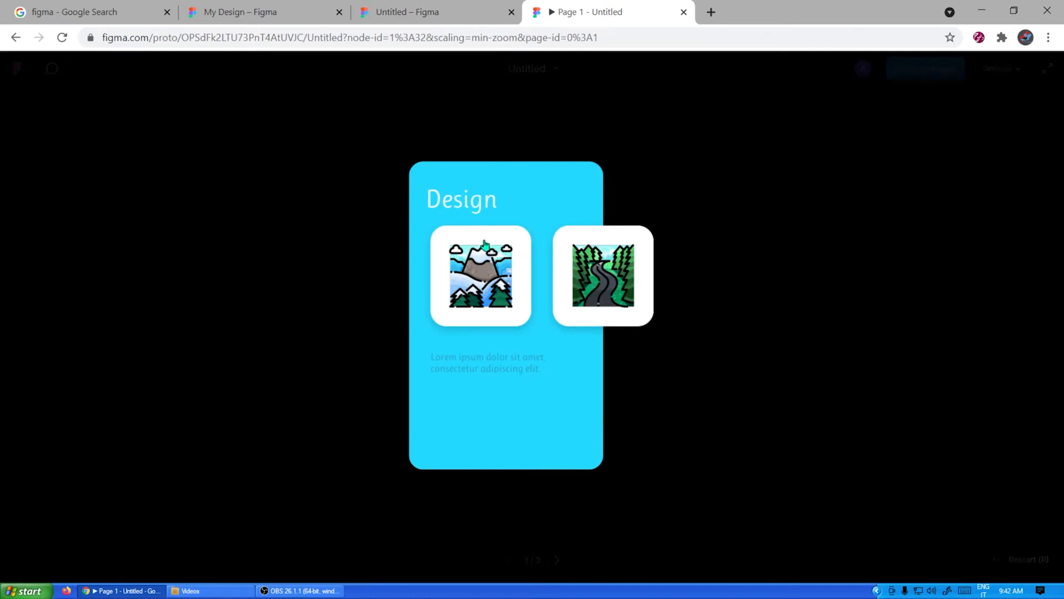
pyautogui.click(473, 281)
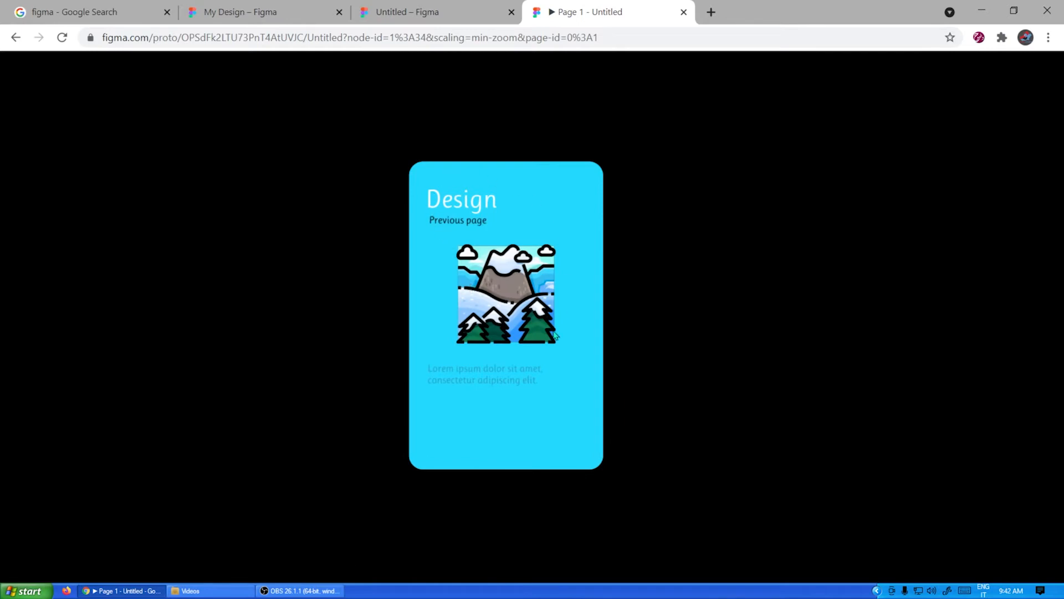
pyautogui.click(451, 220)
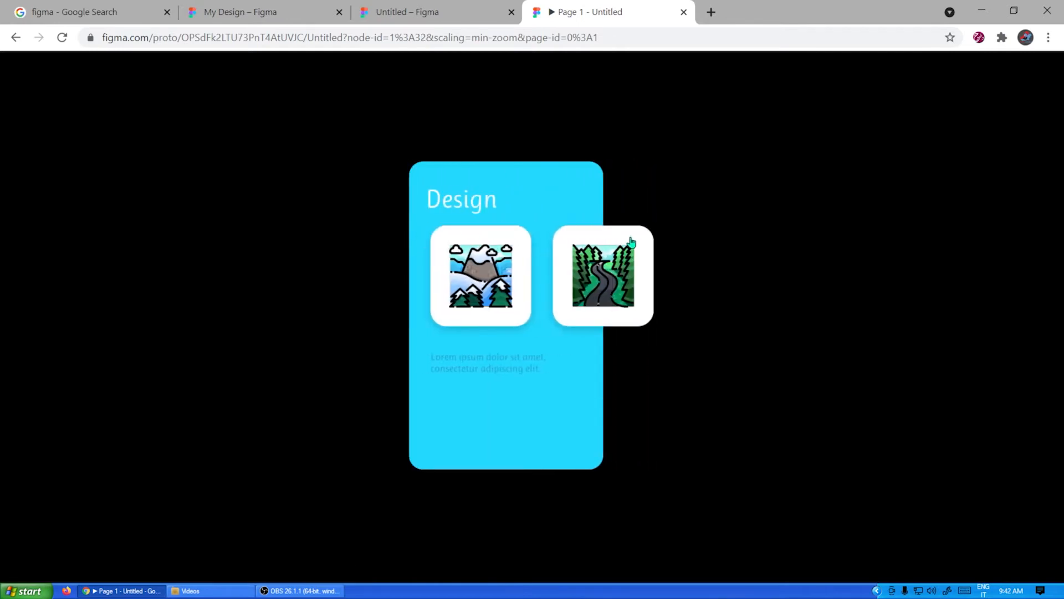
pyautogui.click(588, 283)
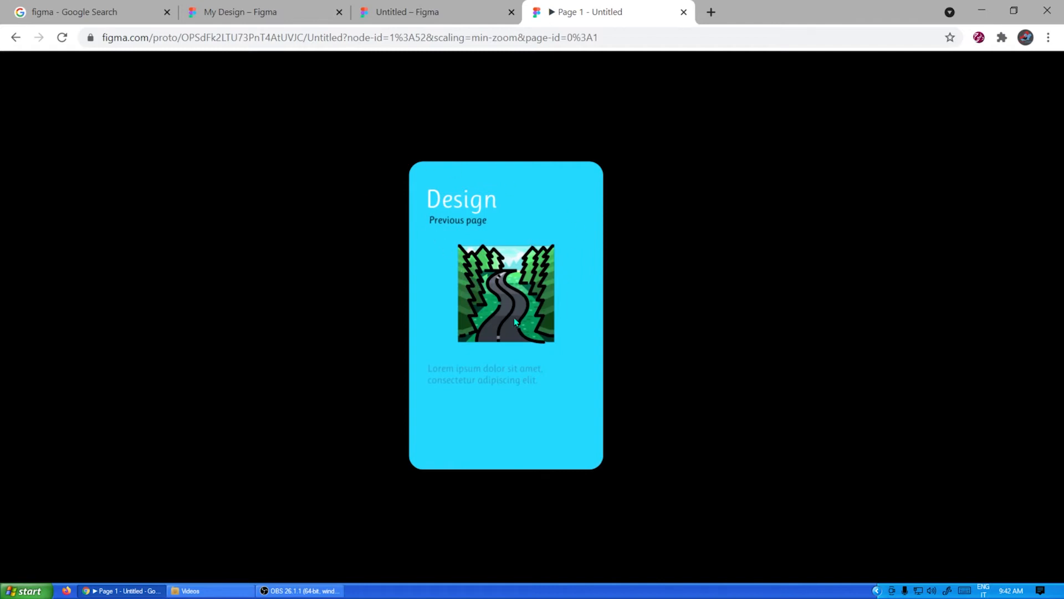
pyautogui.click(475, 224)
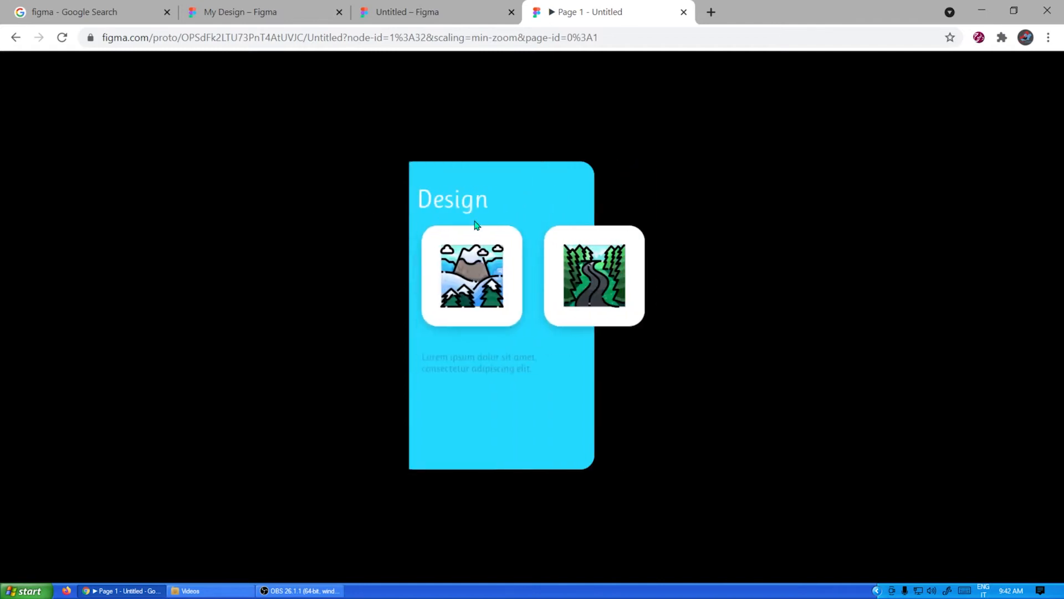
pyautogui.click(619, 295)
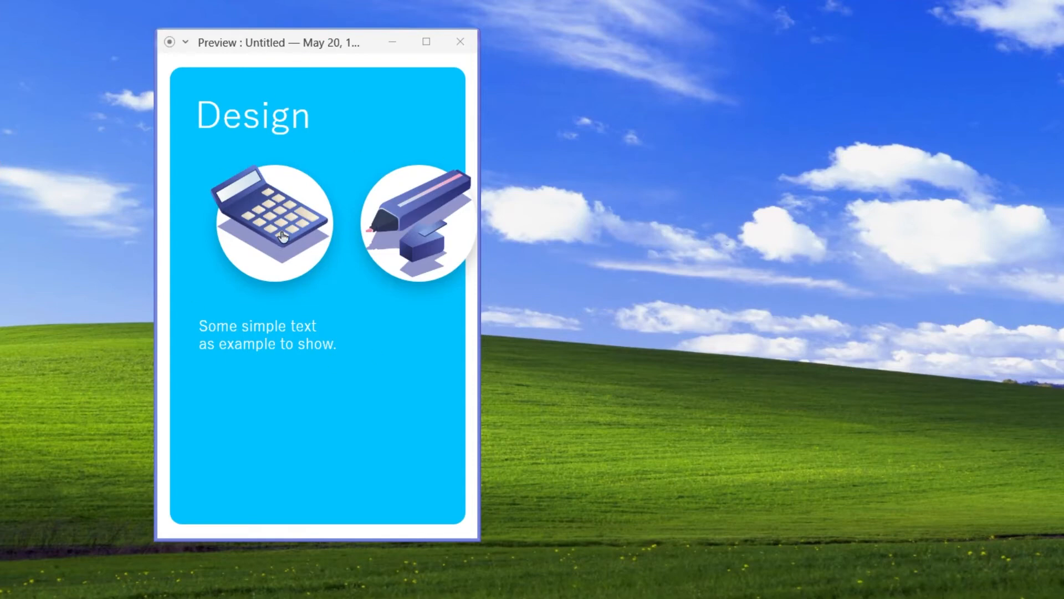
# Switch to the Adobe XD preview window and test the calculator and pen cards together with their "Previous page" links.
pyautogui.click(284, 219)
pyautogui.click(264, 143)
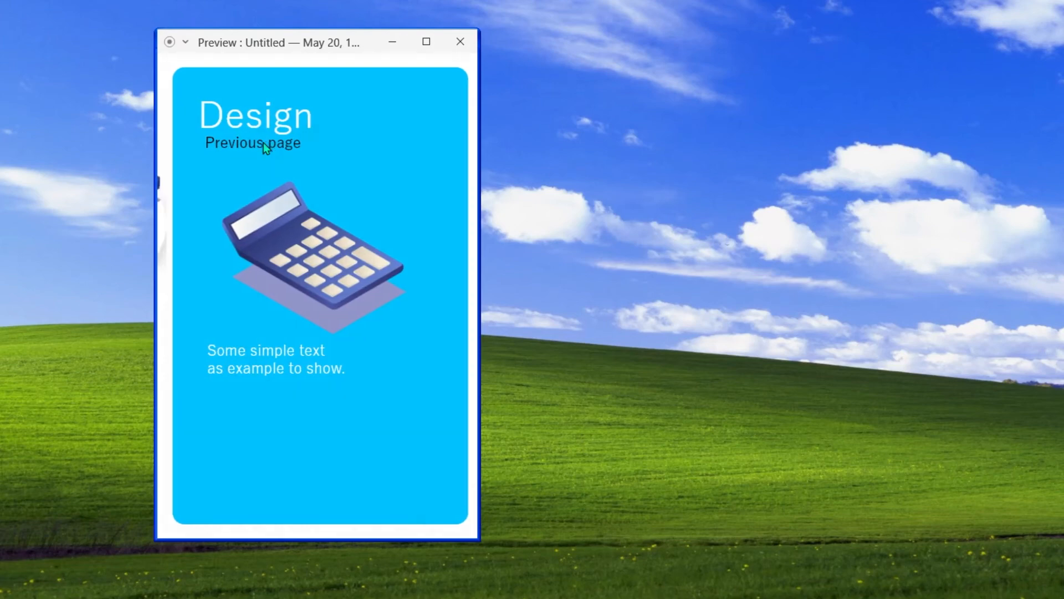
pyautogui.click(395, 227)
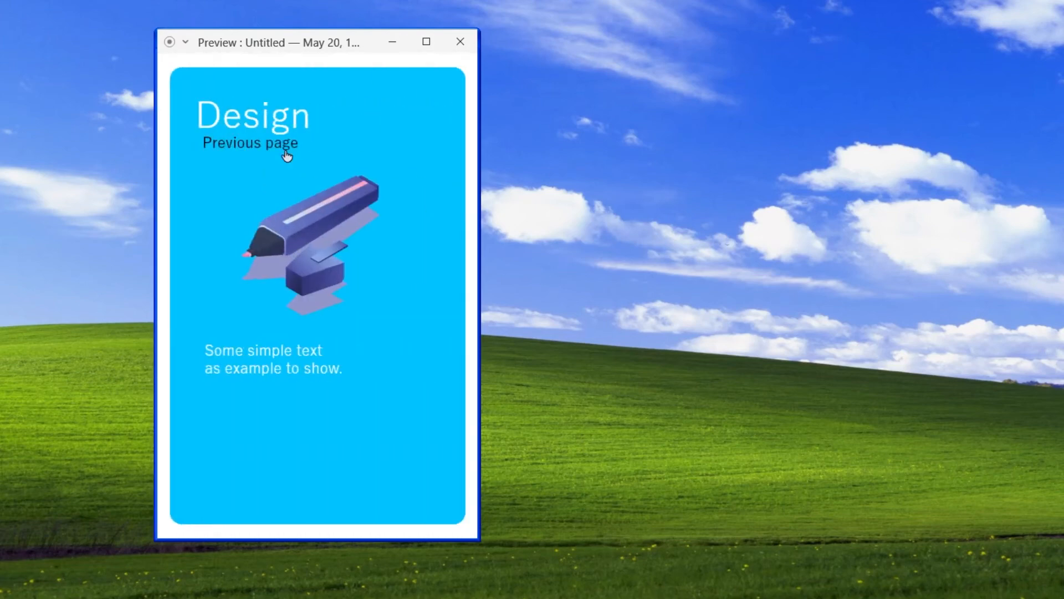
pyautogui.click(253, 148)
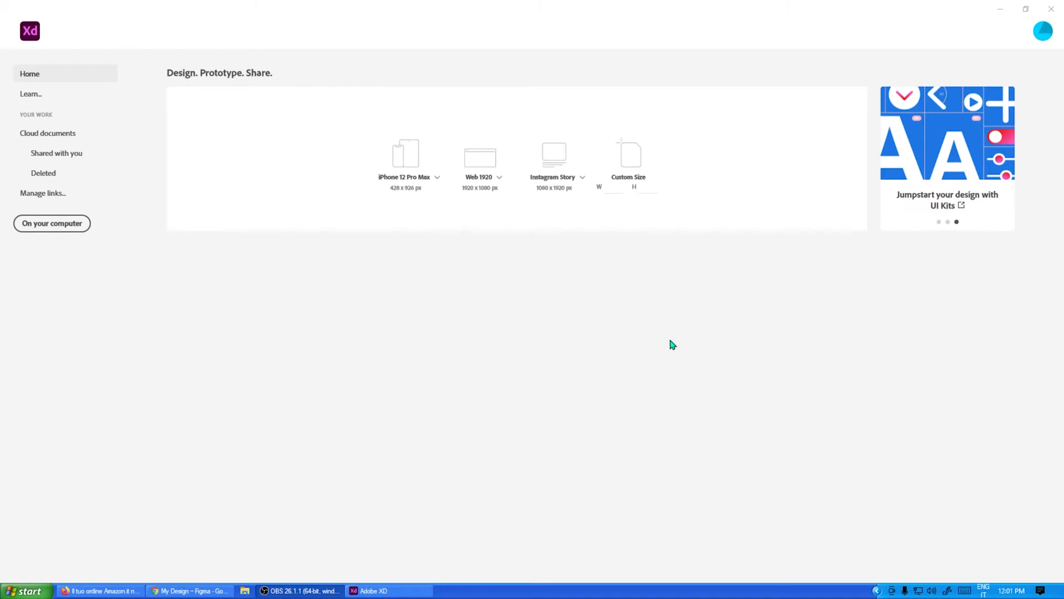
# Create an iPhone 12 Pro Max document in Adobe XD and resize its artboard to about 433 by 656.
pyautogui.click(411, 161)
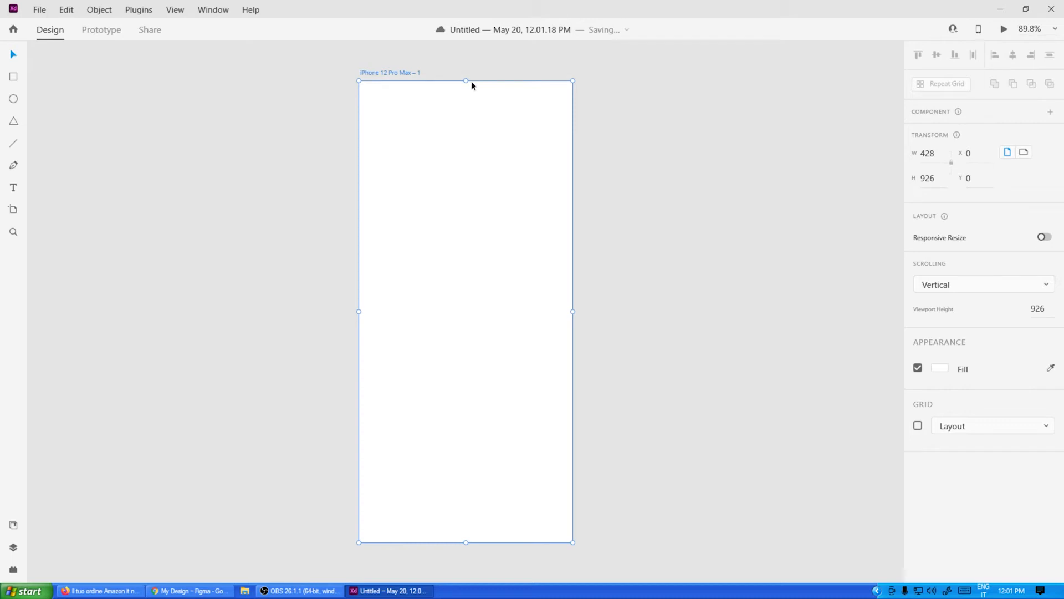
pyautogui.moveTo(572, 544); pyautogui.dragTo(545, 364)
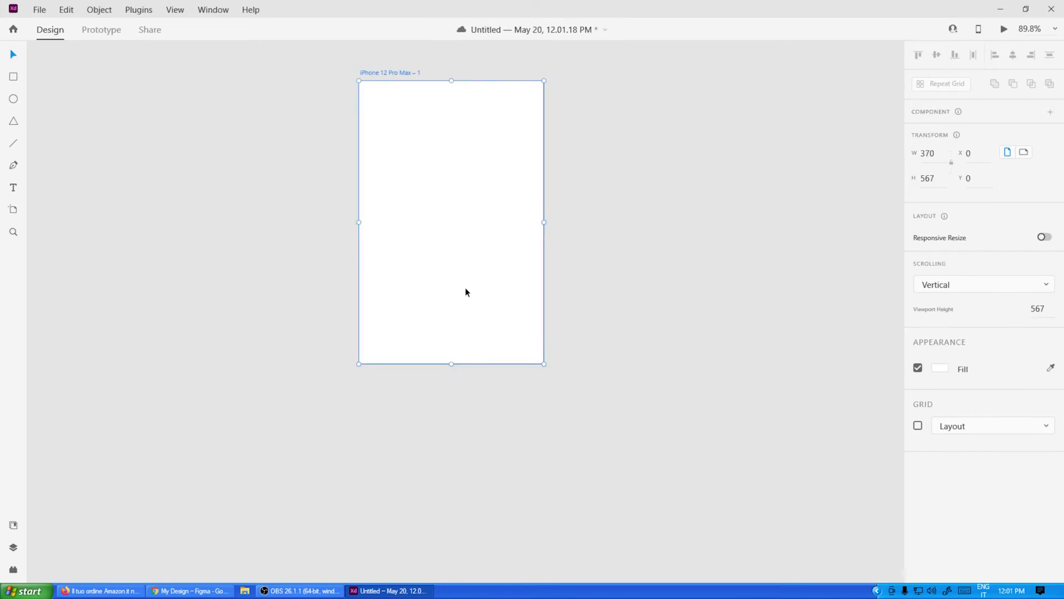
pyautogui.click(216, 195)
pyautogui.click(538, 348)
pyautogui.moveTo(544, 365); pyautogui.dragTo(575, 408)
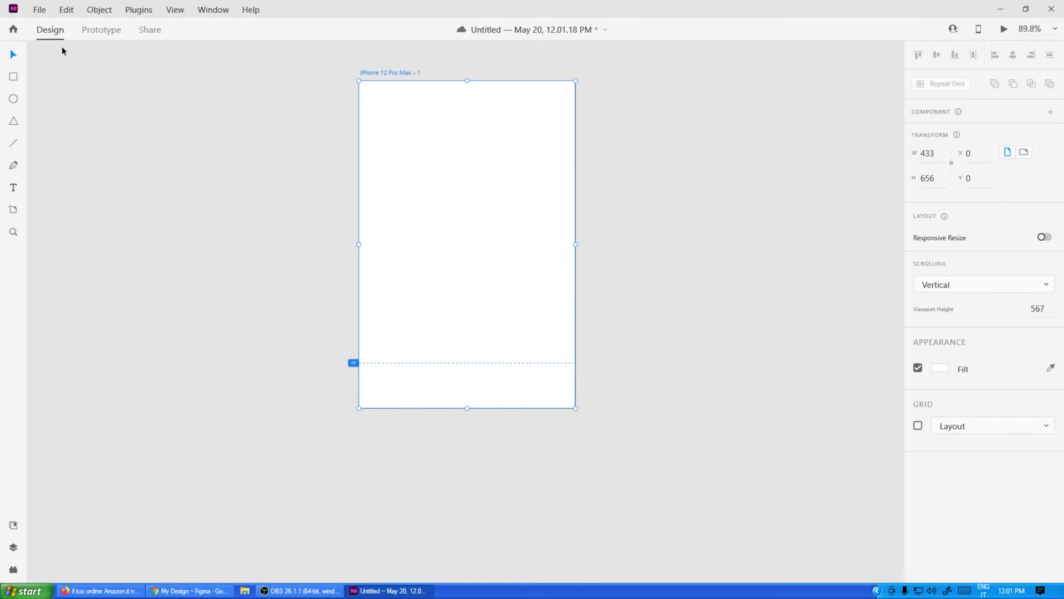
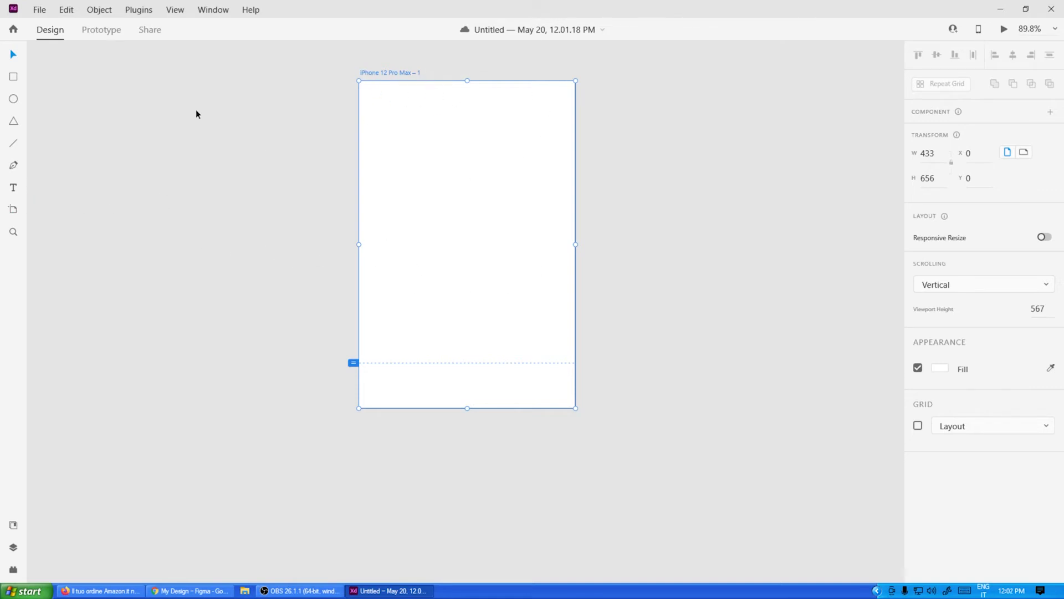
# Draw a rectangle about 400 by 618 just inside the artboard's edges and fill it with blue #00ABE1.
pyautogui.click(15, 80)
pyautogui.moveTo(367, 90)
pyautogui.mouseDown()
pyautogui.moveTo(549, 224)
pyautogui.moveTo(566, 398)
pyautogui.mouseUp()
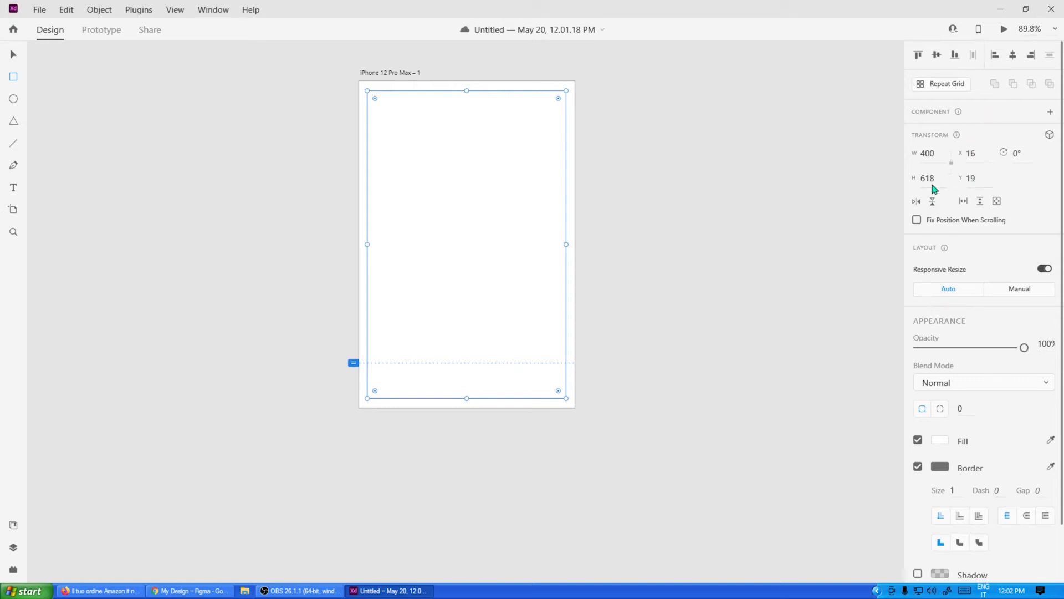
pyautogui.scroll(-2, 979, 326)
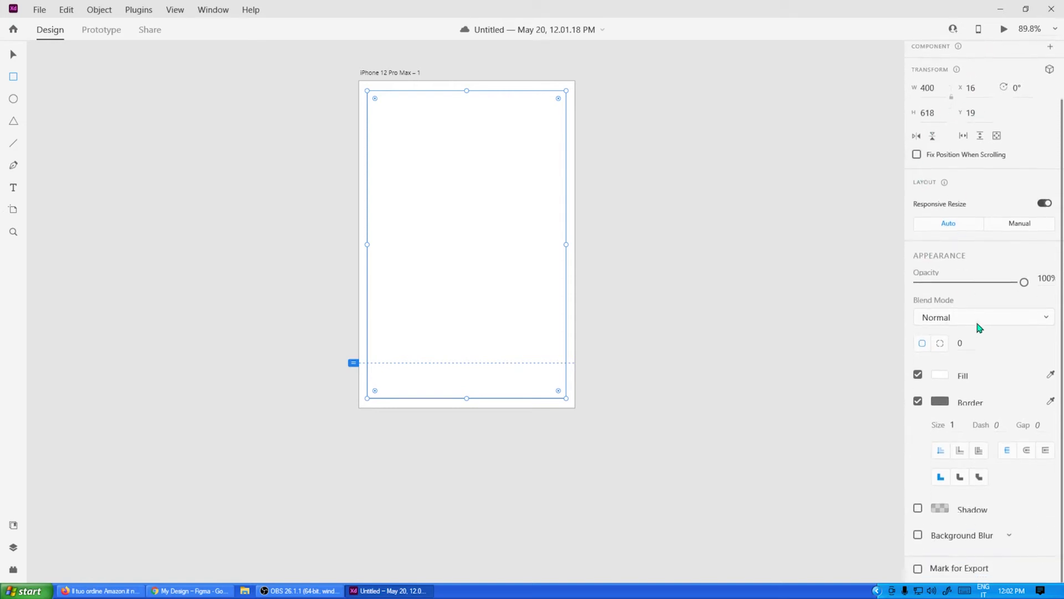
pyautogui.click(944, 376)
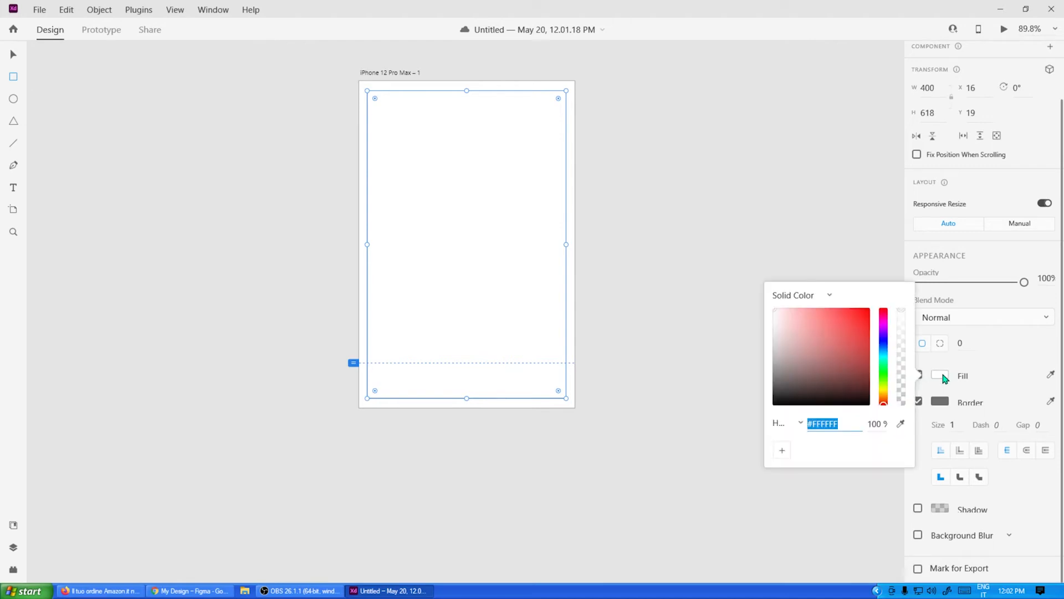
pyautogui.click(884, 352)
pyautogui.click(870, 320)
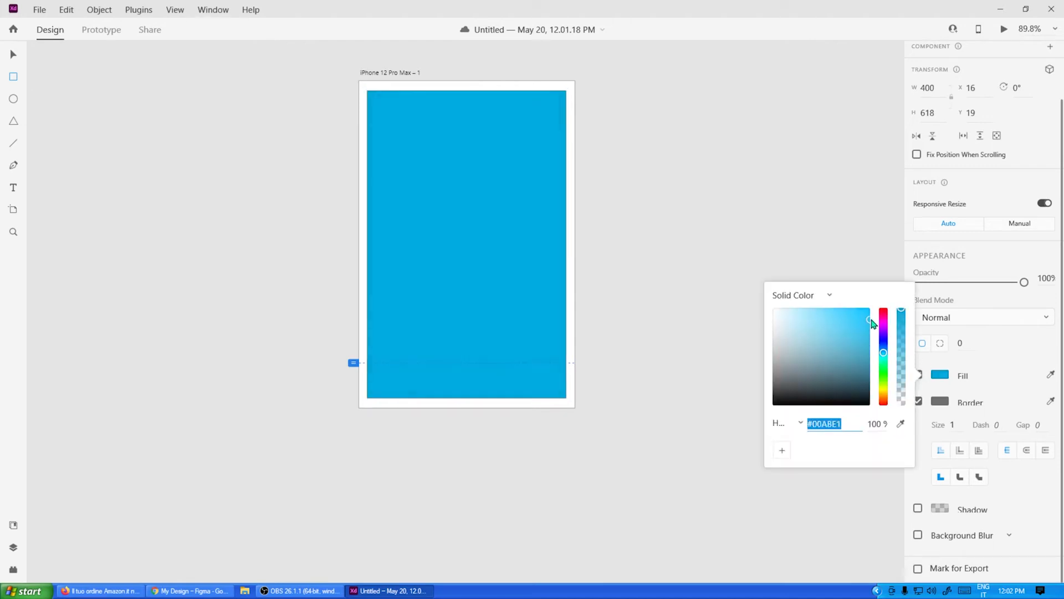
# Change the large rectangle's fill to a brighter, fully saturated sky blue and remove its border.
pyautogui.moveTo(873, 323); pyautogui.dragTo(883, 302)
pyautogui.click(981, 365)
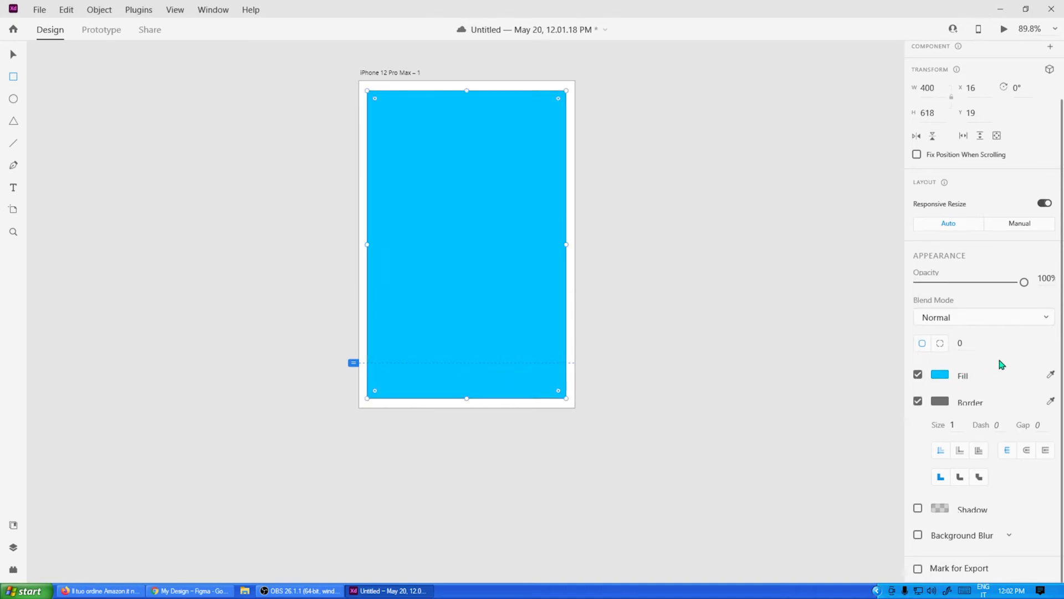
pyautogui.click(917, 403)
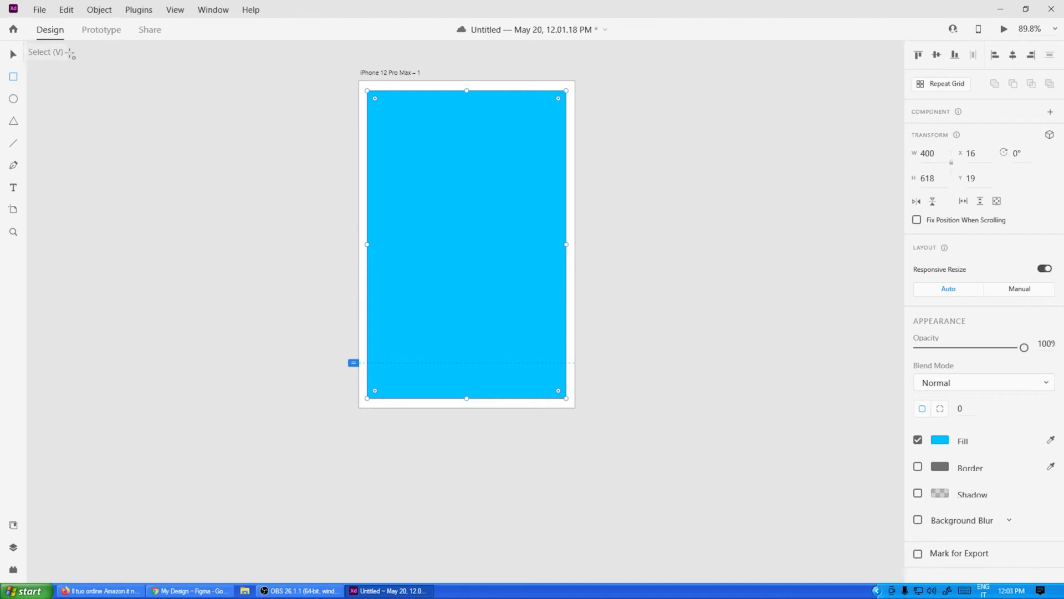
# Round all four corners of the blue rectangle to a radius of 16.
pyautogui.click(13, 54)
pyautogui.moveTo(558, 390)
pyautogui.mouseDown()
pyautogui.moveTo(551, 373)
pyautogui.moveTo(570, 399)
pyautogui.mouseUp()
pyautogui.moveTo(559, 392)
pyautogui.mouseDown()
pyautogui.moveTo(550, 369)
pyautogui.moveTo(560, 387)
pyautogui.mouseUp()
pyautogui.click(969, 409)
pyautogui.press('Down')
pyautogui.press('Down')
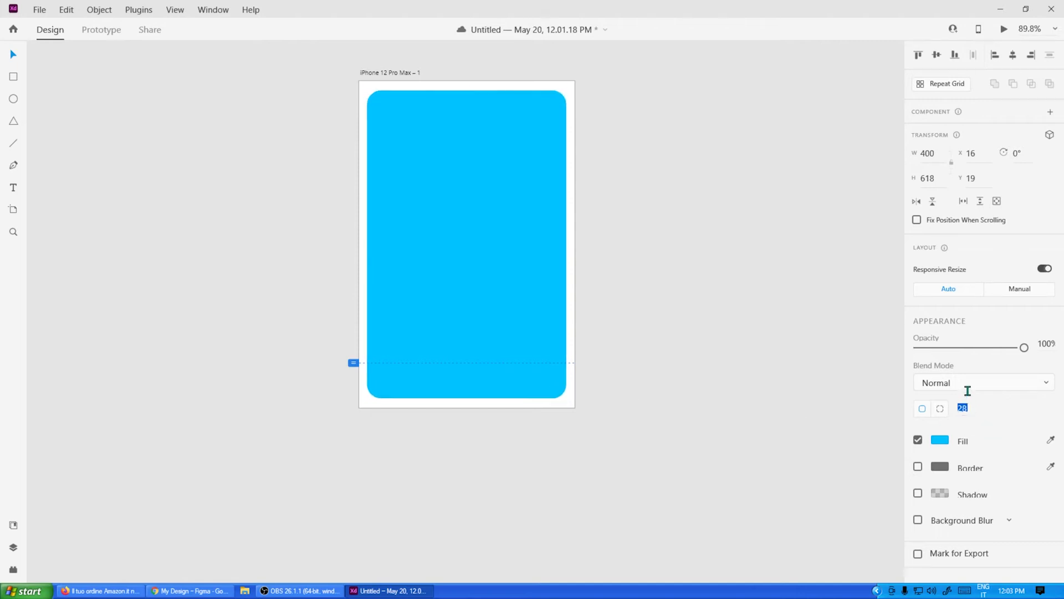
pyautogui.click(968, 408)
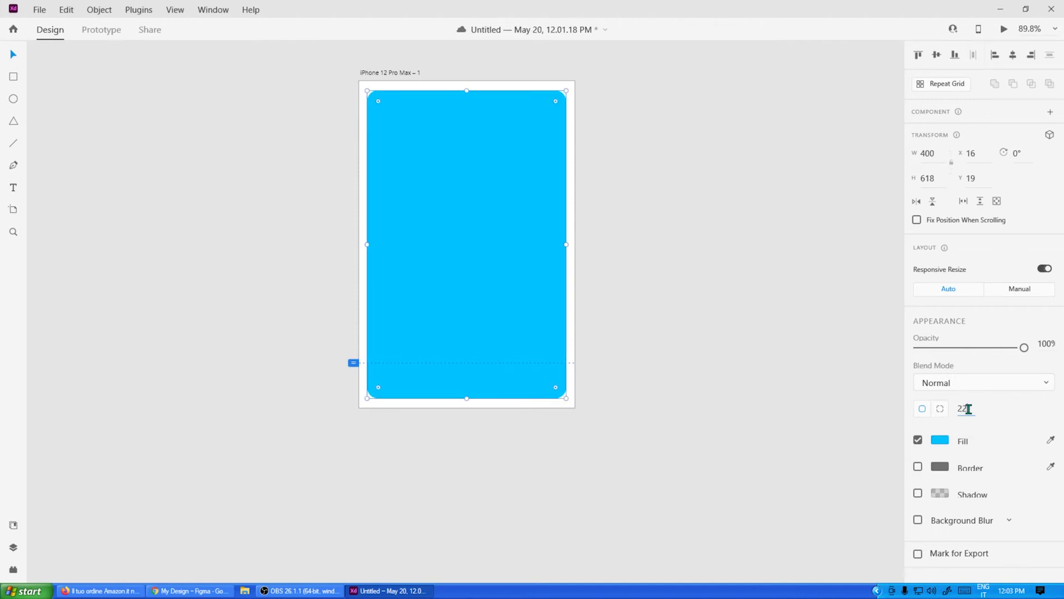
pyautogui.click(968, 408)
pyautogui.press('Down')
pyautogui.press('Down')
pyautogui.press('Down')
pyautogui.press('Down')
pyautogui.press('Down')
pyautogui.press('Down')
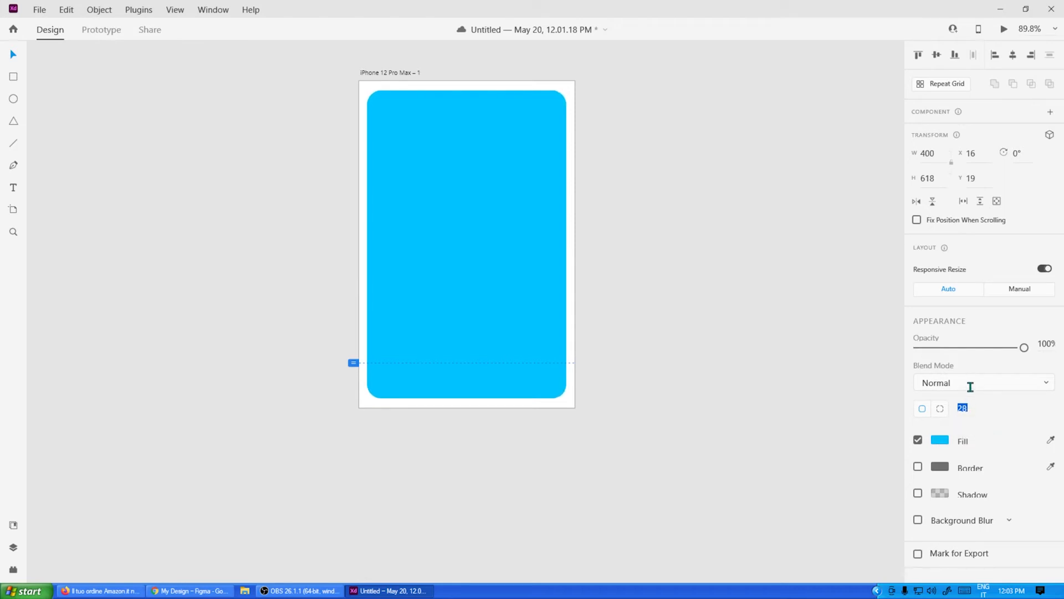
pyautogui.press('Down')
pyautogui.write('16')
pyautogui.press('Return')
pyautogui.click(599, 255)
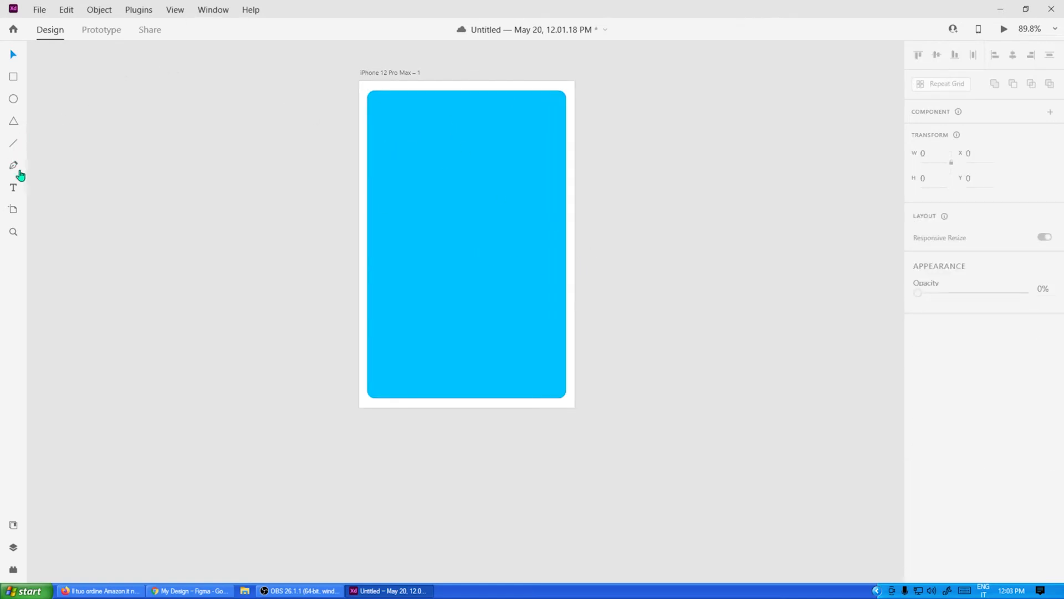
# Add the text "Design" as a heading inside the top of the blue rectangle, enlarged to about size 49 at about X 51, Y 49.
pyautogui.click(396, 120)
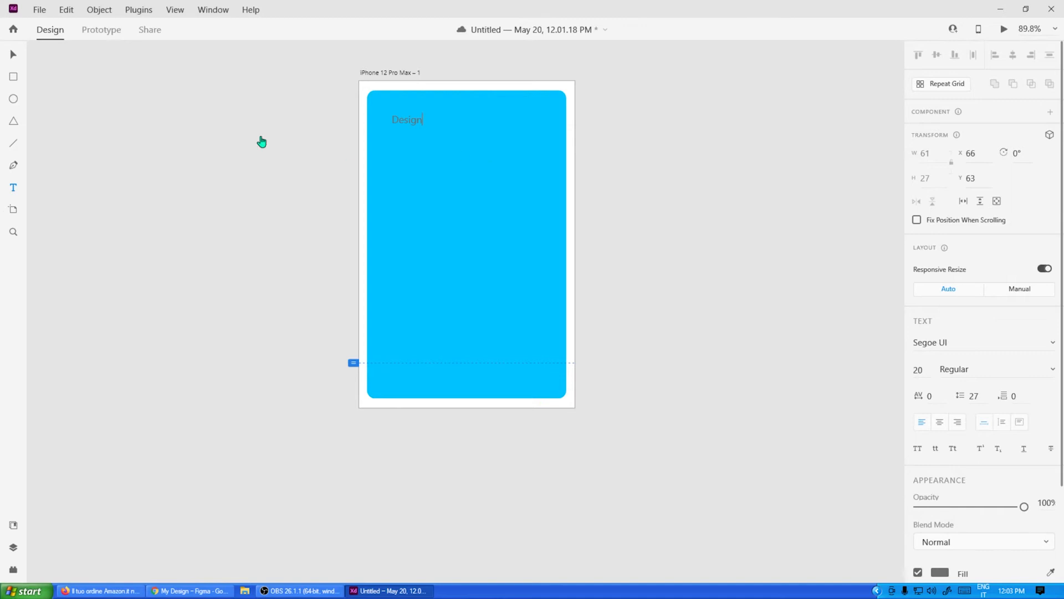
pyautogui.press('Escape')
pyautogui.moveTo(407, 127); pyautogui.dragTo(407, 142)
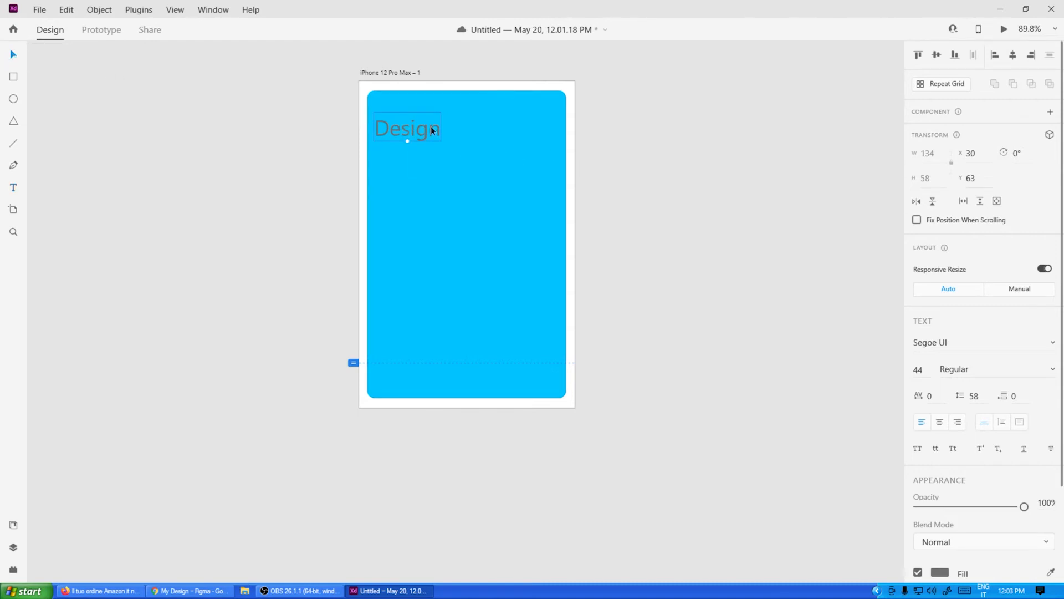
pyautogui.moveTo(416, 127)
pyautogui.mouseDown()
pyautogui.moveTo(430, 118)
pyautogui.moveTo(418, 137)
pyautogui.moveTo(428, 122)
pyautogui.mouseUp()
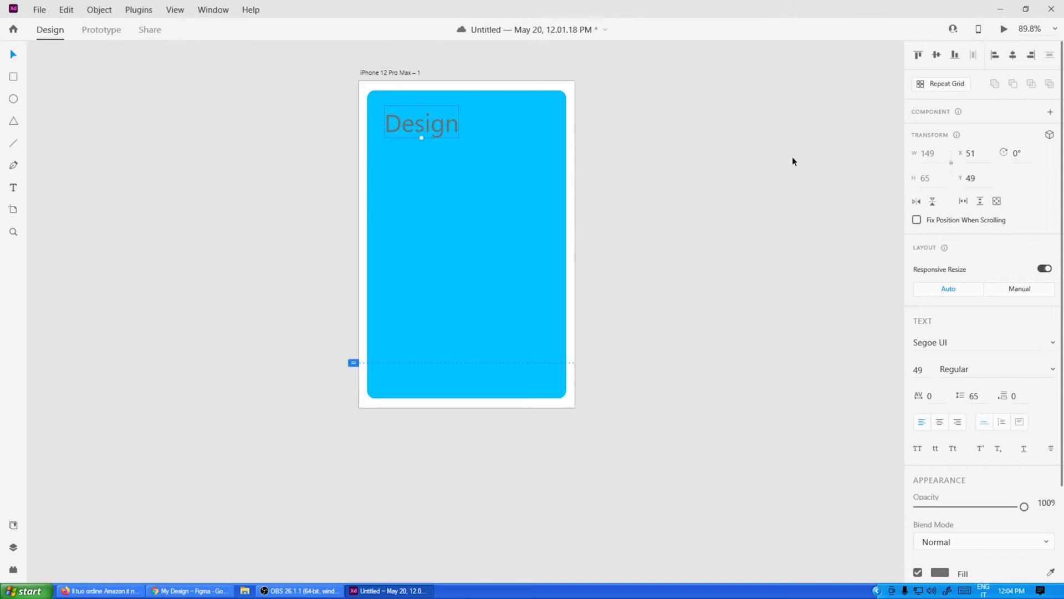
# Change the fill colour of the "Design" heading to white (#FFFFFF).
pyautogui.scroll(-3, 947, 313)
pyautogui.scroll(-1, 947, 314)
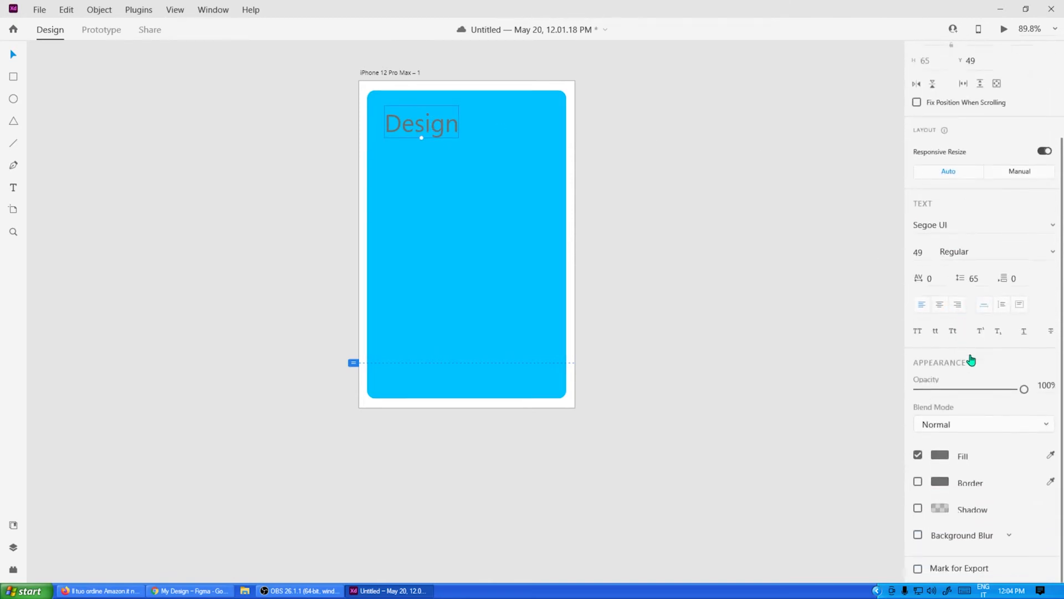
pyautogui.click(941, 458)
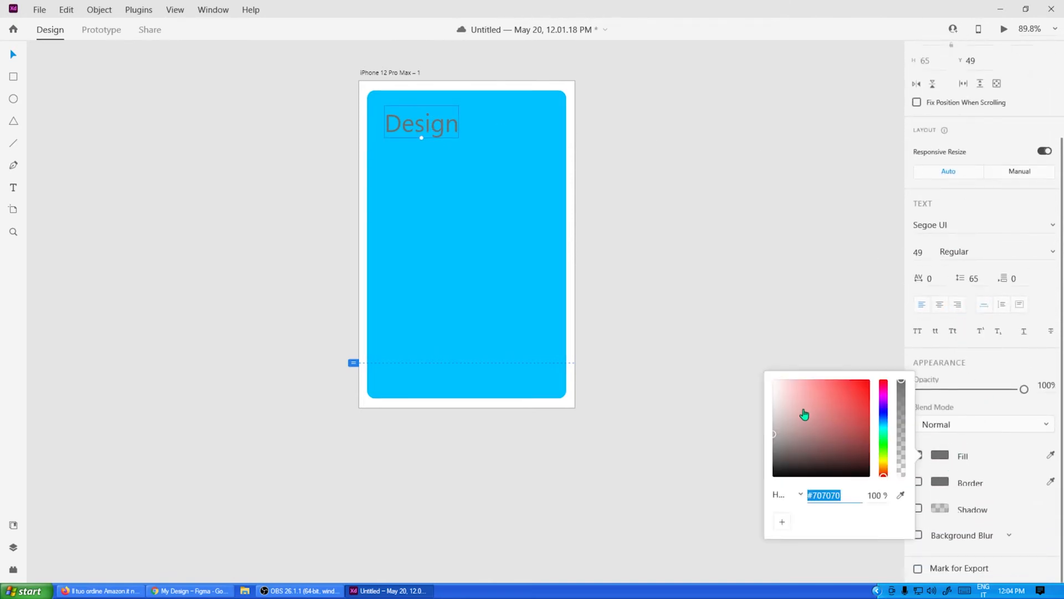
pyautogui.moveTo(803, 410); pyautogui.dragTo(755, 373)
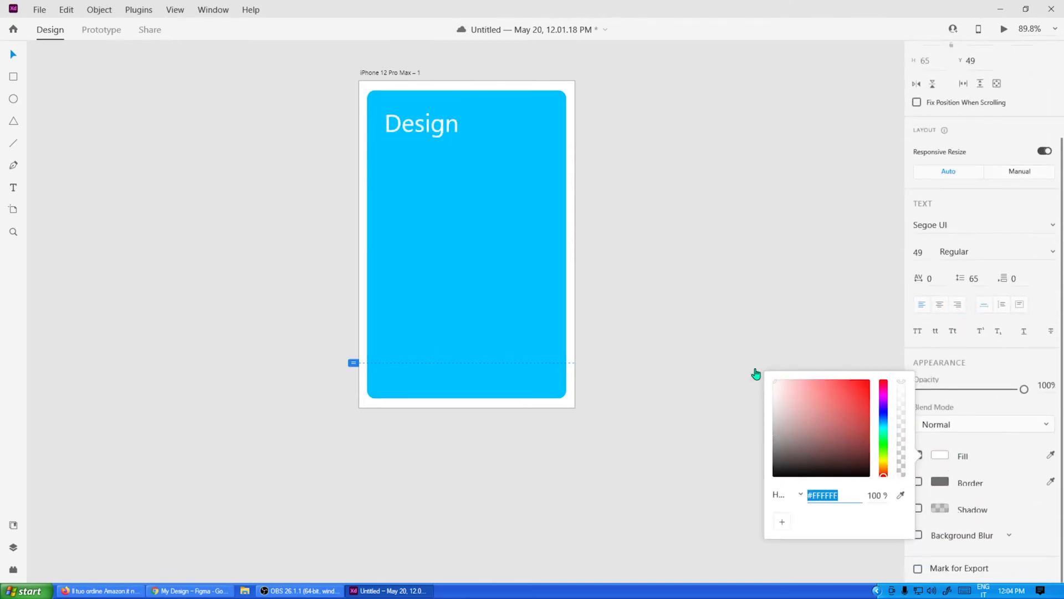
# Try out different fonts on the "Design" heading and set it to Yu Gothic.
pyautogui.doubleClick(422, 113)
pyautogui.click(964, 228)
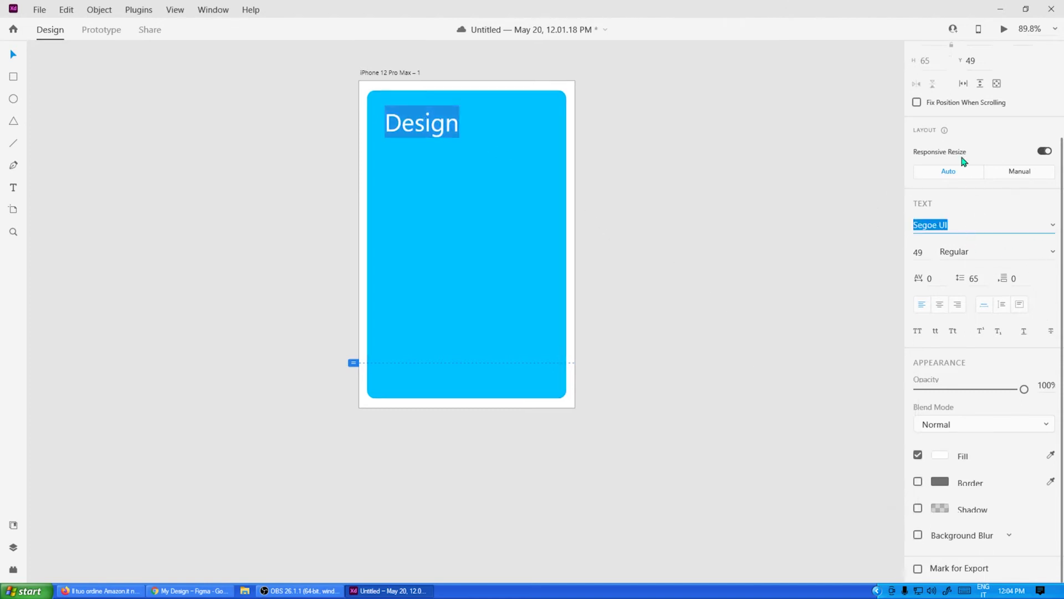
pyautogui.click(973, 224)
pyautogui.press('Up')
pyautogui.press('Up')
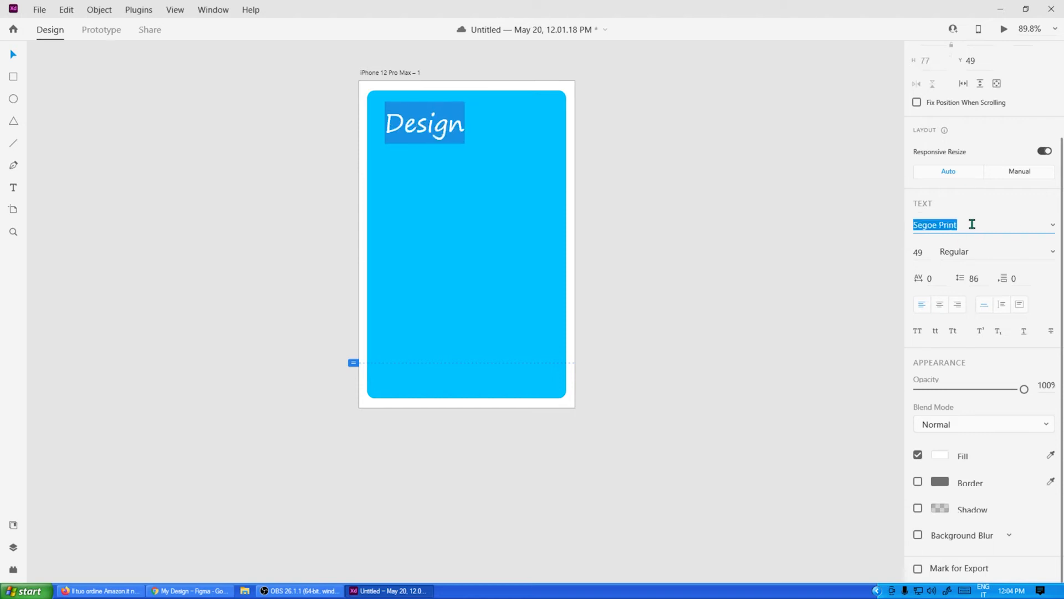
pyautogui.press('Down')
pyautogui.press('Down')
pyautogui.press('Down')
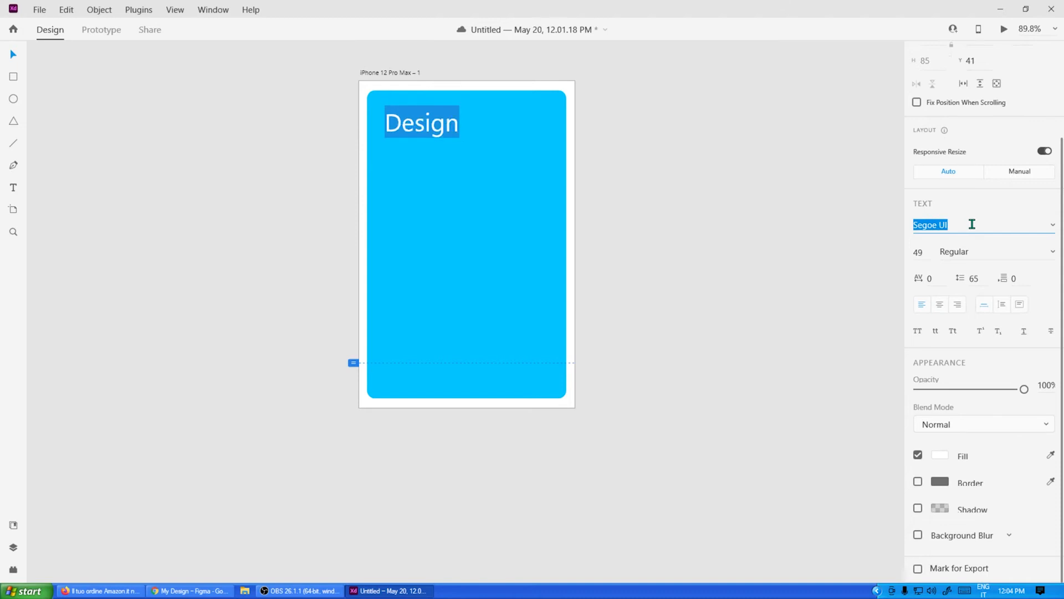
pyautogui.press('Down')
pyautogui.press('Down')
pyautogui.press('Down')
pyautogui.press('Down')
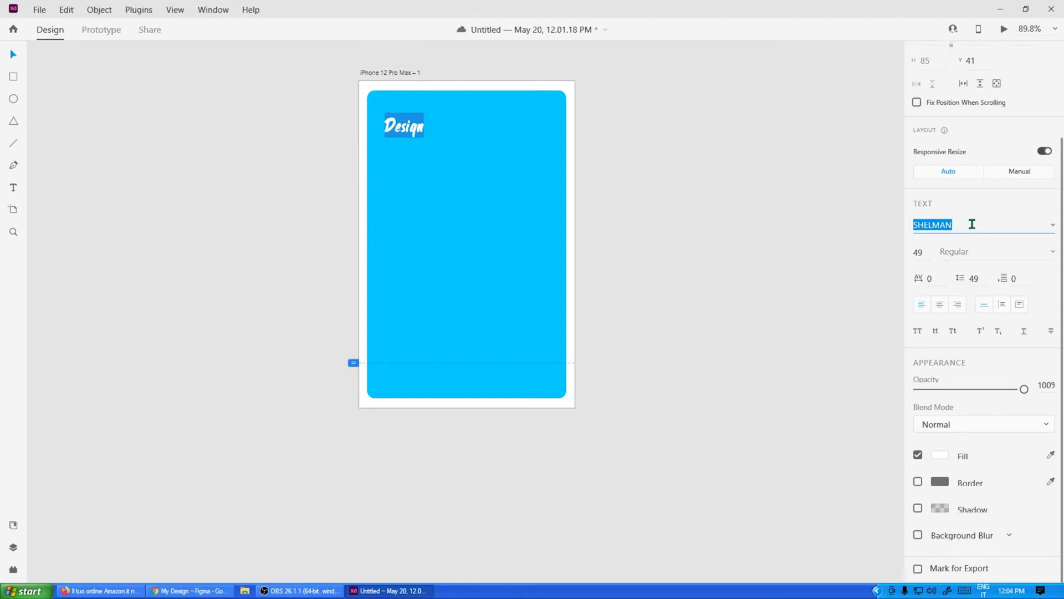
pyautogui.press('Down')
pyautogui.press('Down')
pyautogui.press('Down')
pyautogui.press('Down')
pyautogui.press('Down')
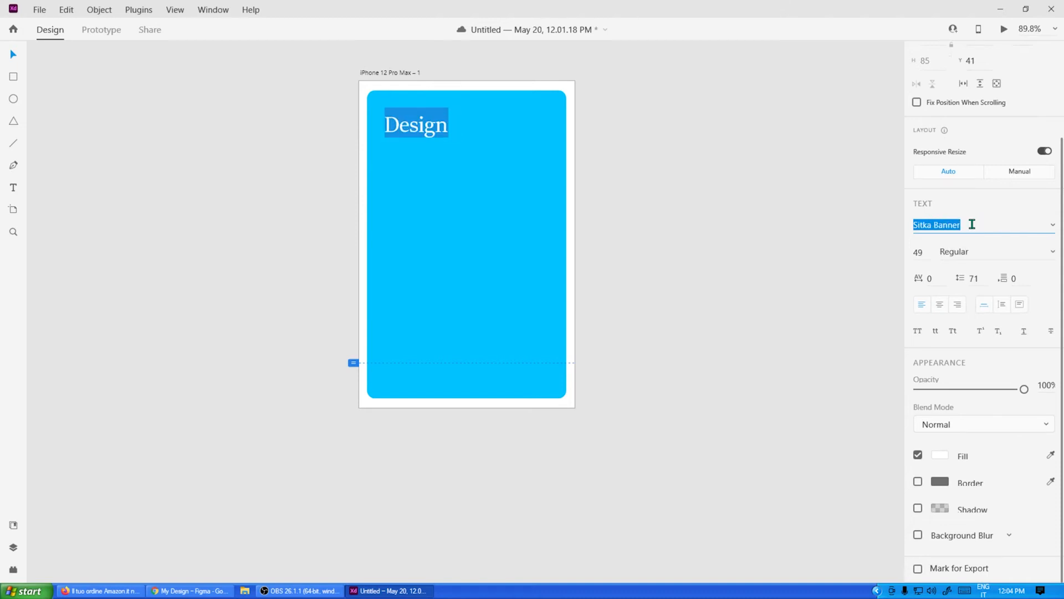
pyautogui.press('Down')
pyautogui.press('Down')
pyautogui.press('Down')
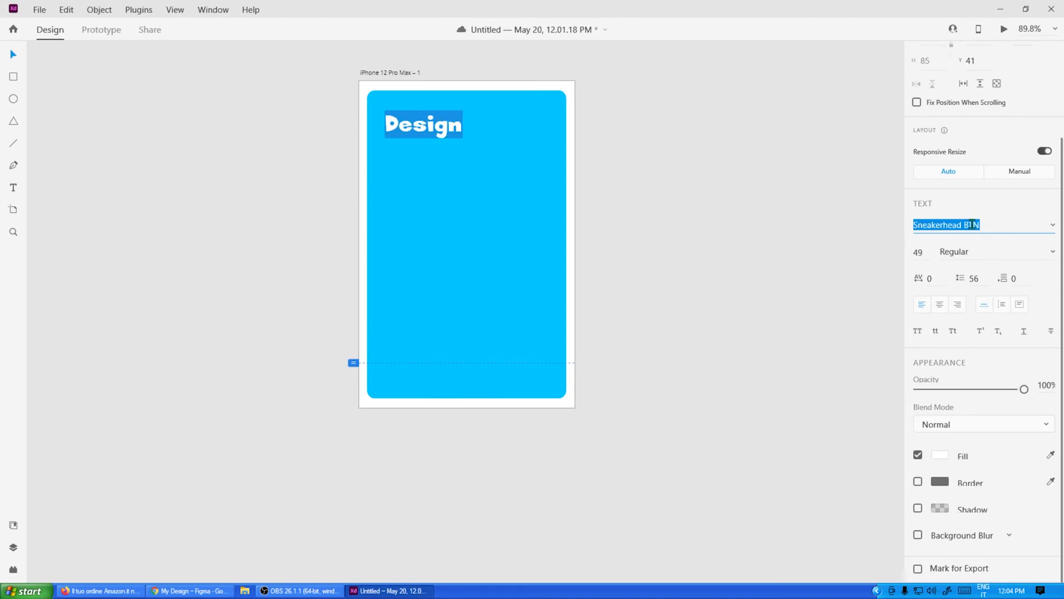
pyautogui.press('Down')
pyautogui.press('Down')
pyautogui.press('Down')
pyautogui.press('Down')
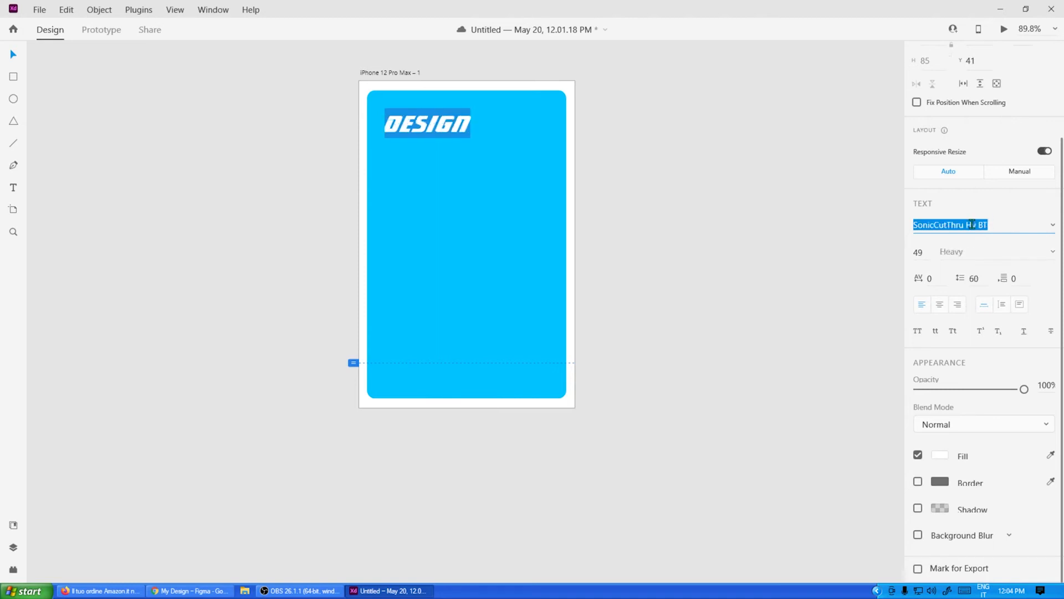
pyautogui.press('Down')
pyautogui.press('Down')
pyautogui.press('Down')
pyautogui.press('Down')
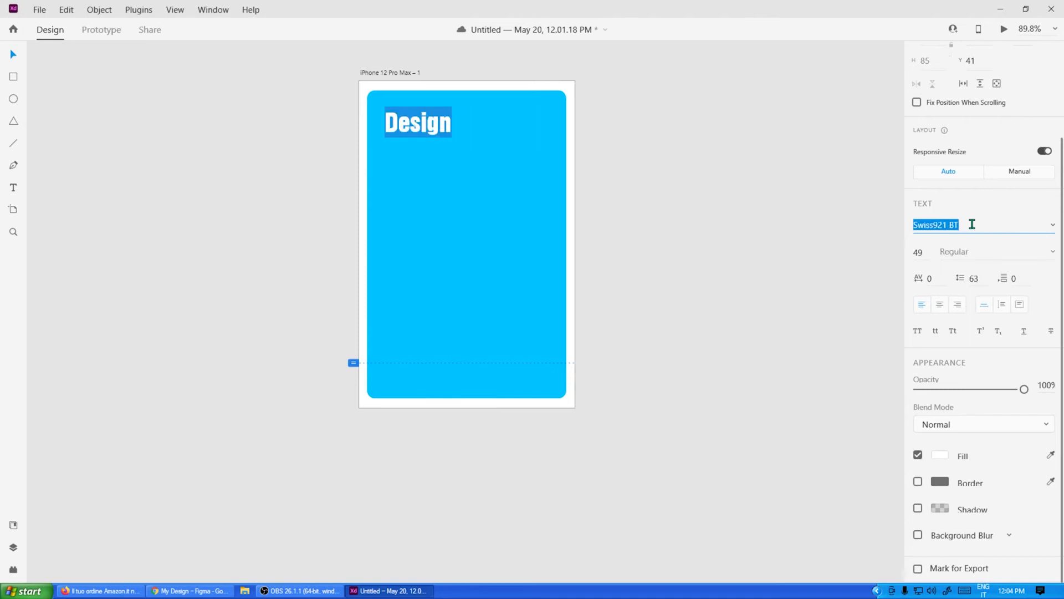
pyautogui.press('Down')
pyautogui.press('Down')
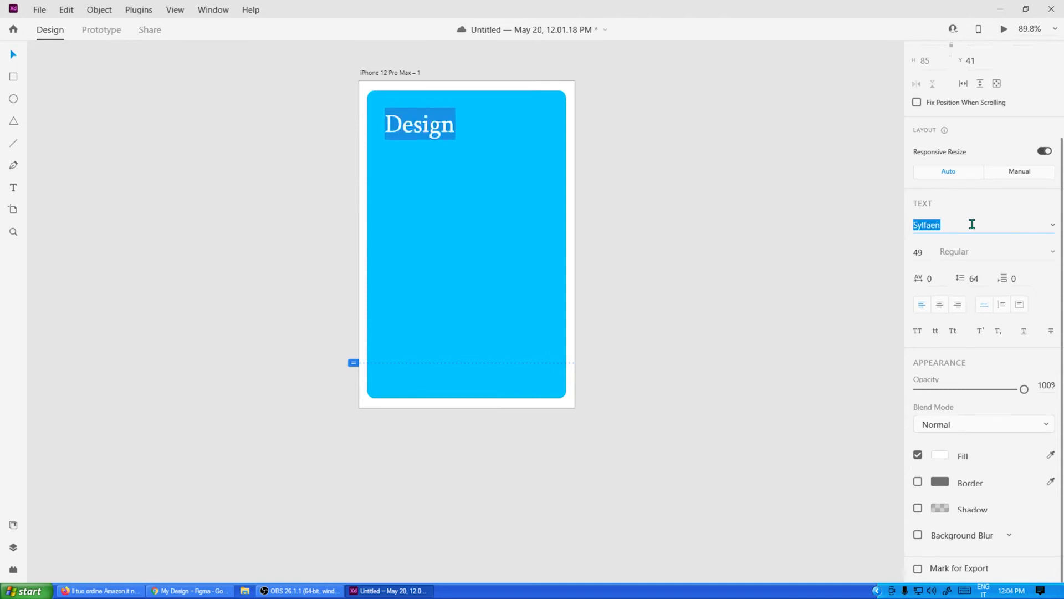
pyautogui.press('Up')
pyautogui.press('Down')
pyautogui.press('Down')
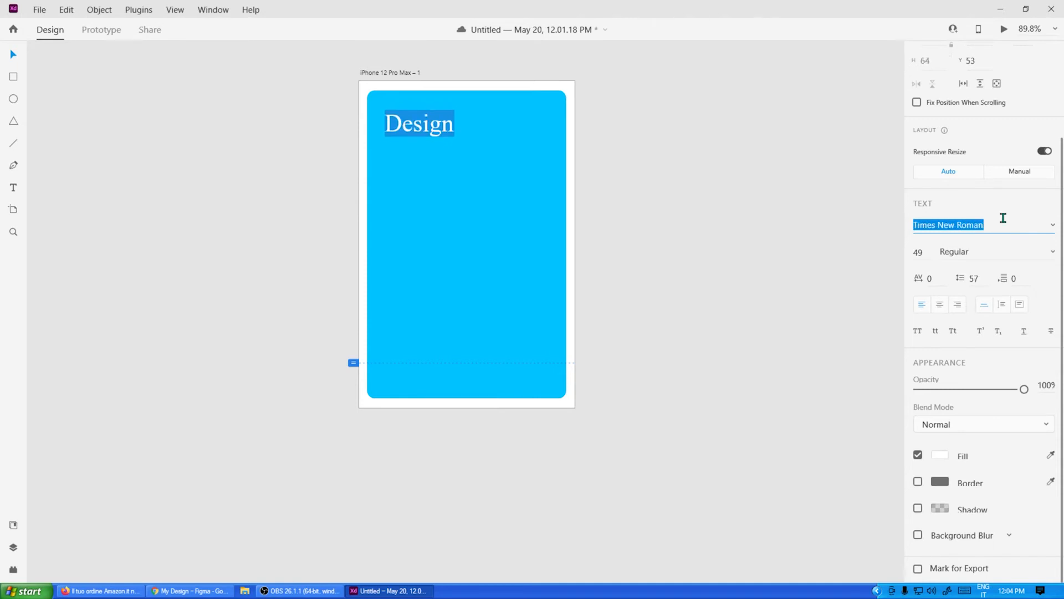
pyautogui.press('Down')
pyautogui.press('Down')
pyautogui.press('Down')
pyautogui.press('Down')
pyautogui.press('Down')
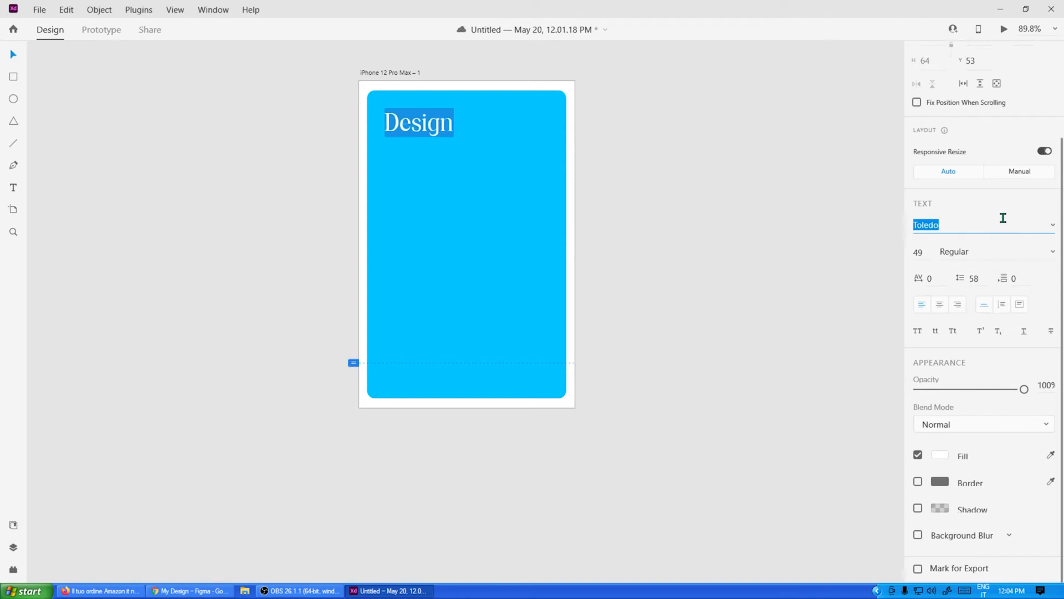
pyautogui.press('Up')
pyautogui.press('Up')
pyautogui.press('Up')
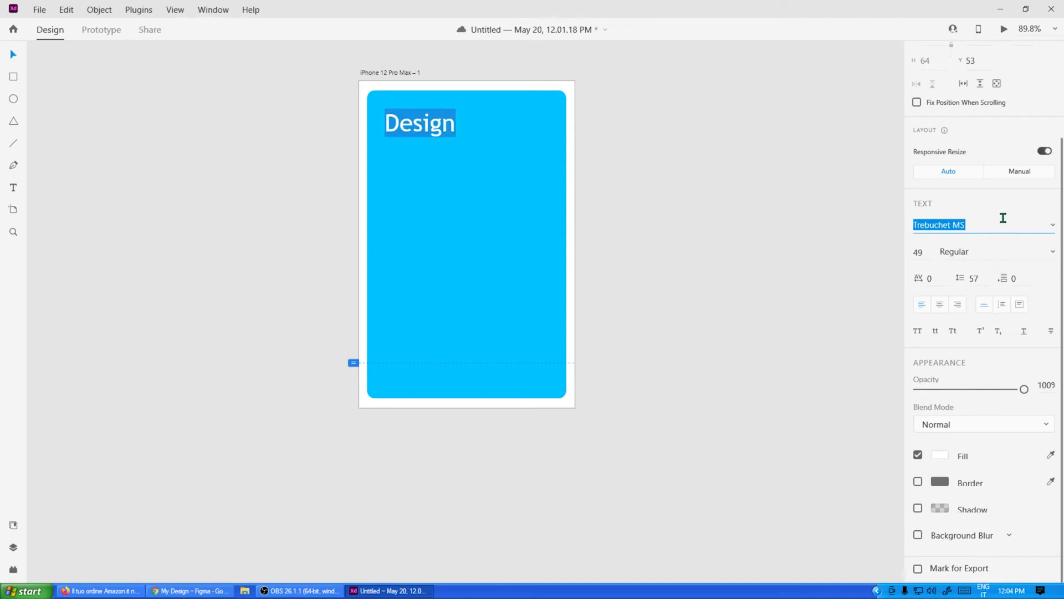
pyautogui.press('Down')
pyautogui.press('Down')
pyautogui.press('Down')
pyautogui.press('Down')
pyautogui.press('Down')
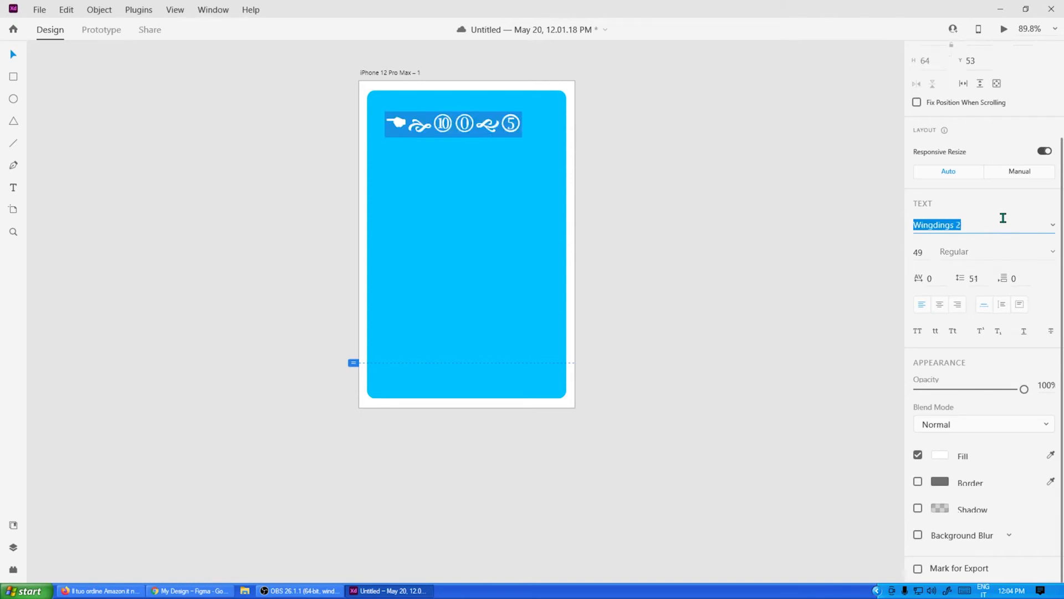
pyautogui.press('Down')
pyautogui.press('Down')
pyautogui.press('Down')
pyautogui.press('Down')
pyautogui.press('Down')
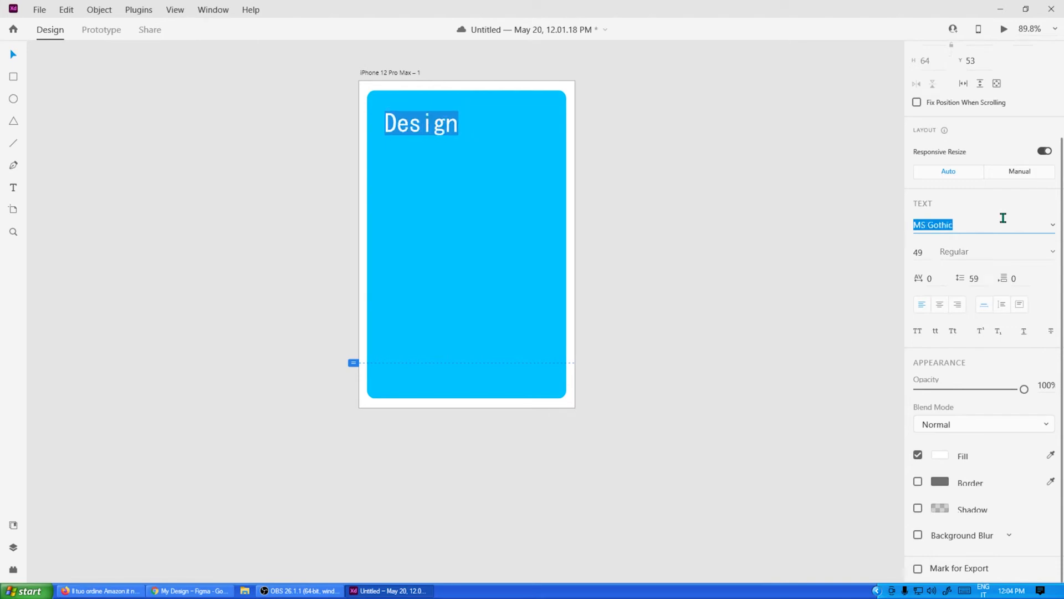
pyautogui.press('Down')
pyautogui.press('Down')
pyautogui.press('Down')
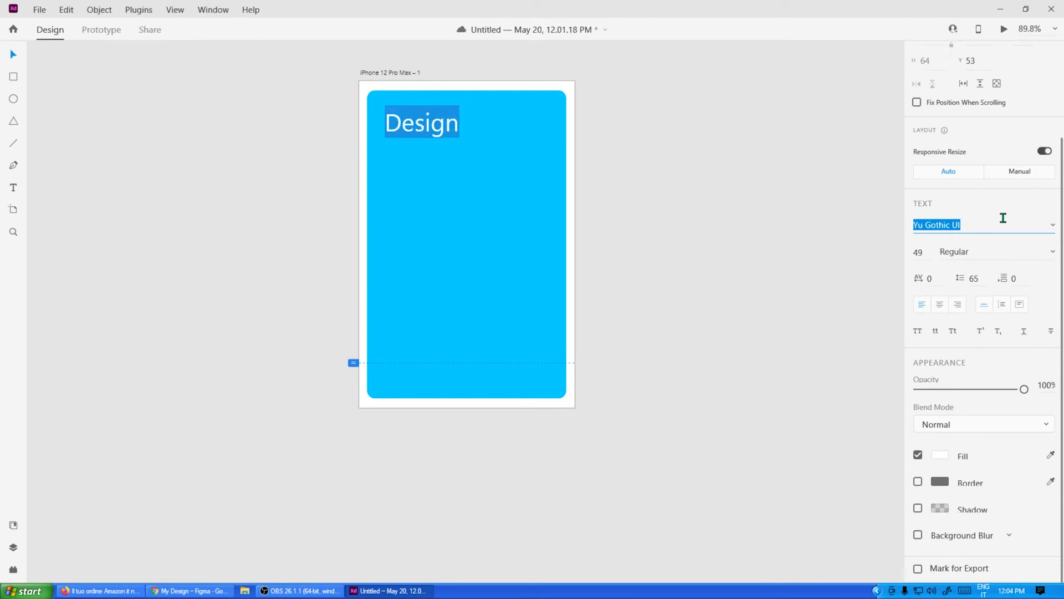
pyautogui.press('Down')
pyautogui.press('Down')
pyautogui.press('Down')
pyautogui.press('Escape')
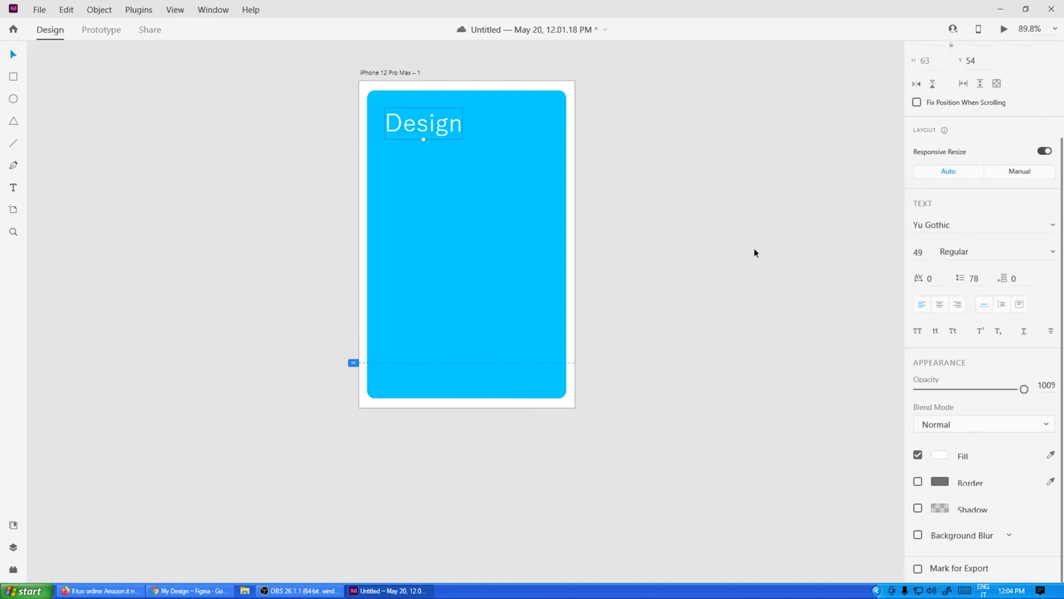
pyautogui.click(154, 122)
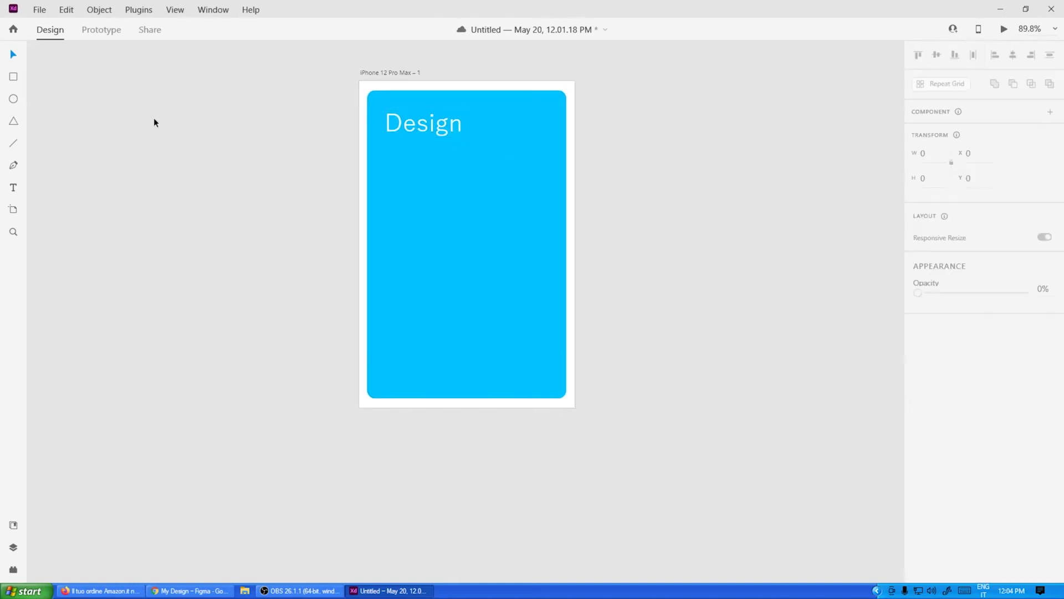
# Draw a white square about 197 × 197 below the "Design" heading and round its corners to a radius of about 27.
pyautogui.click(15, 79)
pyautogui.moveTo(389, 148)
pyautogui.mouseDown()
pyautogui.moveTo(466, 176)
pyautogui.moveTo(468, 228)
pyautogui.moveTo(489, 229)
pyautogui.moveTo(480, 214)
pyautogui.moveTo(443, 203)
pyautogui.moveTo(545, 254)
pyautogui.moveTo(487, 207)
pyautogui.moveTo(521, 234)
pyautogui.moveTo(497, 211)
pyautogui.moveTo(541, 224)
pyautogui.mouseUp()
pyautogui.moveTo(555, 237)
pyautogui.mouseDown()
pyautogui.moveTo(570, 244)
pyautogui.moveTo(478, 231)
pyautogui.mouseUp()
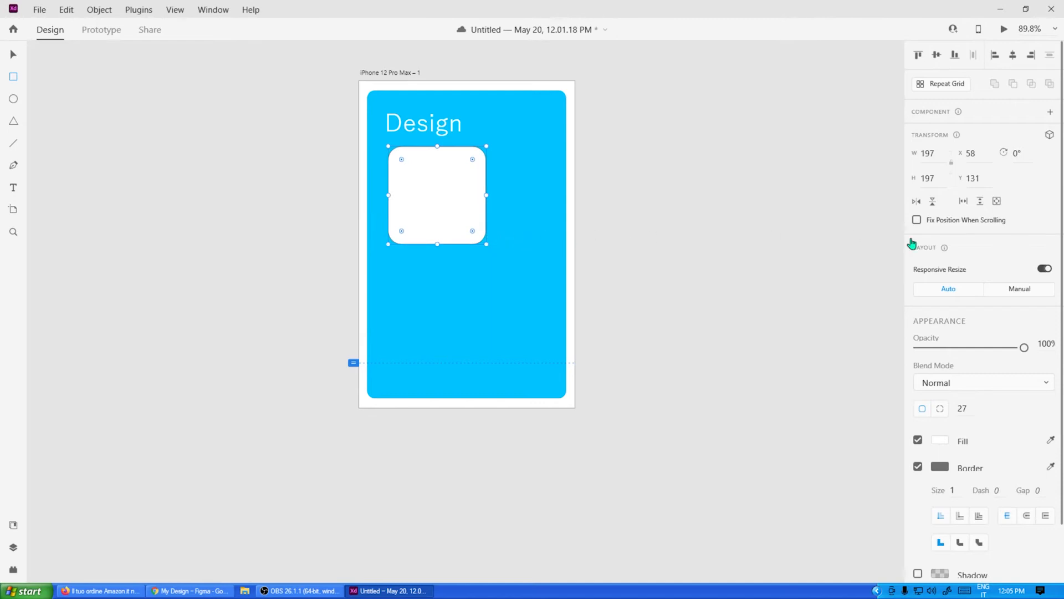
# Remove the white square's border and give it a shadow with a blur of 15.
pyautogui.click(917, 468)
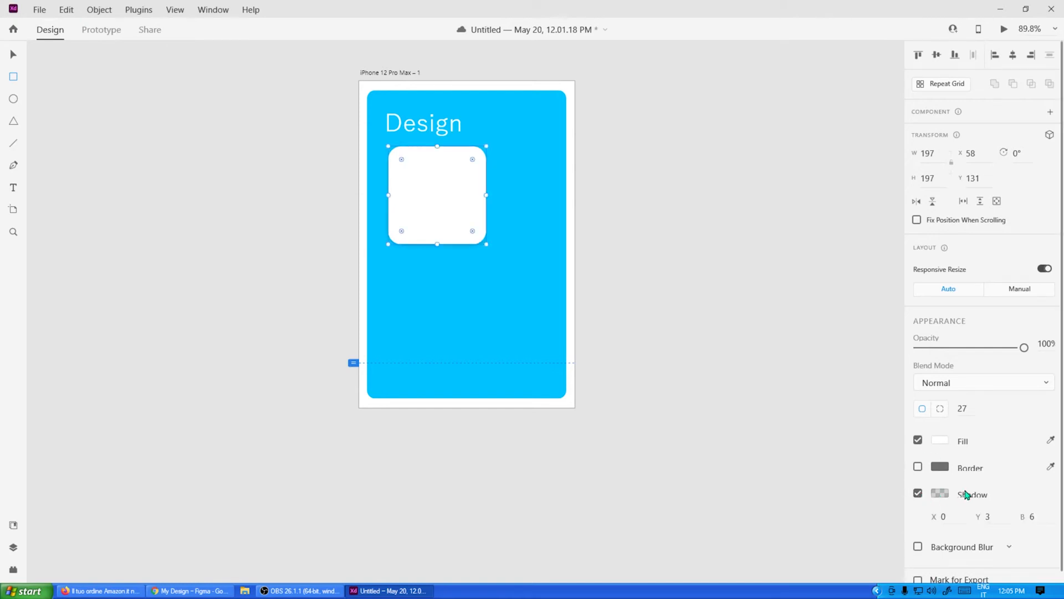
pyautogui.scroll(-1, 914, 496)
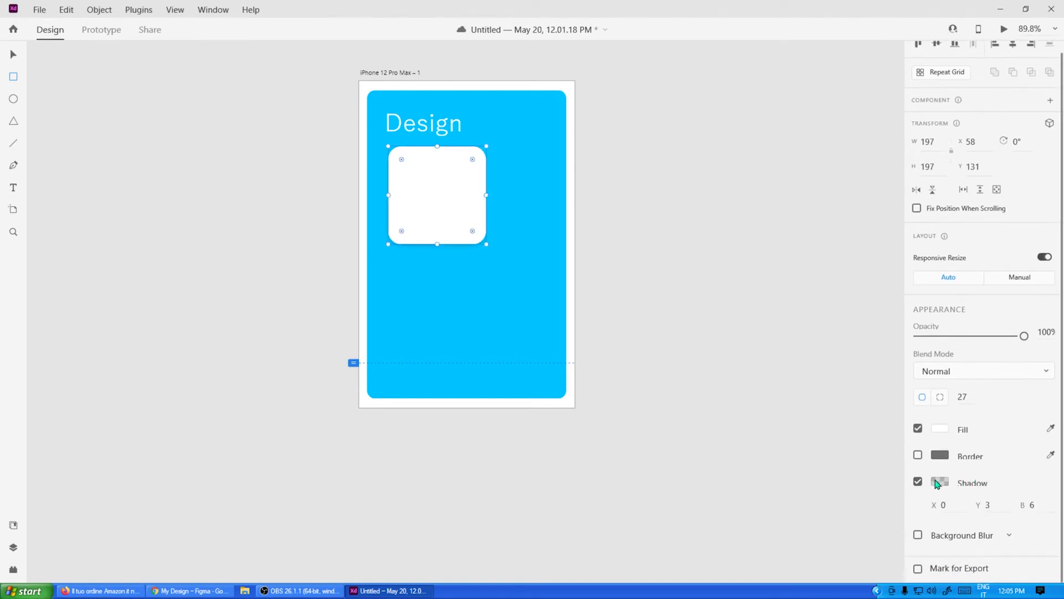
pyautogui.click(1029, 506)
pyautogui.press('Up')
pyautogui.press('Up')
pyautogui.press('Up')
pyautogui.press('Up')
pyautogui.press('Up')
pyautogui.press('Up')
pyautogui.press('Up')
pyautogui.press('Up')
pyautogui.press('Up')
pyautogui.press('Up')
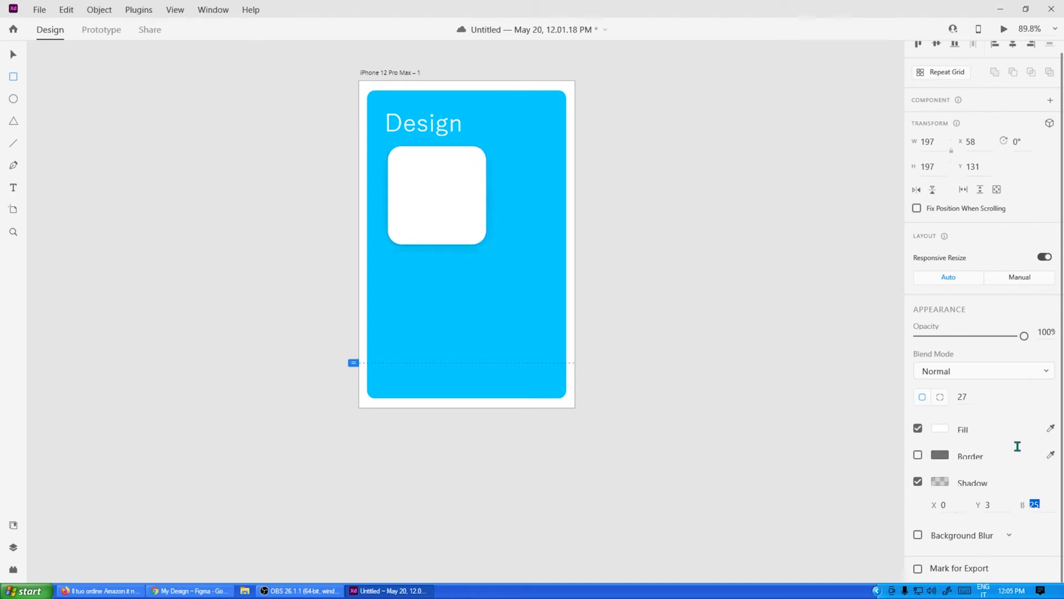
pyautogui.press('Down')
# Set the vertical (Y) offset of the white square's shadow to 6.
pyautogui.click(1000, 505)
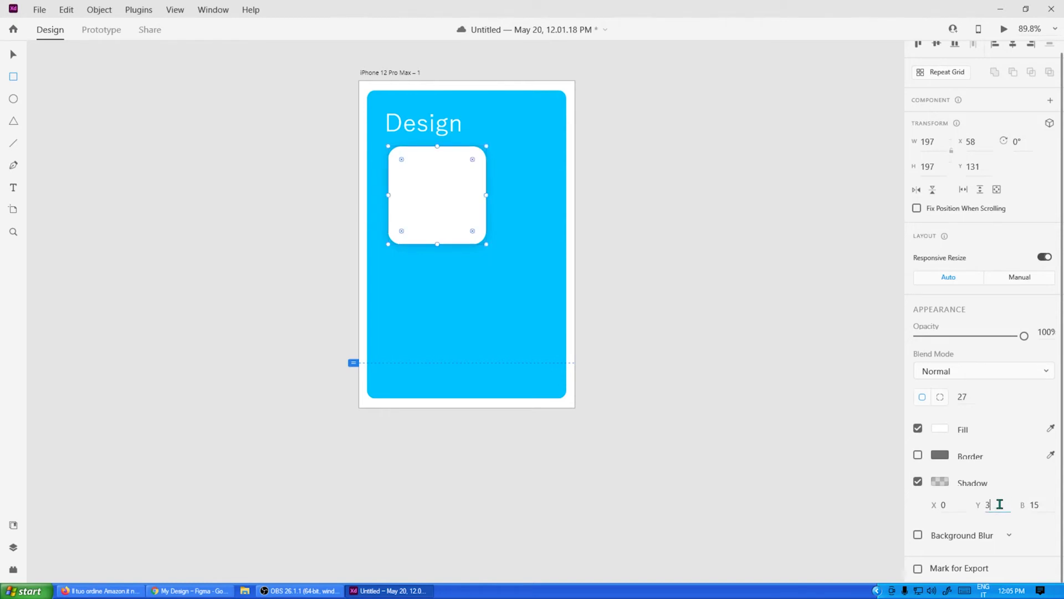
pyautogui.press('Up')
pyautogui.press('Up')
pyautogui.press('Up')
pyautogui.press('Up')
pyautogui.press('Up')
pyautogui.press('Up')
pyautogui.press('Up')
pyautogui.press('Up')
pyautogui.press('Down')
pyautogui.press('Down')
pyautogui.press('Down')
pyautogui.press('Down')
pyautogui.press('Down')
pyautogui.press('Down')
pyautogui.press('Down')
pyautogui.press('Down')
pyautogui.press('Down')
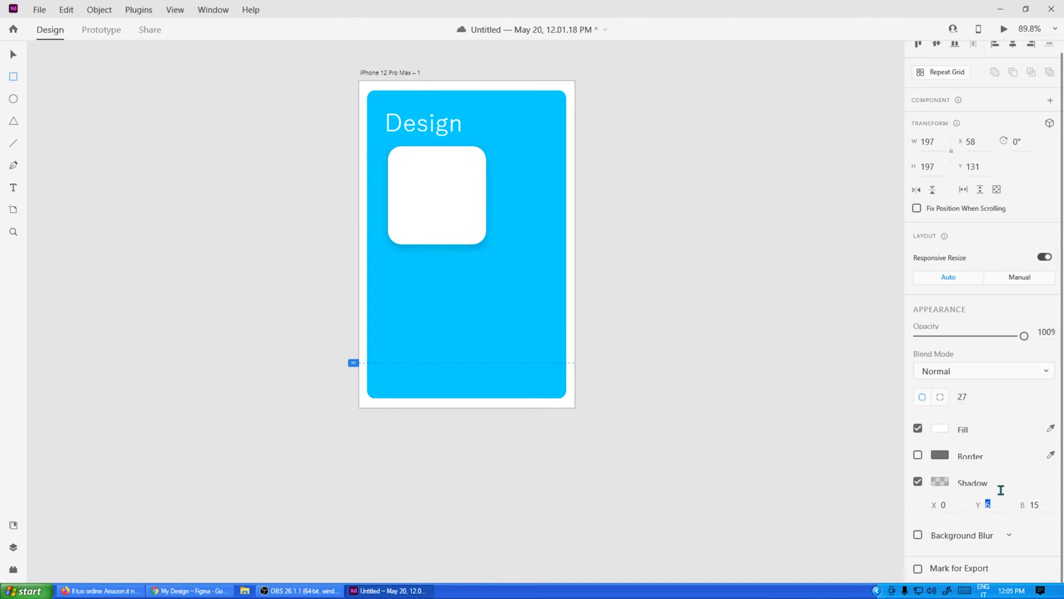
# Set the white square's shadow to a vertical (Y) offset of 10 and a blur of 19.
pyautogui.press('Up')
pyautogui.press('Up')
pyautogui.press('Tab')
pyautogui.hotkey('shift', 'Up')
pyautogui.press('Up')
# Raise the opacity of the white square's black shadow colour to 22%.
pyautogui.click(941, 481)
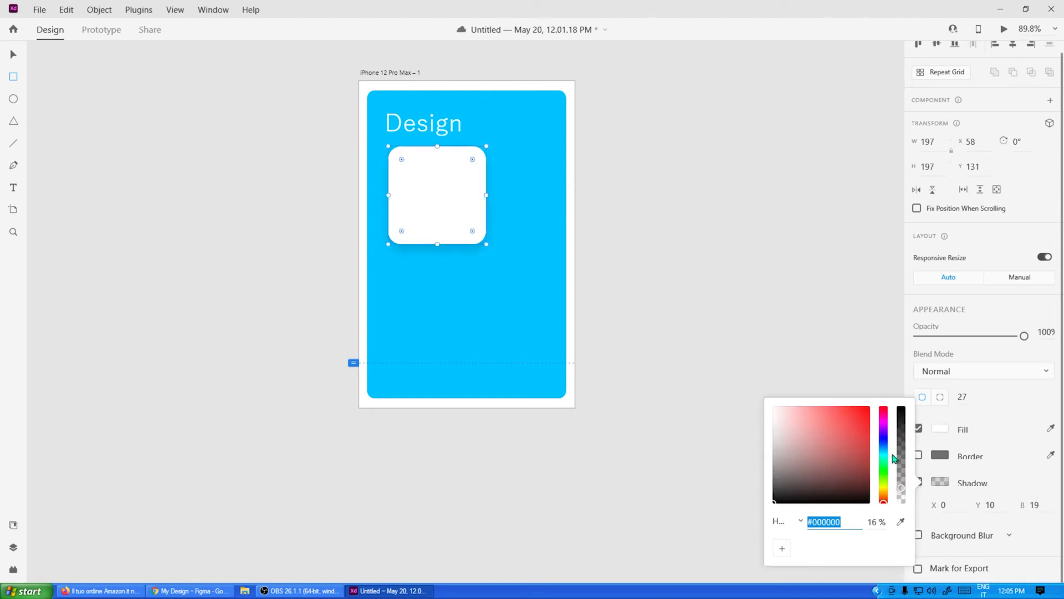
pyautogui.moveTo(901, 490); pyautogui.dragTo(904, 481)
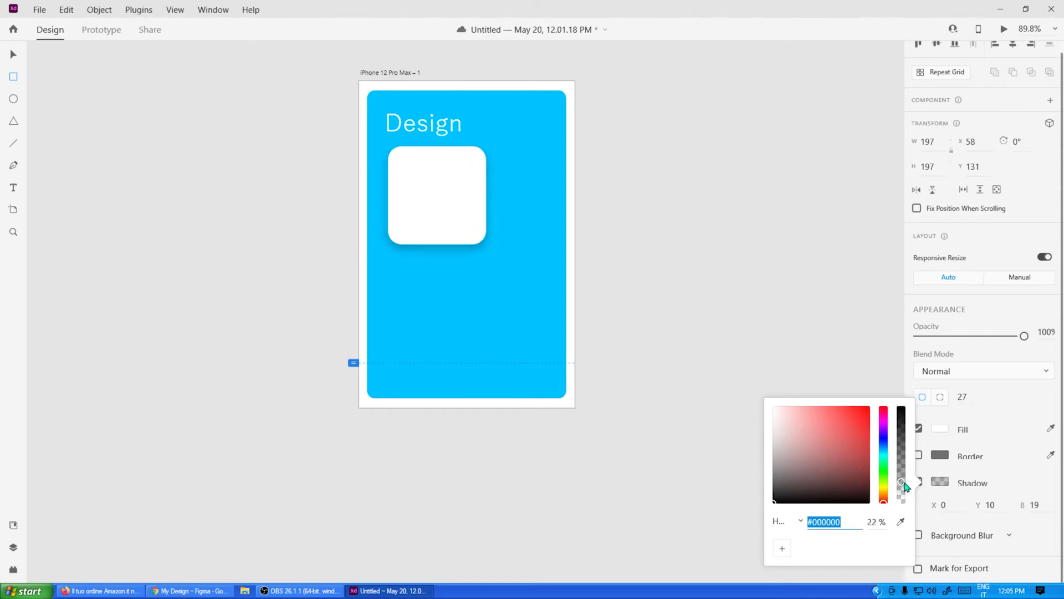
pyautogui.click(1035, 505)
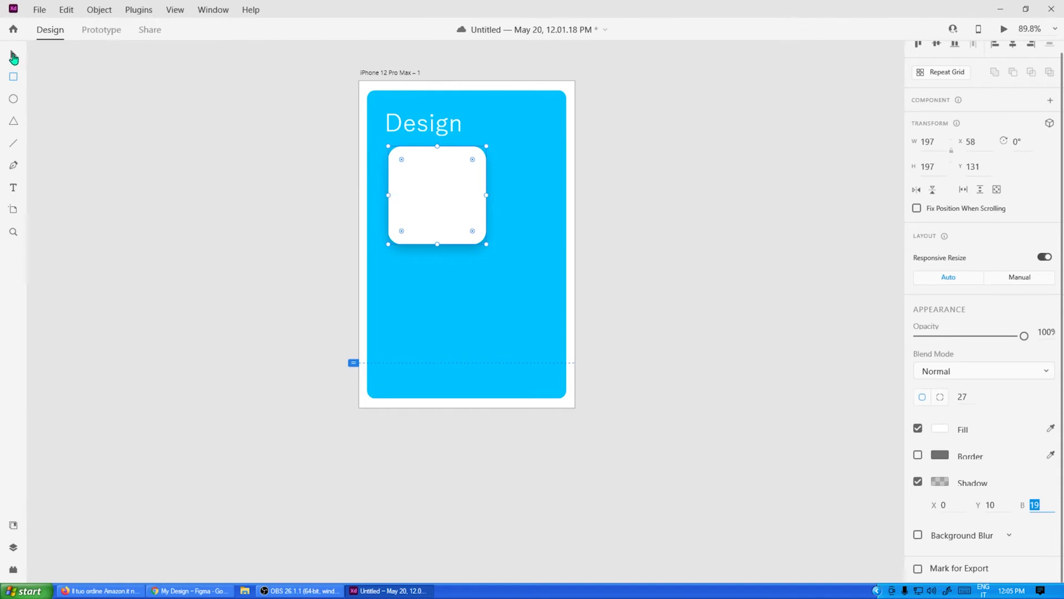
pyautogui.click(13, 56)
pyautogui.click(287, 215)
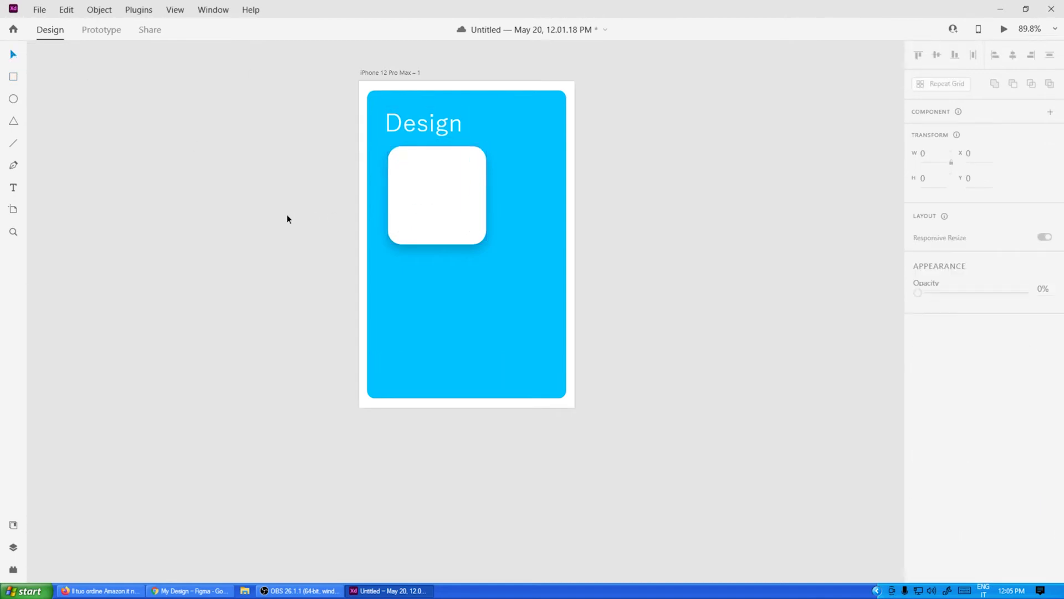
# Duplicate the white rounded card beside the first one, level with it and extending past the artboard's right edge.
pyautogui.click(424, 200)
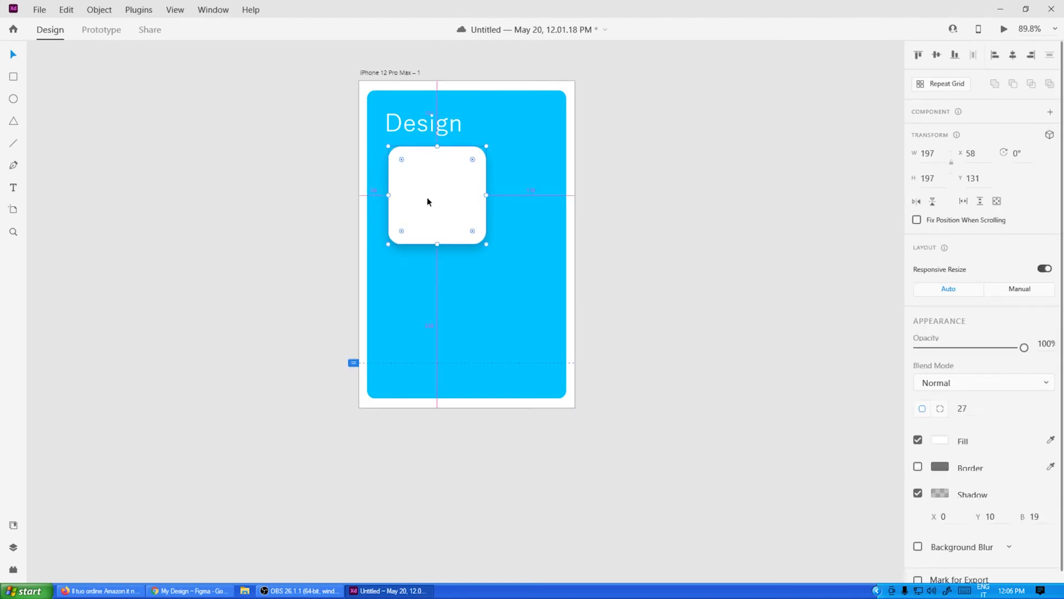
pyautogui.moveTo(427, 201); pyautogui.dragTo(546, 199)
pyautogui.click(693, 203)
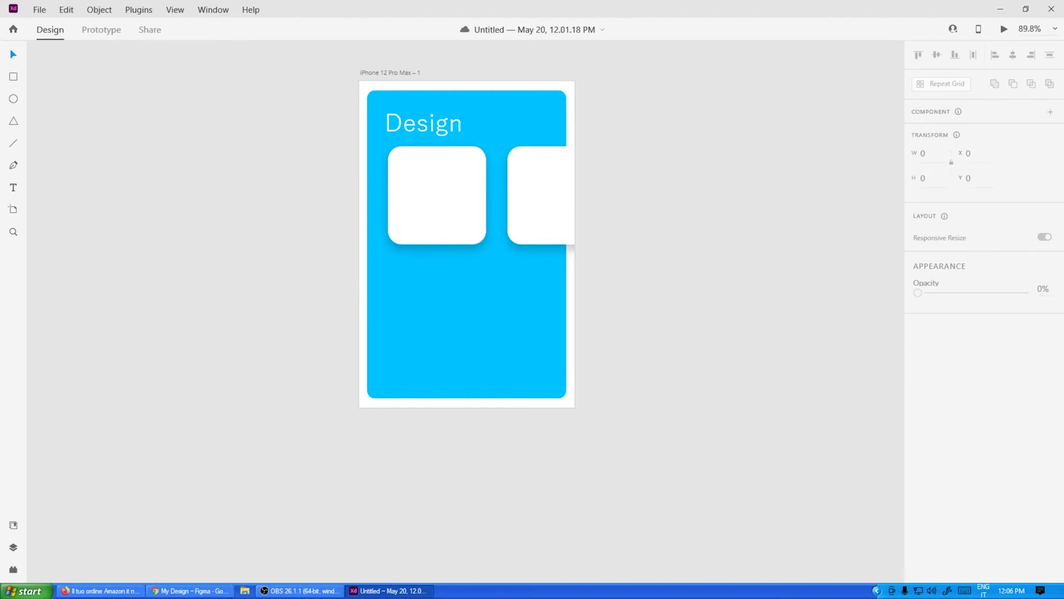
# Try to import the 004-calculator image from the png folder directly into the first white card.
pyautogui.click(244, 592)
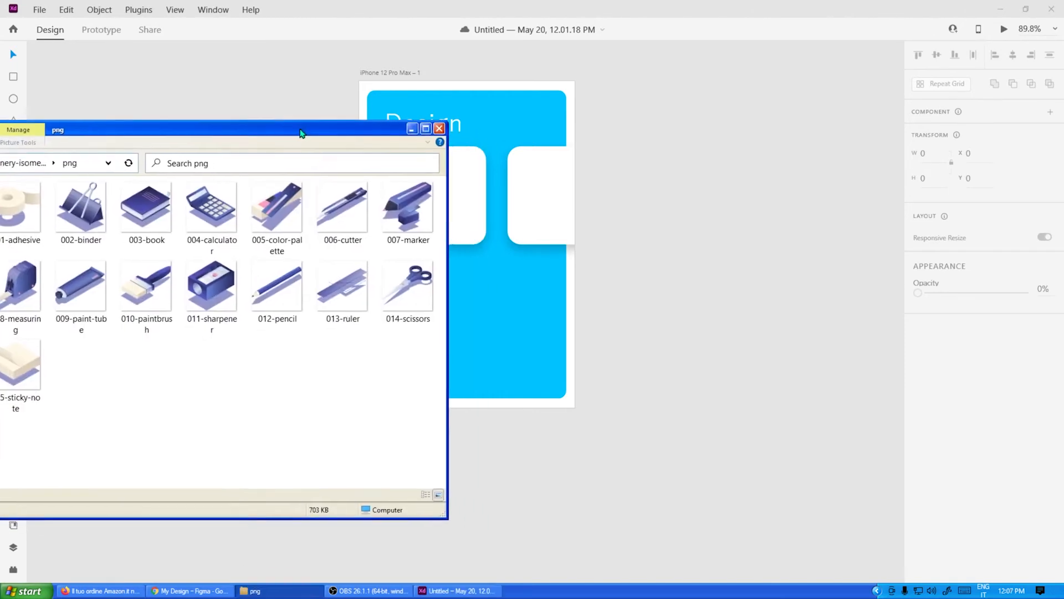
pyautogui.moveTo(301, 133); pyautogui.dragTo(256, 139)
pyautogui.moveTo(170, 212); pyautogui.dragTo(444, 202)
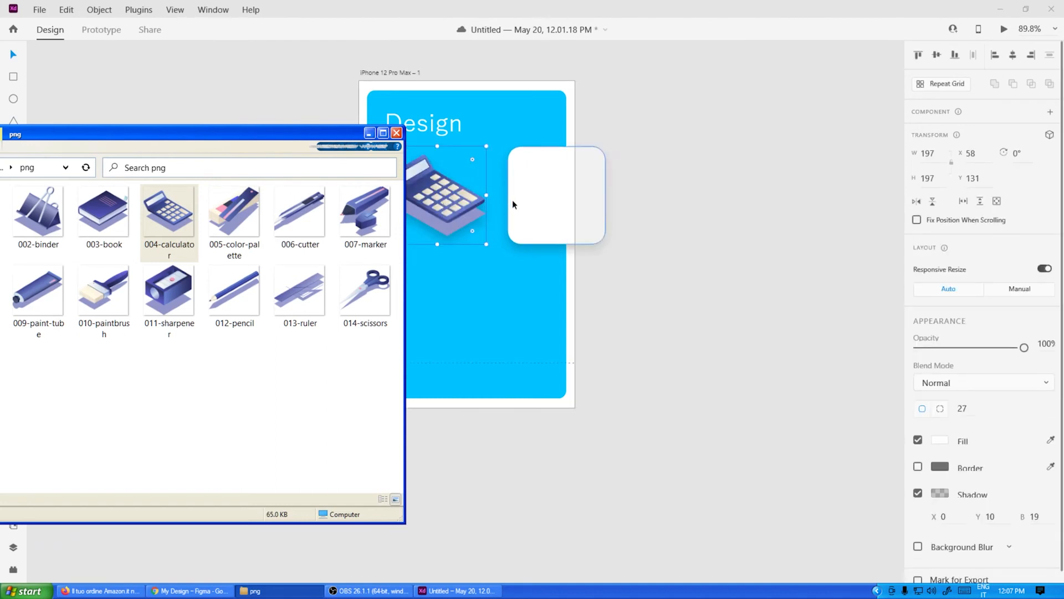
pyautogui.click(490, 104)
pyautogui.hotkey('ctrl', 'z')
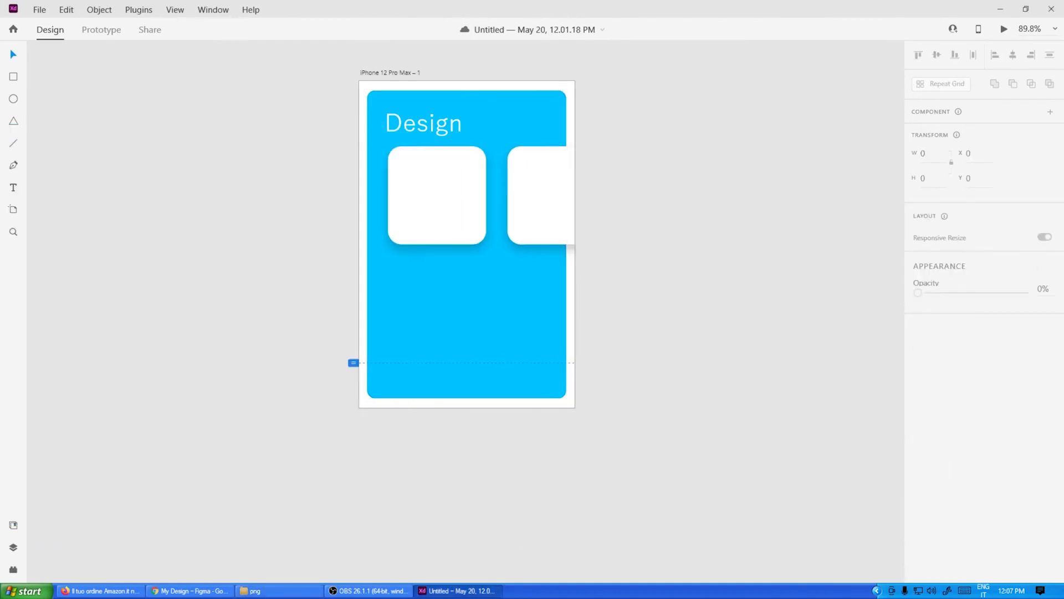
# Import the 004-calculator image onto the empty canvas beside the artboard, at about X 500, Y -24.
pyautogui.click(255, 591)
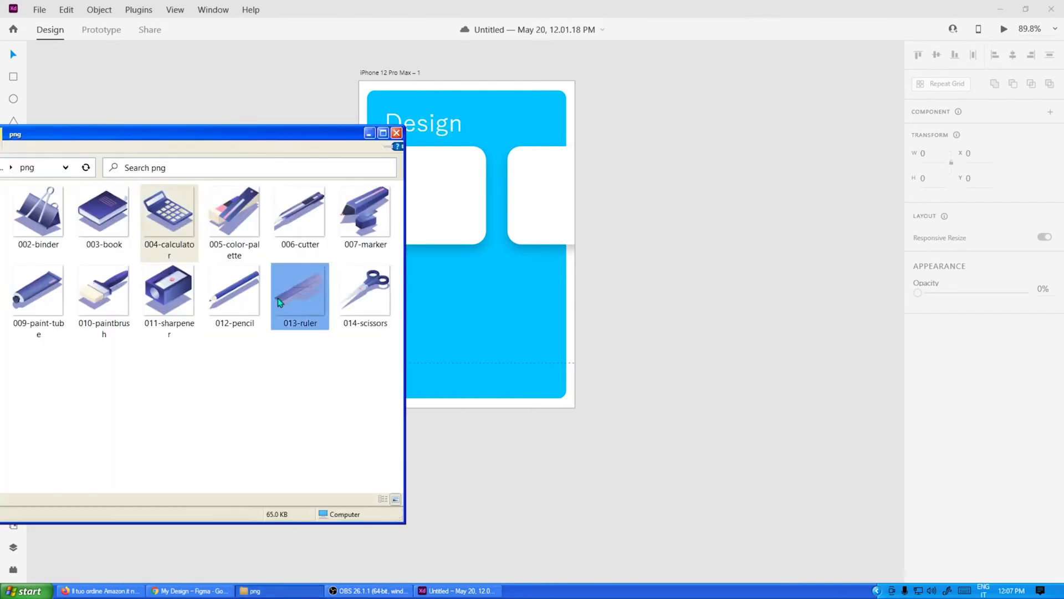
pyautogui.moveTo(280, 302); pyautogui.dragTo(682, 292)
pyautogui.moveTo(764, 390); pyautogui.dragTo(689, 167)
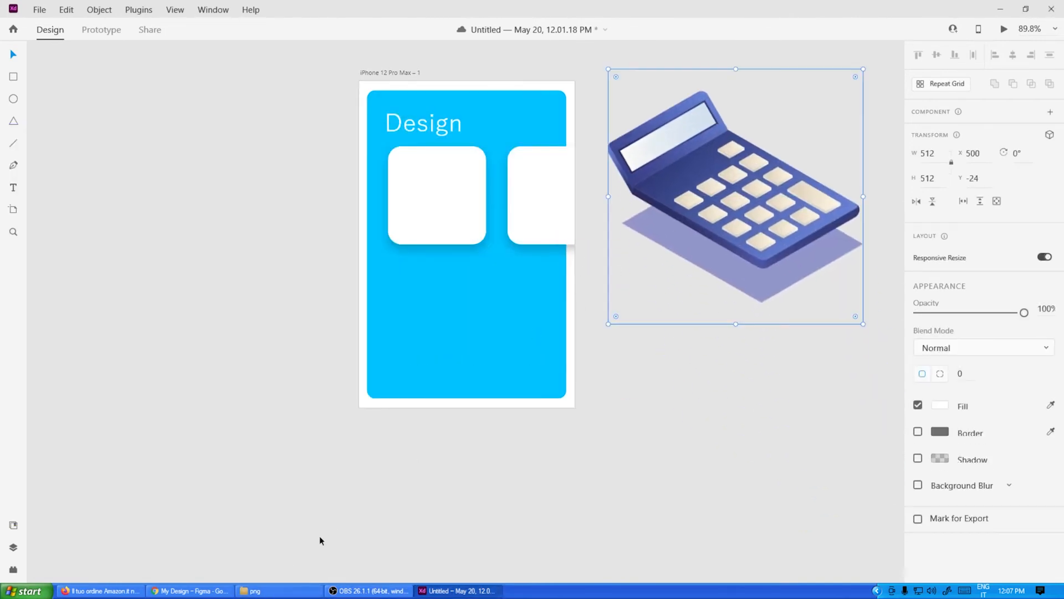
# Import the 007-marker image and place it under the calculator on the empty canvas, at about X 480, Y 504.
pyautogui.click(280, 590)
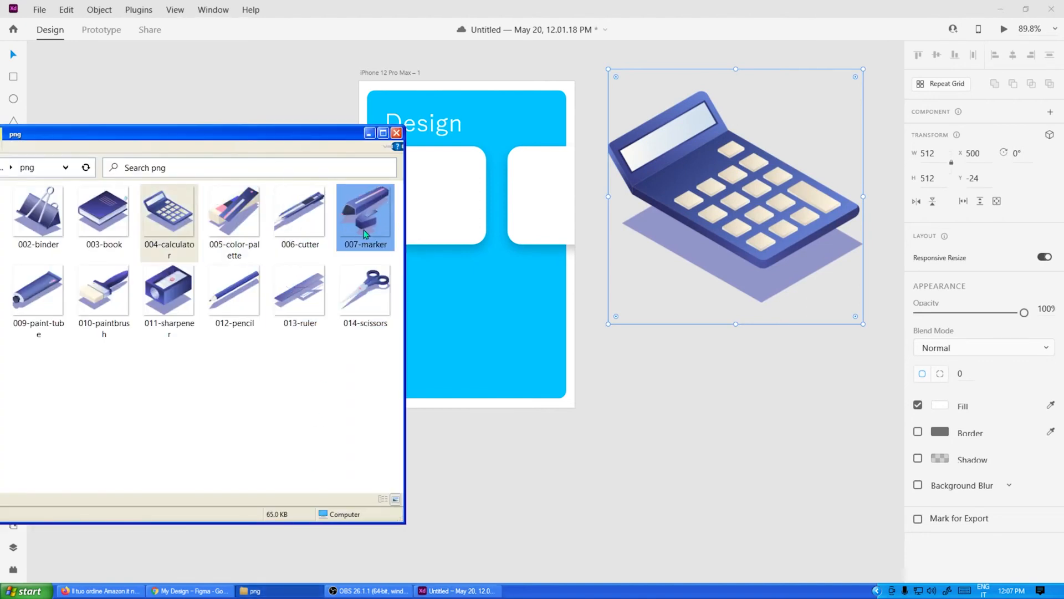
pyautogui.moveTo(360, 221)
pyautogui.mouseDown()
pyautogui.moveTo(705, 423)
pyautogui.moveTo(688, 487)
pyautogui.mouseUp()
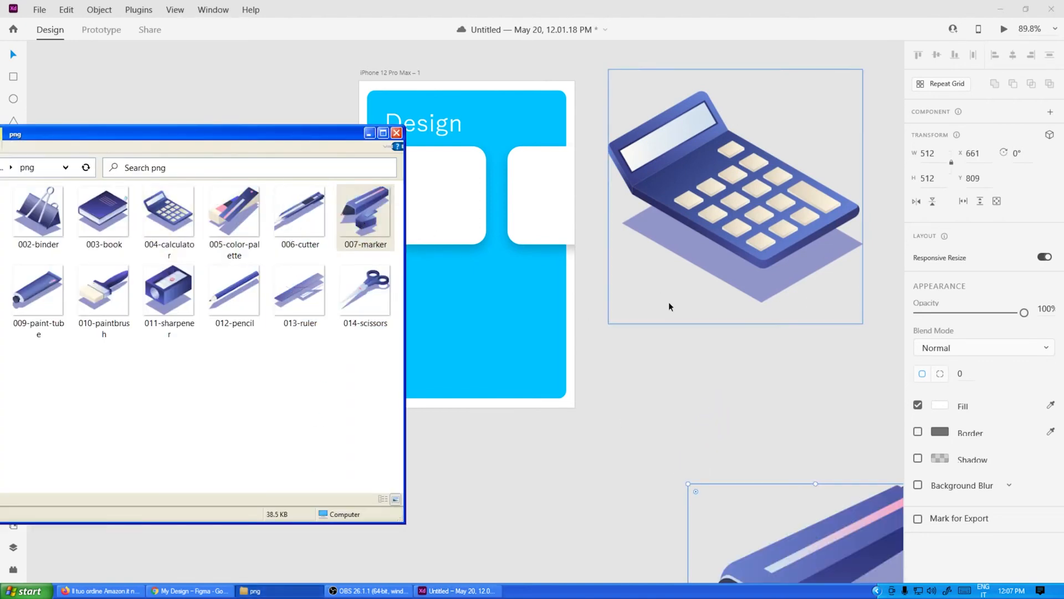
pyautogui.click(396, 132)
pyautogui.moveTo(806, 551); pyautogui.dragTo(730, 373)
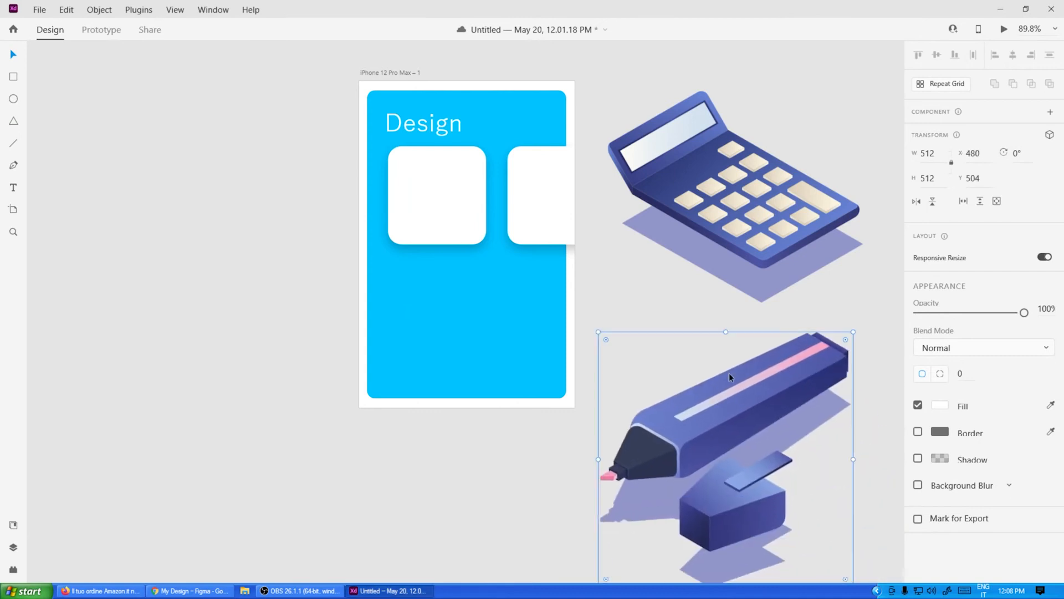
# Scale the calculator image down to about 173 × 173 and centre it on the first white card.
pyautogui.moveTo(708, 168); pyautogui.dragTo(290, 237)
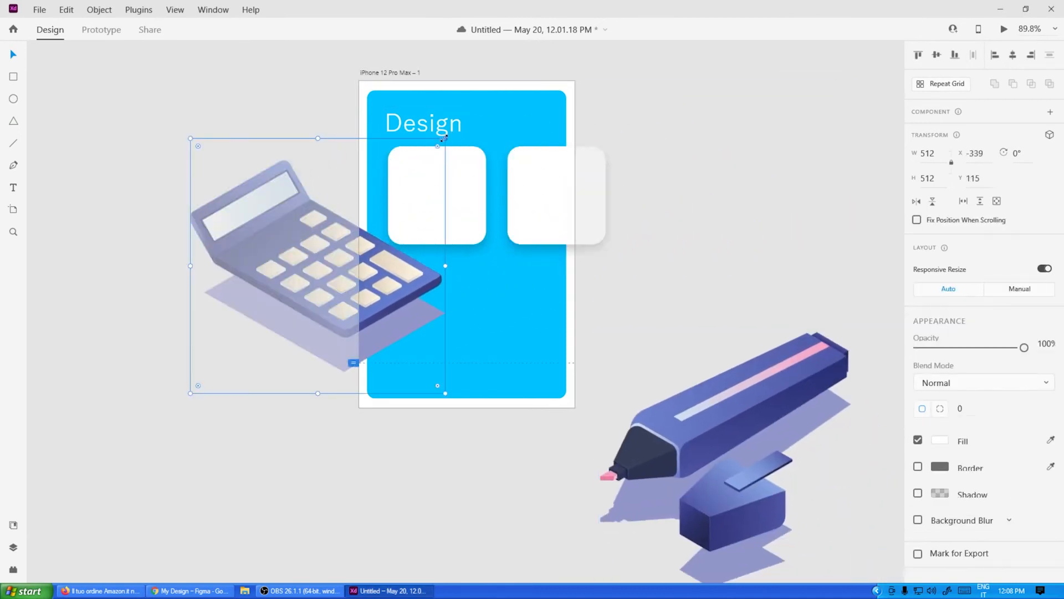
pyautogui.moveTo(445, 138); pyautogui.dragTo(309, 250)
pyautogui.moveTo(254, 345); pyautogui.dragTo(442, 203)
pyautogui.moveTo(491, 132); pyautogui.dragTo(442, 180)
pyautogui.moveTo(409, 216); pyautogui.dragTo(434, 192)
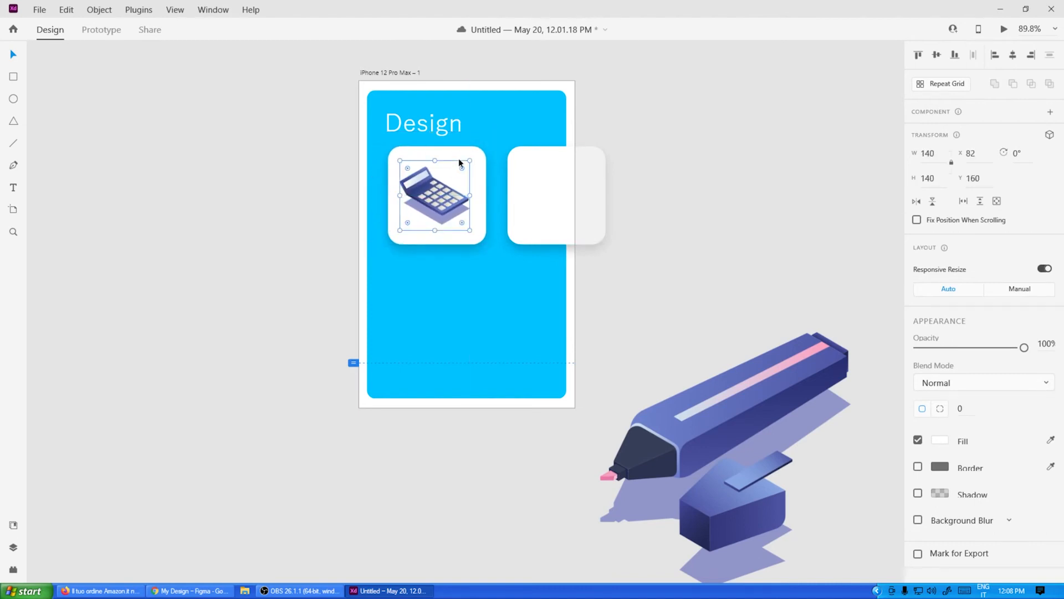
pyautogui.moveTo(470, 160); pyautogui.dragTo(487, 143)
pyautogui.moveTo(451, 191); pyautogui.dragTo(448, 201)
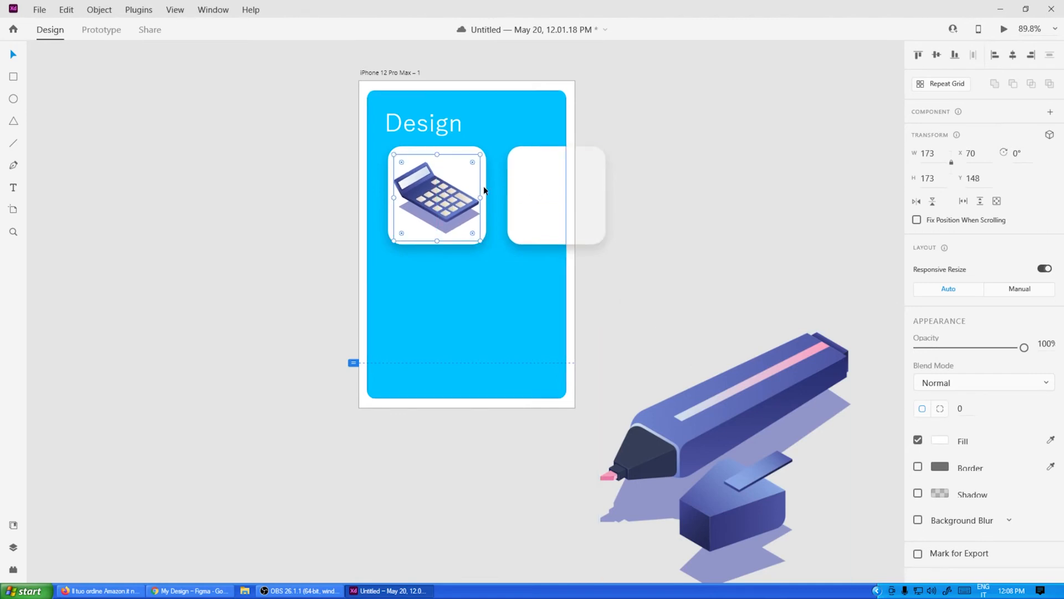
# Round the corners of the card behind the calculator to a radius of about 99, turning it into a circle.
pyautogui.click(523, 121)
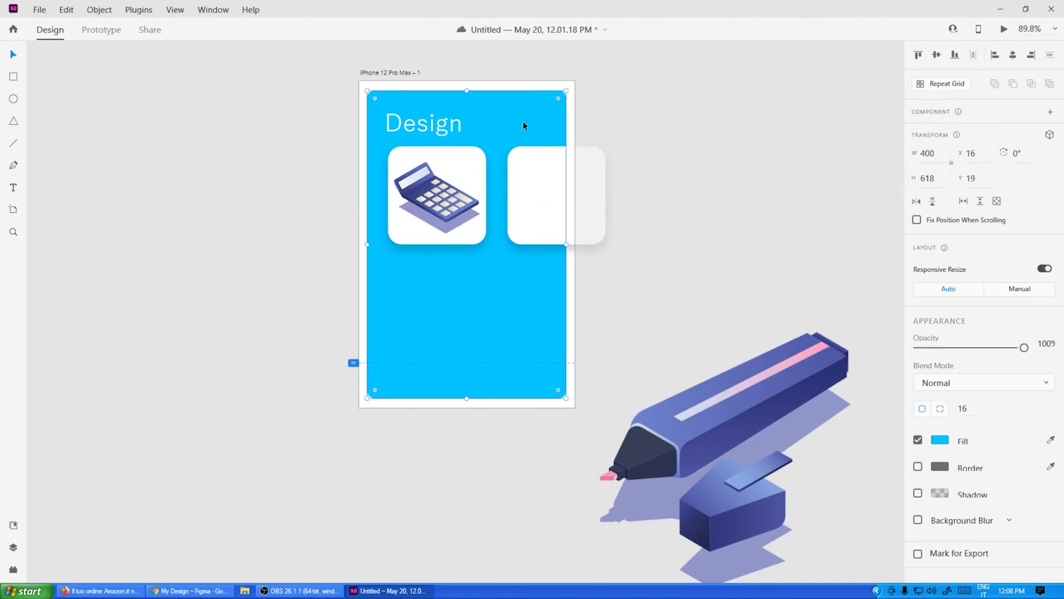
pyautogui.click(462, 181)
pyautogui.click(460, 243)
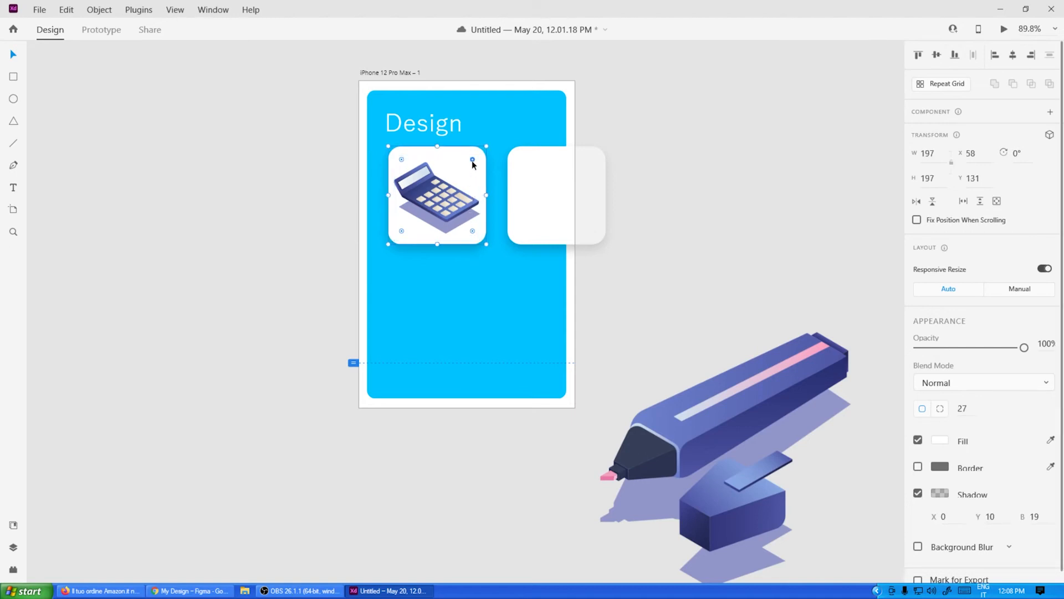
pyautogui.click(533, 92)
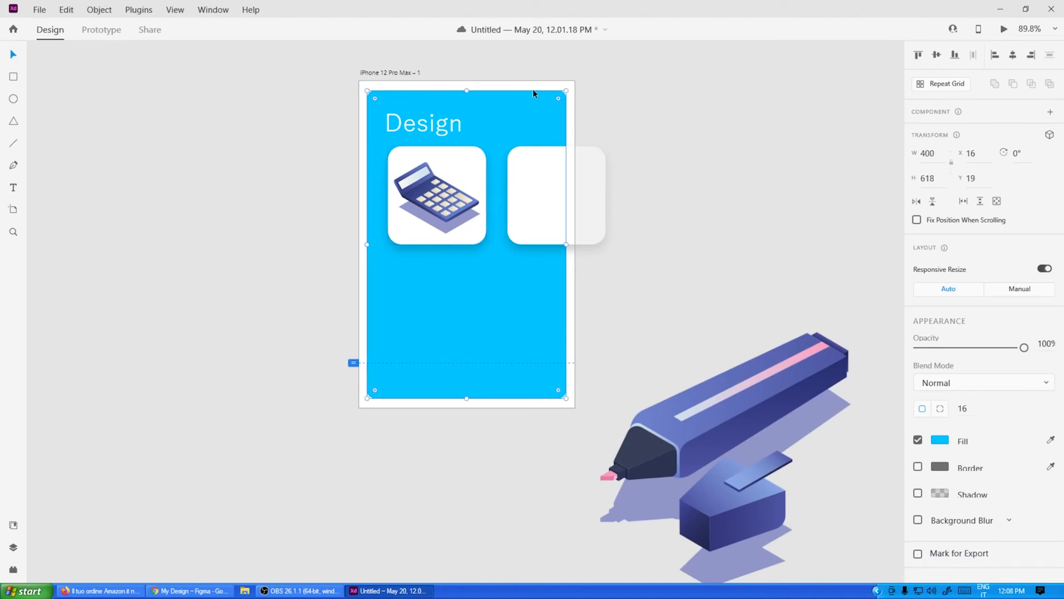
pyautogui.click(472, 149)
pyautogui.moveTo(473, 161); pyautogui.dragTo(461, 187)
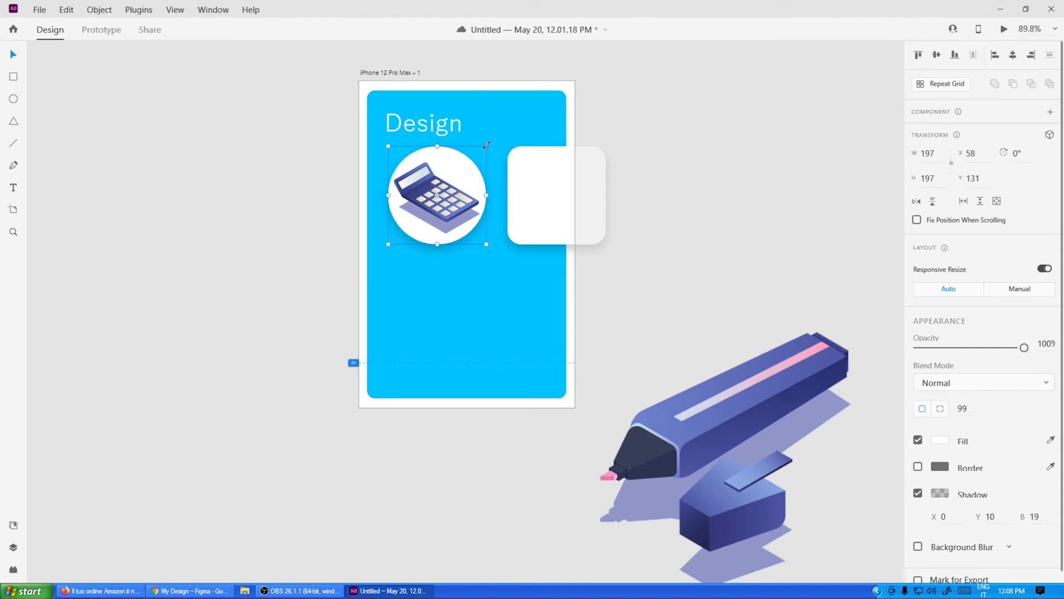
# Shrink the white circle slightly and re-centre it below the "Design" heading.
pyautogui.moveTo(487, 145); pyautogui.dragTo(467, 158)
pyautogui.click(412, 224)
pyautogui.moveTo(411, 223); pyautogui.dragTo(440, 204)
# Delete the second white rounded card and put a copy of the white circle in its place.
pyautogui.click(537, 168)
pyautogui.press('Delete')
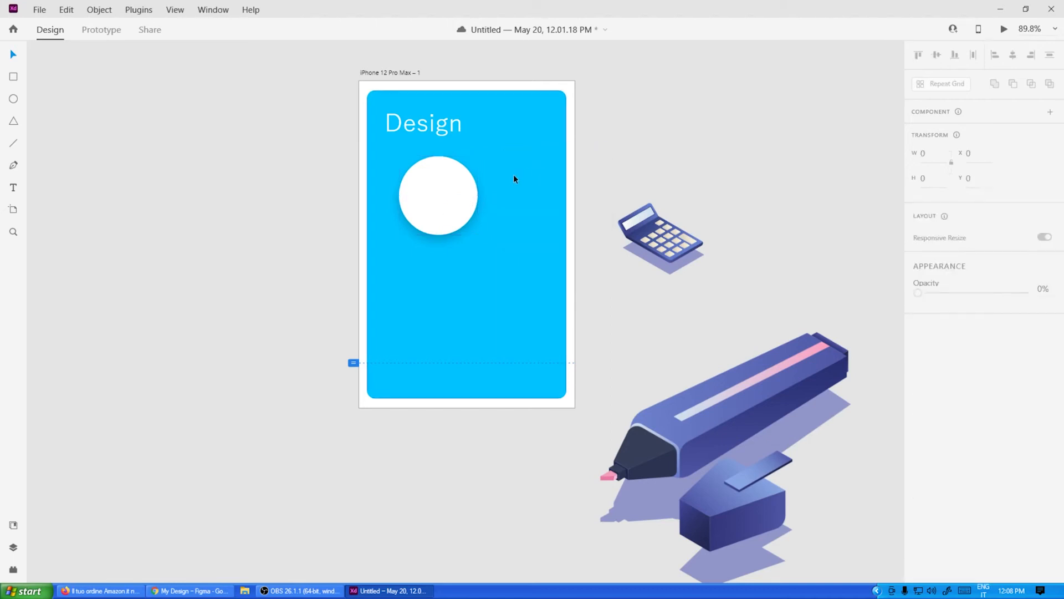
pyautogui.moveTo(428, 190); pyautogui.dragTo(543, 191)
# Place the calculator image on the first white circle and scale it to about 161 × 161.
pyautogui.moveTo(661, 243); pyautogui.dragTo(444, 192)
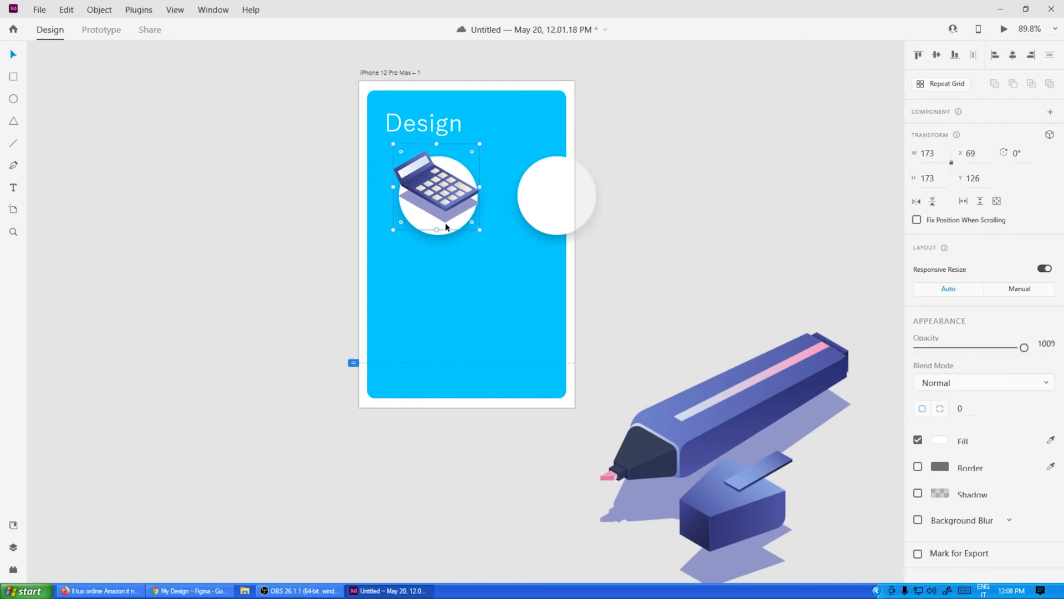
pyautogui.moveTo(478, 145); pyautogui.dragTo(470, 154)
pyautogui.moveTo(444, 189); pyautogui.dragTo(443, 188)
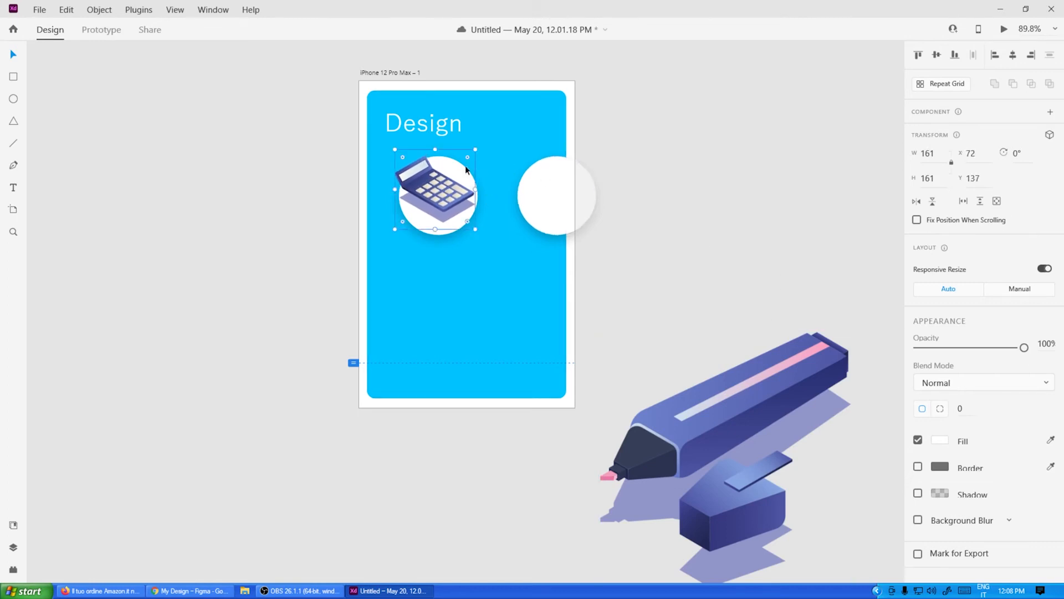
# Move the second white circle closer to the first one, keeping both level.
pyautogui.click(678, 201)
pyautogui.moveTo(551, 207); pyautogui.dragTo(529, 209)
pyautogui.click(645, 200)
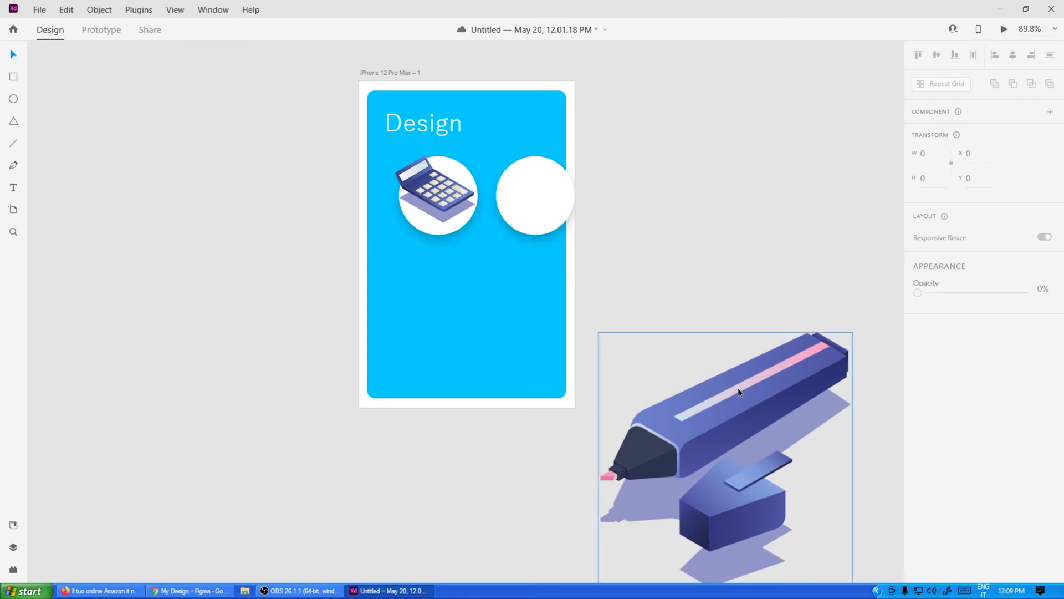
# Scale the marker image down to fit the second white circle and centre it on that circle.
pyautogui.moveTo(738, 392)
pyautogui.mouseDown()
pyautogui.moveTo(688, 227)
pyautogui.moveTo(681, 139)
pyautogui.mouseUp()
pyautogui.moveTo(747, 103)
pyautogui.mouseDown()
pyautogui.moveTo(665, 135)
pyautogui.moveTo(586, 205)
pyautogui.mouseUp()
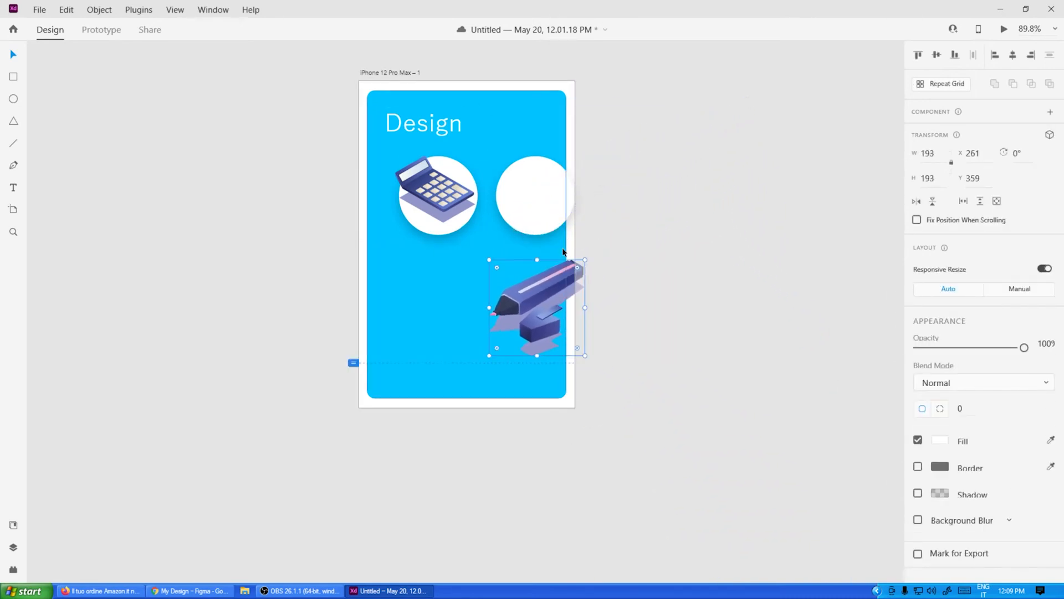
pyautogui.moveTo(552, 279)
pyautogui.mouseDown()
pyautogui.moveTo(550, 167)
pyautogui.moveTo(577, 153)
pyautogui.moveTo(544, 175)
pyautogui.mouseUp()
pyautogui.click(648, 140)
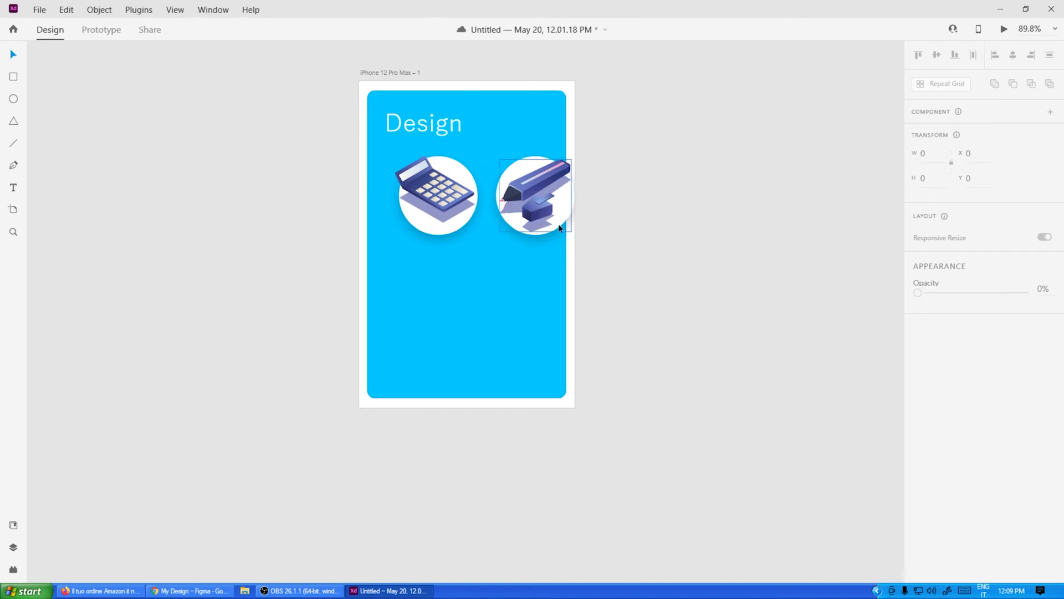
# Group the calculator image with the white circle behind it.
pyautogui.moveTo(457, 240); pyautogui.dragTo(449, 231)
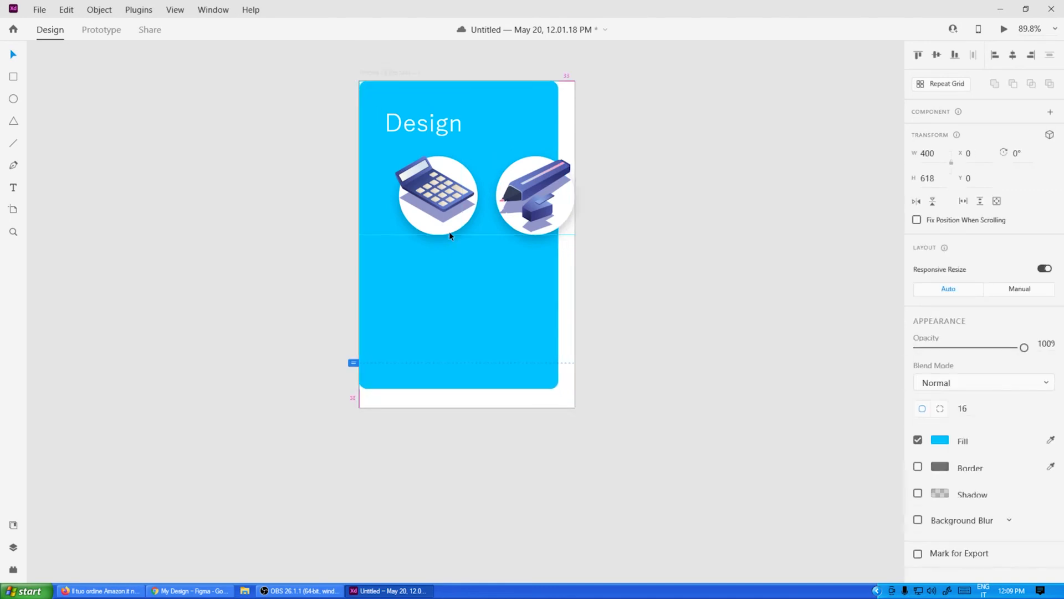
pyautogui.hotkey('ctrl', 'z')
pyautogui.click(448, 232)
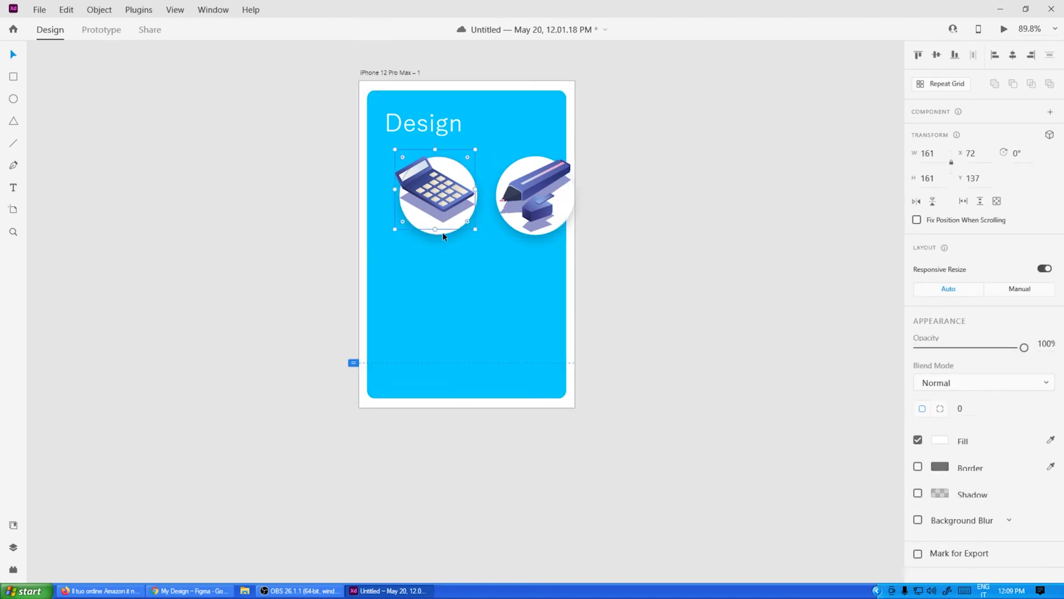
pyautogui.keyDown('shift'); pyautogui.click(443, 232); pyautogui.keyUp('shift')
pyautogui.rightClick(448, 185)
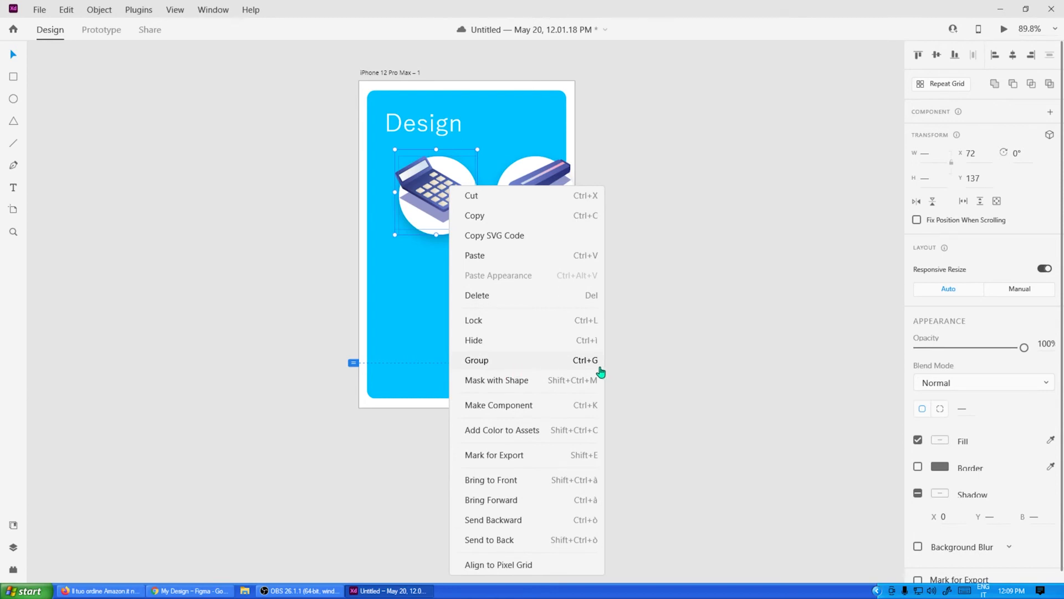
pyautogui.click(554, 363)
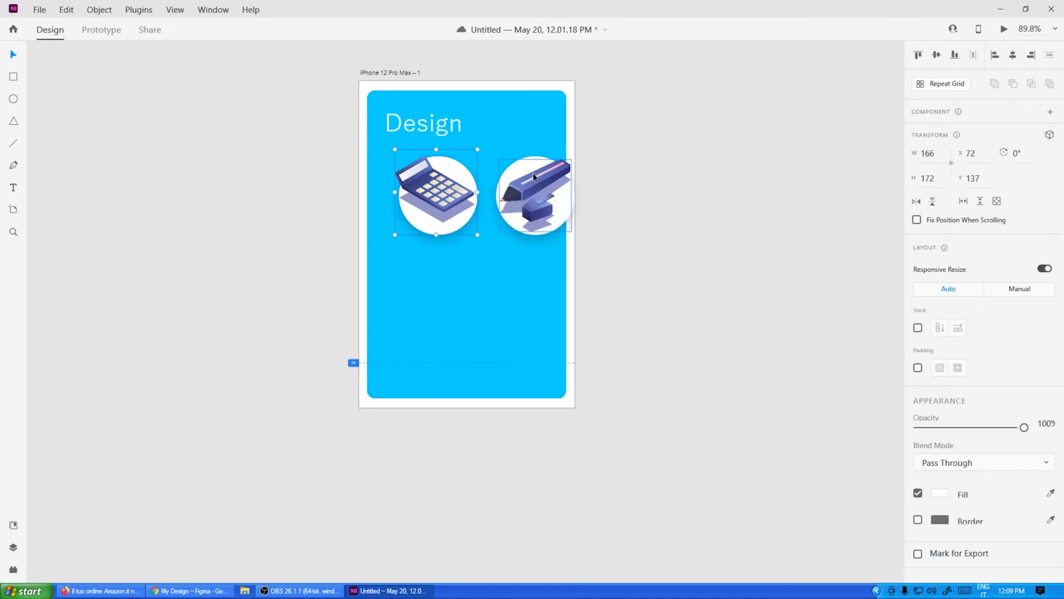
pyautogui.click(747, 225)
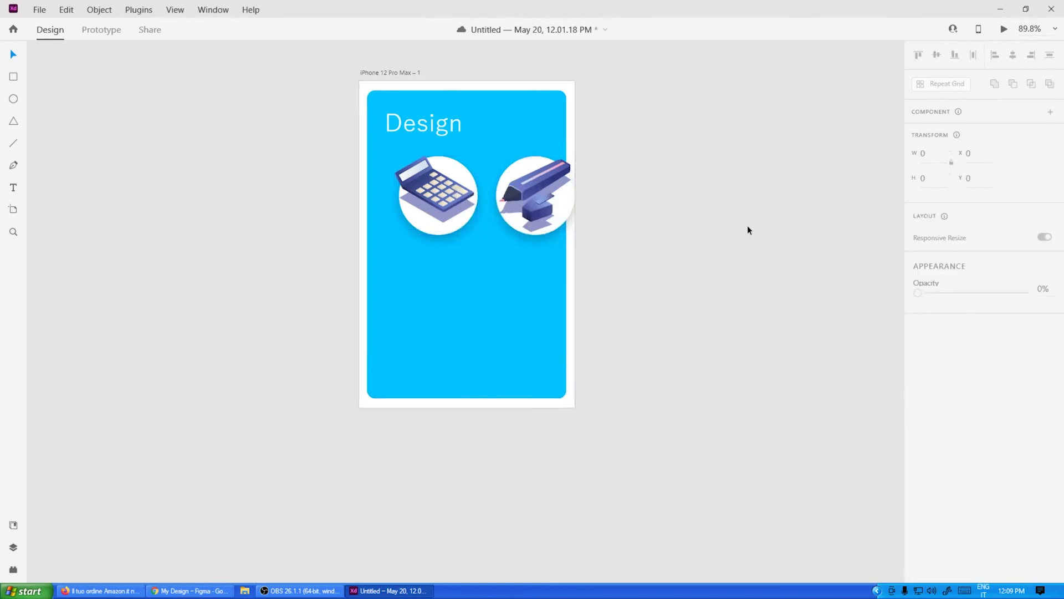
# Move the grouped calculator and circle across the artboard's left edge, to about X -78, Y 151.
pyautogui.click(551, 112)
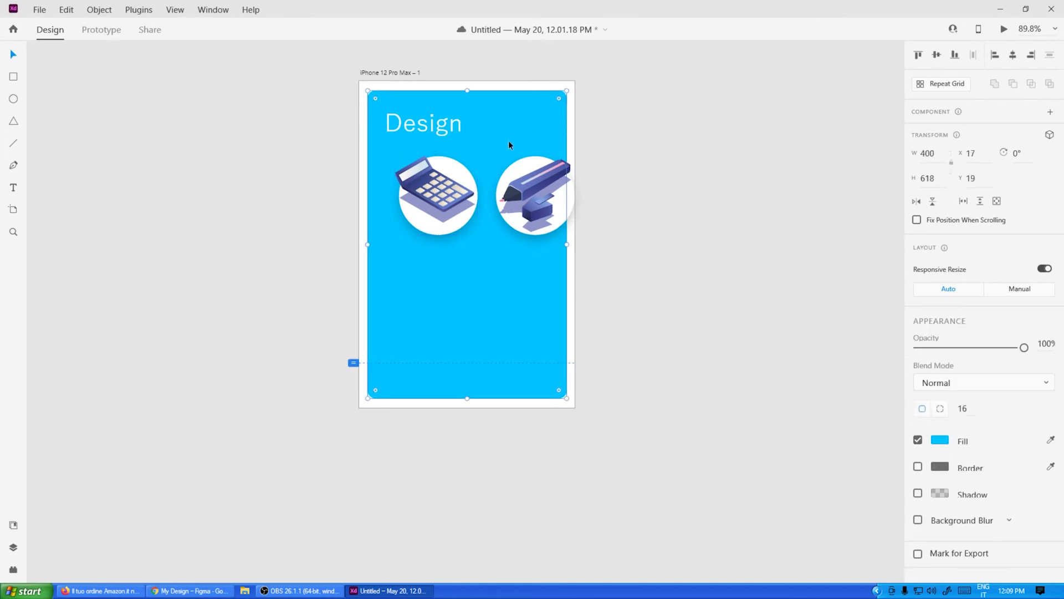
pyautogui.click(442, 196)
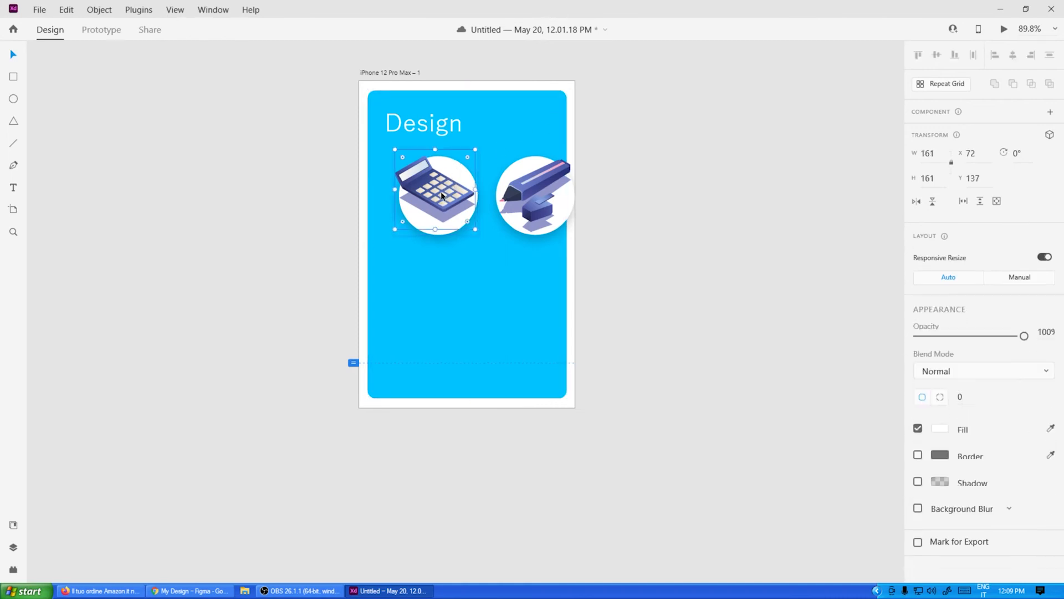
pyautogui.moveTo(438, 203)
pyautogui.mouseDown()
pyautogui.moveTo(438, 134)
pyautogui.moveTo(438, 200)
pyautogui.moveTo(466, 232)
pyautogui.moveTo(438, 202)
pyautogui.moveTo(702, 286)
pyautogui.moveTo(382, 222)
pyautogui.moveTo(452, 245)
pyautogui.moveTo(433, 234)
pyautogui.moveTo(535, 209)
pyautogui.moveTo(403, 314)
pyautogui.moveTo(363, 239)
pyautogui.mouseUp()
pyautogui.click(668, 259)
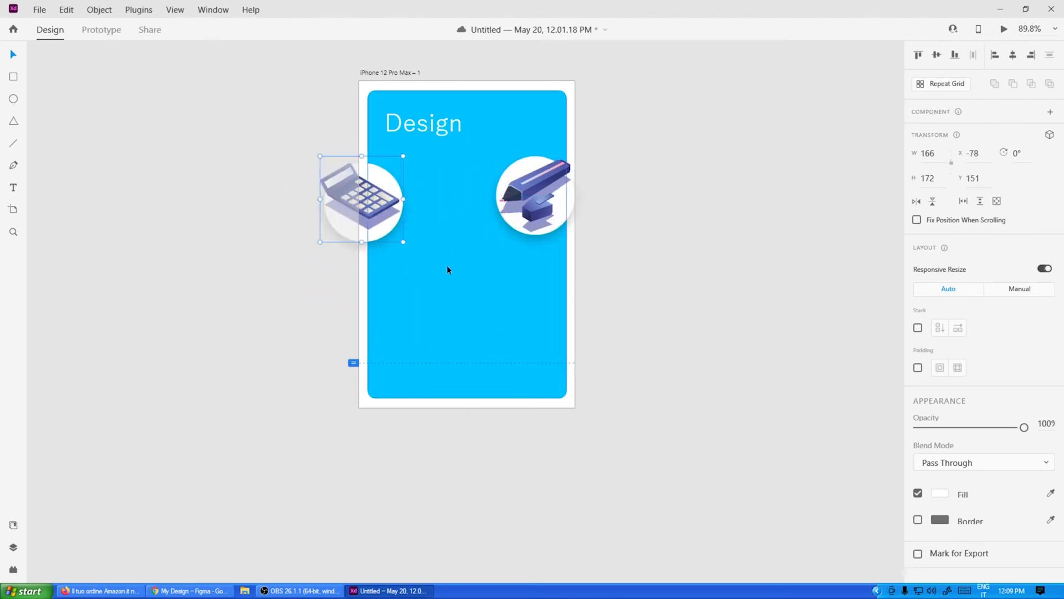
# Undo the last move of the calculator group, and group the marker image with the white circle behind it.
pyautogui.hotkey('ctrl', 'z')
pyautogui.click(619, 218)
pyautogui.click(559, 206)
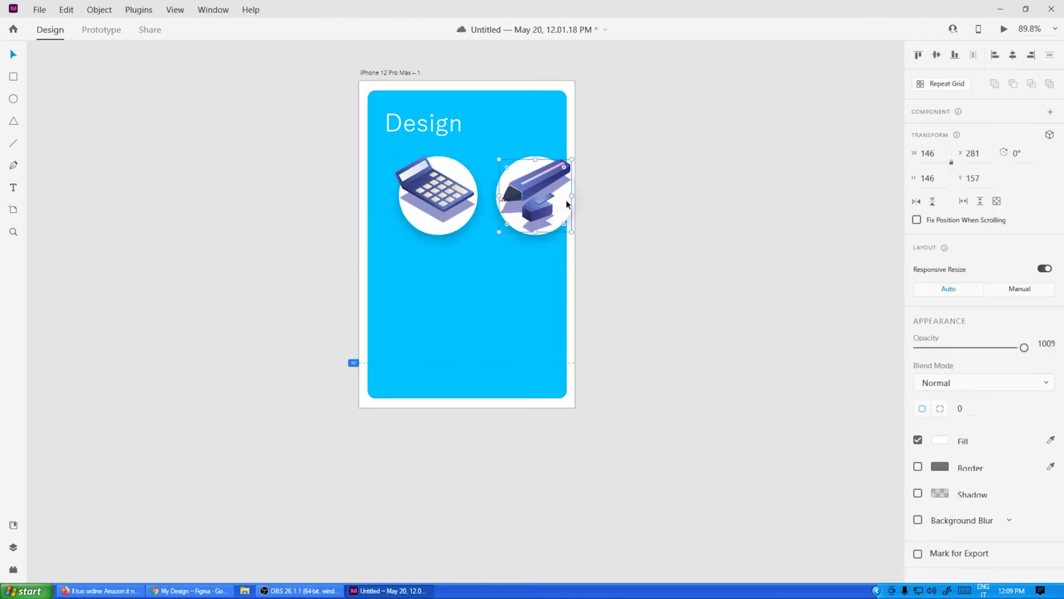
pyautogui.keyDown('shift'); pyautogui.click(538, 234); pyautogui.keyUp('shift')
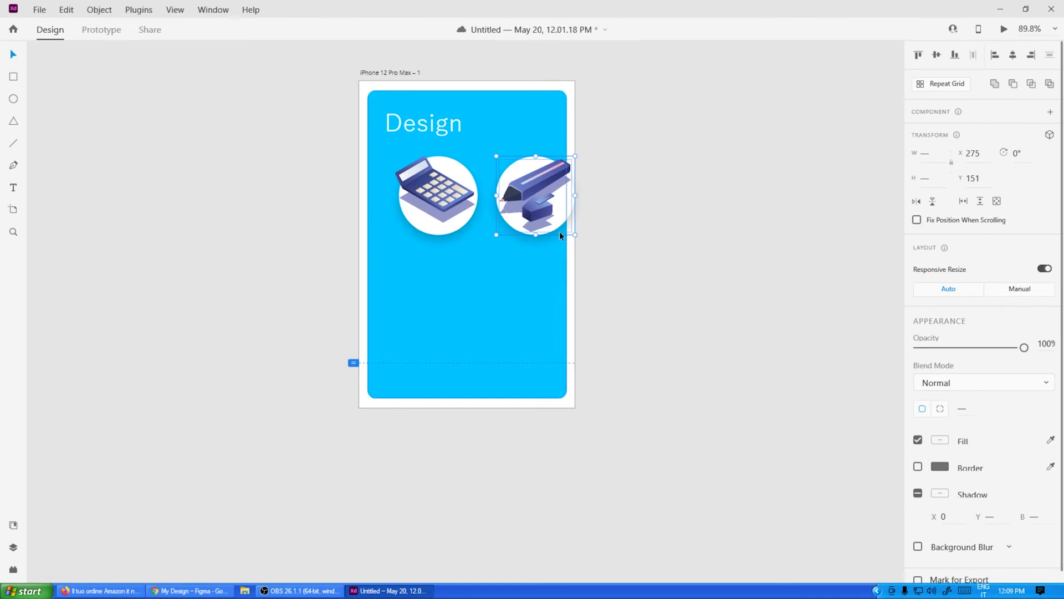
pyautogui.rightClick(544, 201)
pyautogui.click(587, 176)
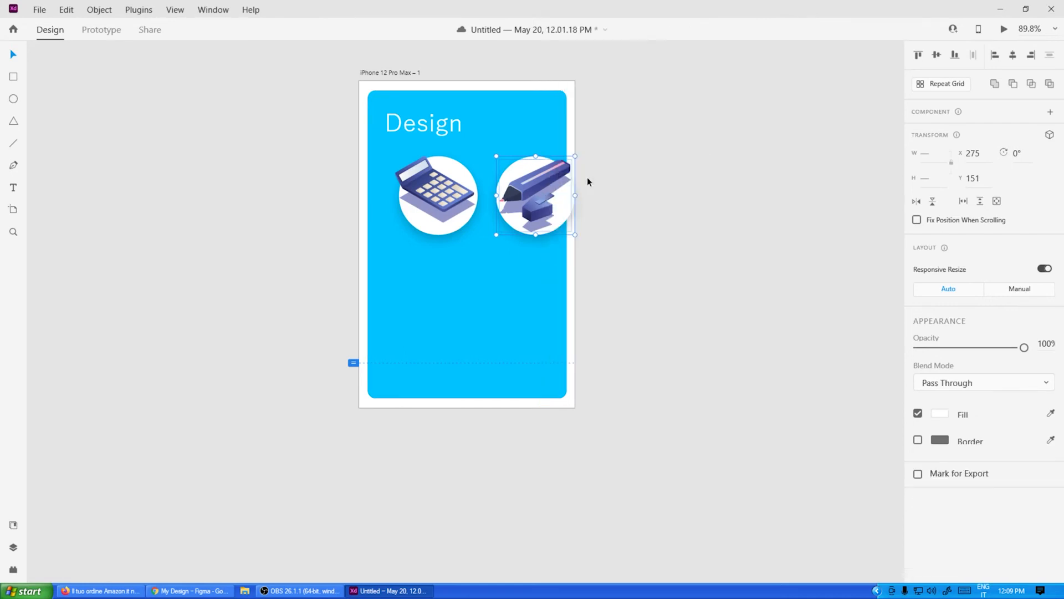
pyautogui.click(675, 220)
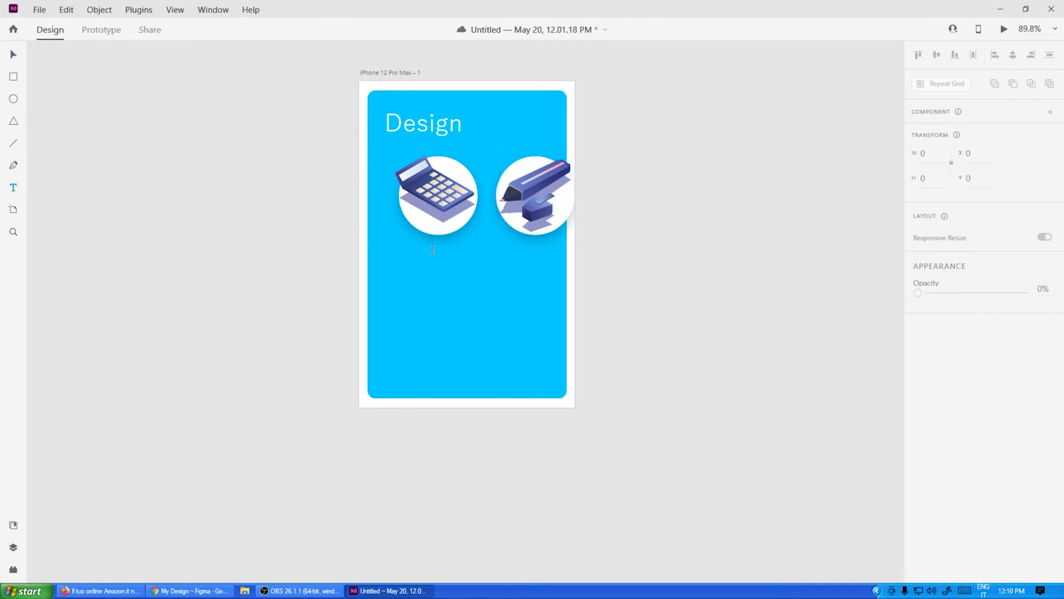
# Add the two-line text "Some simple text as example to show." below the circles on the blue panel.
pyautogui.click(400, 266)
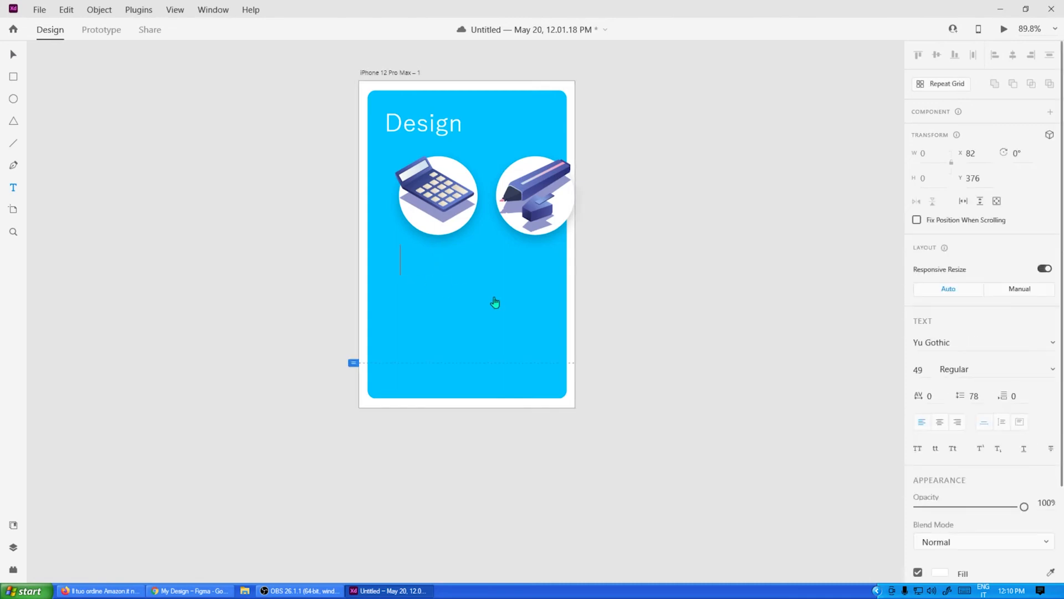
pyautogui.write('Some simple text a')
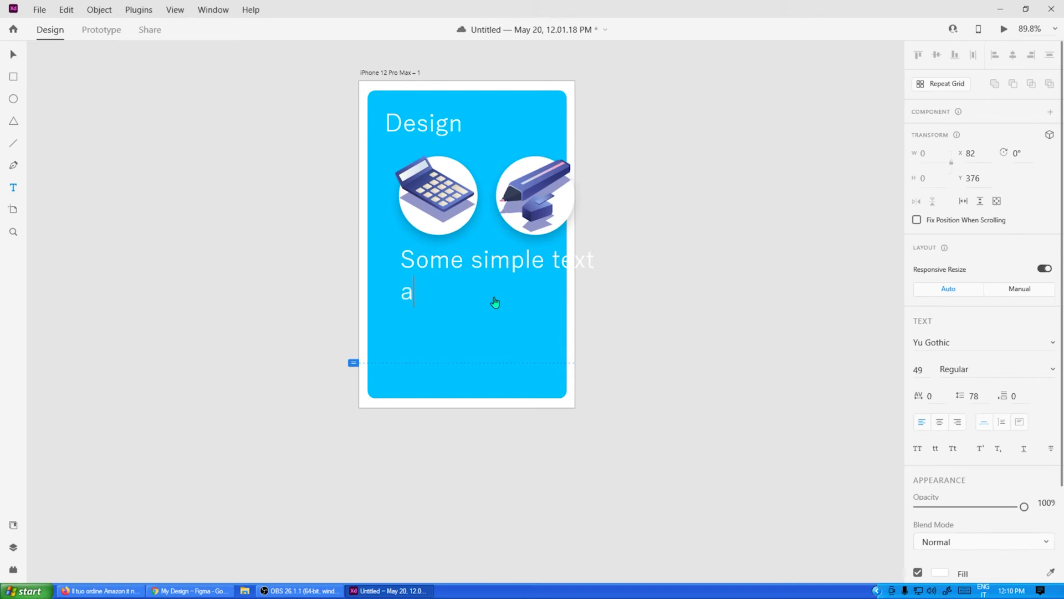
pyautogui.write('s example t')
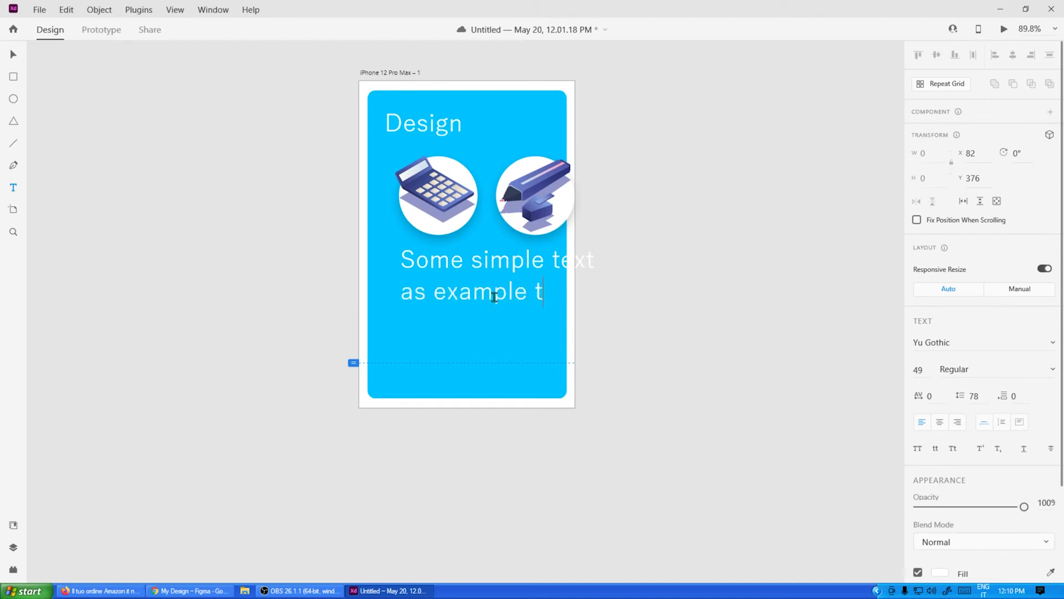
pyautogui.write('o show')
# Shrink the two-line text to size 20 and place it below the circles at about X 62, Y 363.
pyautogui.hotkey('ctrl', 'a')
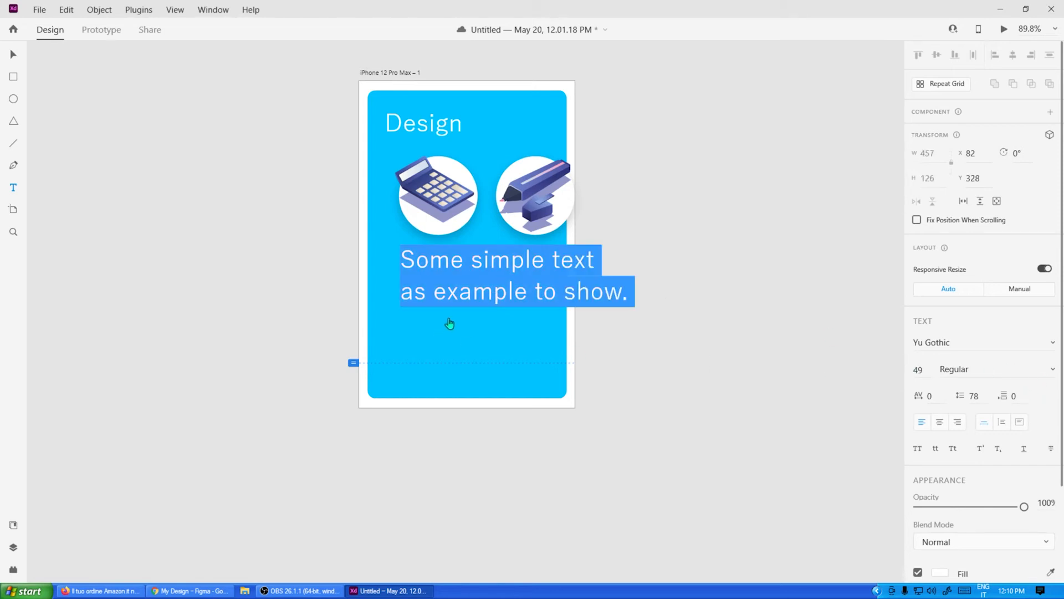
pyautogui.click(488, 287)
pyautogui.press('Escape')
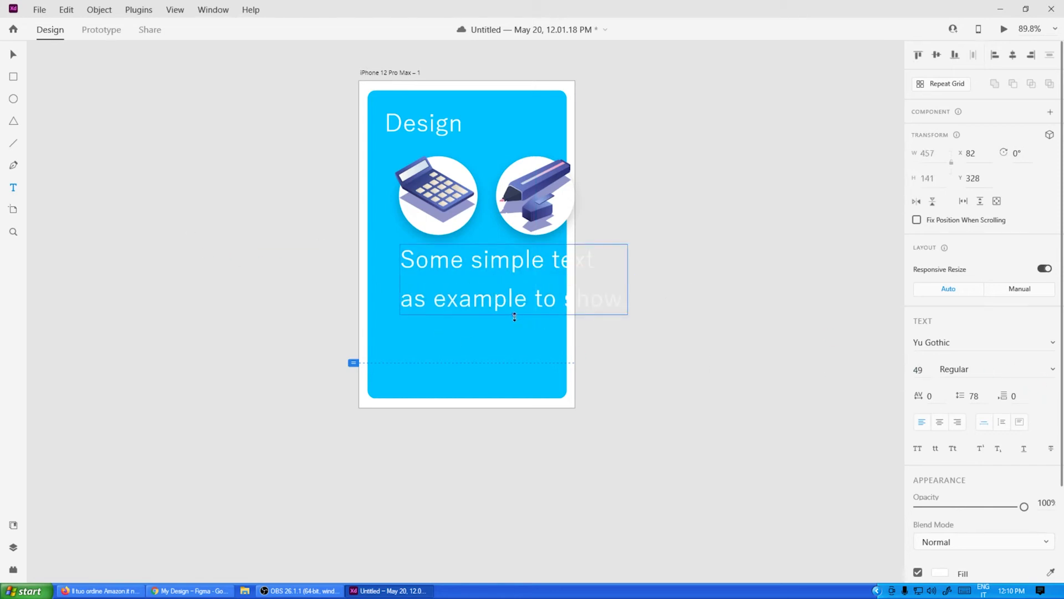
pyautogui.moveTo(515, 317); pyautogui.dragTo(417, 282)
pyautogui.click(300, 253)
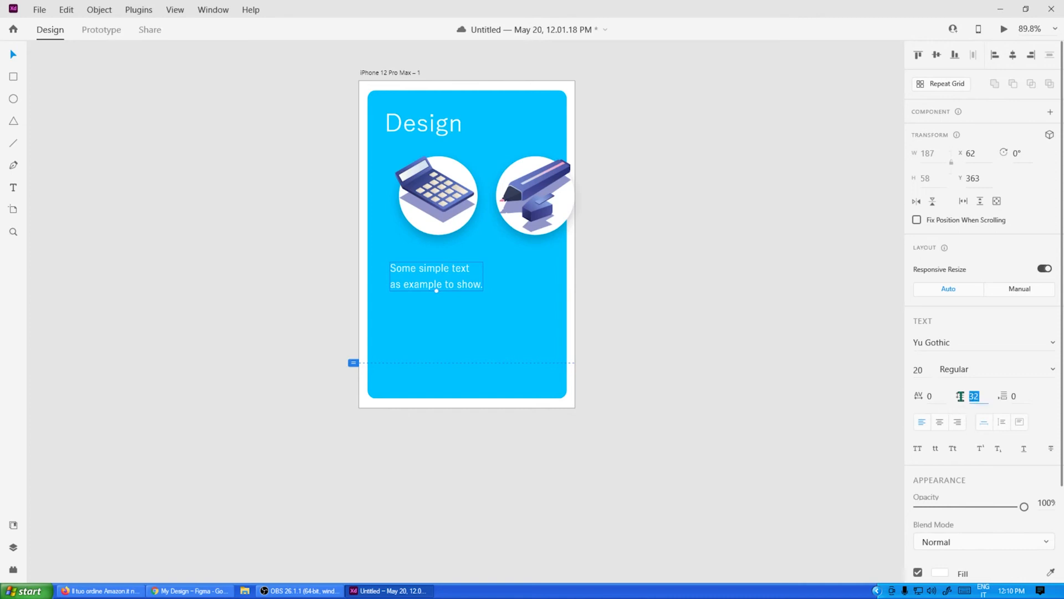
# Set the example text's line spacing to 24 and shift it slightly up and left, in line with the Design heading.
pyautogui.moveTo(960, 396)
pyautogui.mouseDown()
pyautogui.moveTo(954, 366)
pyautogui.moveTo(962, 415)
pyautogui.mouseUp()
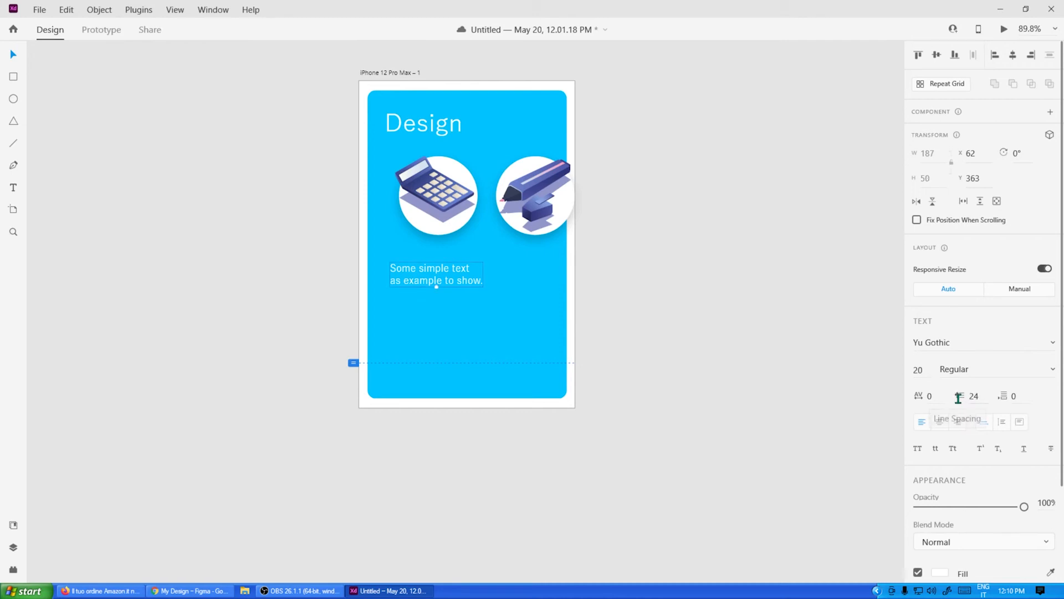
pyautogui.moveTo(436, 277)
pyautogui.mouseDown()
pyautogui.moveTo(456, 283)
pyautogui.moveTo(442, 277)
pyautogui.mouseUp()
pyautogui.click(742, 257)
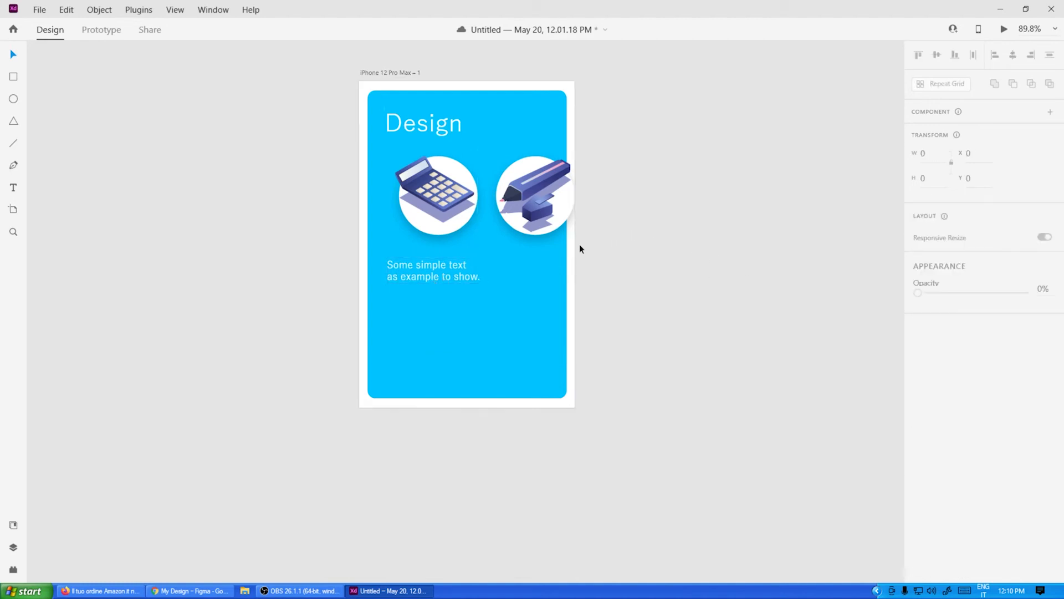
pyautogui.scroll(-3, 518, 245)
pyautogui.scroll(3, 516, 244)
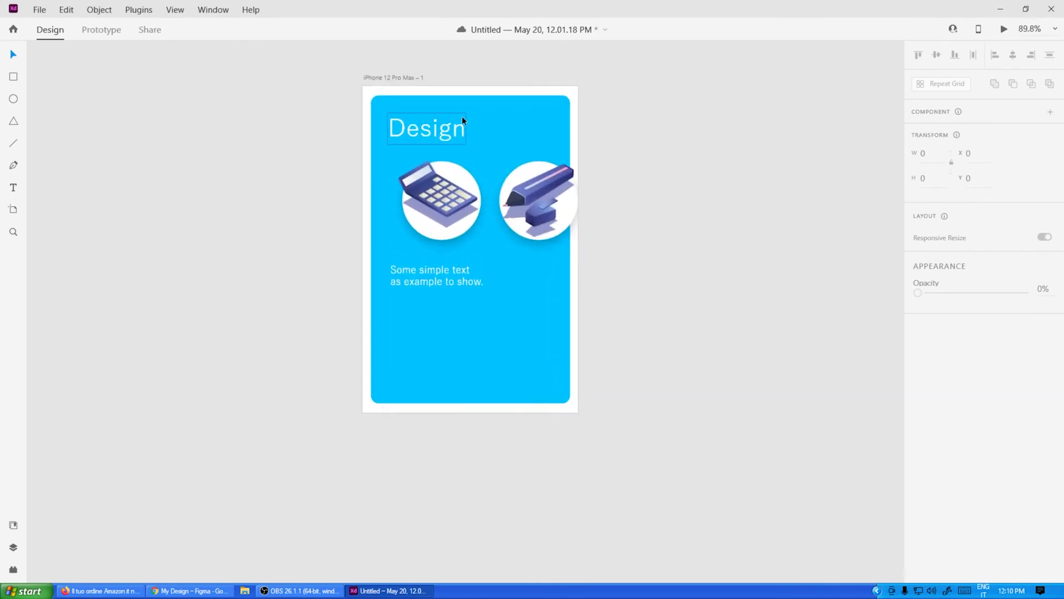
pyautogui.scroll(-3, 403, 189)
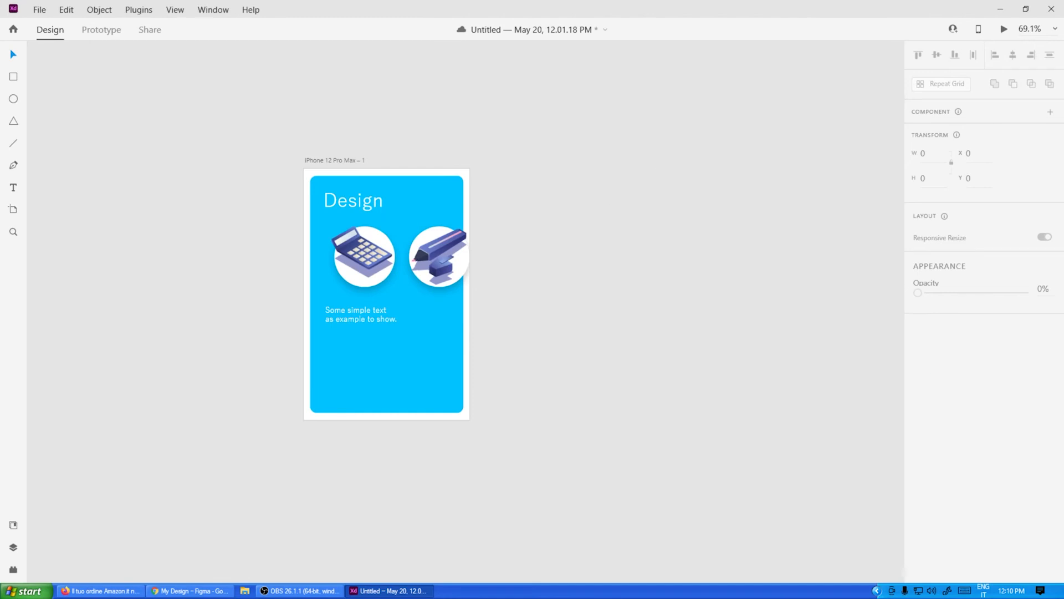
# Switch to the My Design file in Figma and examine Frame 1 and Frame 2 side by side.
pyautogui.click(992, 532)
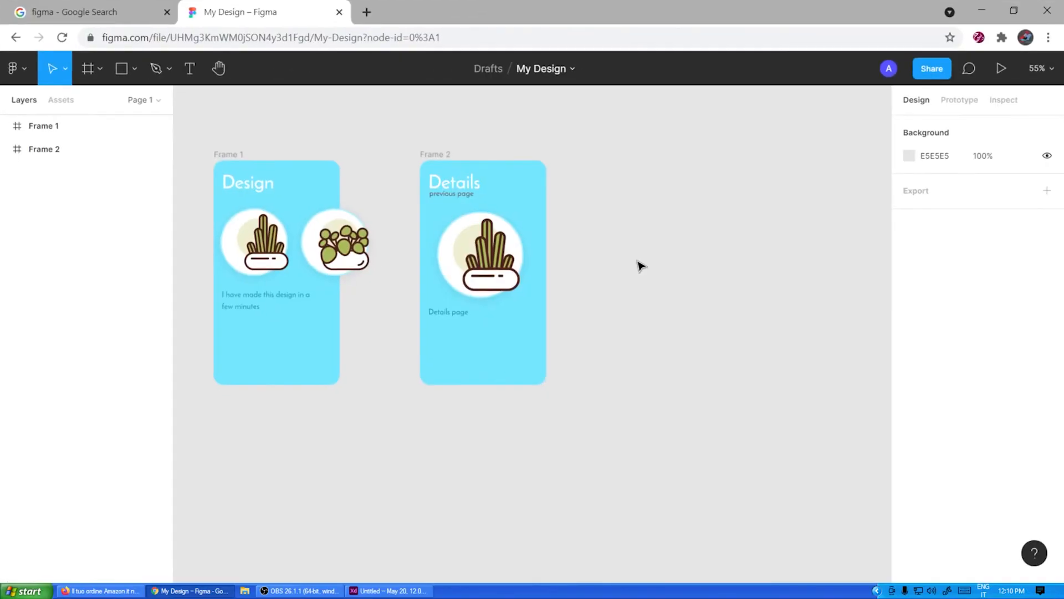
pyautogui.hscroll(-6, 561, 307)
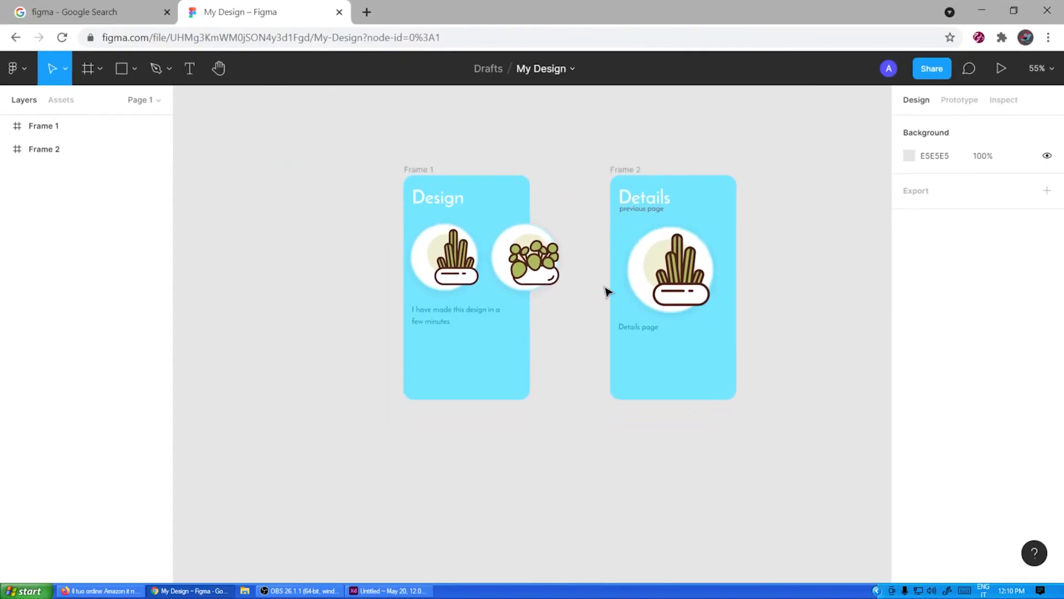
pyautogui.scroll(-2, 607, 290)
pyautogui.hscroll(3, 629, 289)
pyautogui.moveTo(629, 311); pyautogui.dragTo(693, 280)
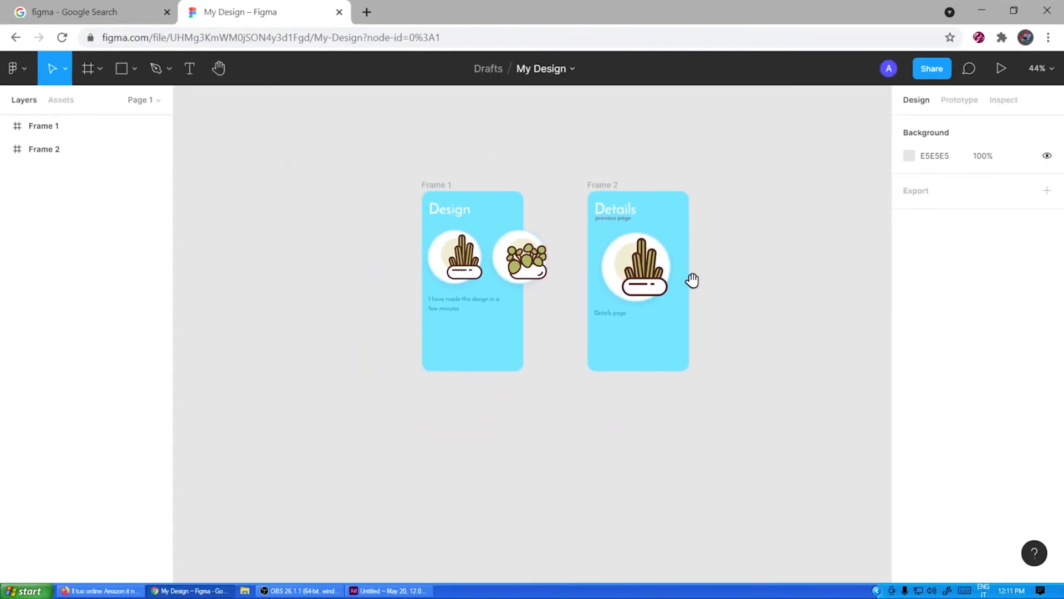
pyautogui.hscroll(-2, 687, 283)
pyautogui.scroll(2, 615, 306)
pyautogui.scroll(4, 594, 325)
pyautogui.hscroll(3, 594, 325)
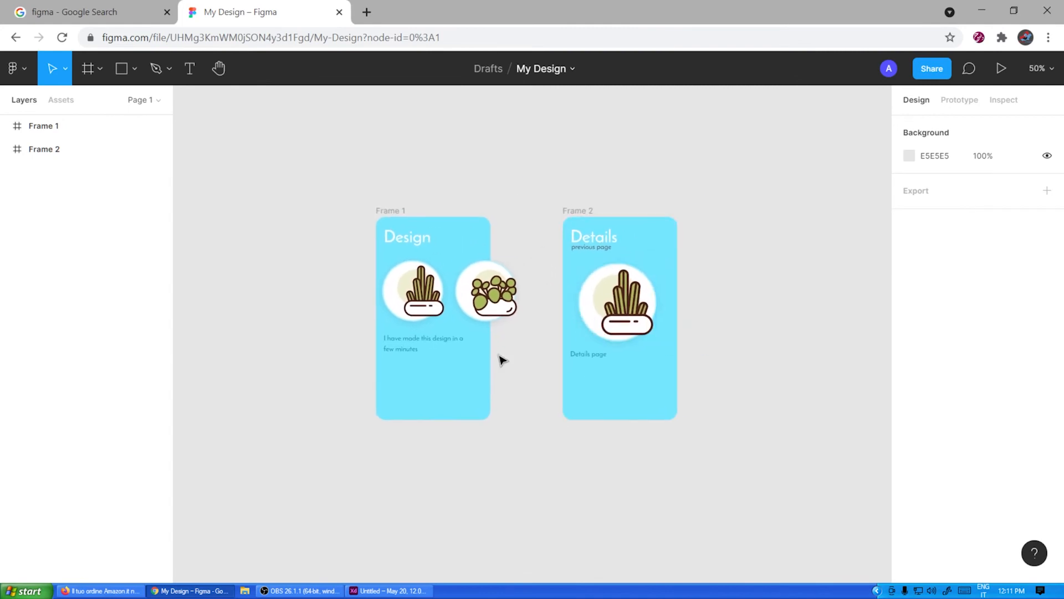
pyautogui.click(389, 211)
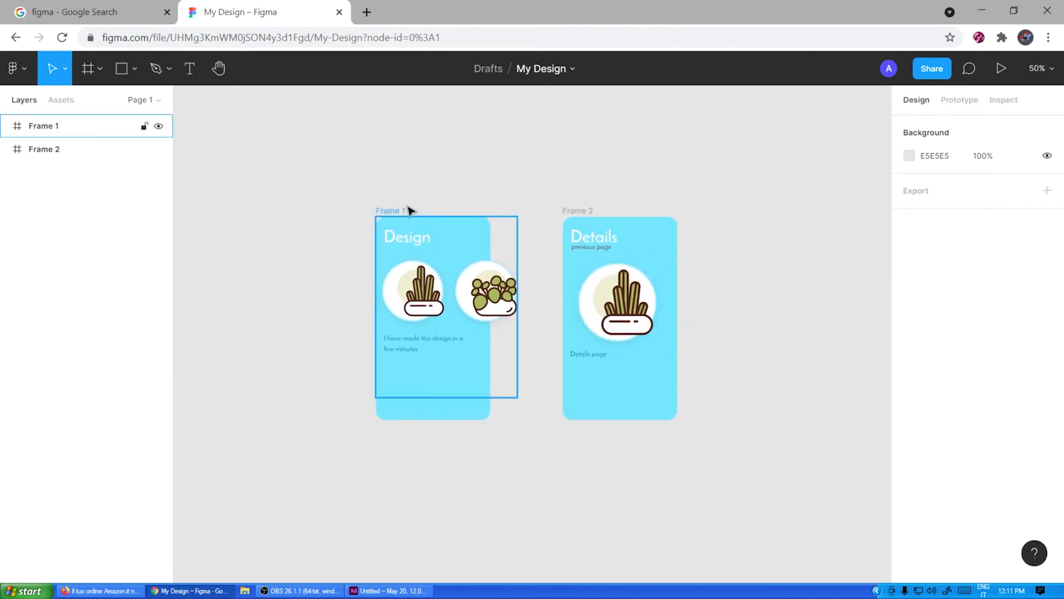
pyautogui.moveTo(732, 149); pyautogui.dragTo(388, 470)
pyautogui.click(392, 212)
pyautogui.click(572, 211)
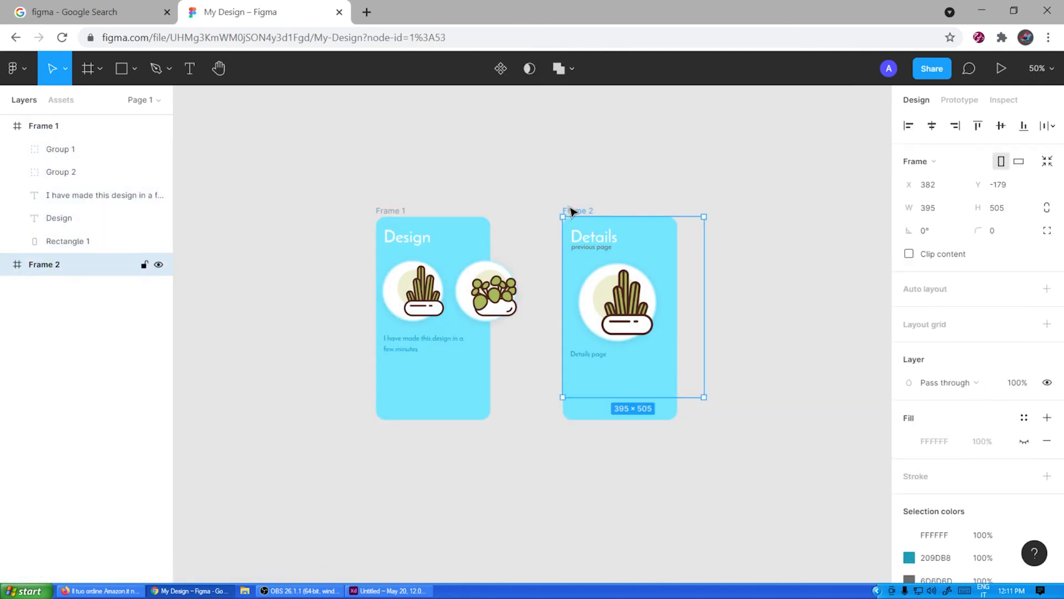
pyautogui.moveTo(497, 155); pyautogui.dragTo(422, 347)
pyautogui.click(542, 519)
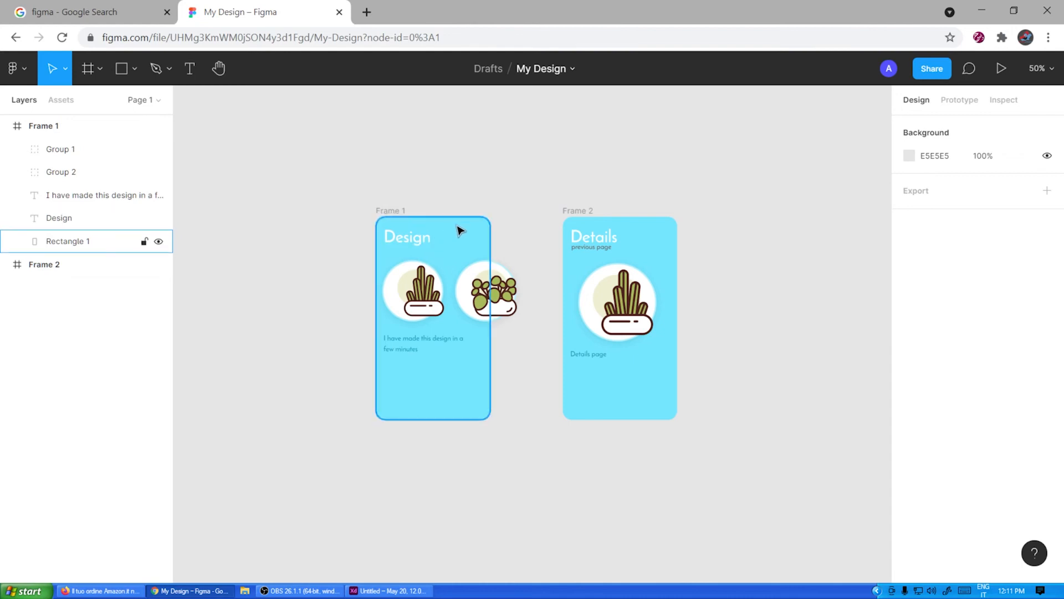
# Examine the plant image groups in the Figma frames and the "previous page" text under the Details heading.
pyautogui.click(485, 295)
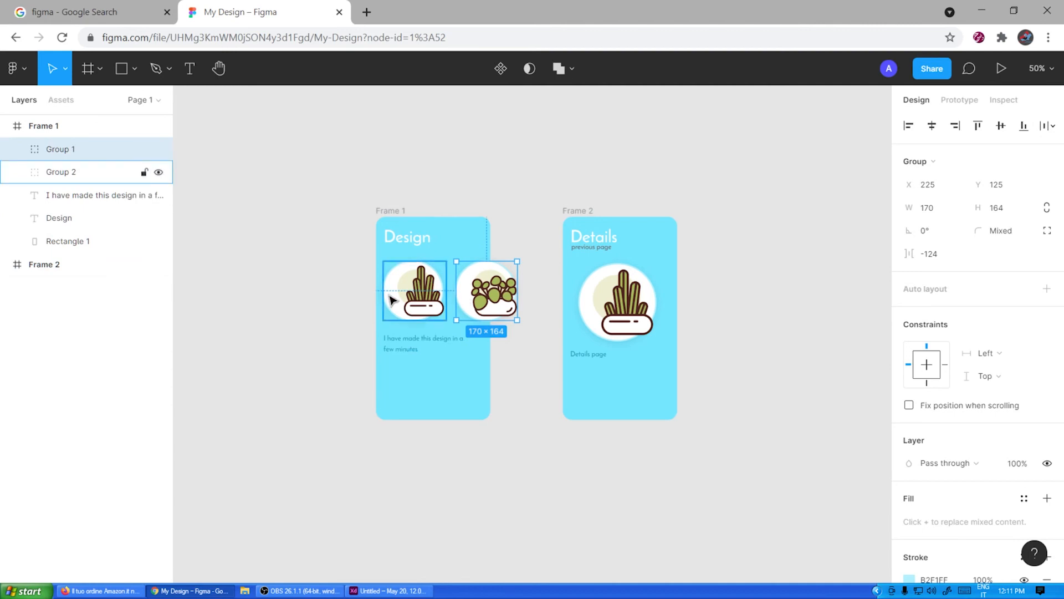
pyautogui.scroll(1, 392, 300)
pyautogui.click(475, 185)
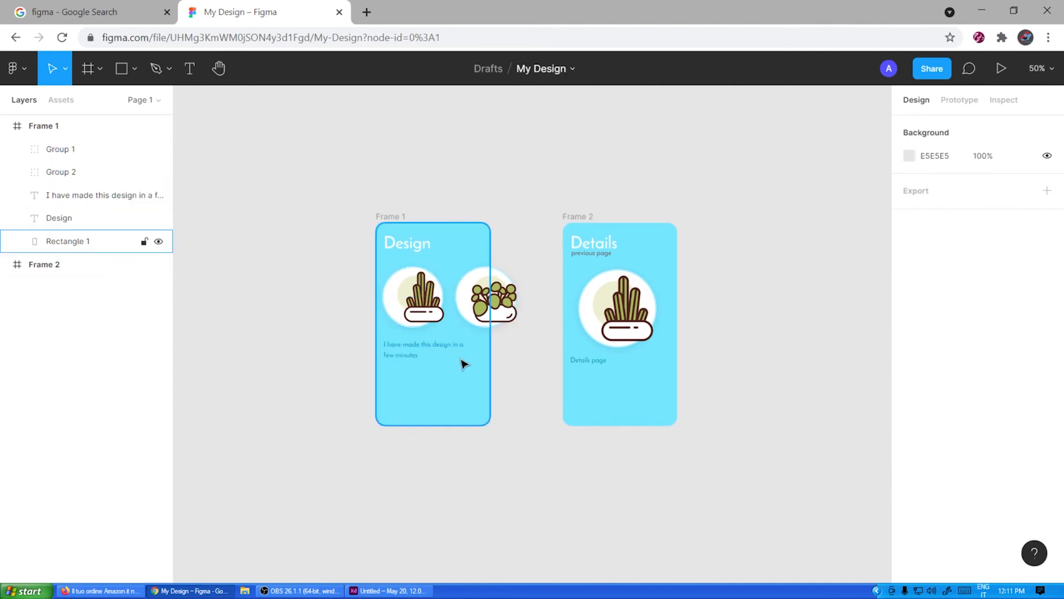
pyautogui.click(418, 303)
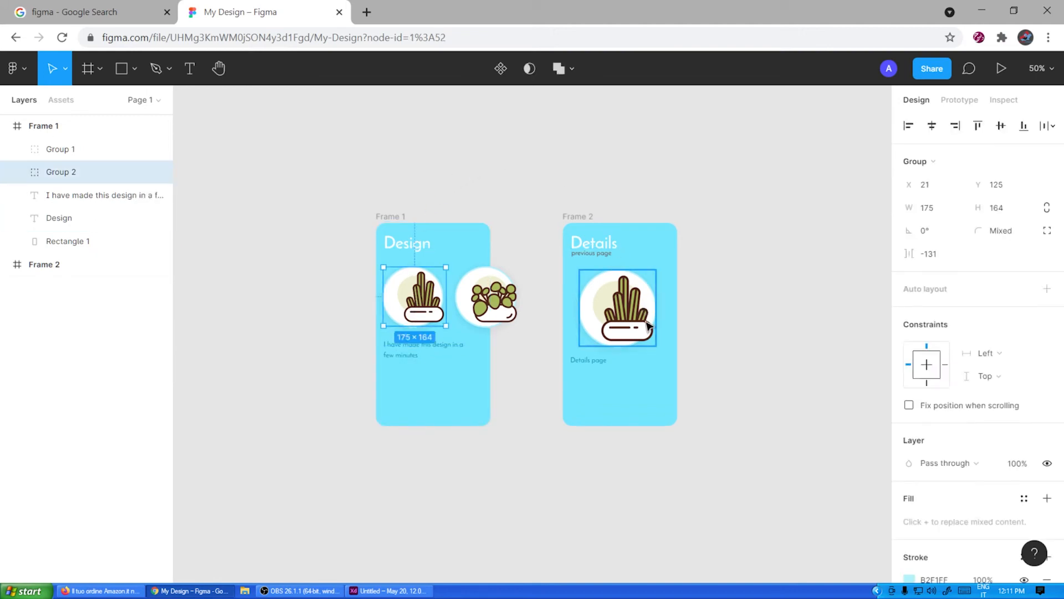
pyautogui.moveTo(694, 181); pyautogui.dragTo(568, 515)
pyautogui.click(715, 432)
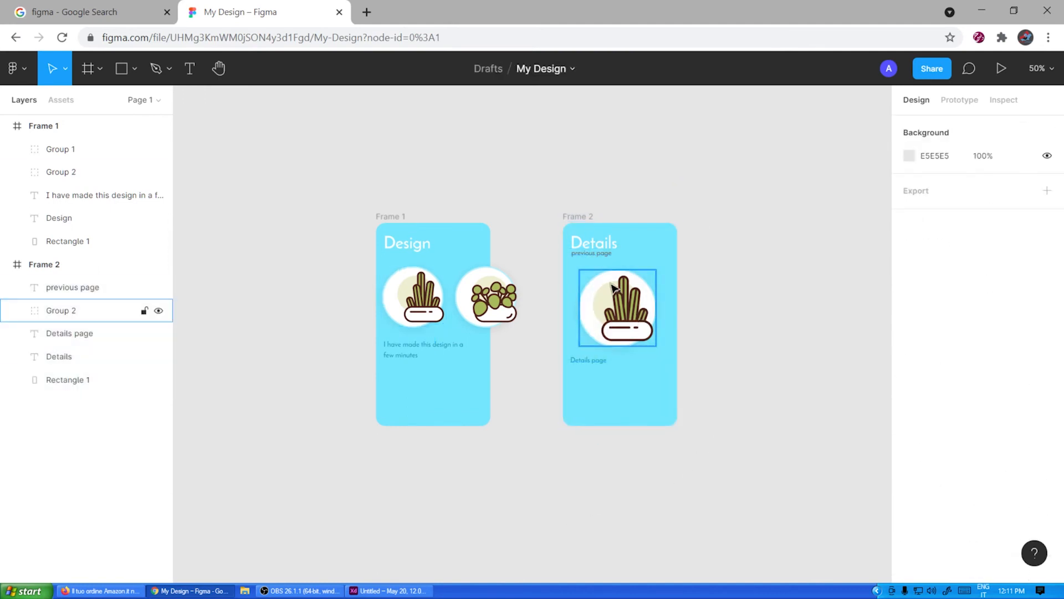
pyautogui.click(602, 256)
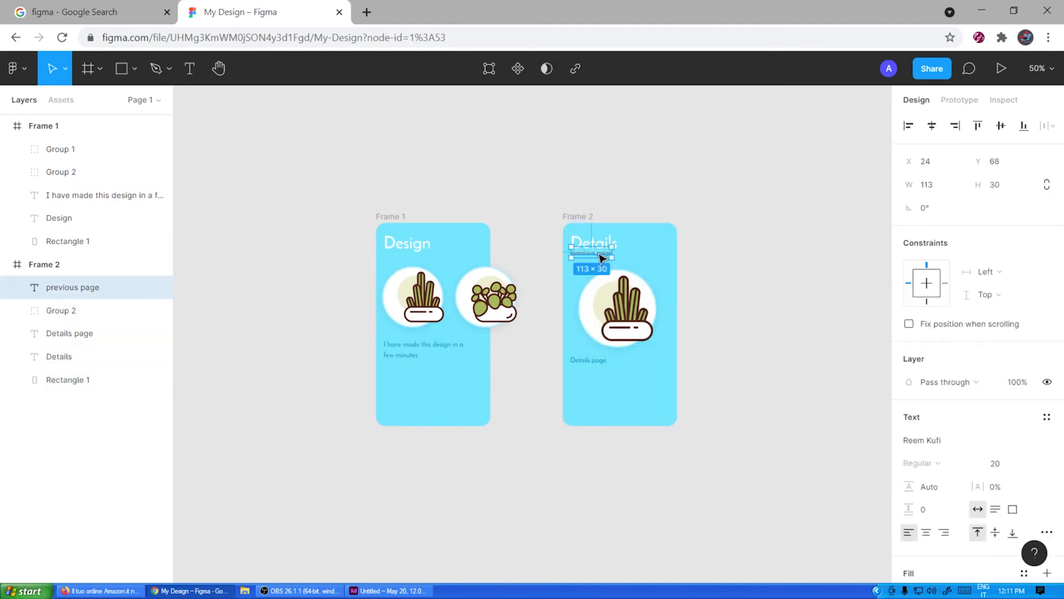
pyautogui.click(596, 185)
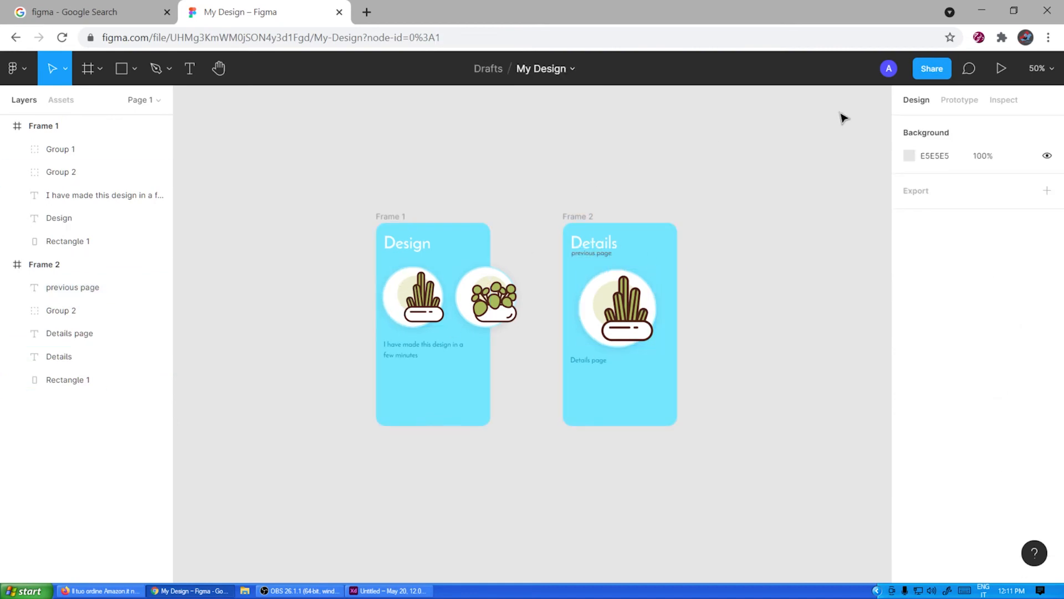
# Return to the Adobe XD document and rename the iPhone 12 Pro Max artboard as Page 1.
pyautogui.click(982, 11)
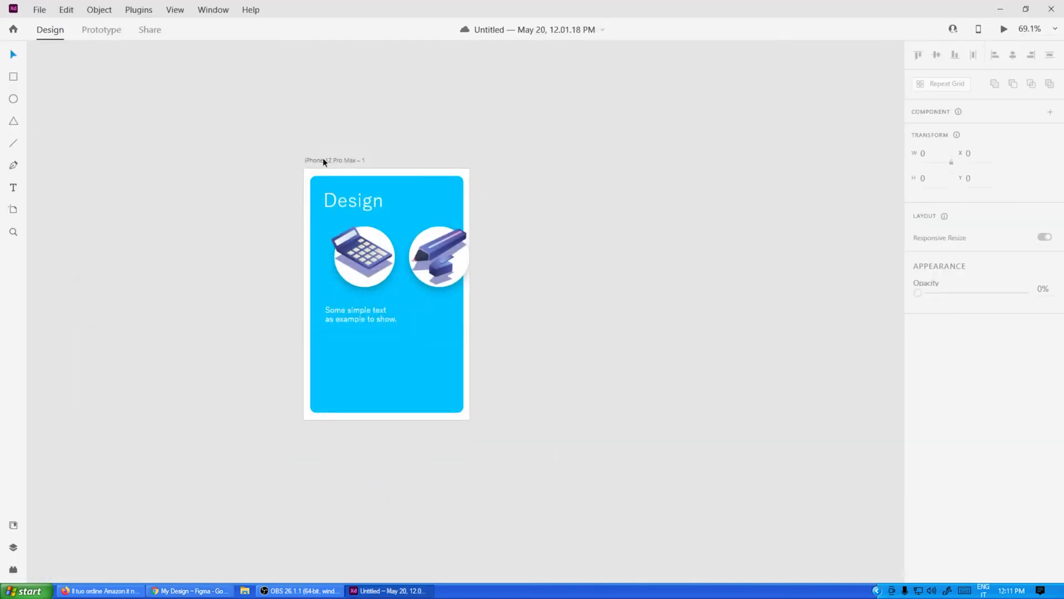
pyautogui.click(339, 159)
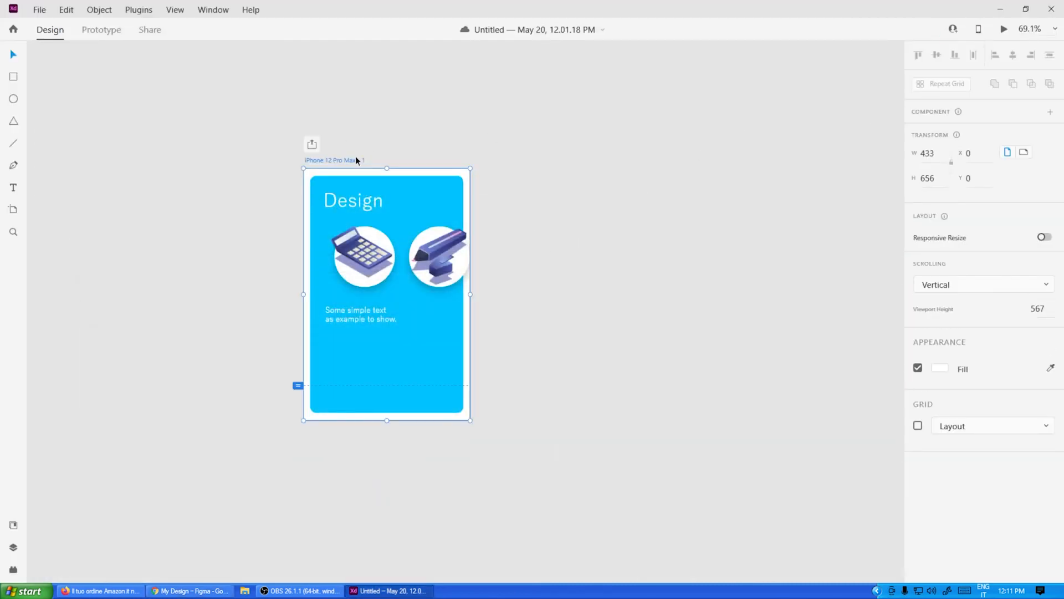
pyautogui.doubleClick(352, 160)
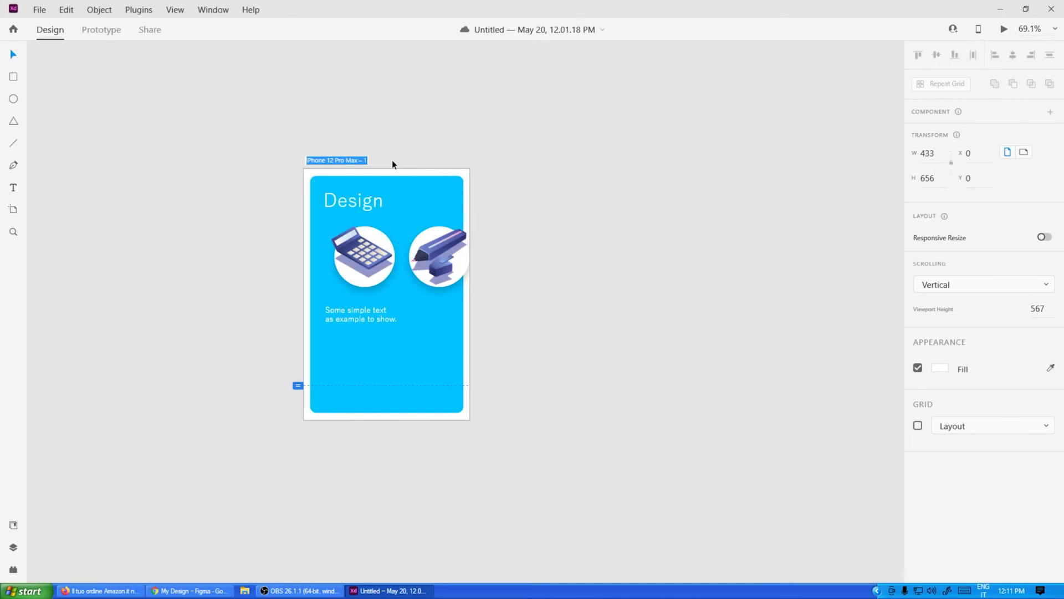
pyautogui.write('Page 1')
pyautogui.press('Return')
pyautogui.click(364, 141)
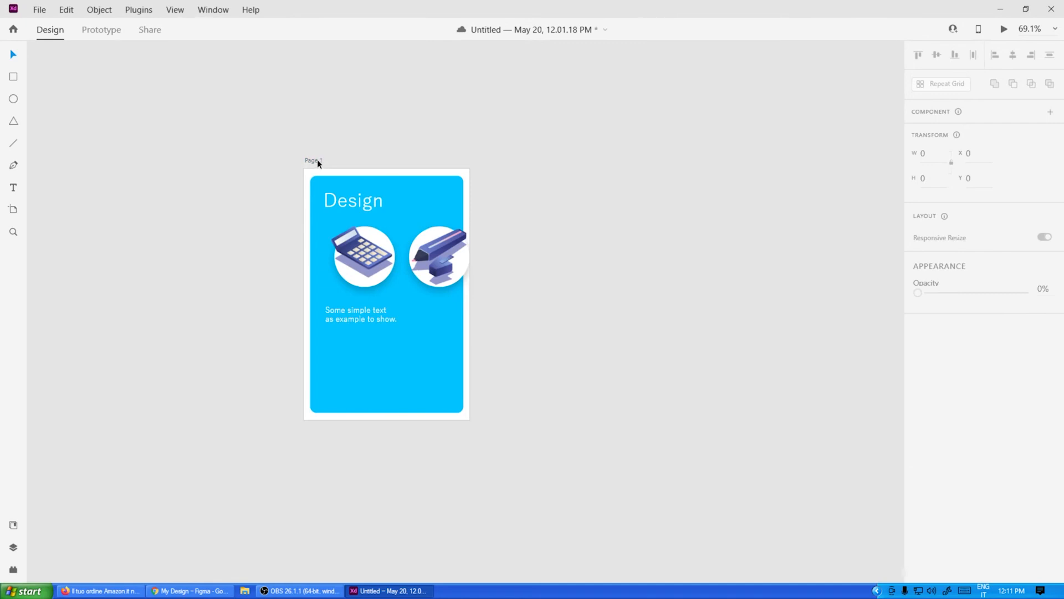
# Duplicate the Page 1 artboard, rename the copy Page 2 and place it beside the original at about X 679, Y -178.
pyautogui.moveTo(317, 159); pyautogui.dragTo(623, 108)
pyautogui.doubleClick(633, 107)
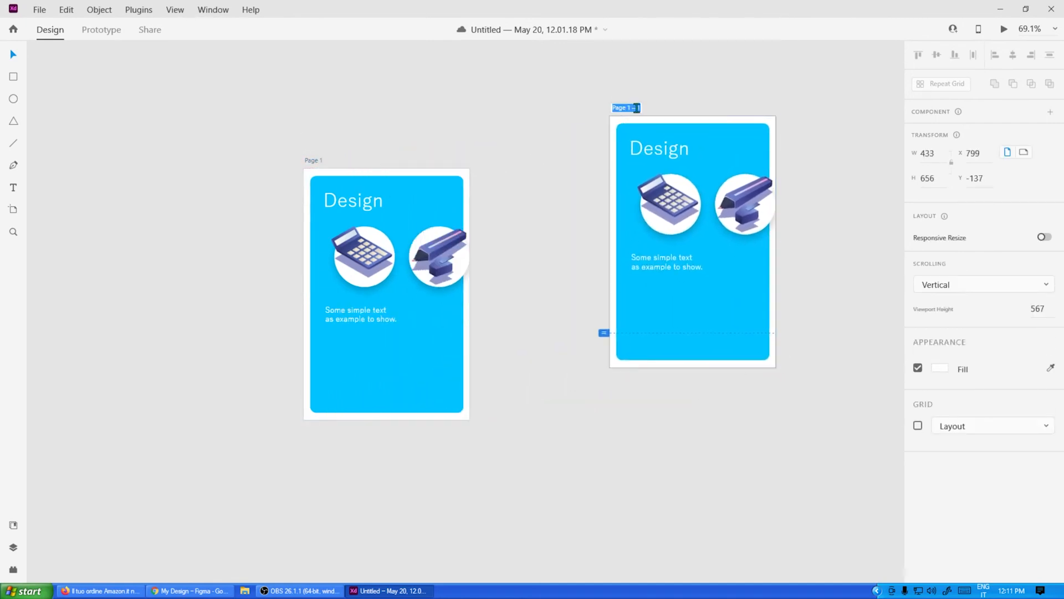
pyautogui.click(626, 107)
pyautogui.write('2')
pyautogui.moveTo(632, 108); pyautogui.dragTo(575, 90)
pyautogui.press('Return')
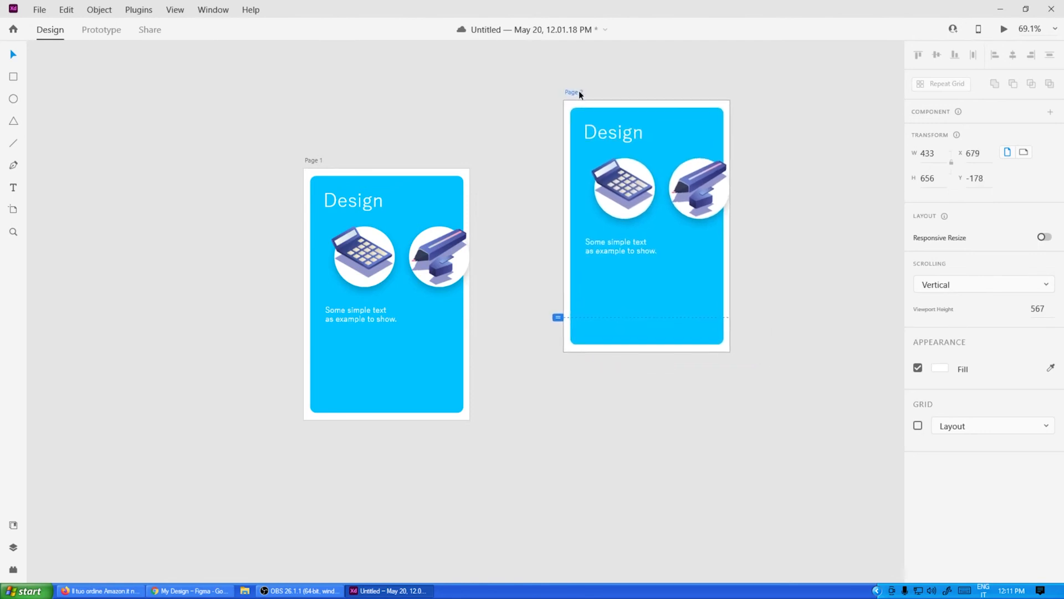
# Delete the grouped marker image and circle from the Page 2 artboard.
pyautogui.click(696, 176)
pyautogui.press('Delete')
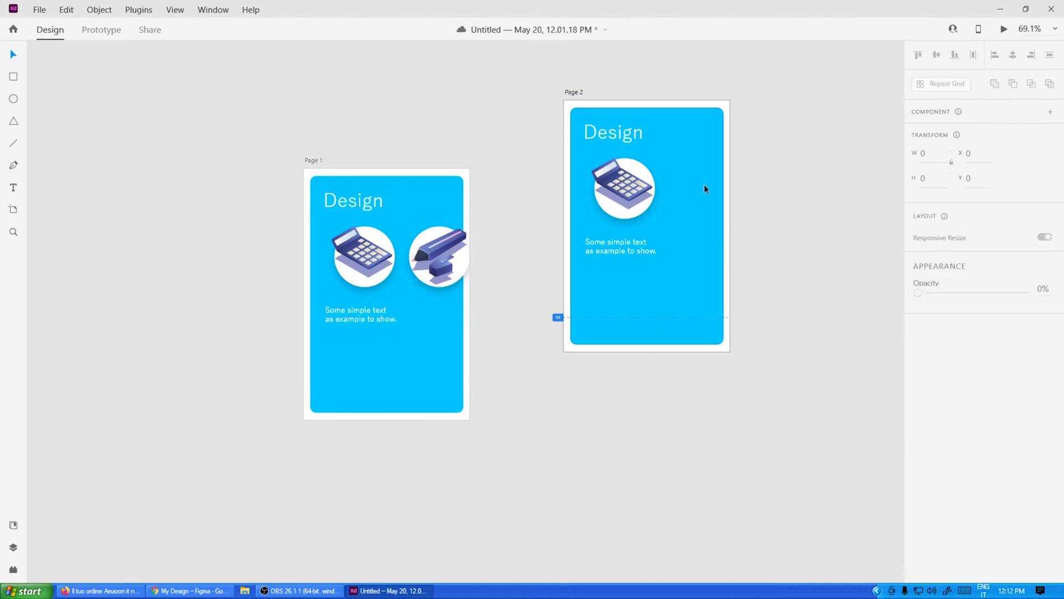
# Try to enlarge the calculator image inside its group on Page 2 to 230 by 230.
pyautogui.click(621, 218)
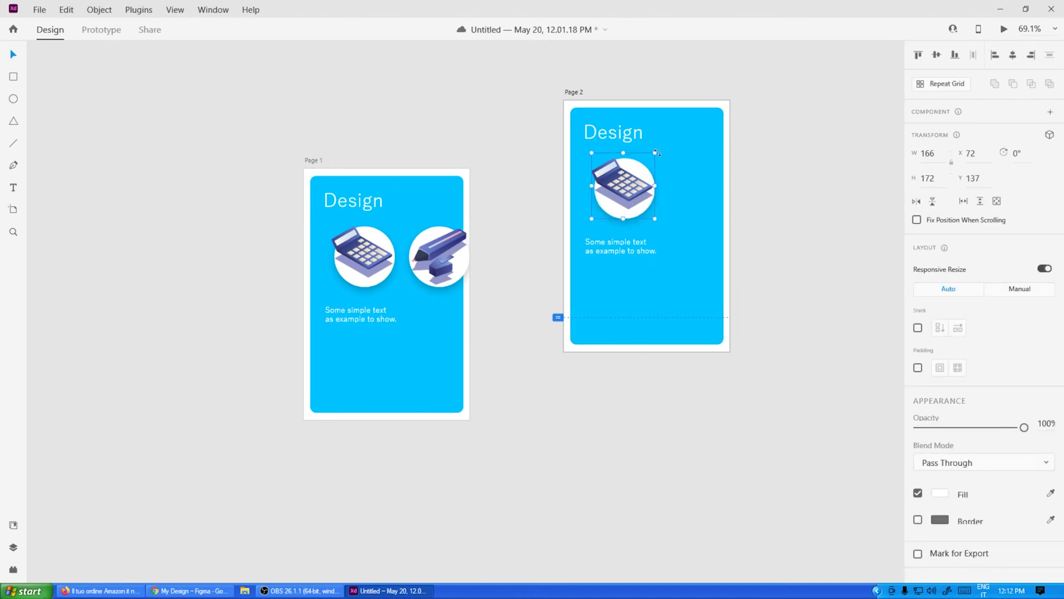
pyautogui.doubleClick(629, 180)
pyautogui.moveTo(653, 151); pyautogui.dragTo(680, 126)
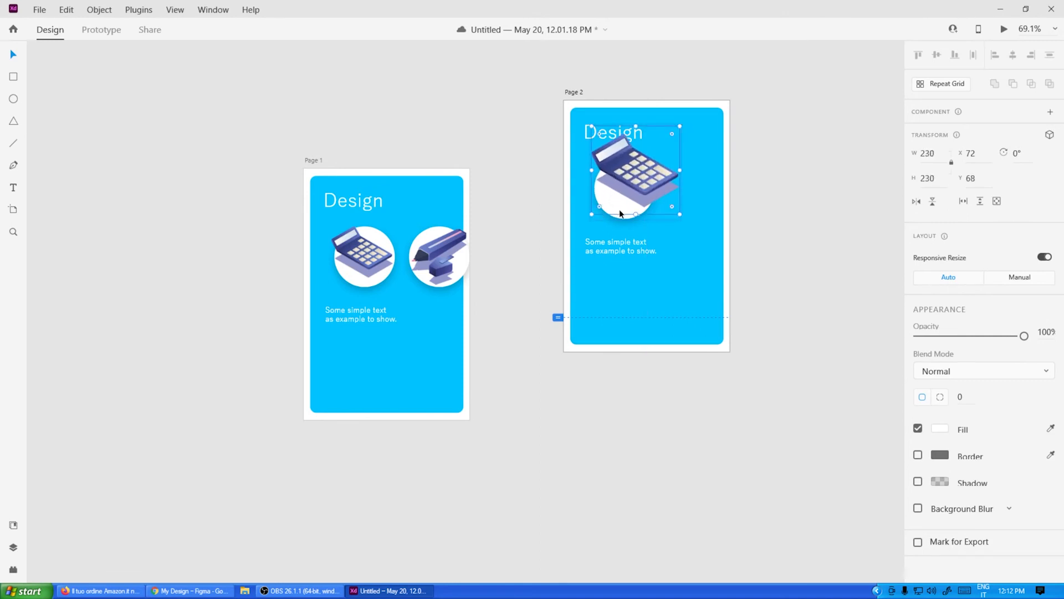
pyautogui.moveTo(654, 180)
pyautogui.mouseDown()
pyautogui.moveTo(677, 174)
pyautogui.moveTo(732, 201)
pyautogui.moveTo(648, 183)
pyautogui.mouseUp()
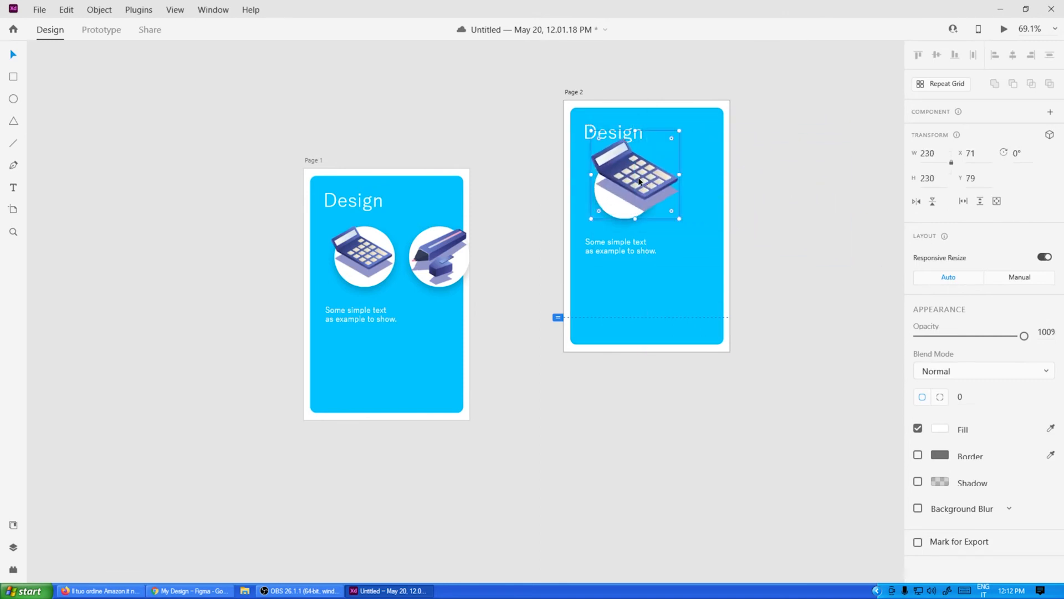
pyautogui.click(806, 170)
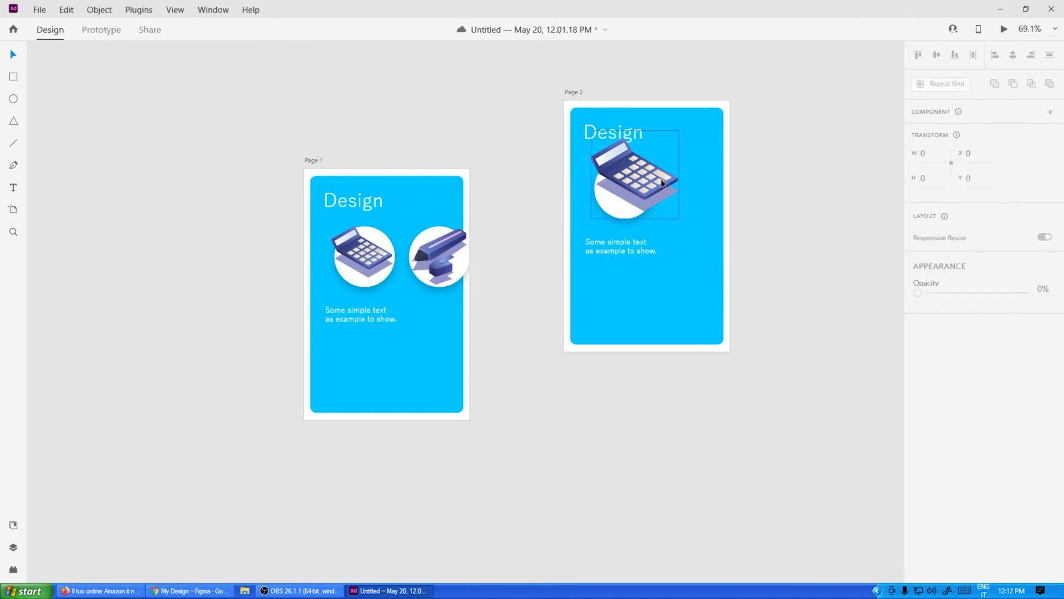
pyautogui.click(648, 197)
pyautogui.hotkey('ctrl', 'z')
pyautogui.hotkey('ctrl', 'z')
pyautogui.hotkey('ctrl', 'z')
pyautogui.hotkey('ctrl', 'z')
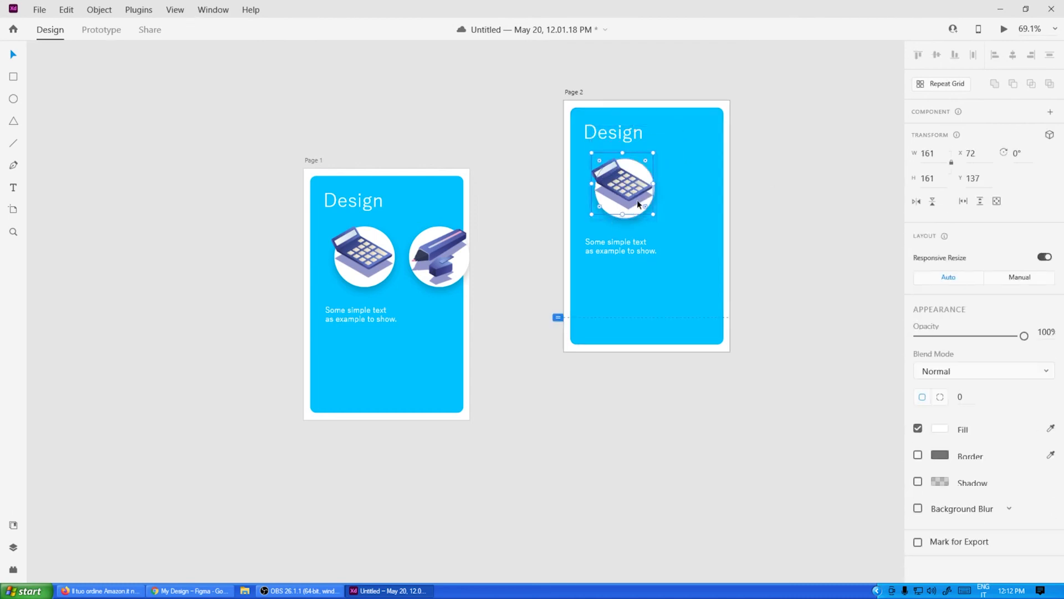
# Ungroup the calculator image and white circle on Page 2 and move the calculator away from the circle.
pyautogui.click(627, 188)
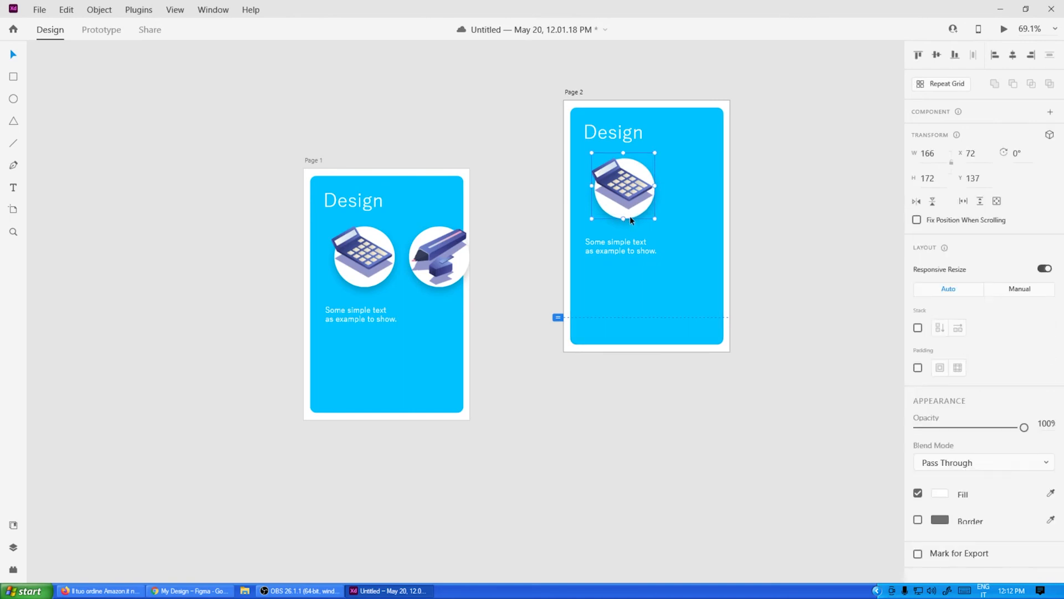
pyautogui.rightClick(628, 193)
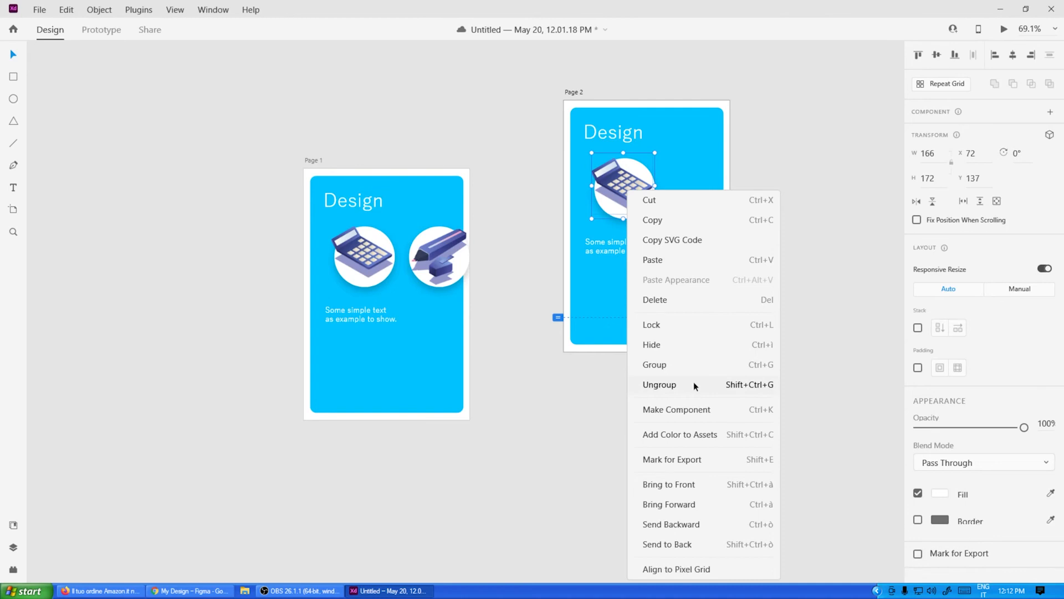
pyautogui.click(693, 385)
pyautogui.click(766, 197)
pyautogui.moveTo(626, 187); pyautogui.dragTo(737, 161)
# Shrink the white circle on Page 2 and center it horizontally in the blue background, with the calculator image kept off the artboard.
pyautogui.click(633, 190)
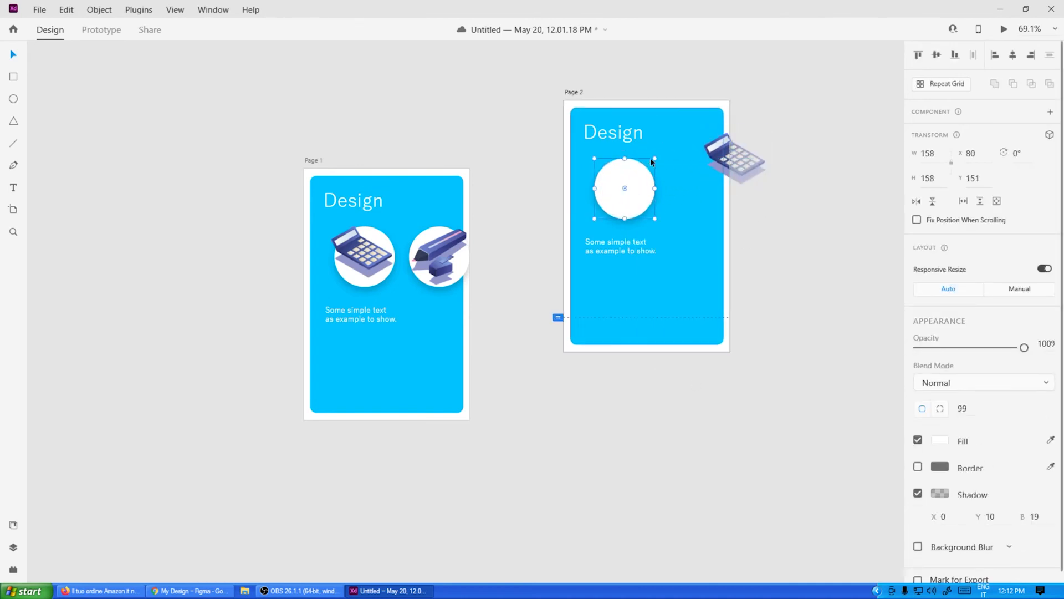
pyautogui.moveTo(654, 158); pyautogui.dragTo(654, 205)
pyautogui.moveTo(726, 163); pyautogui.dragTo(651, 187)
pyautogui.hotkey('ctrl', 'z')
pyautogui.hotkey('ctrl', 'z')
pyautogui.hotkey('ctrl', 'z')
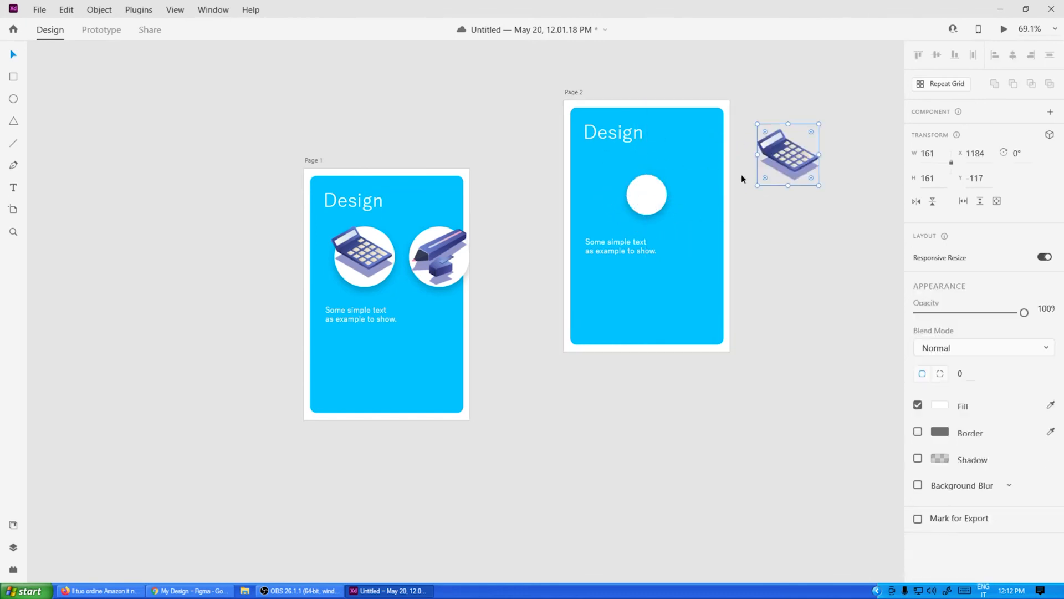
# Place the calculator image over the small white circle on Page 2 and enlarge it until it covers the circle.
pyautogui.moveTo(804, 158); pyautogui.dragTo(642, 195)
pyautogui.moveTo(675, 159); pyautogui.dragTo(650, 196)
pyautogui.click(767, 197)
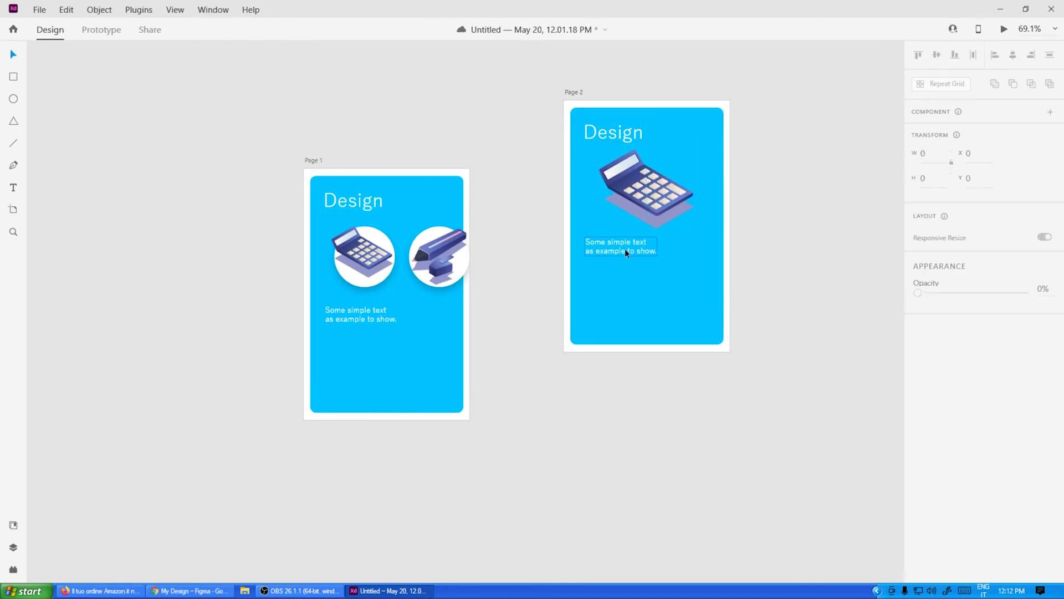
# Move the sample text and the enlarged calculator image slightly lower on Page 2.
pyautogui.moveTo(630, 251)
pyautogui.mouseDown()
pyautogui.moveTo(632, 280)
pyautogui.moveTo(632, 258)
pyautogui.mouseUp()
pyautogui.moveTo(645, 193); pyautogui.dragTo(640, 197)
pyautogui.click(760, 173)
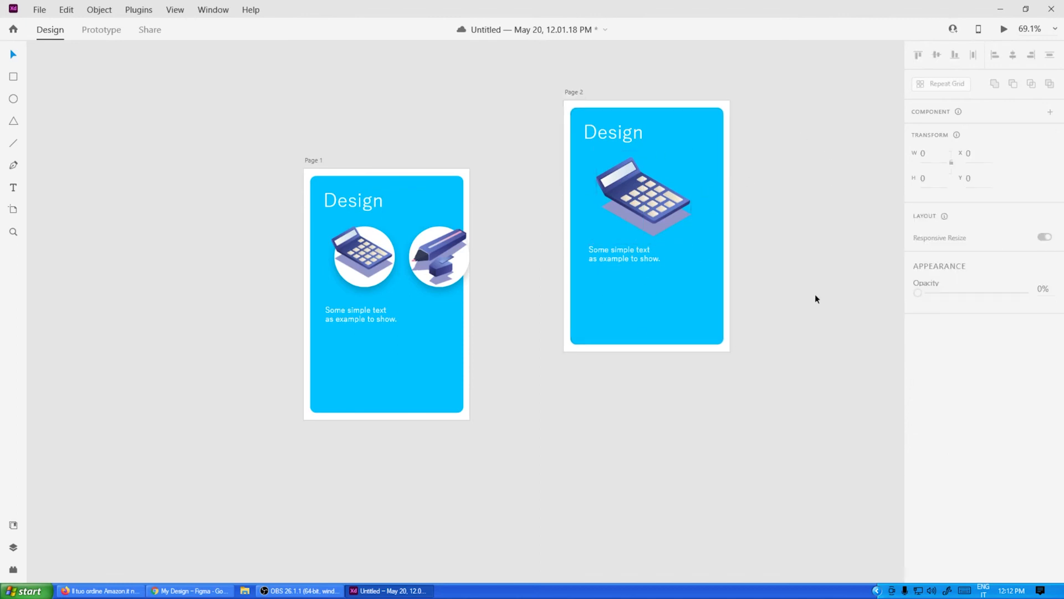
# Switch the document to Prototype mode and save it.
pyautogui.click(105, 33)
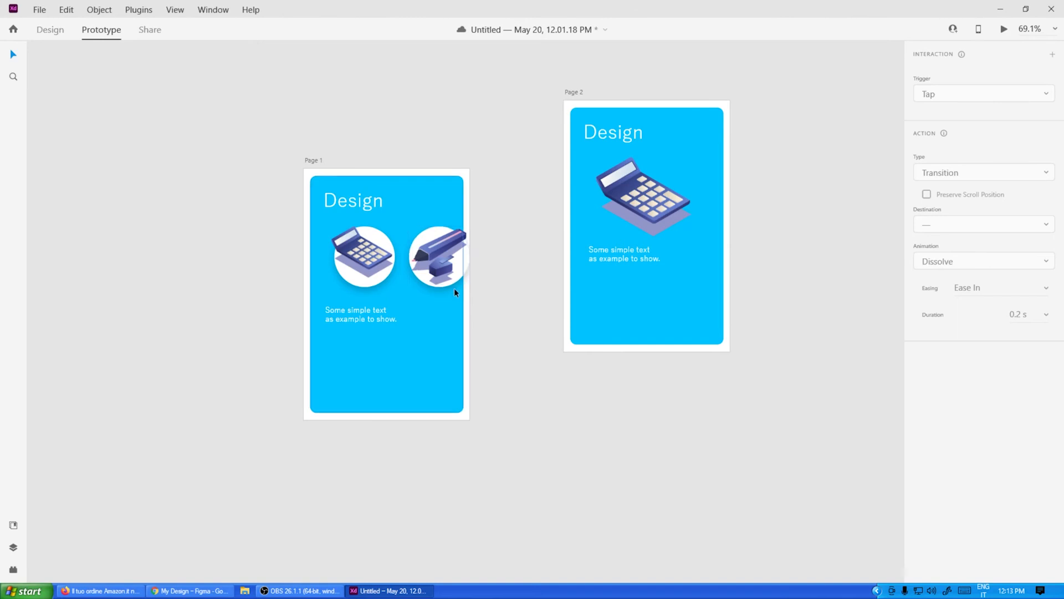
pyautogui.click(448, 338)
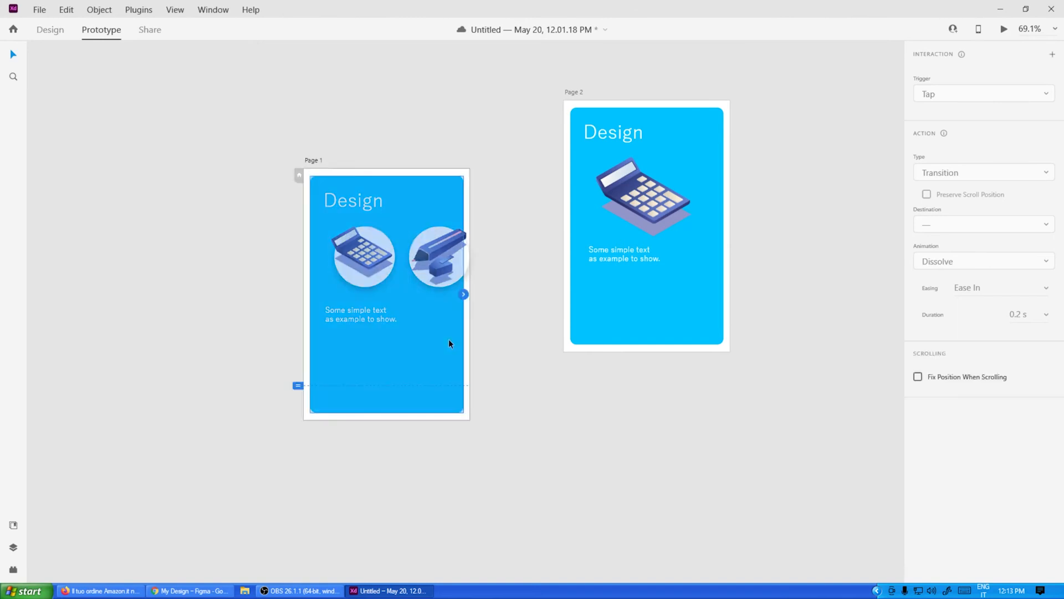
pyautogui.click(501, 134)
pyautogui.click(465, 174)
pyautogui.click(459, 132)
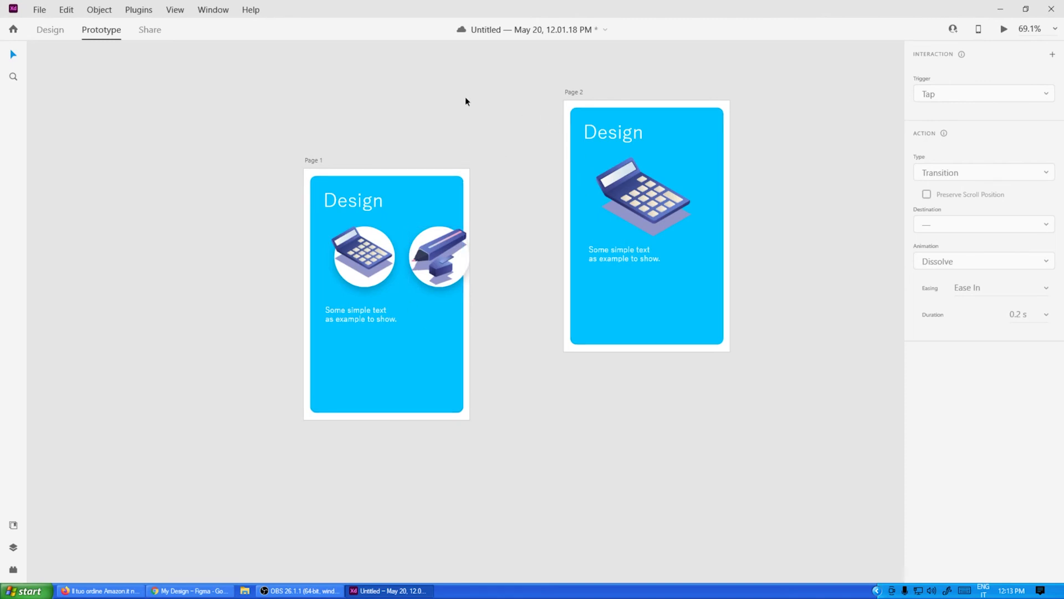
pyautogui.click(54, 36)
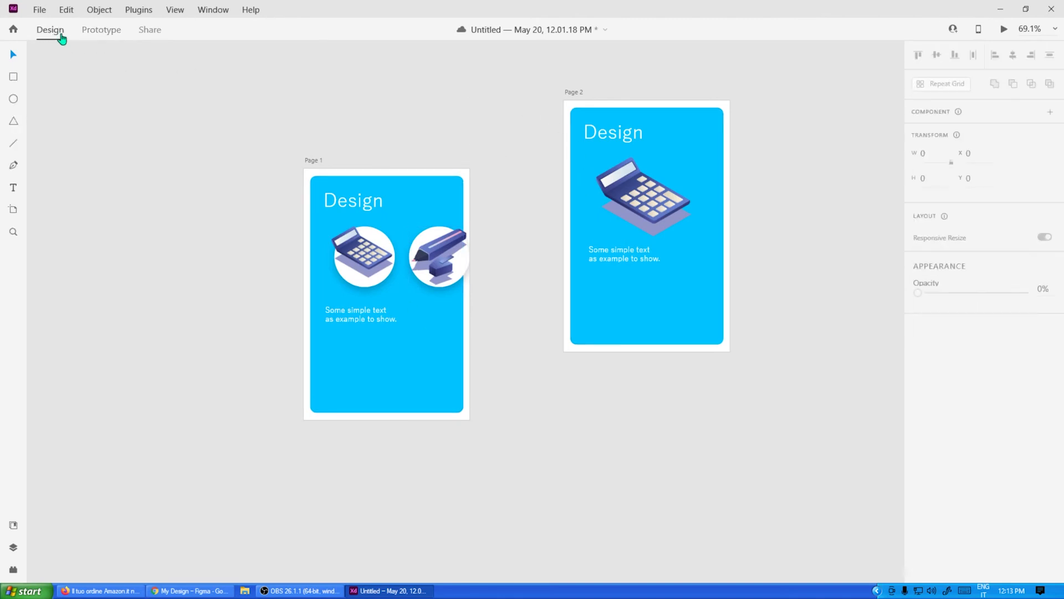
pyautogui.click(98, 36)
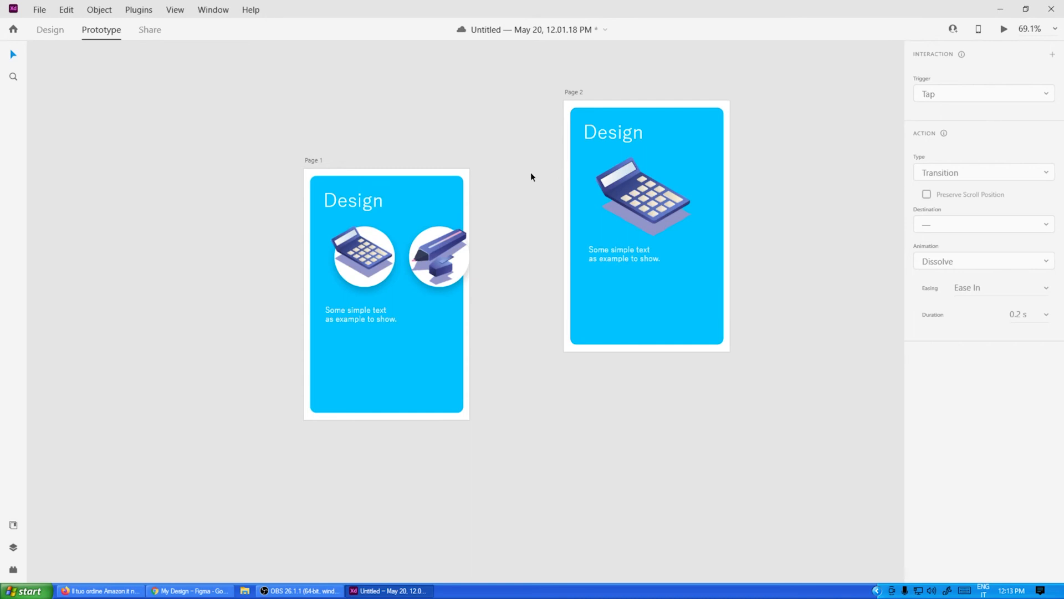
pyautogui.hotkey('ctrl', 's')
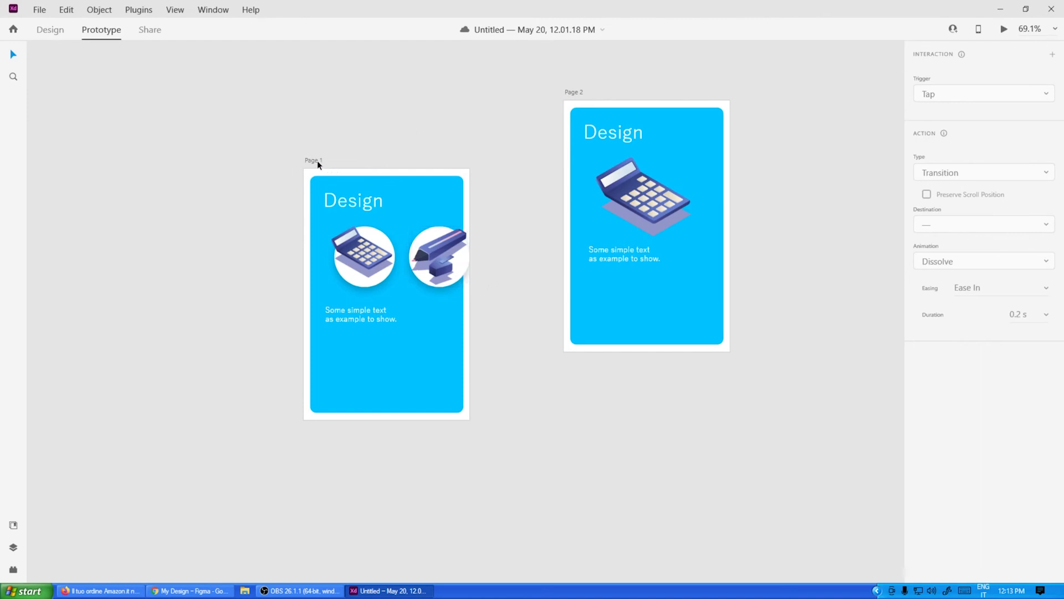
# Move the Page 1 artboard slightly lower and farther from Page 2.
pyautogui.moveTo(317, 161); pyautogui.dragTo(304, 190)
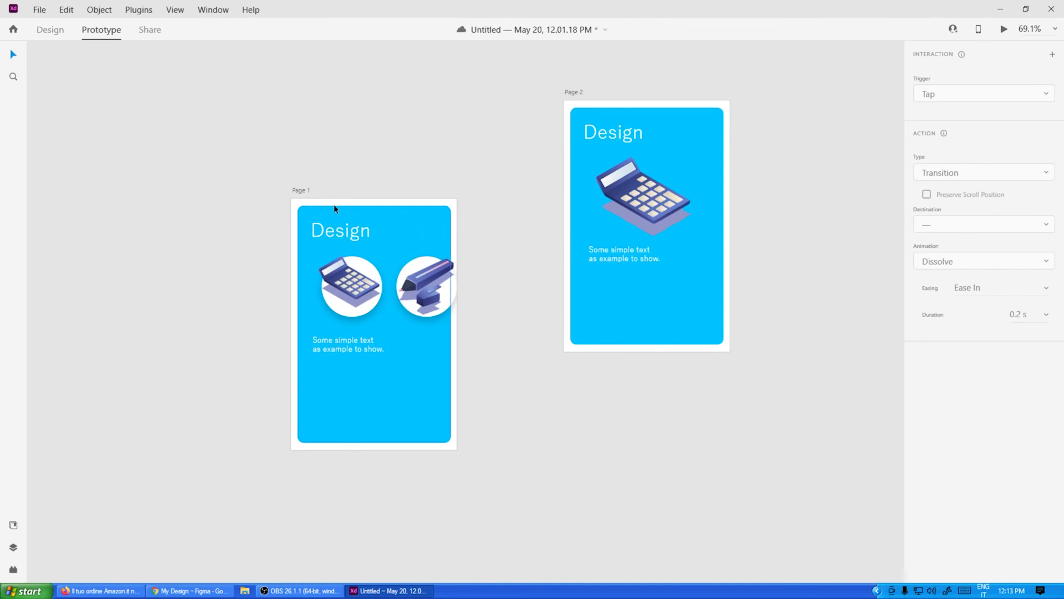
pyautogui.click(454, 207)
pyautogui.click(480, 169)
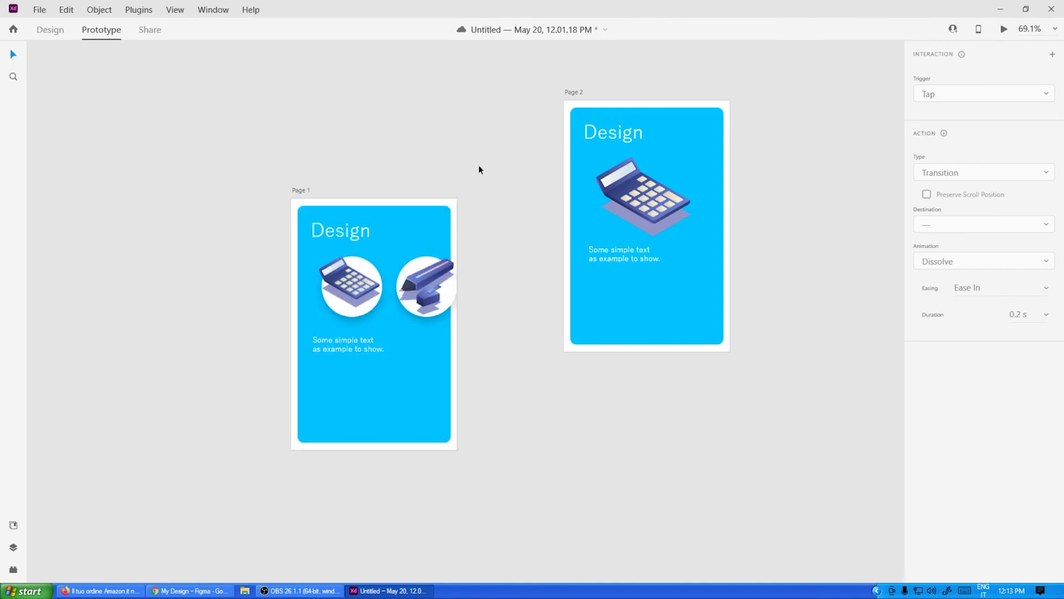
# Examine the prototype connection handles of Page 1's calculator group, marker group, blue background and whole artboard.
pyautogui.click(365, 269)
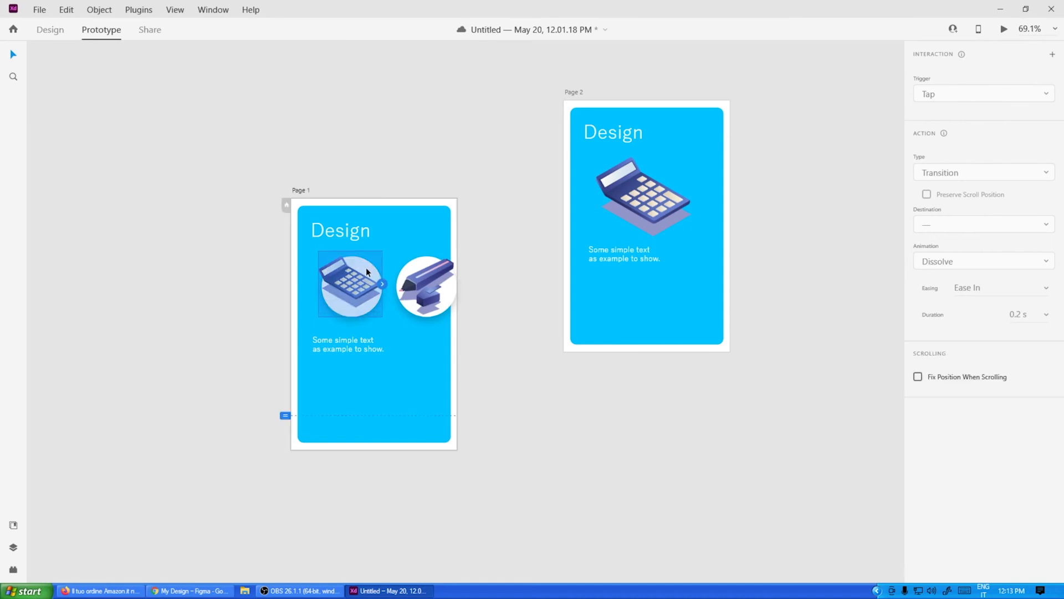
pyautogui.click(409, 271)
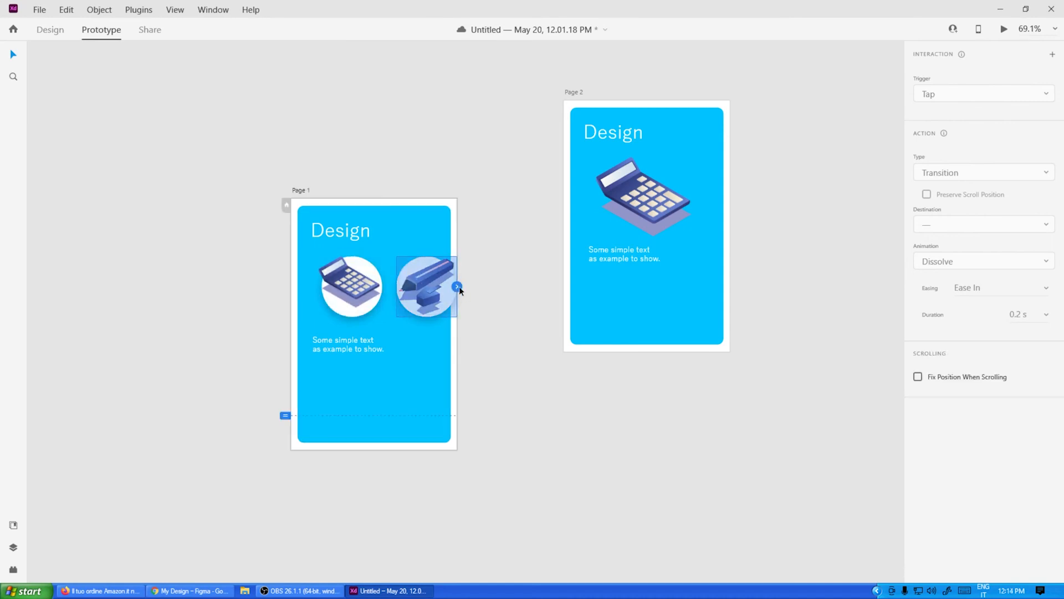
pyautogui.click(434, 229)
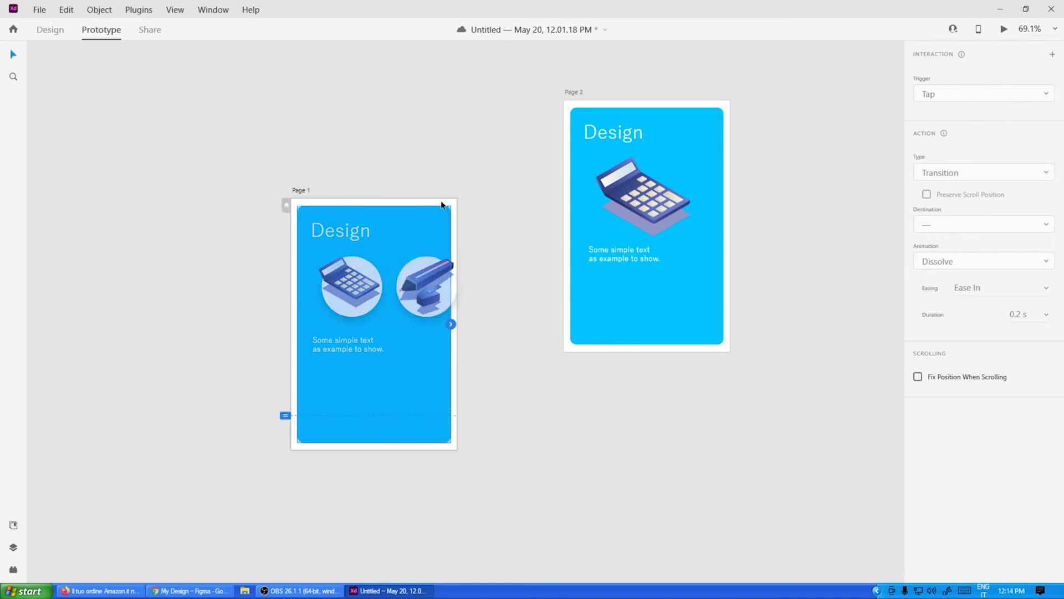
pyautogui.click(442, 205)
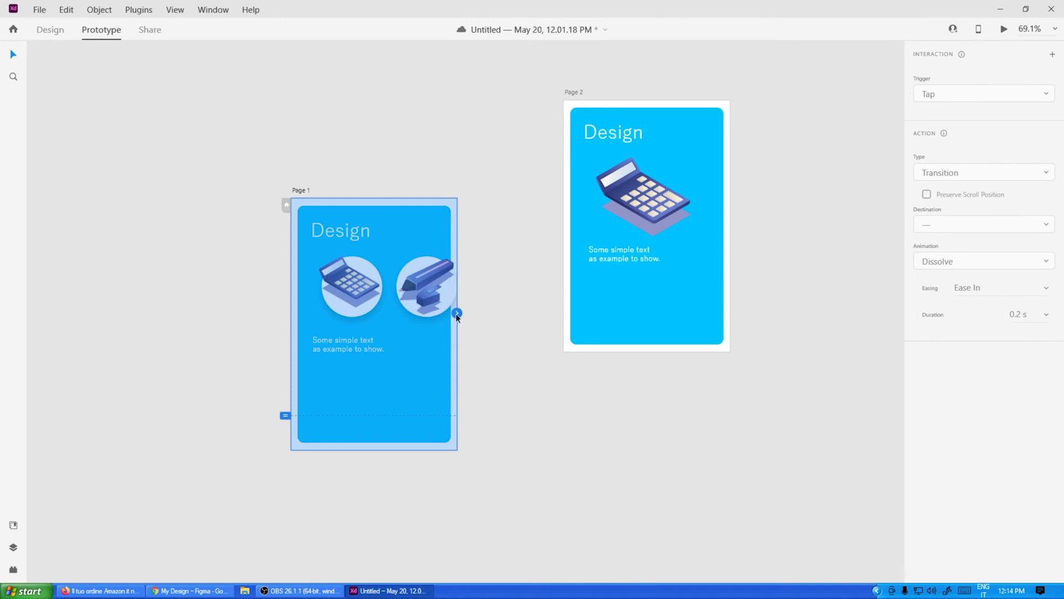
pyautogui.moveTo(458, 313); pyautogui.dragTo(480, 306)
pyautogui.click(522, 210)
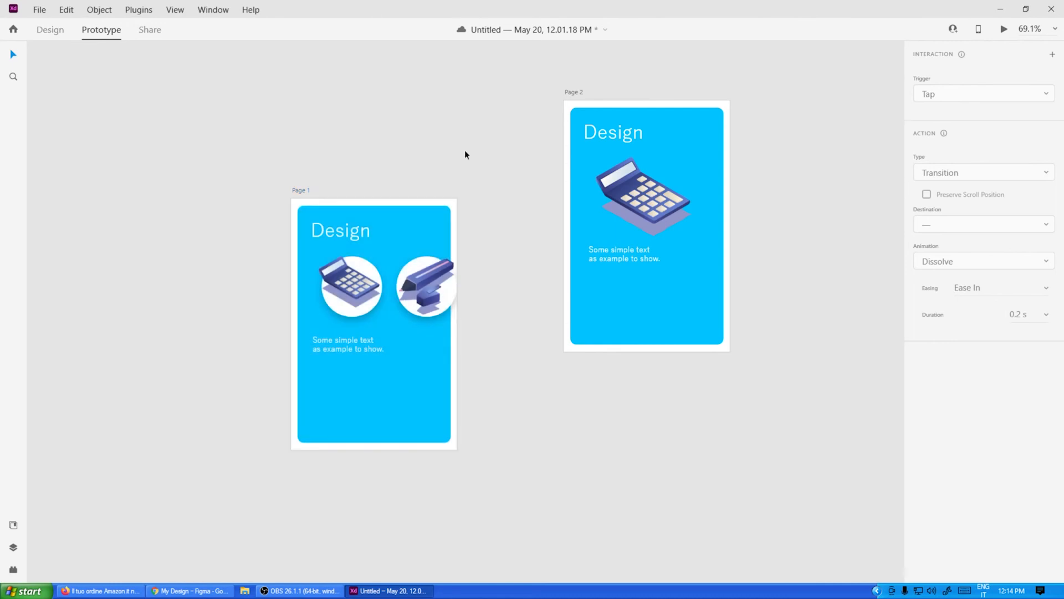
pyautogui.click(372, 268)
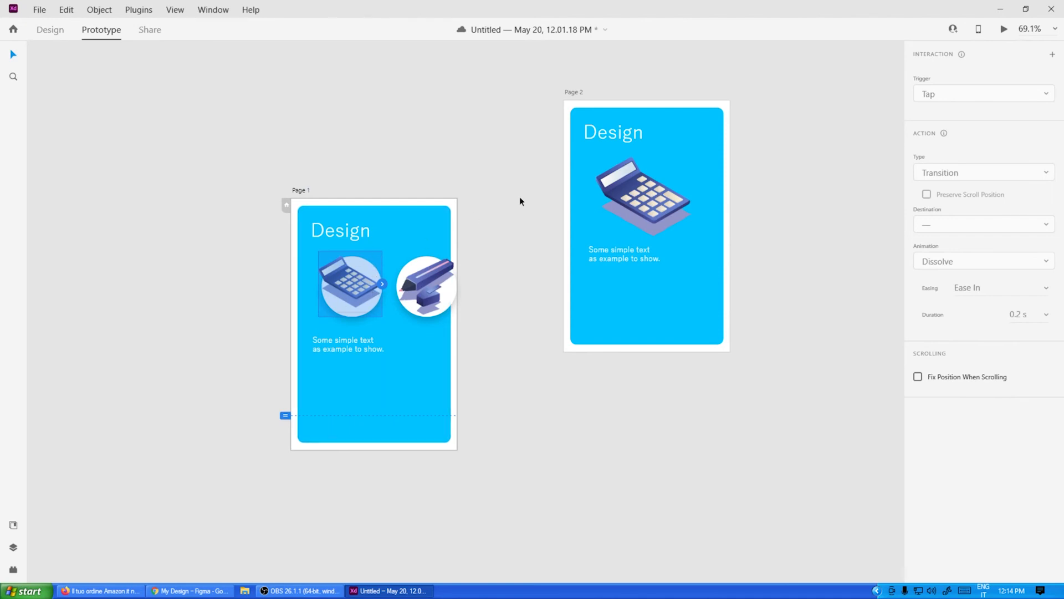
pyautogui.click(398, 182)
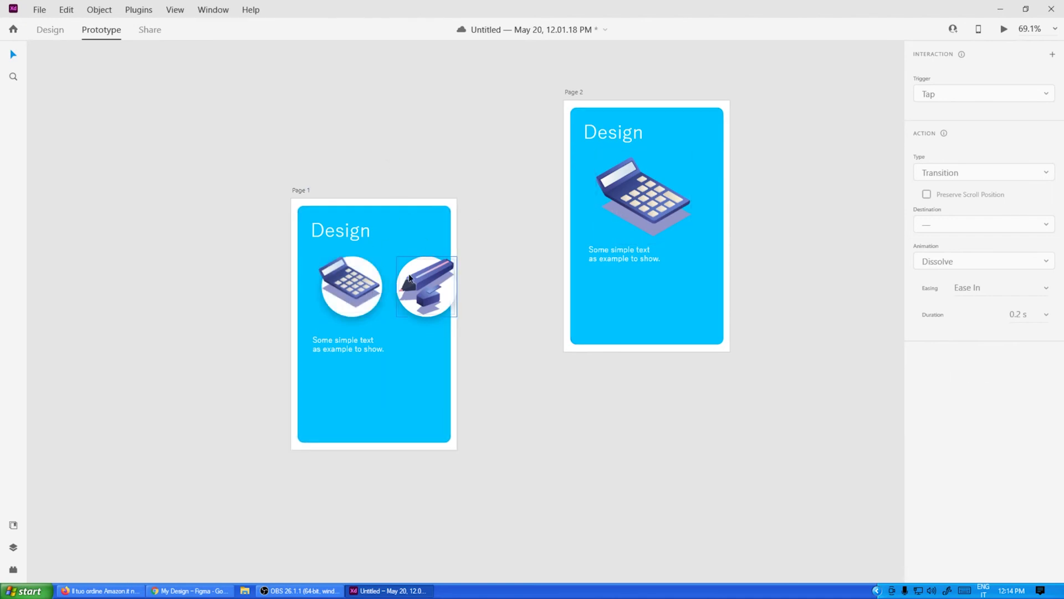
pyautogui.click(367, 271)
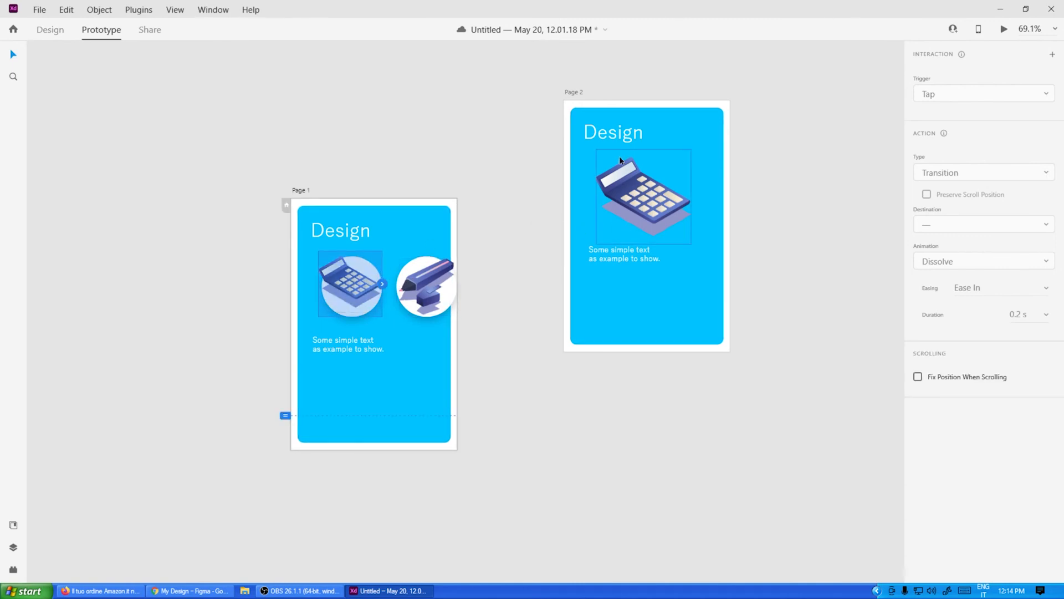
pyautogui.moveTo(384, 285); pyautogui.dragTo(486, 180)
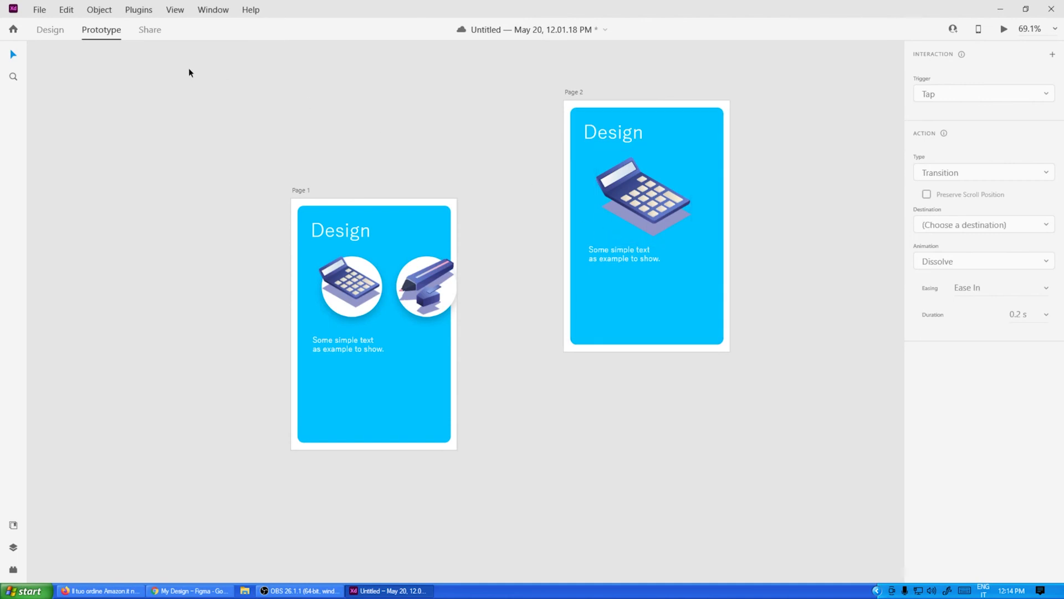
pyautogui.click(65, 34)
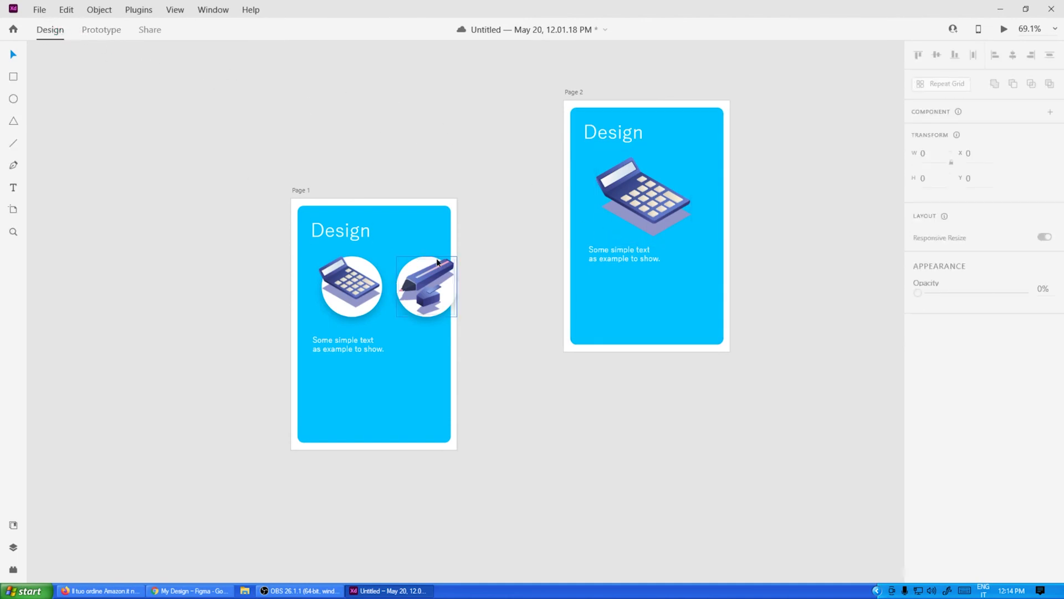
pyautogui.click(121, 35)
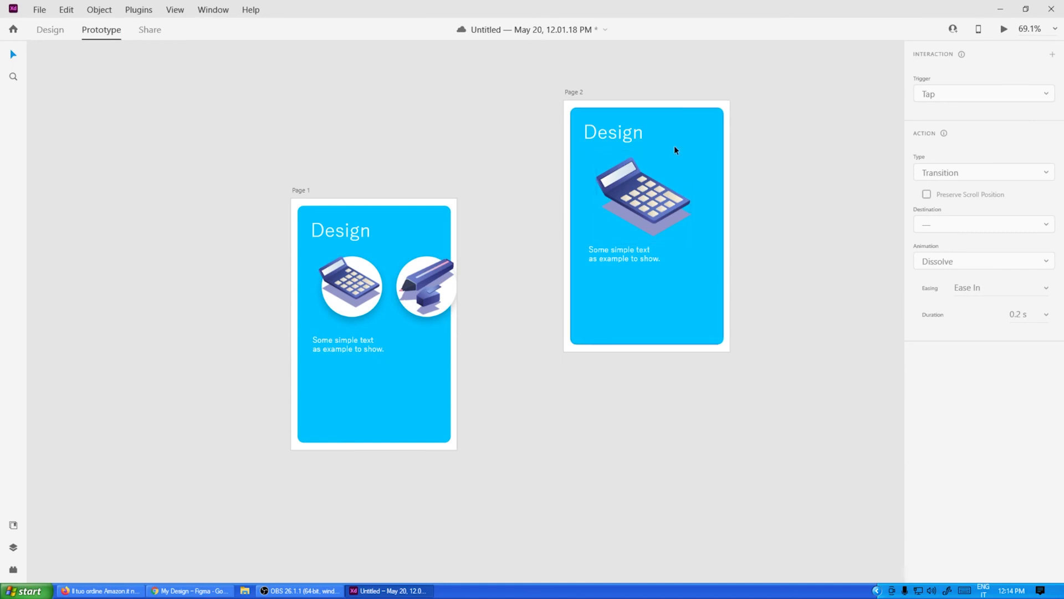
# Return to Design mode and add the text "Previous page" directly under the Design title on Page 2.
pyautogui.click(51, 33)
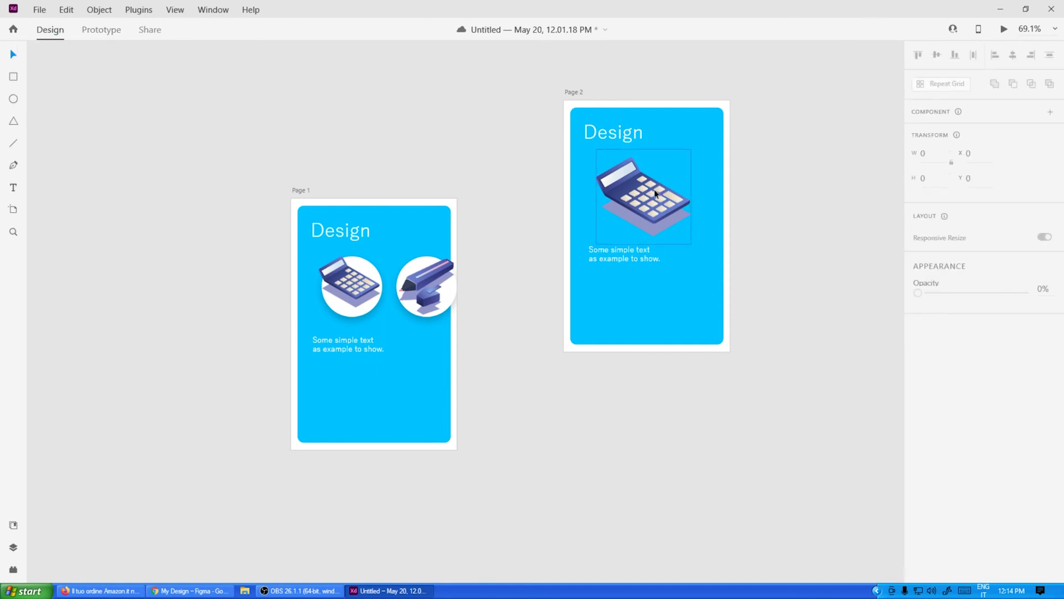
pyautogui.click(13, 187)
pyautogui.click(596, 147)
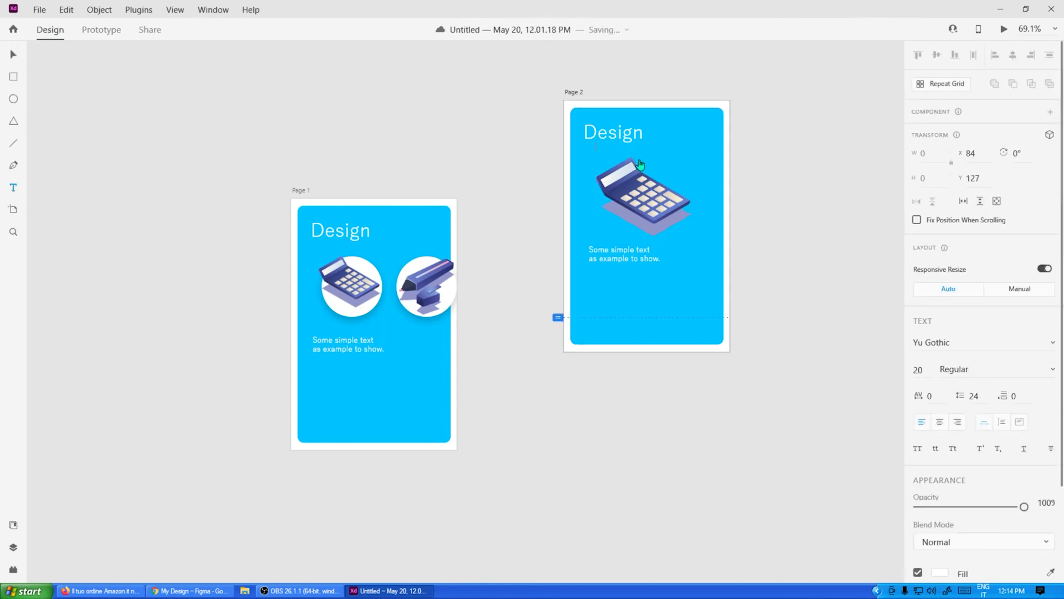
pyautogui.write('Previous Pa')
pyautogui.press('BackSpace')
pyautogui.press('BackSpace')
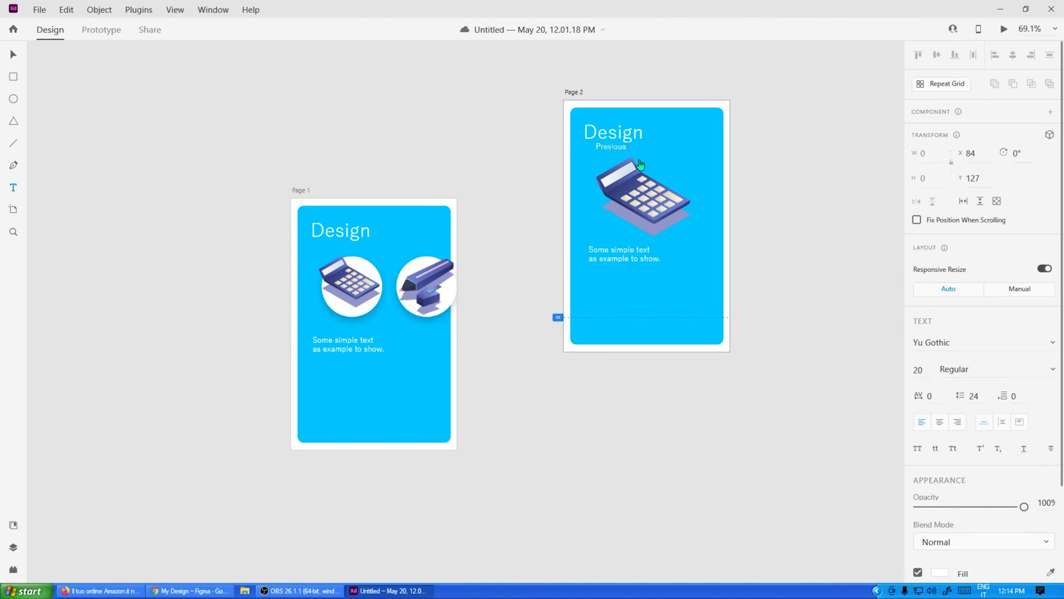
pyautogui.write('page')
pyautogui.press('Escape')
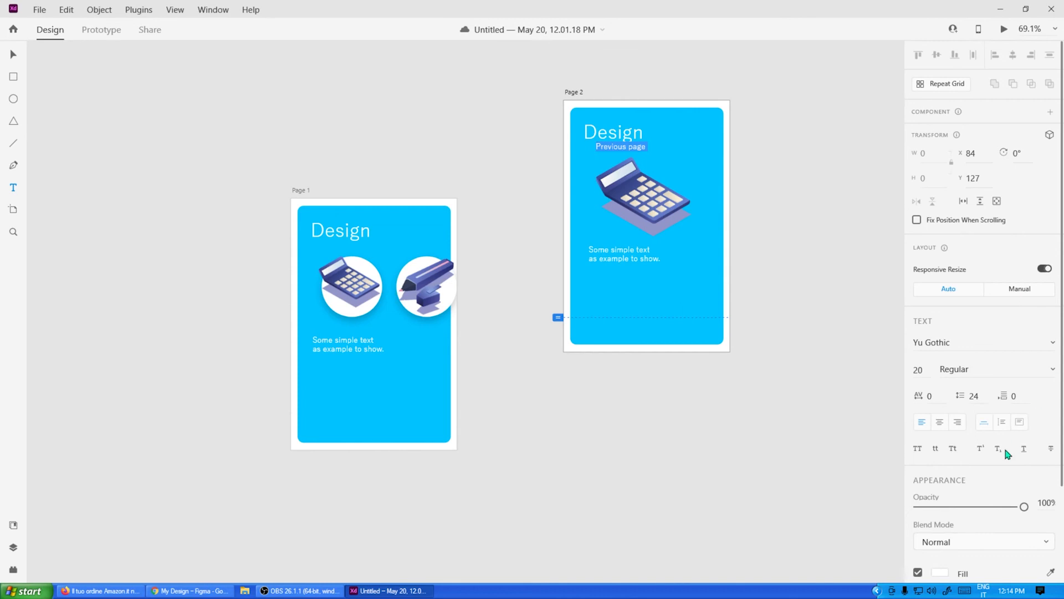
pyautogui.scroll(-3, 931, 571)
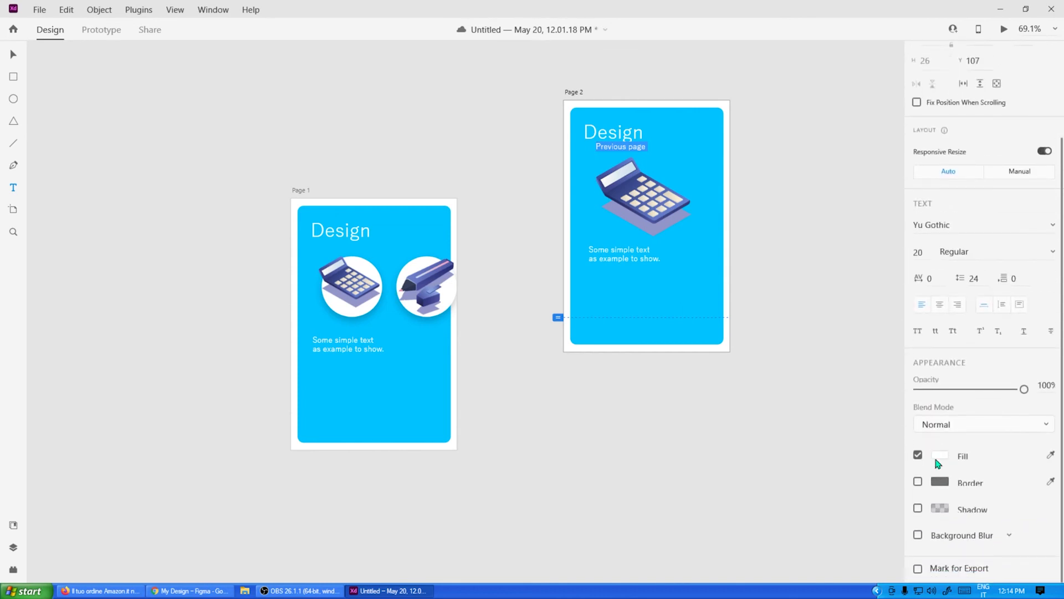
# Fill the "Previous page" text with black and move it left to about X 58, Y 104, under the Design title.
pyautogui.click(939, 455)
pyautogui.click(801, 255)
pyautogui.moveTo(636, 148); pyautogui.dragTo(626, 146)
# Try the Bold weight on Page 2's "Previous page" text.
pyautogui.doubleClick(619, 143)
pyautogui.click(1051, 253)
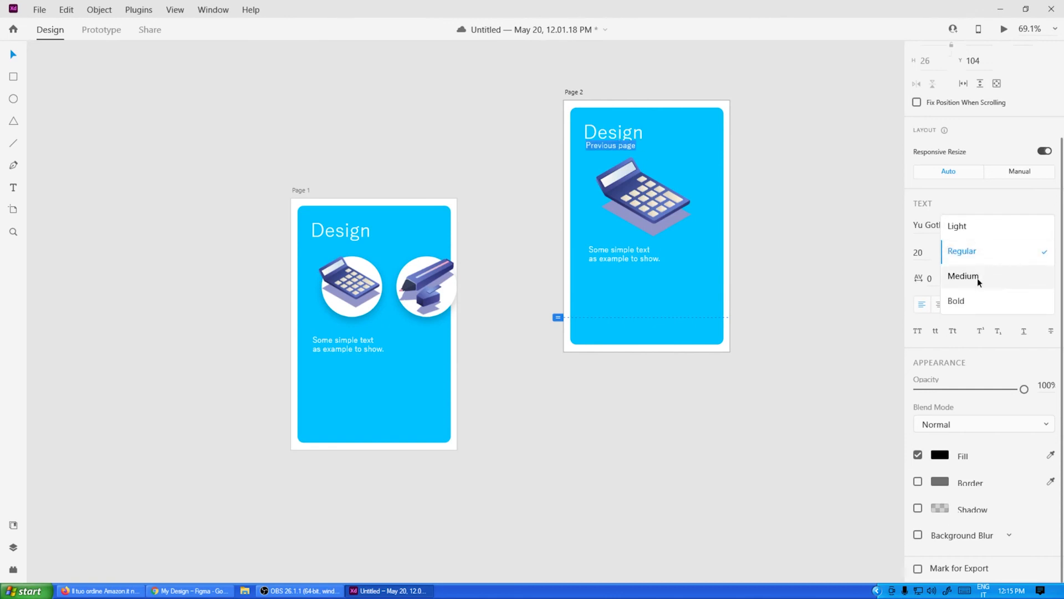
pyautogui.click(970, 304)
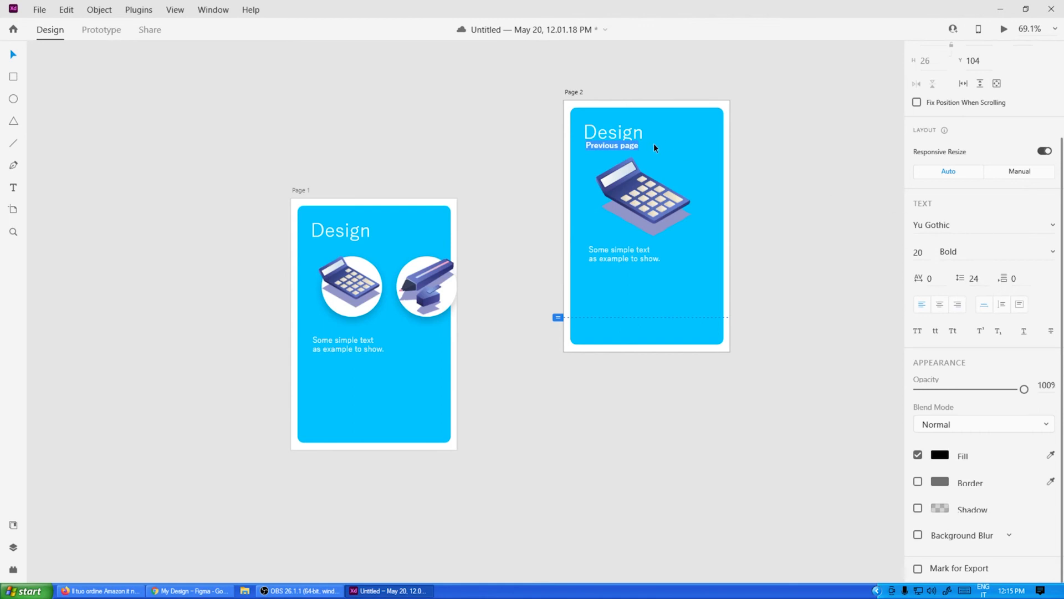
pyautogui.click(711, 132)
# Set the weight of the "Previous page" text to Medium.
pyautogui.doubleClick(632, 145)
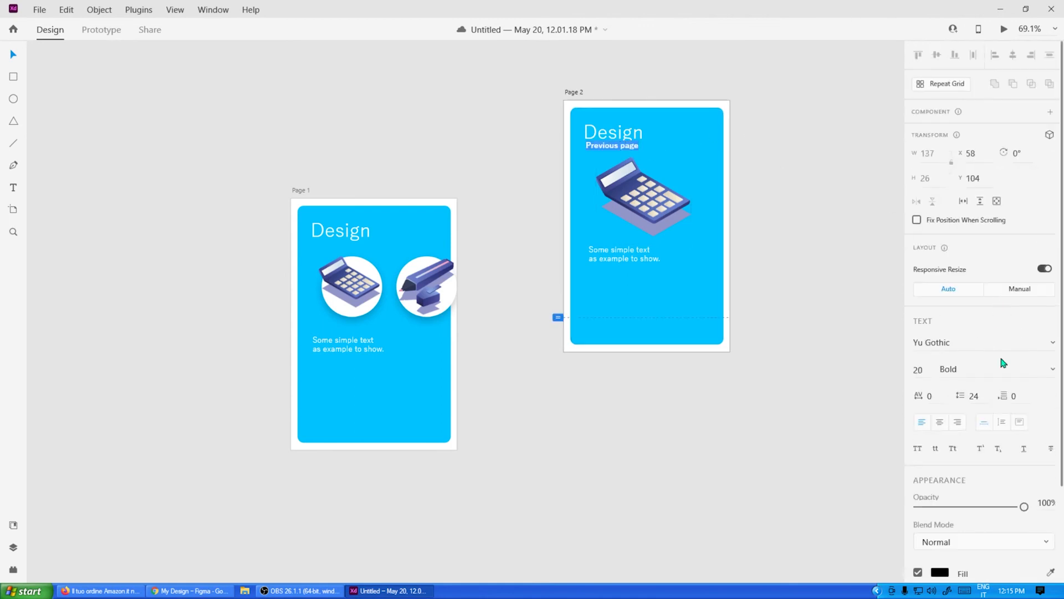
pyautogui.click(1031, 370)
pyautogui.click(964, 343)
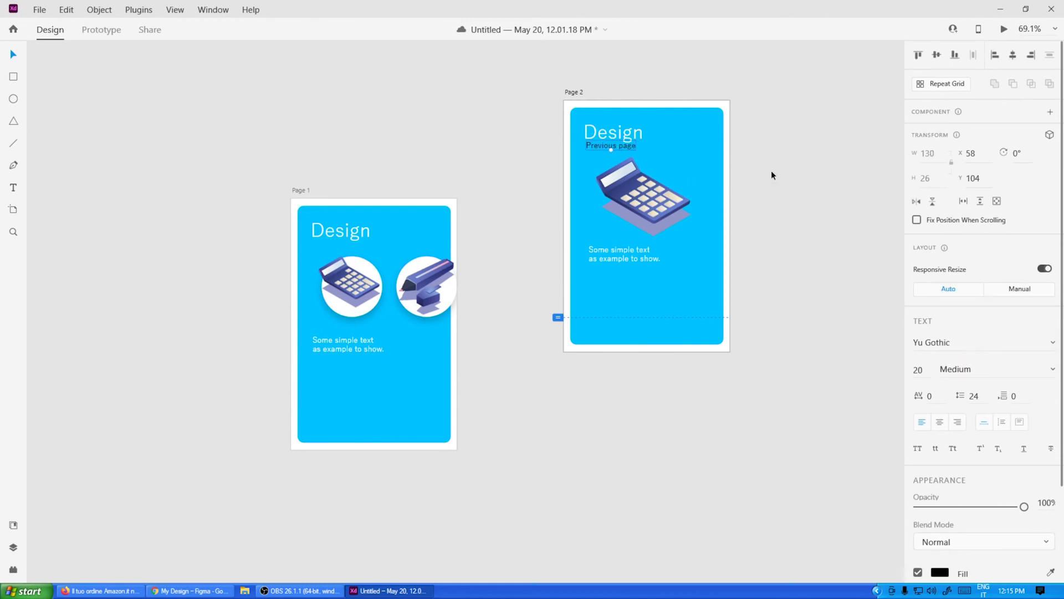
# Nudge the "Previous page" text to about X 61, Y 108 and lower Page 2's calculator image to about Y 152.
pyautogui.scroll(5, 631, 149)
pyautogui.moveTo(636, 148); pyautogui.dragTo(630, 145)
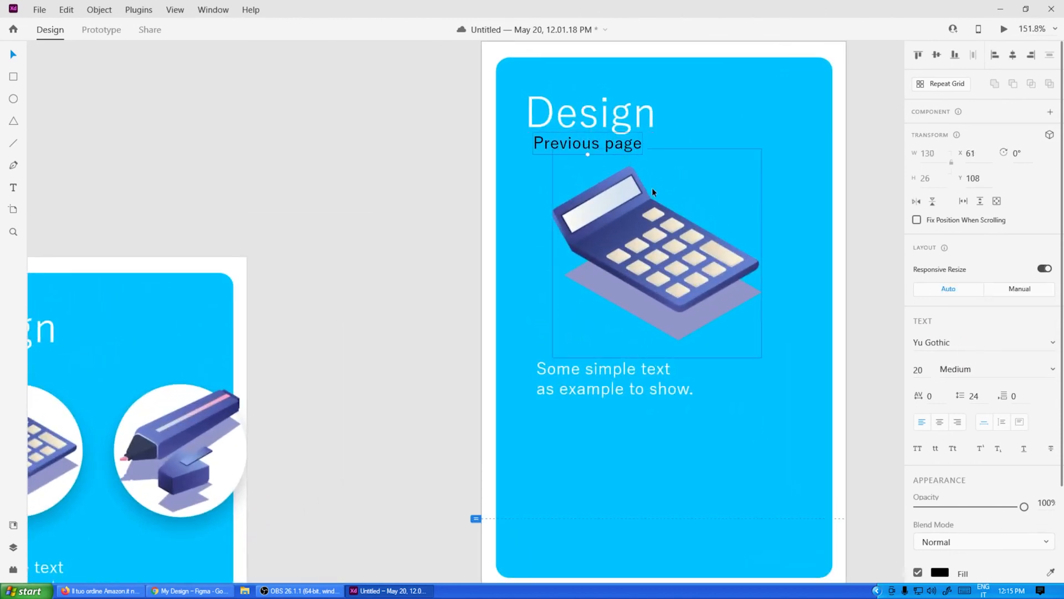
pyautogui.moveTo(671, 260); pyautogui.dragTo(670, 281)
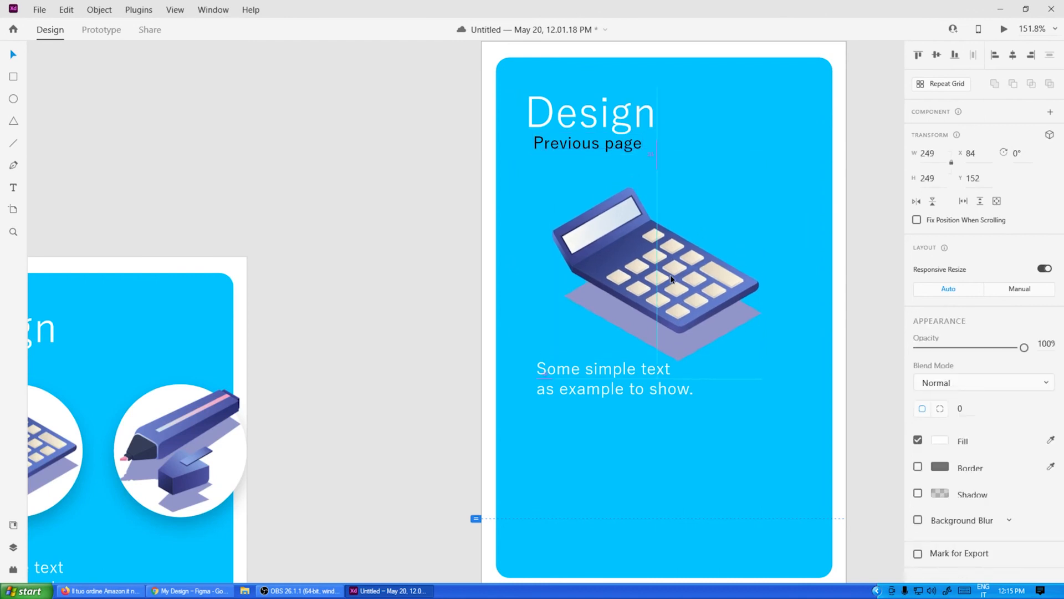
pyautogui.click(620, 393)
pyautogui.scroll(-5, 572, 312)
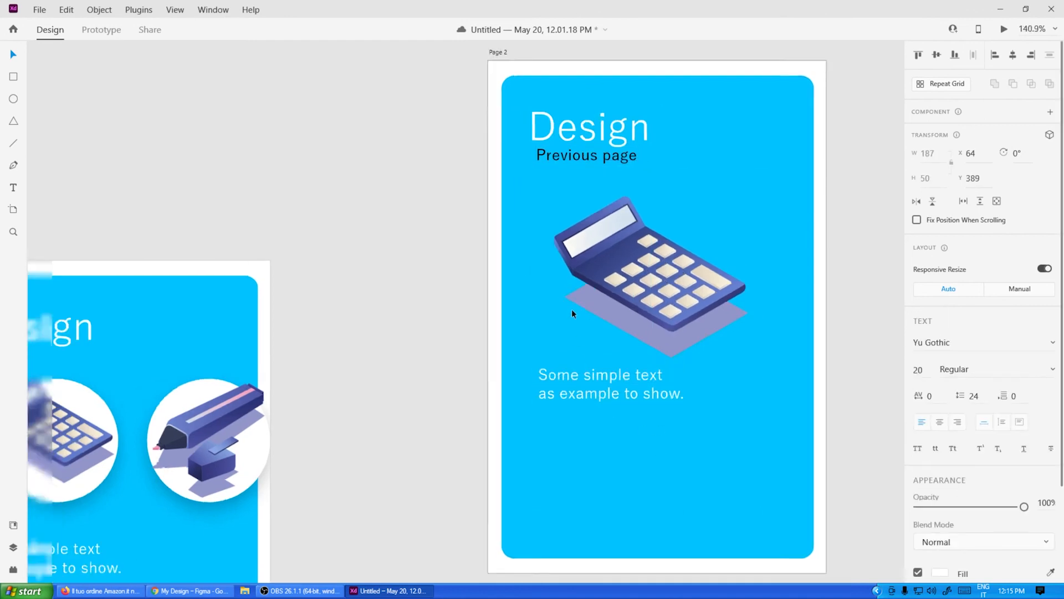
pyautogui.click(480, 258)
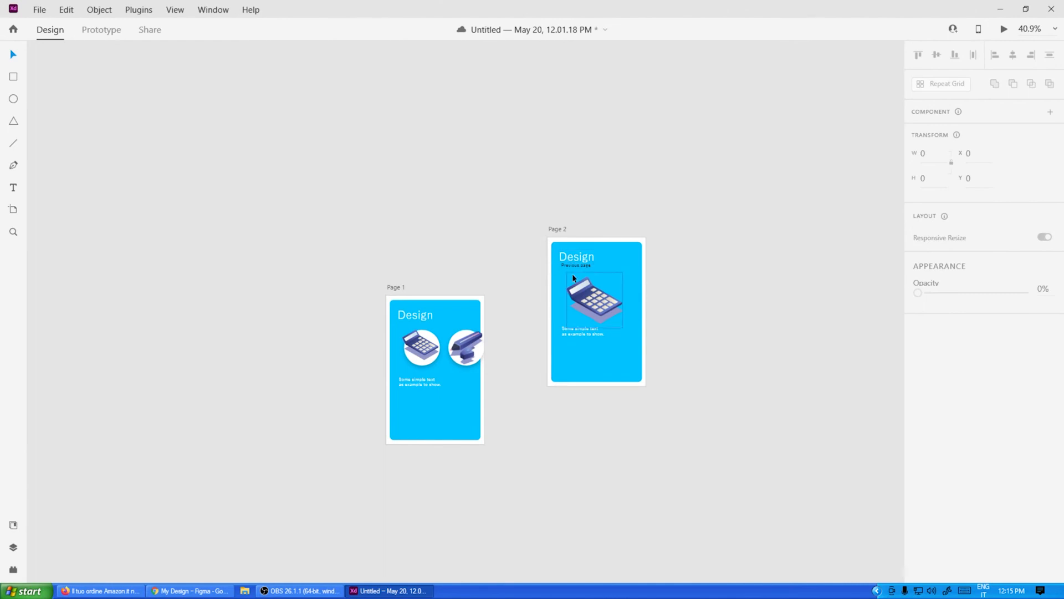
# Switch to Prototype mode and connect Page 2's "Previous page" text to Page 1.
pyautogui.scroll(2, 577, 282)
pyautogui.scroll(2, 578, 286)
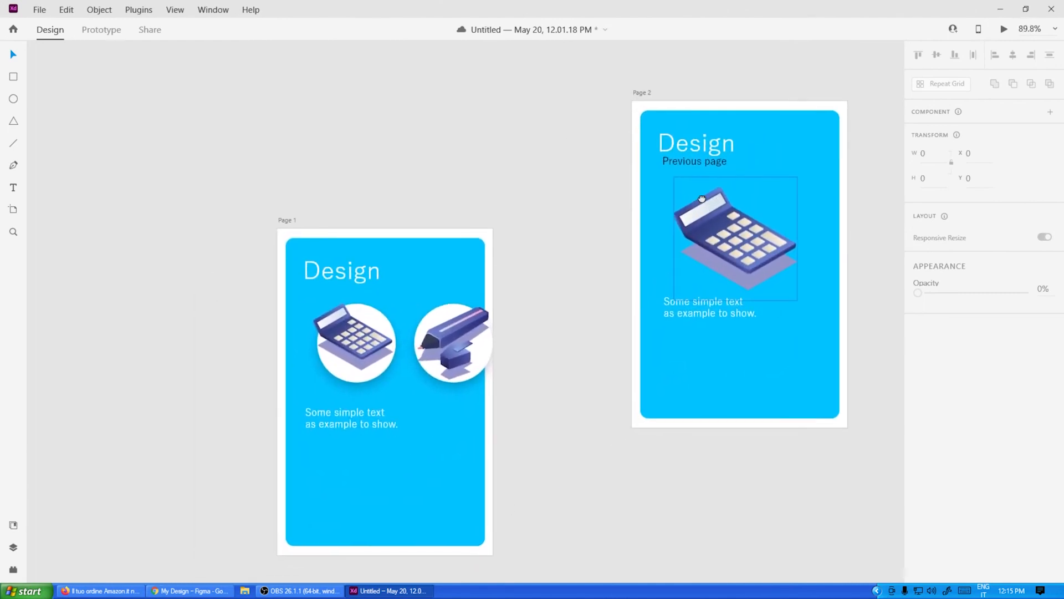
pyautogui.moveTo(686, 199); pyautogui.dragTo(673, 189)
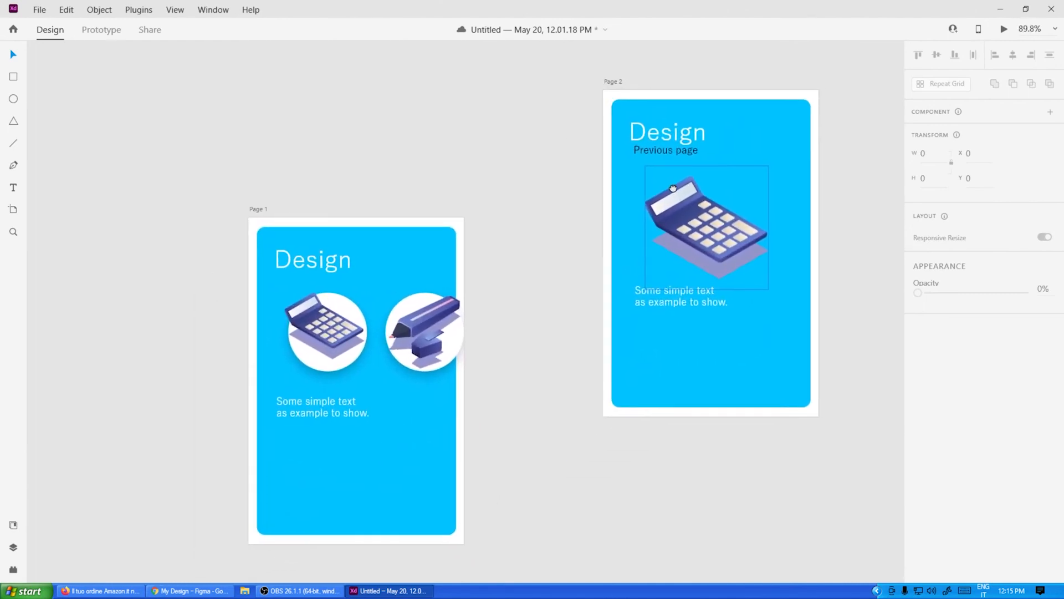
pyautogui.click(100, 31)
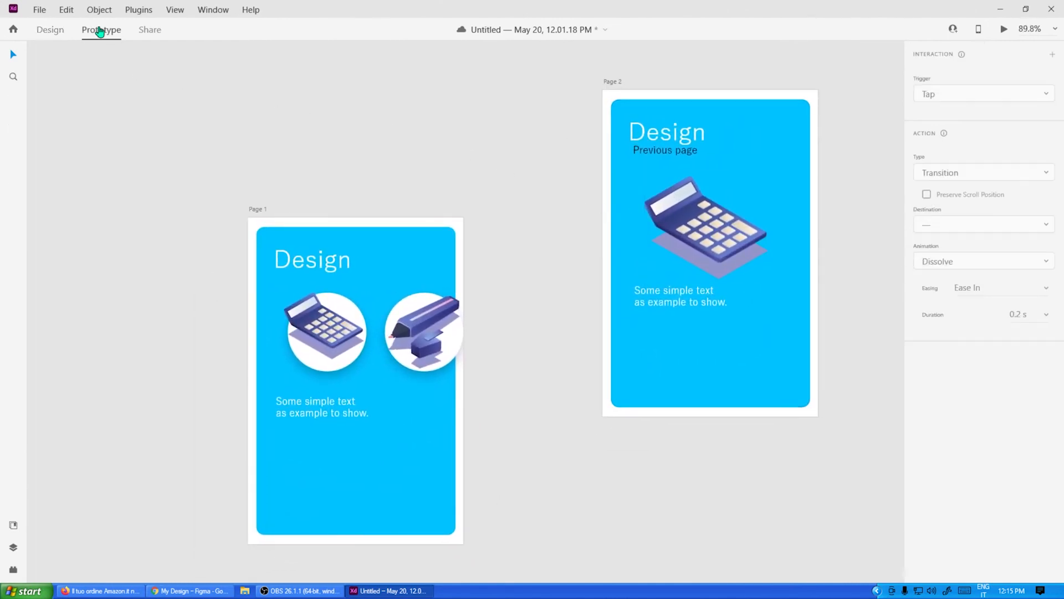
pyautogui.click(661, 151)
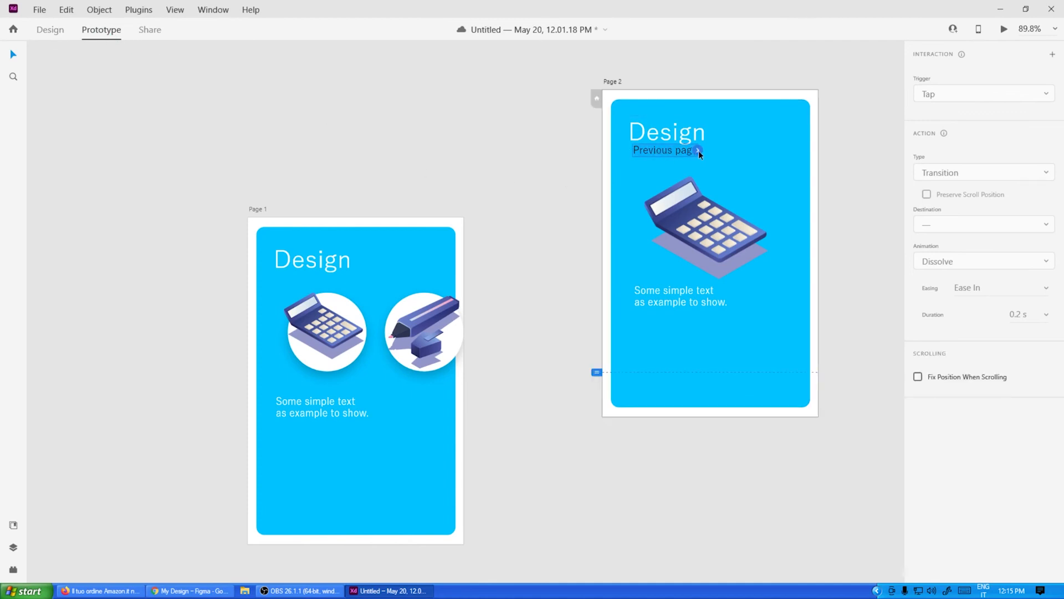
pyautogui.moveTo(696, 151); pyautogui.dragTo(453, 279)
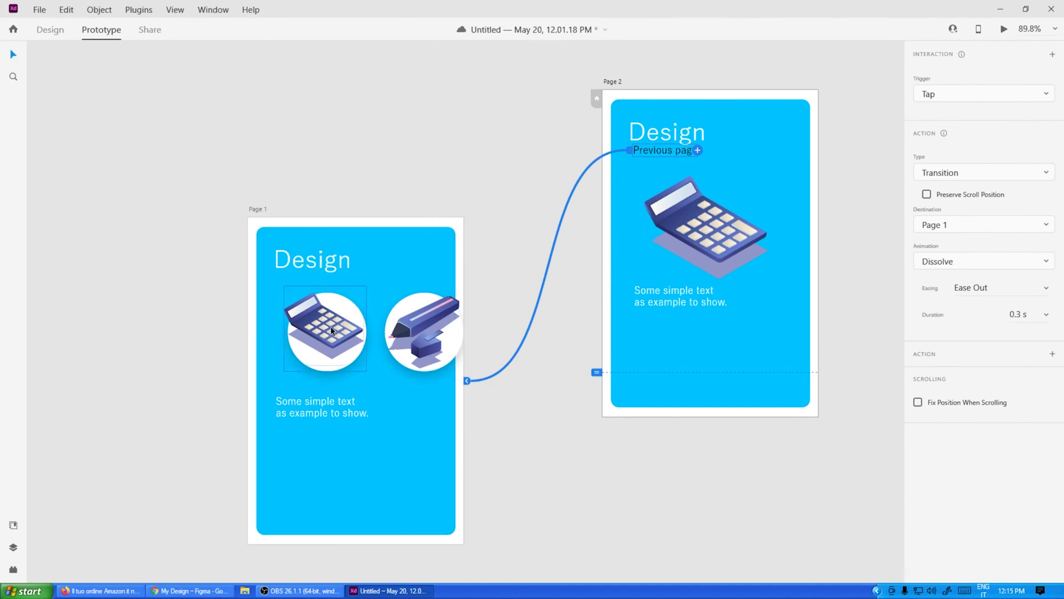
# Connect Page 1's calculator group to Page 2 with a Tap trigger and a Transition action.
pyautogui.click(350, 306)
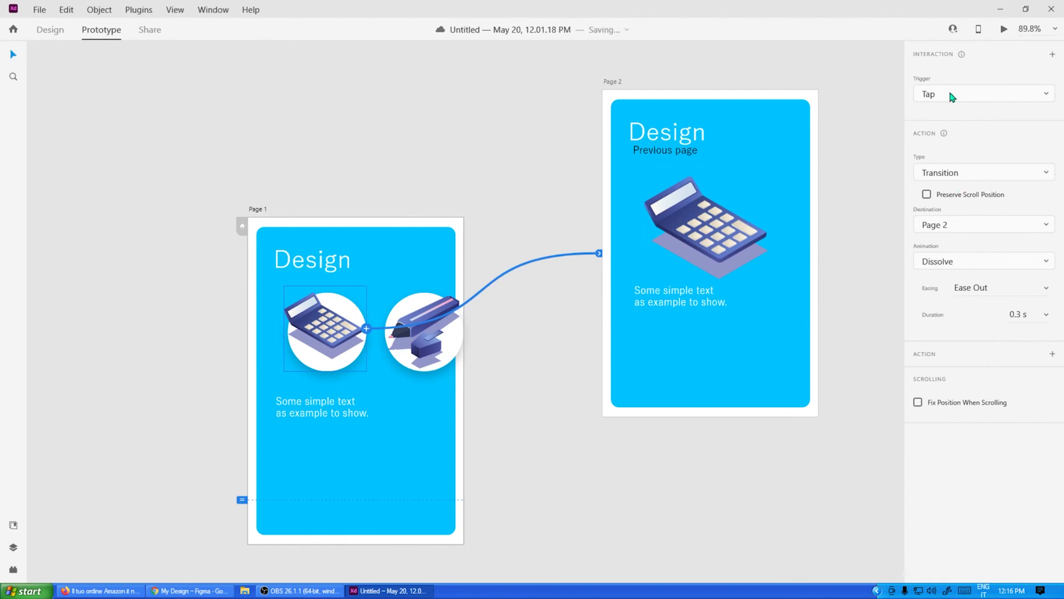
pyautogui.click(1007, 98)
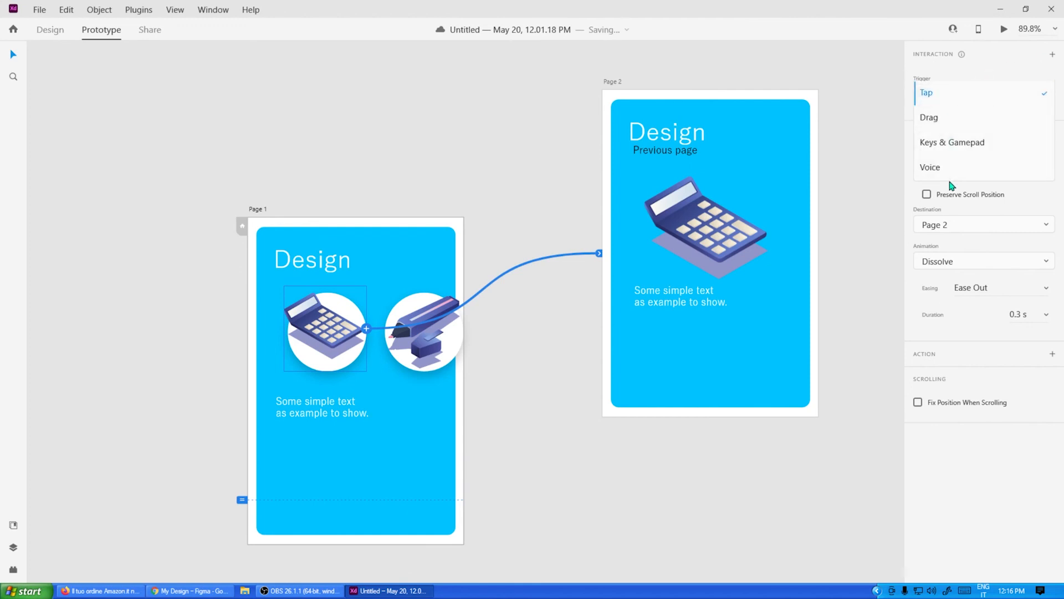
pyautogui.click(961, 100)
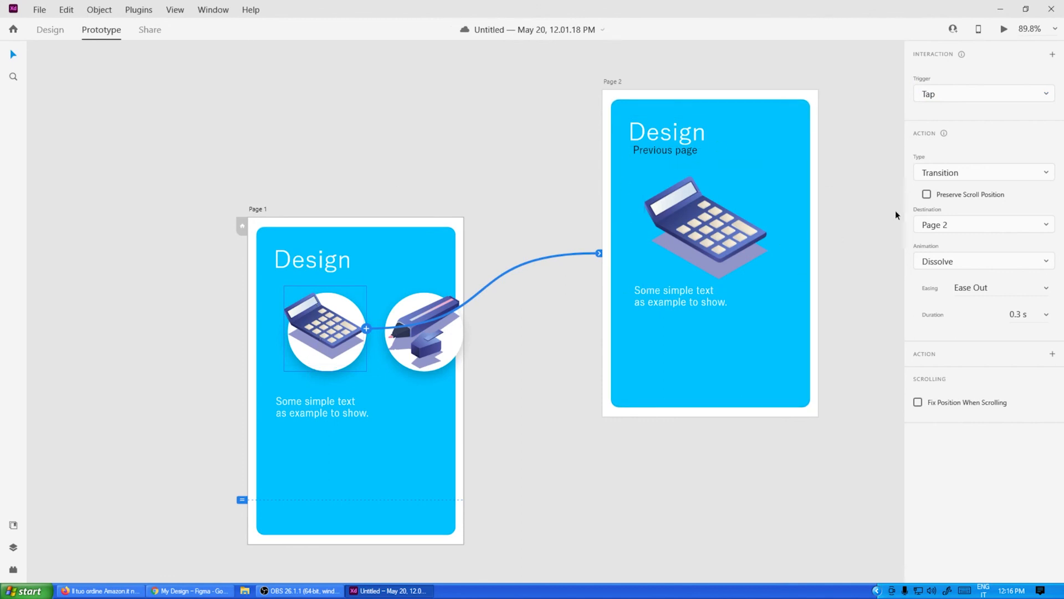
pyautogui.click(992, 173)
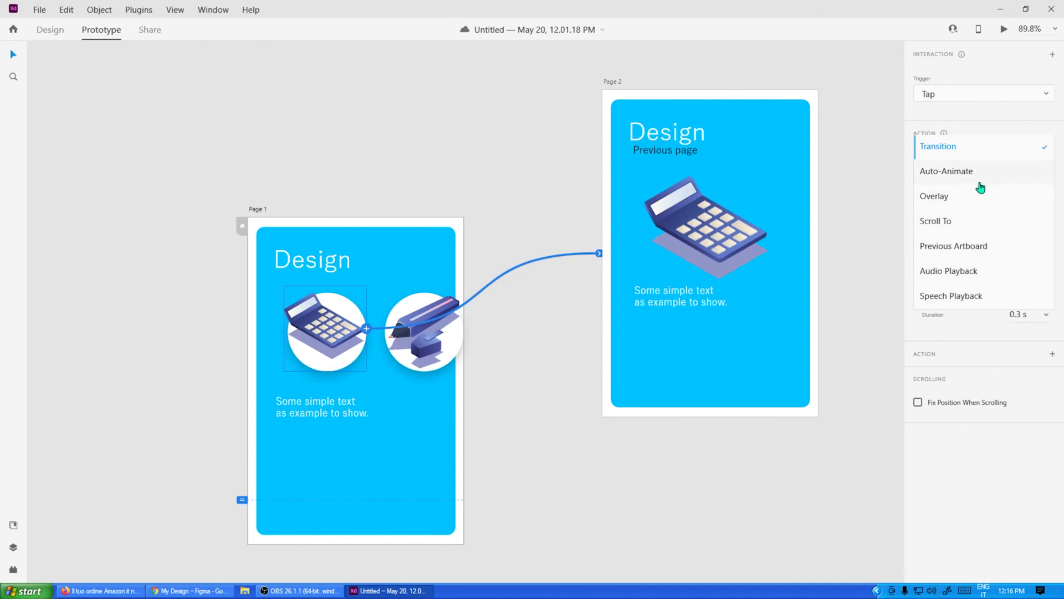
pyautogui.click(966, 148)
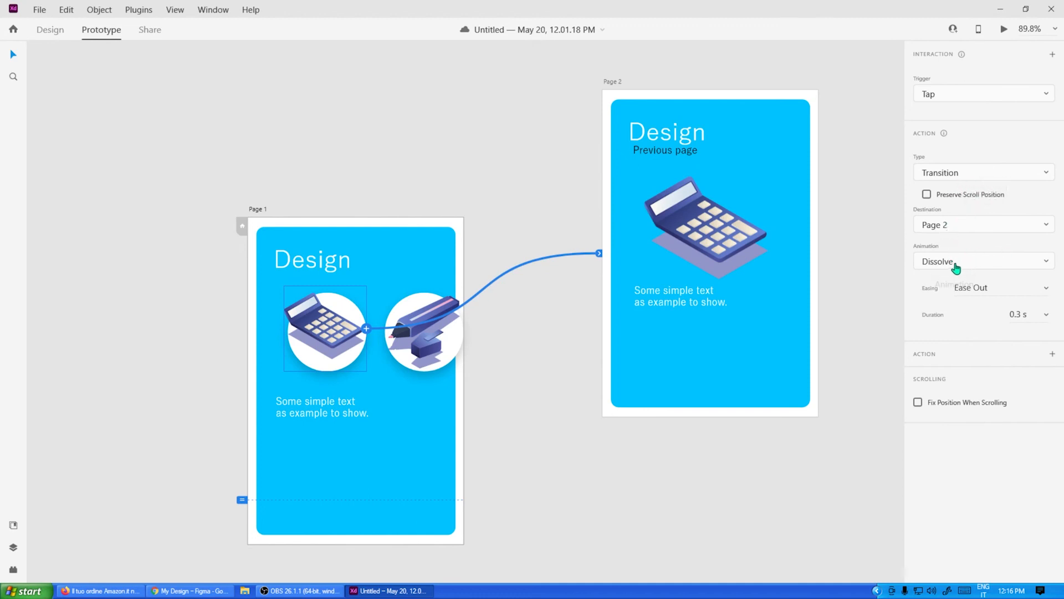
# Set the calculator link's animation to Slide Left with Ease Out easing.
pyautogui.click(985, 268)
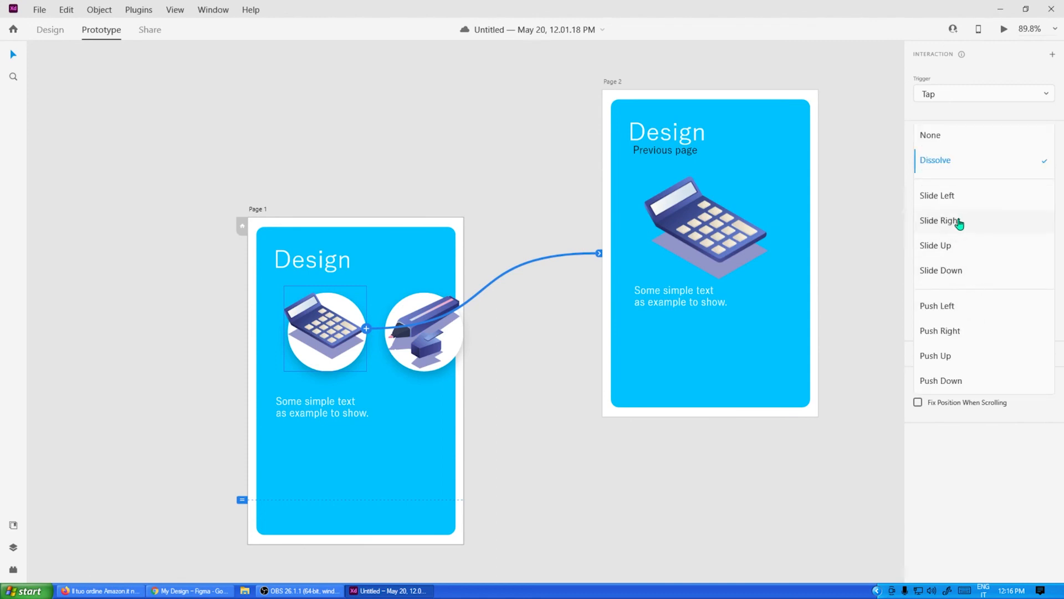
pyautogui.click(959, 196)
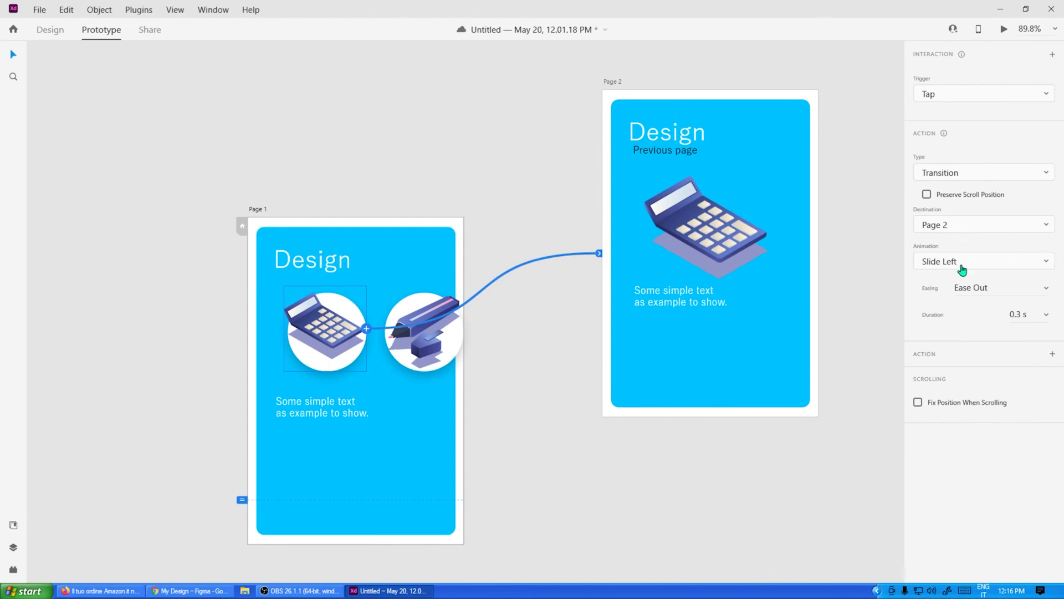
pyautogui.click(1047, 292)
pyautogui.click(1008, 490)
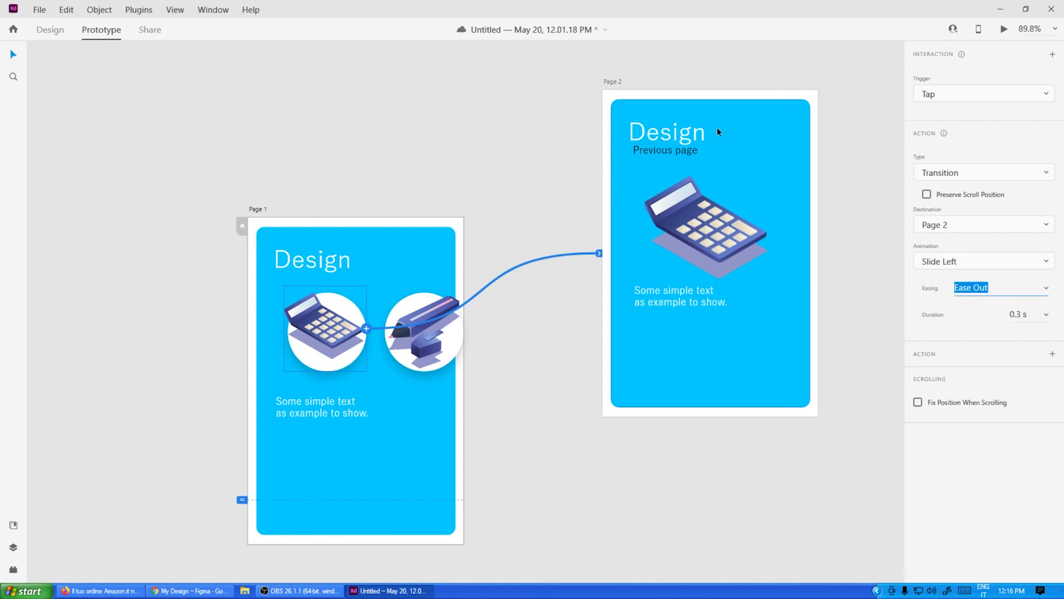
# Set the "Previous page" link's animation to Slide Right with Ease Out easing.
pyautogui.click(677, 149)
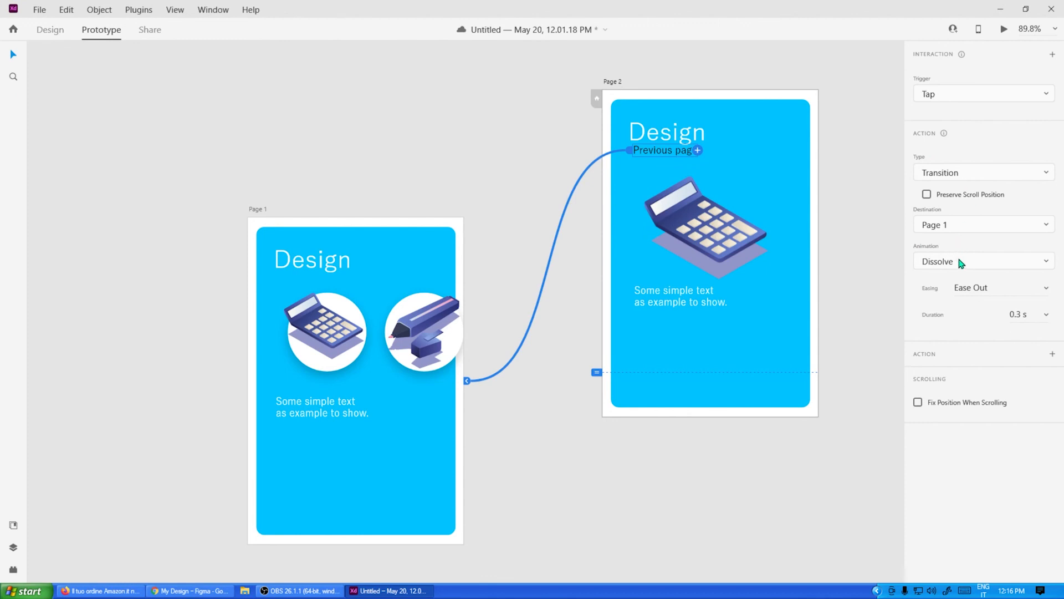
pyautogui.click(962, 263)
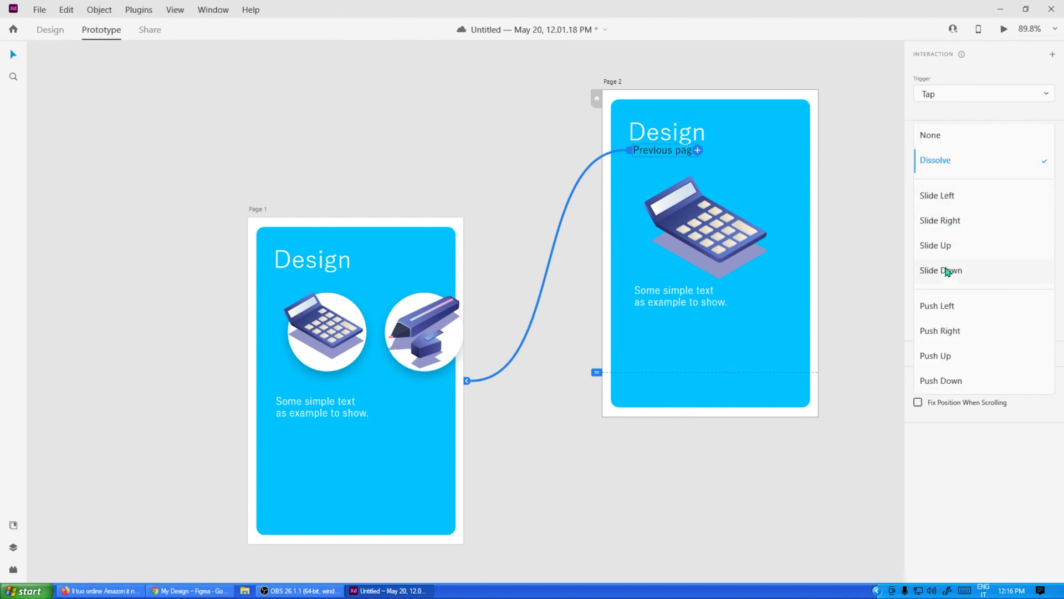
pyautogui.click(950, 222)
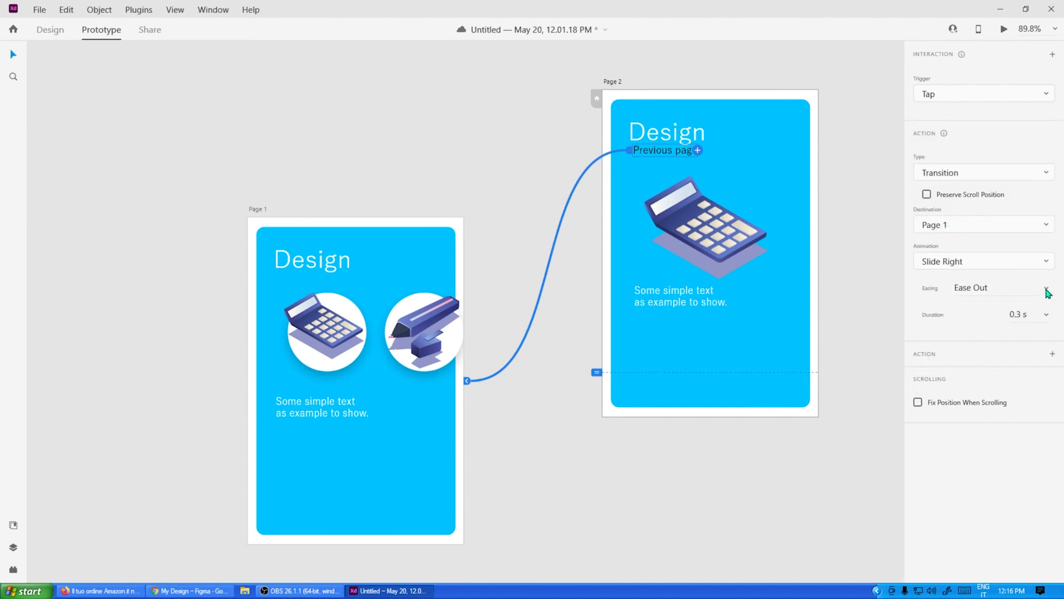
pyautogui.click(1046, 291)
pyautogui.click(1002, 314)
pyautogui.click(525, 83)
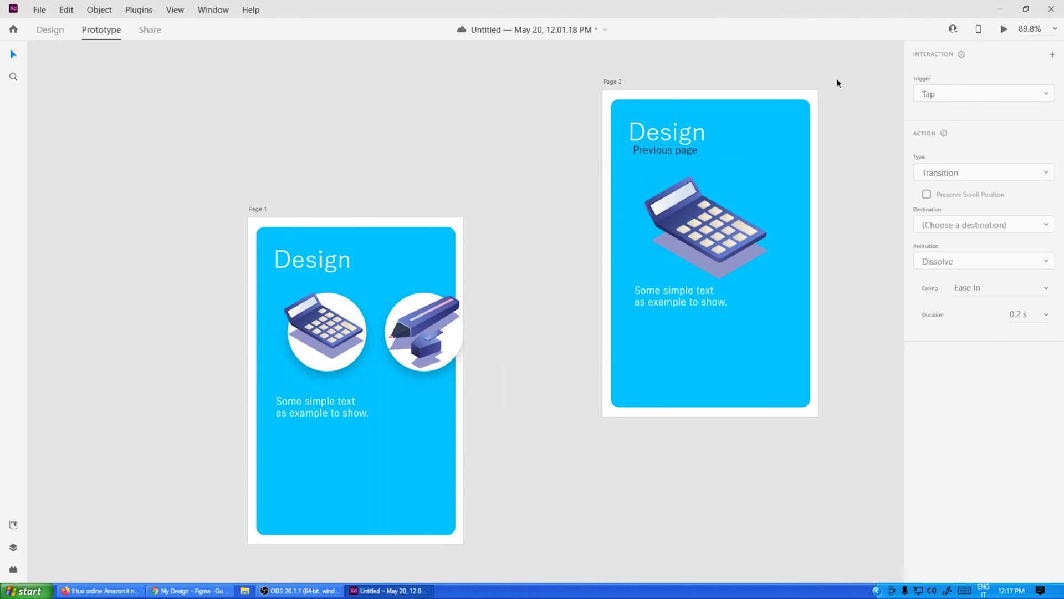
pyautogui.click(1004, 30)
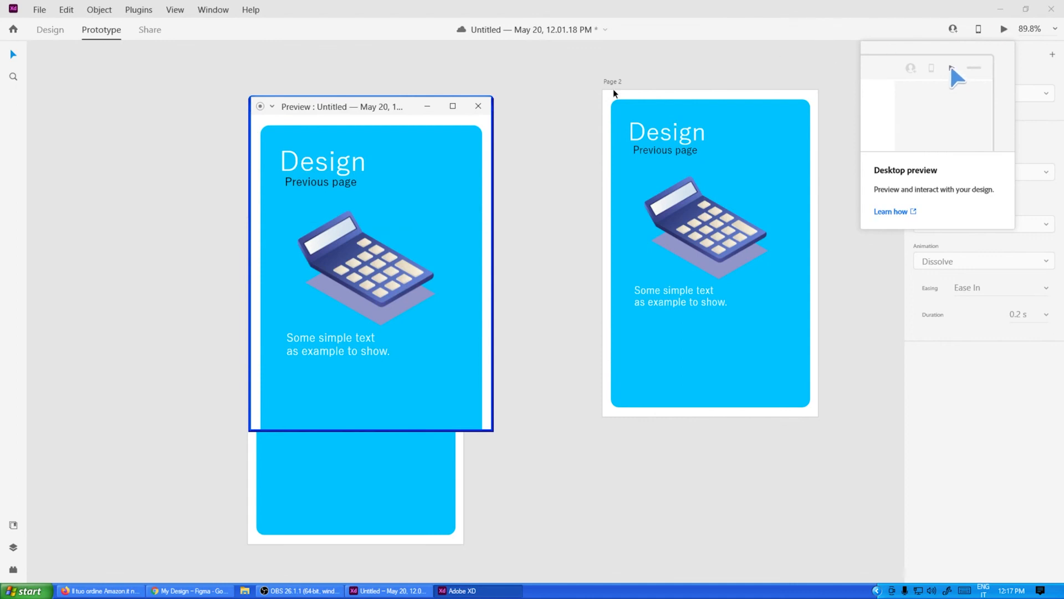
pyautogui.moveTo(359, 116); pyautogui.dragTo(441, 92)
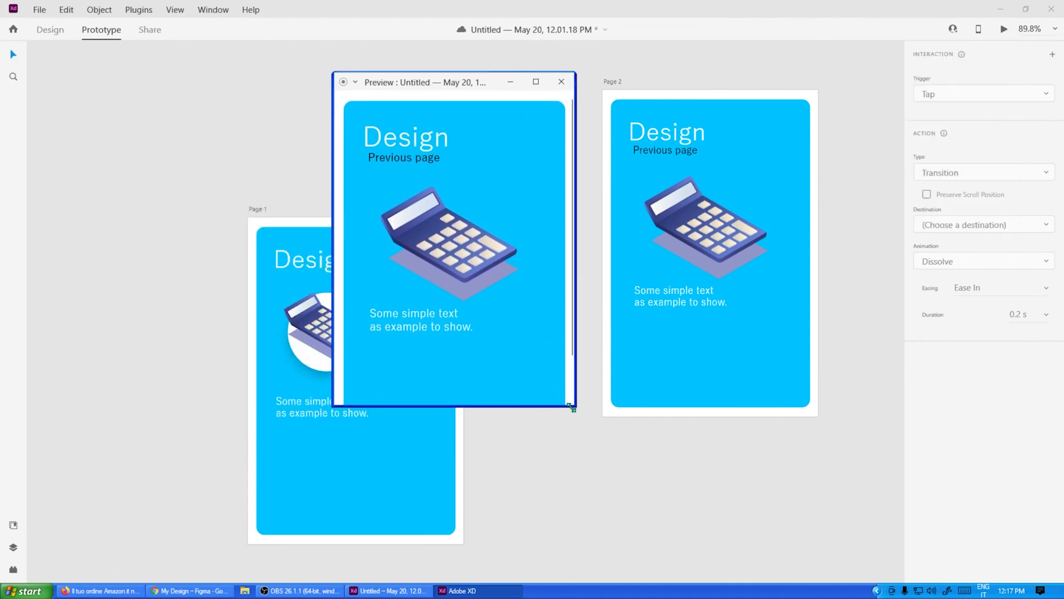
pyautogui.moveTo(571, 407); pyautogui.dragTo(586, 469)
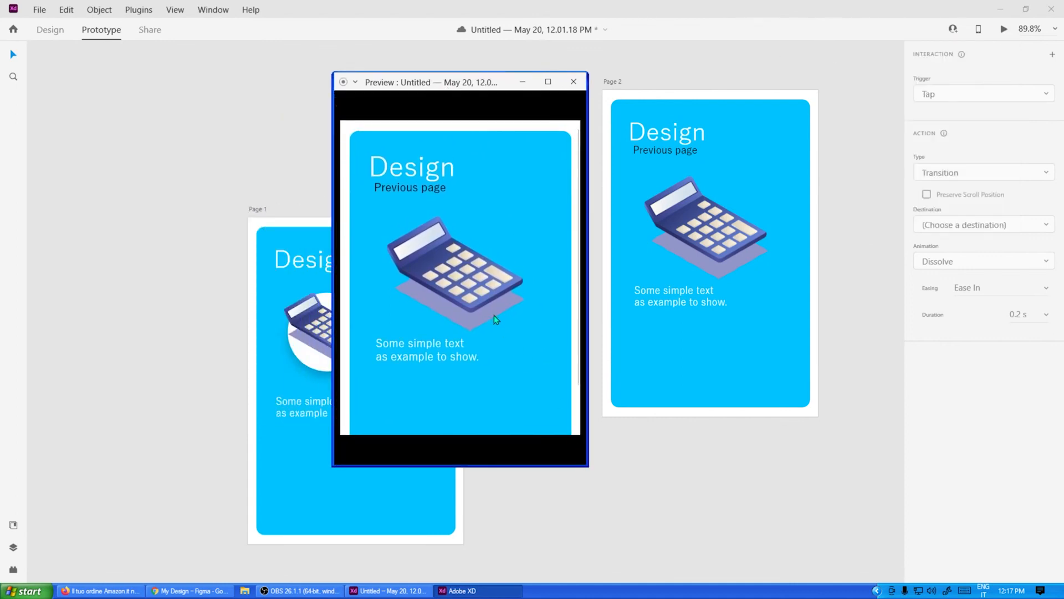
pyautogui.click(574, 82)
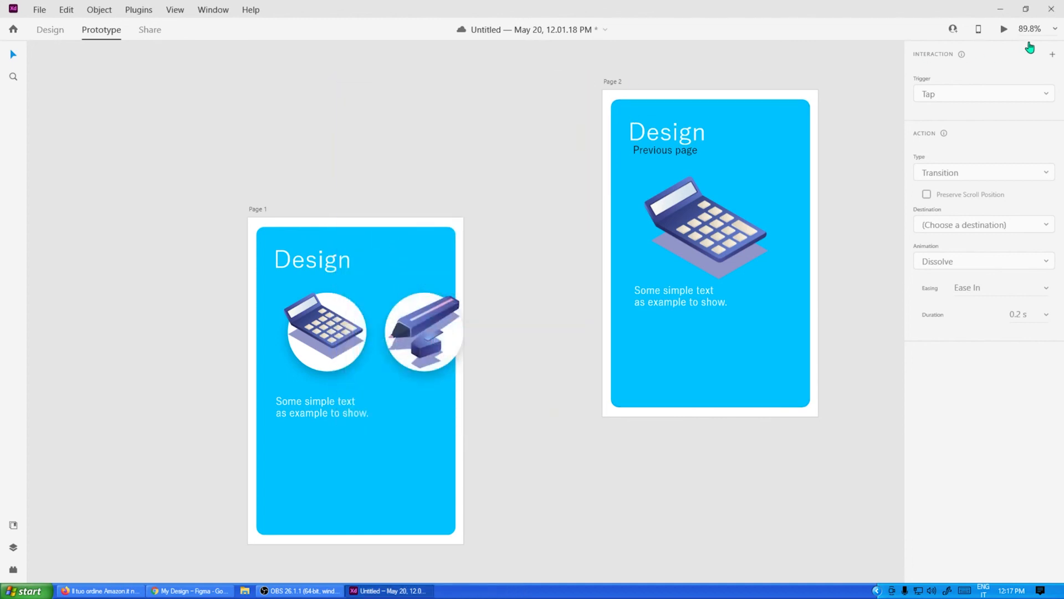
# Test both links in the desktop preview, going from Page 2 to Page 1 and back, and close the preview.
pyautogui.click(1001, 31)
pyautogui.moveTo(426, 113); pyautogui.dragTo(470, 82)
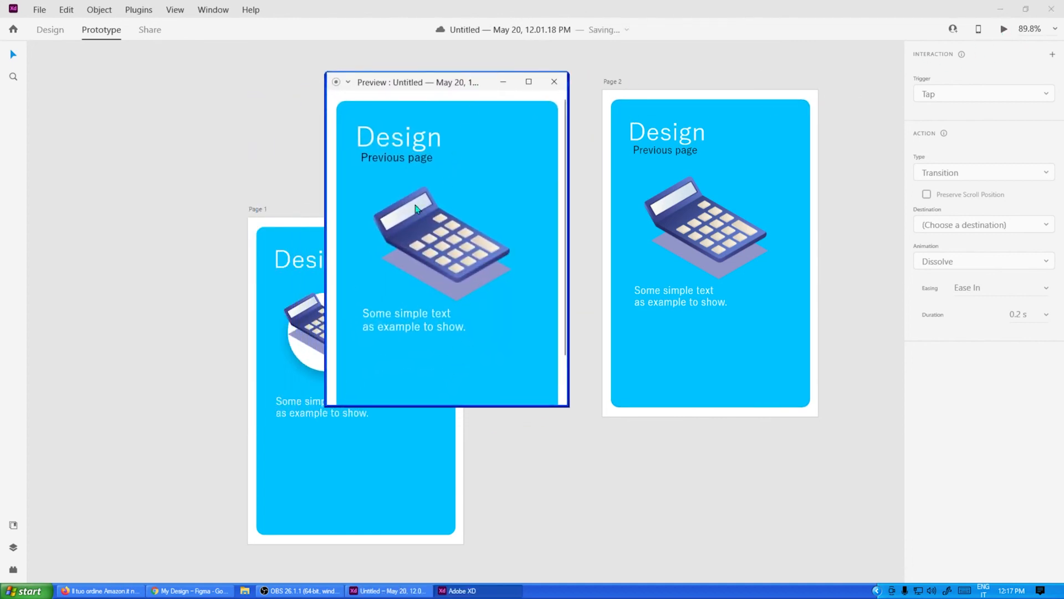
pyautogui.click(397, 158)
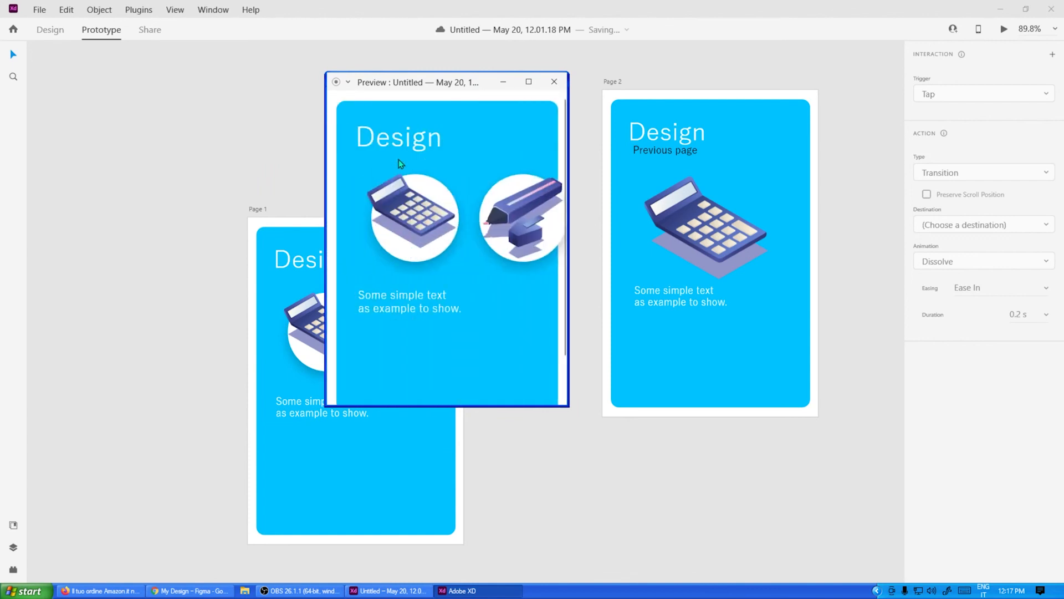
pyautogui.click(431, 219)
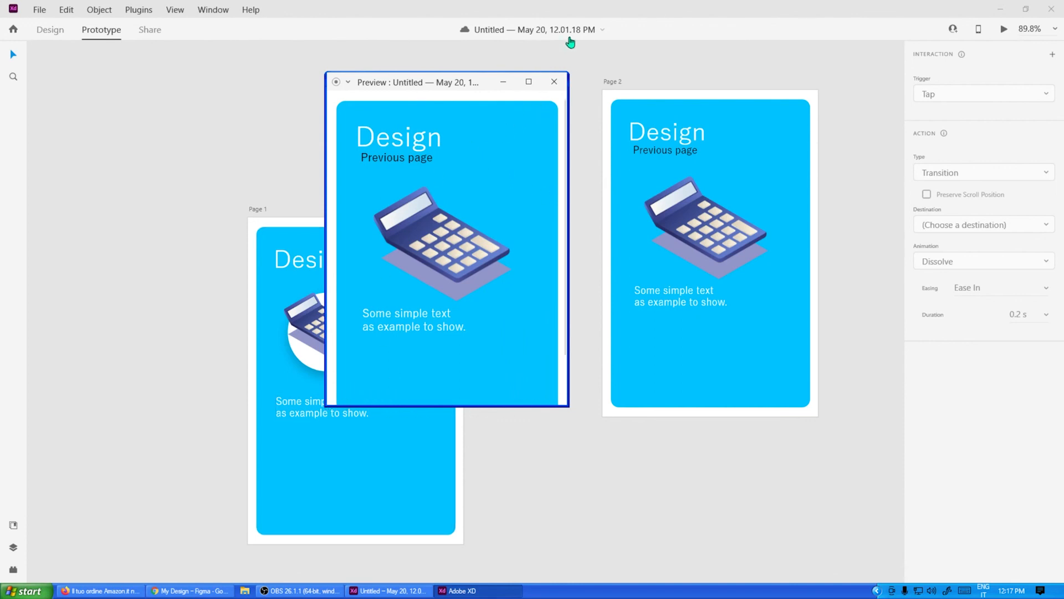
pyautogui.click(553, 85)
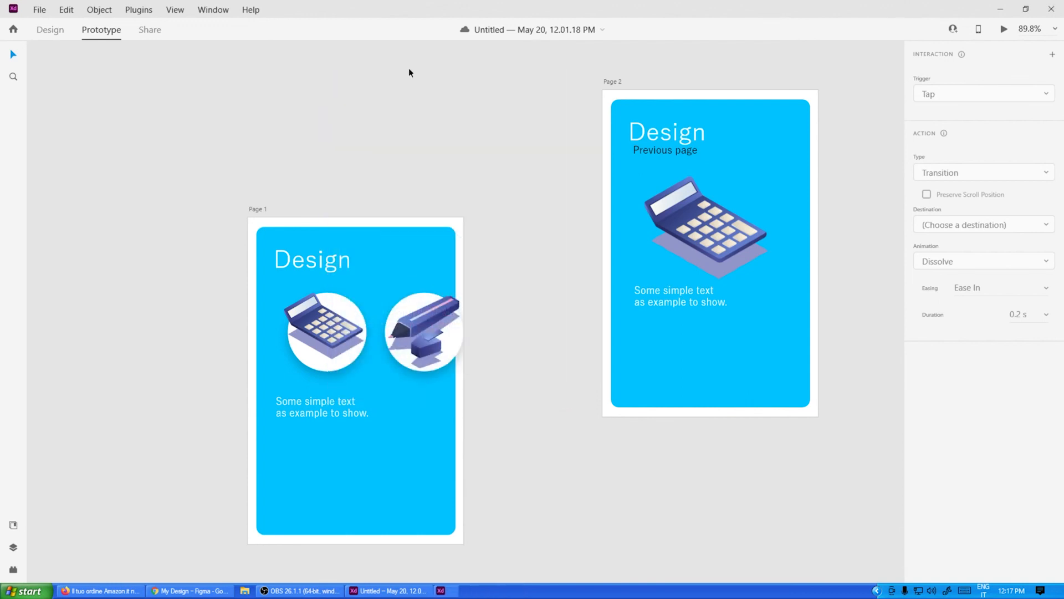
# Return to the design view and move Page 1's viewport height marker down to the artboard's lower edge.
pyautogui.click(55, 35)
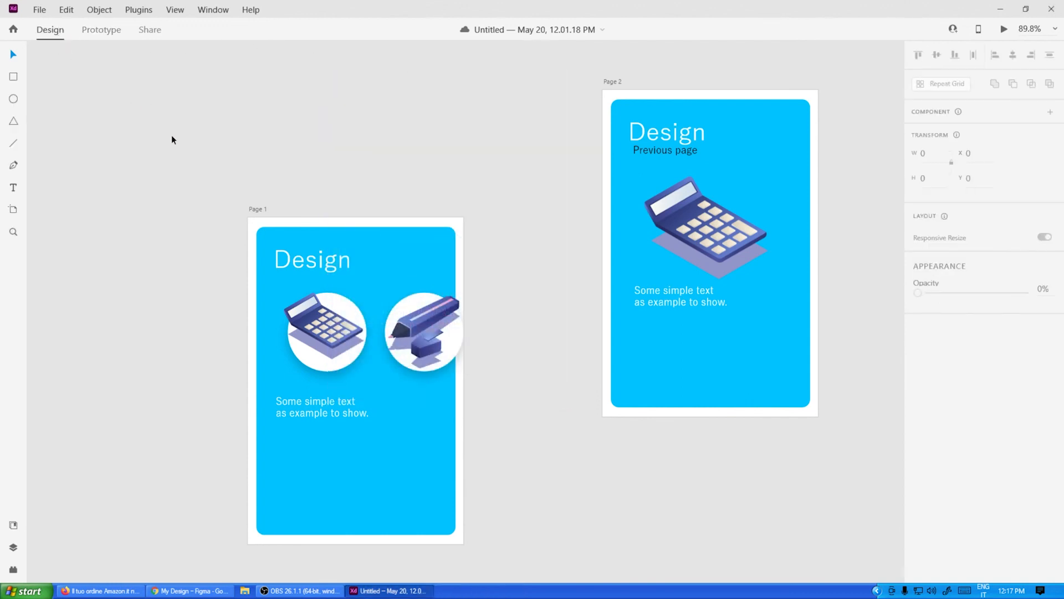
pyautogui.scroll(-3, 233, 211)
pyautogui.click(244, 345)
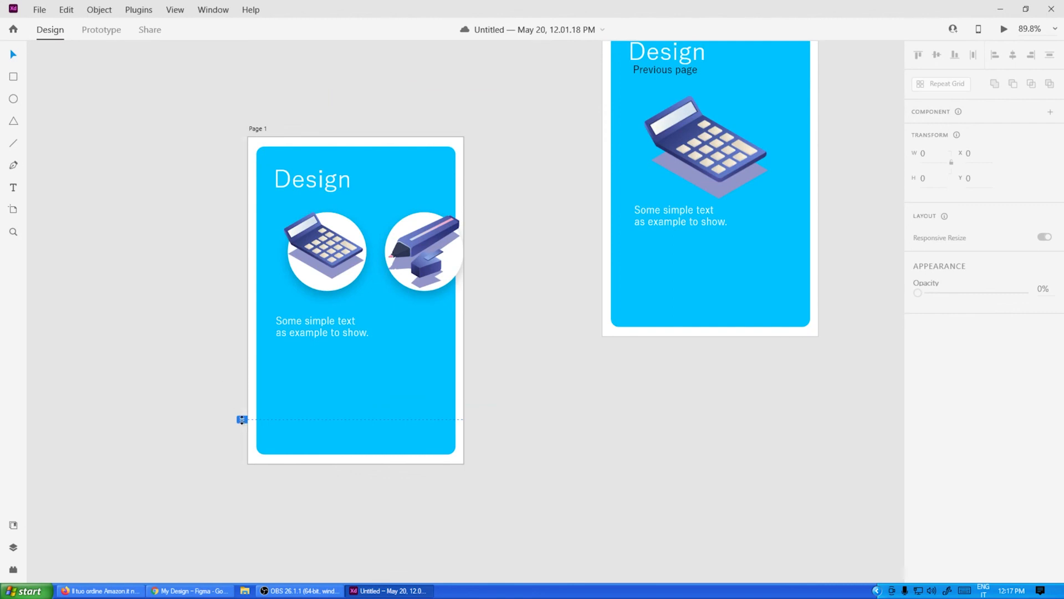
pyautogui.moveTo(242, 420); pyautogui.dragTo(215, 382)
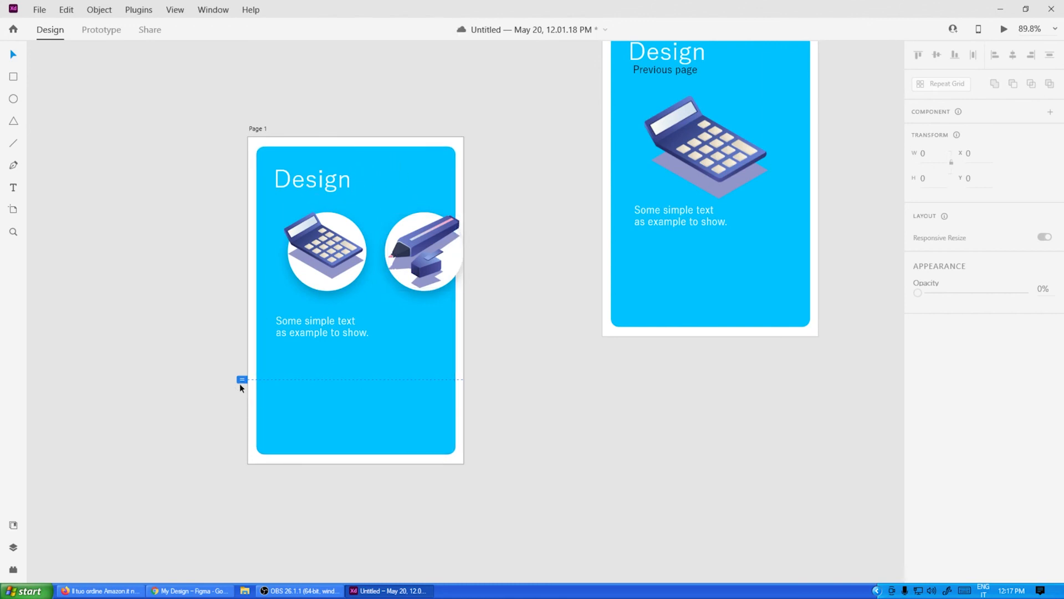
pyautogui.moveTo(239, 383); pyautogui.dragTo(241, 464)
# Check Page 1 in the desktop preview, close the preview and save the document.
pyautogui.click(1004, 29)
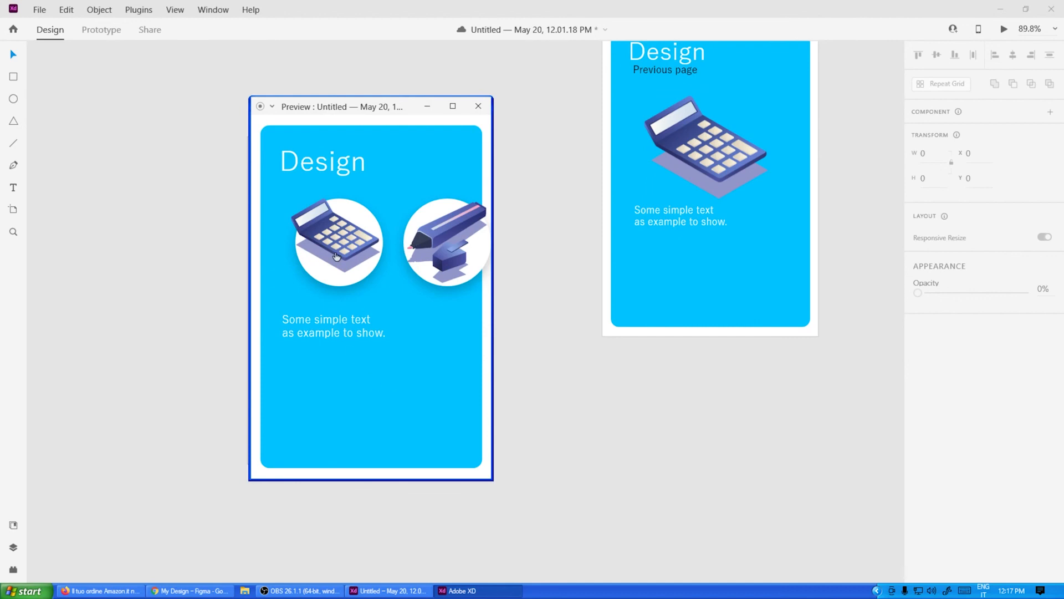
pyautogui.click(479, 106)
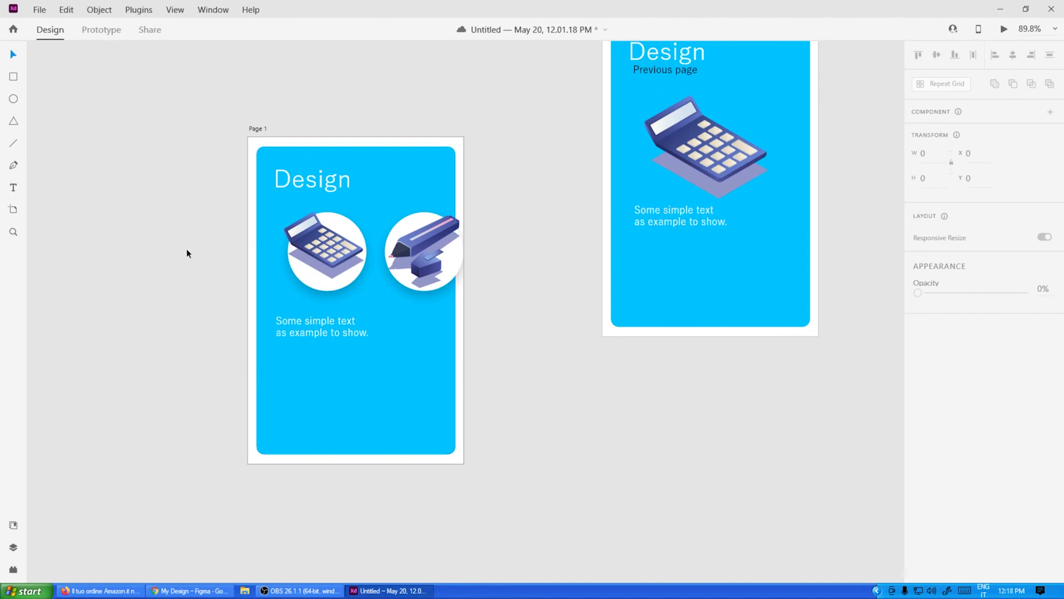
pyautogui.hotkey('ctrl', 's')
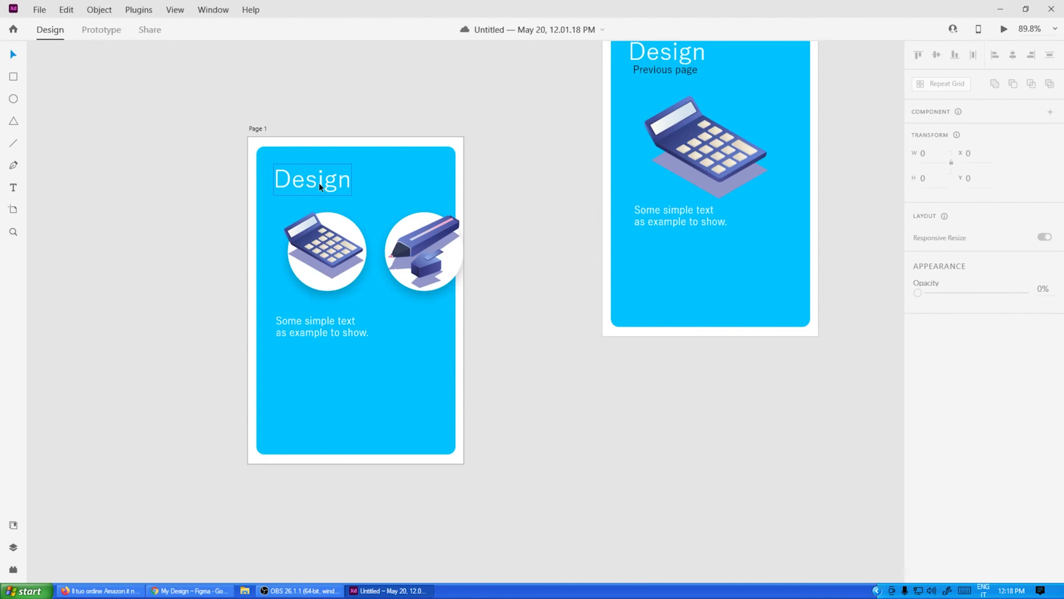
# Duplicate the Page 2 artboard and place the copy directly below the original.
pyautogui.moveTo(511, 162); pyautogui.dragTo(461, 151)
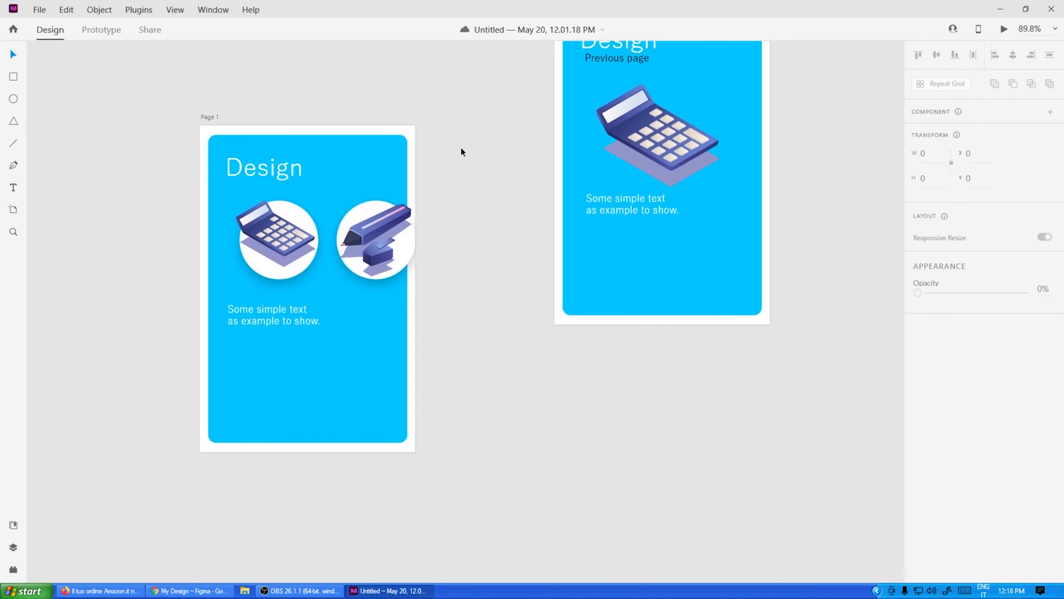
pyautogui.keyDown('ctrl'); pyautogui.scroll(-3, 464, 164); pyautogui.keyUp('ctrl')
pyautogui.scroll(2, 434, 226)
pyautogui.keyDown('ctrl'); pyautogui.scroll(3, 425, 249); pyautogui.keyUp('ctrl')
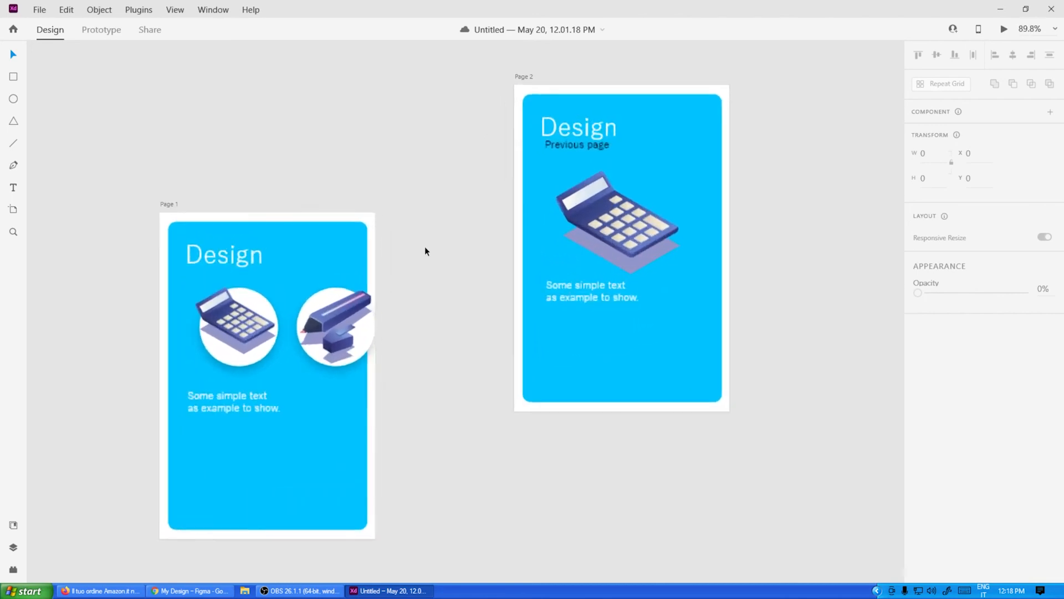
pyautogui.moveTo(426, 251); pyautogui.dragTo(457, 203)
pyautogui.keyDown('ctrl'); pyautogui.scroll(-3, 457, 203); pyautogui.keyUp('ctrl')
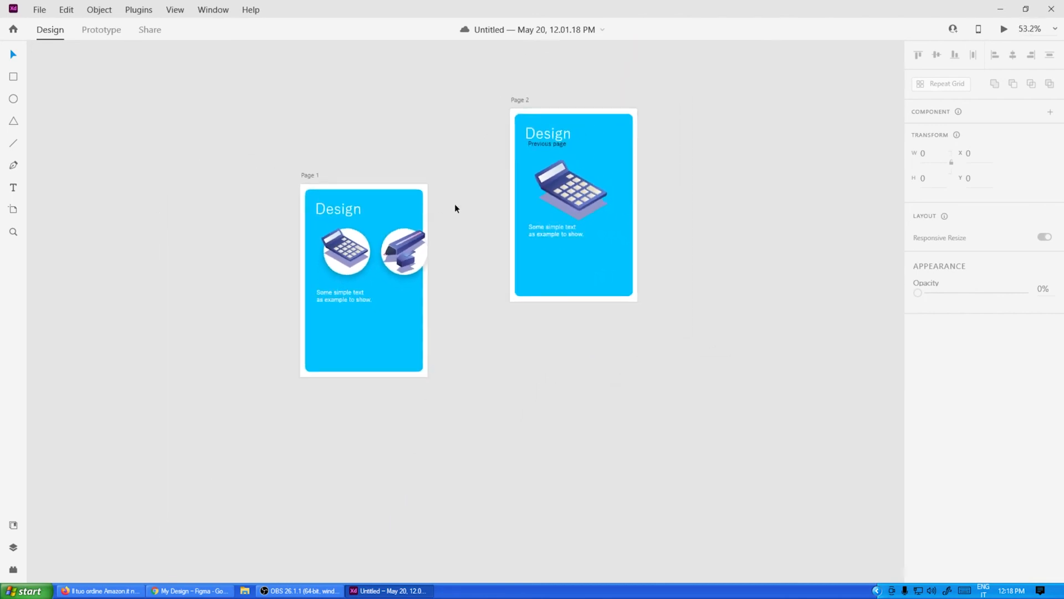
pyautogui.moveTo(525, 100); pyautogui.dragTo(525, 322)
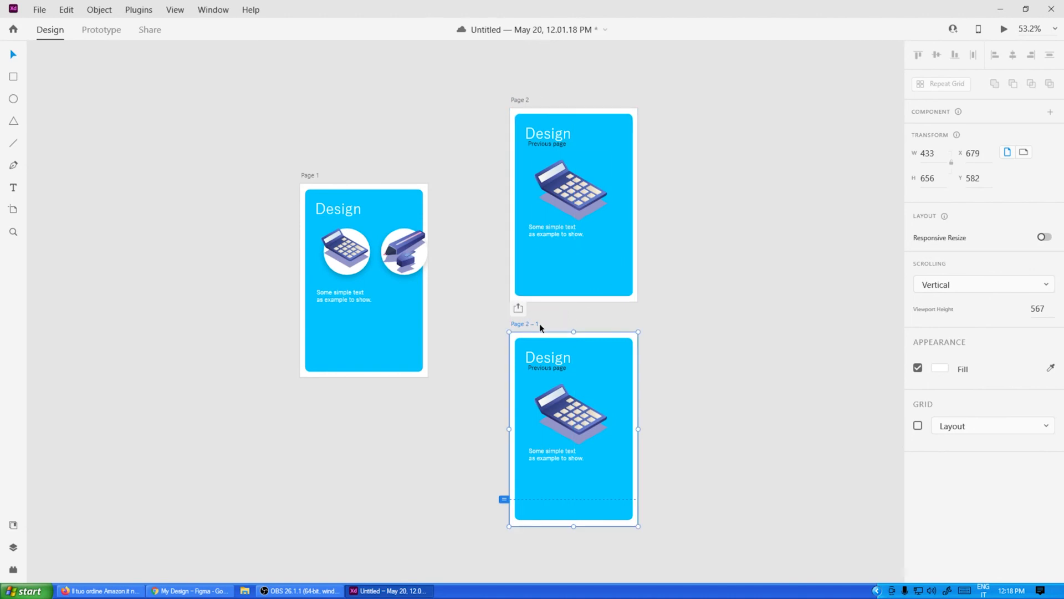
# Rename the duplicated artboard as Page 3.
pyautogui.doubleClick(529, 324)
pyautogui.click(529, 325)
pyautogui.press('BackSpace')
pyautogui.press('BackSpace')
pyautogui.press('BackSpace')
pyautogui.press('BackSpace')
pyautogui.press('BackSpace')
pyautogui.write('3')
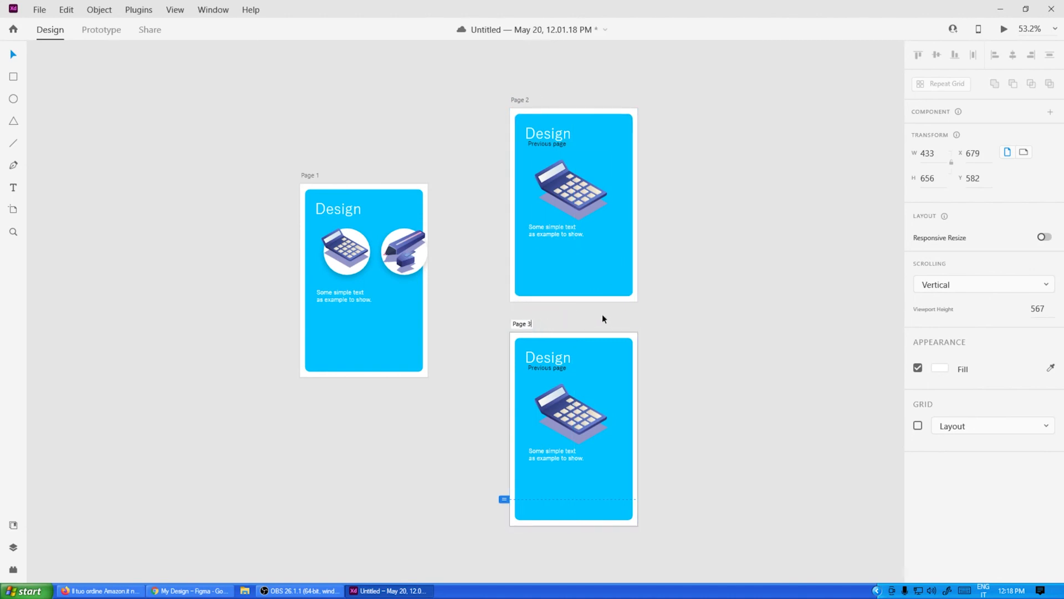
pyautogui.press('Return')
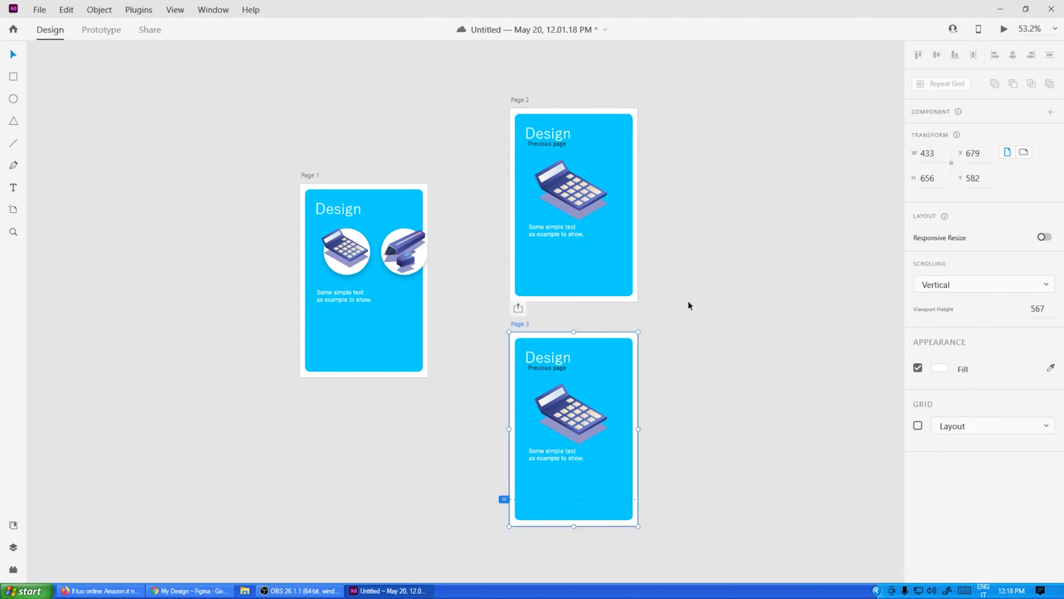
# Replace the calculator image on Page 3 with a copy of Page 1's pencil-and-eraser group.
pyautogui.click(572, 427)
pyautogui.press('Delete')
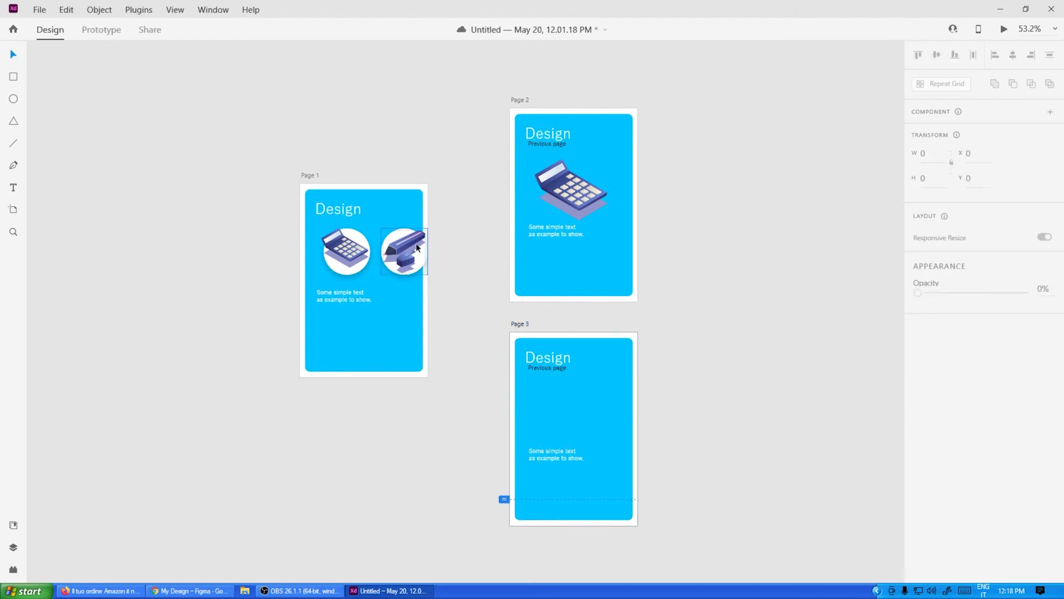
pyautogui.moveTo(403, 247); pyautogui.dragTo(571, 395)
# Ungroup the copied pencil group on Page 3 and delete its white circle, keeping only the pencil image.
pyautogui.rightClick(573, 396)
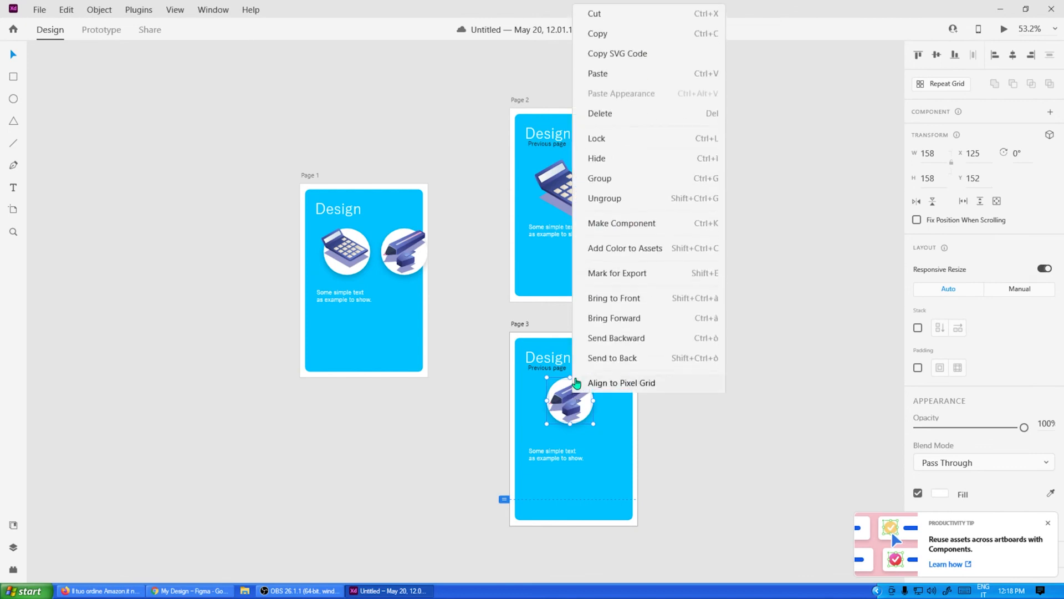
pyautogui.click(617, 201)
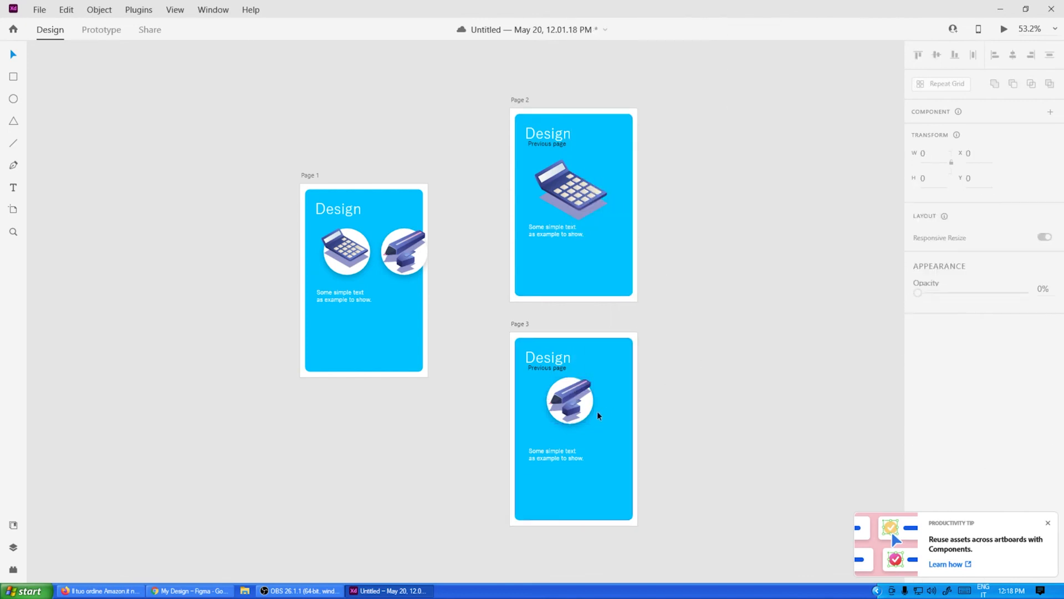
pyautogui.click(572, 425)
pyautogui.press('Delete')
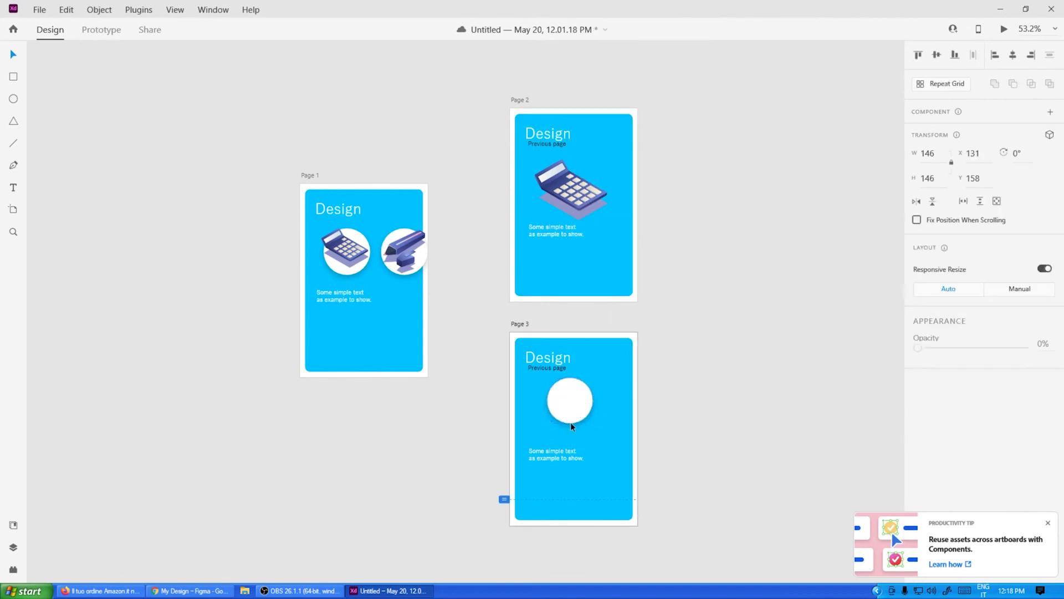
pyautogui.hotkey('ctrl', 'z')
pyautogui.moveTo(579, 409)
pyautogui.mouseDown()
pyautogui.moveTo(693, 397)
pyautogui.moveTo(577, 410)
pyautogui.mouseUp()
pyautogui.click(577, 400)
pyautogui.press('Delete')
# Set the Page 3 pencil image to 249 × 249, matching the calculator image on Page 2.
pyautogui.click(566, 193)
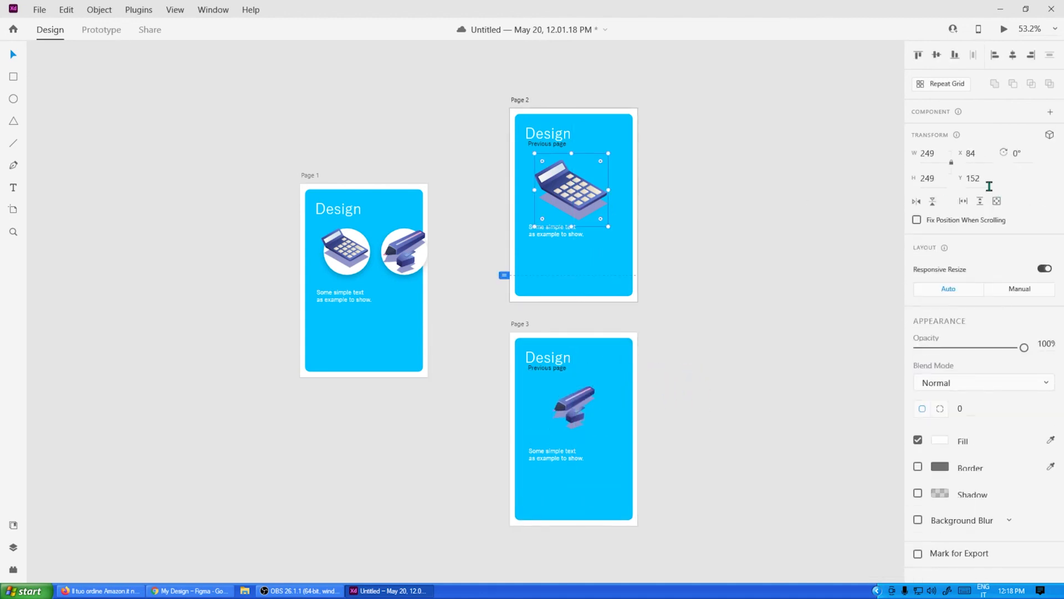
pyautogui.click(935, 154)
pyautogui.click(563, 403)
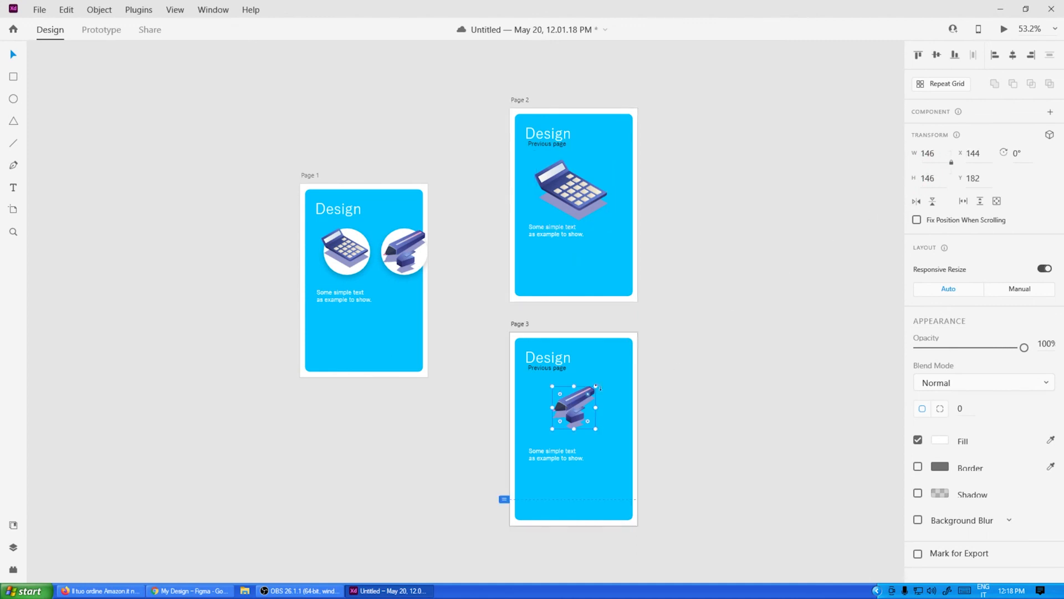
pyautogui.click(935, 155)
pyautogui.write('249')
pyautogui.press('Return')
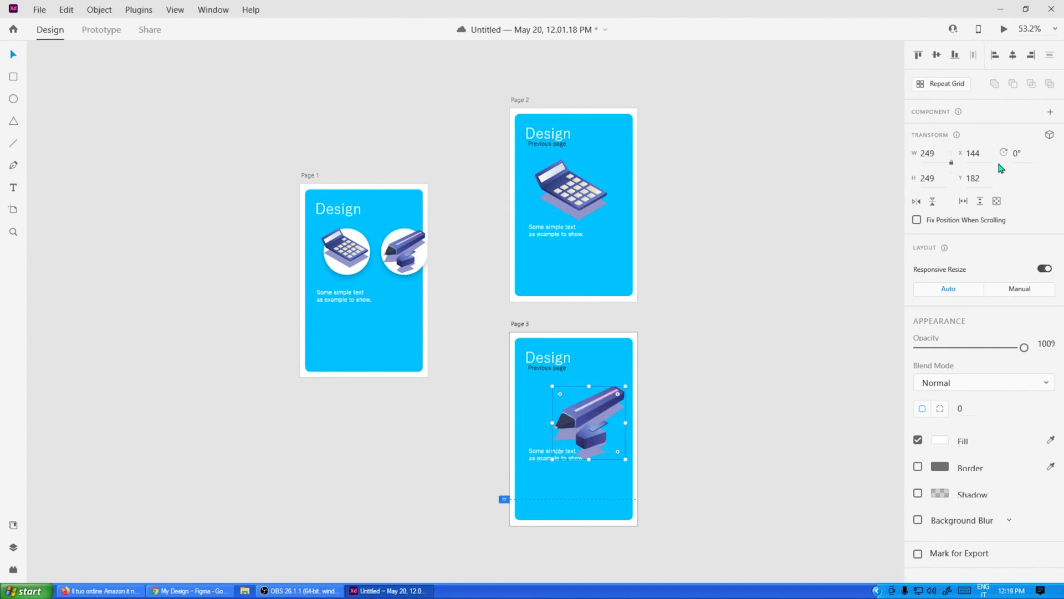
# Try widening the pencil image to 255 with its proportions unlocked, and restore the 249 width and the proportion lock.
pyautogui.click(952, 165)
pyautogui.click(936, 153)
pyautogui.press('Up')
pyautogui.press('Up')
pyautogui.press('Up')
pyautogui.write('249')
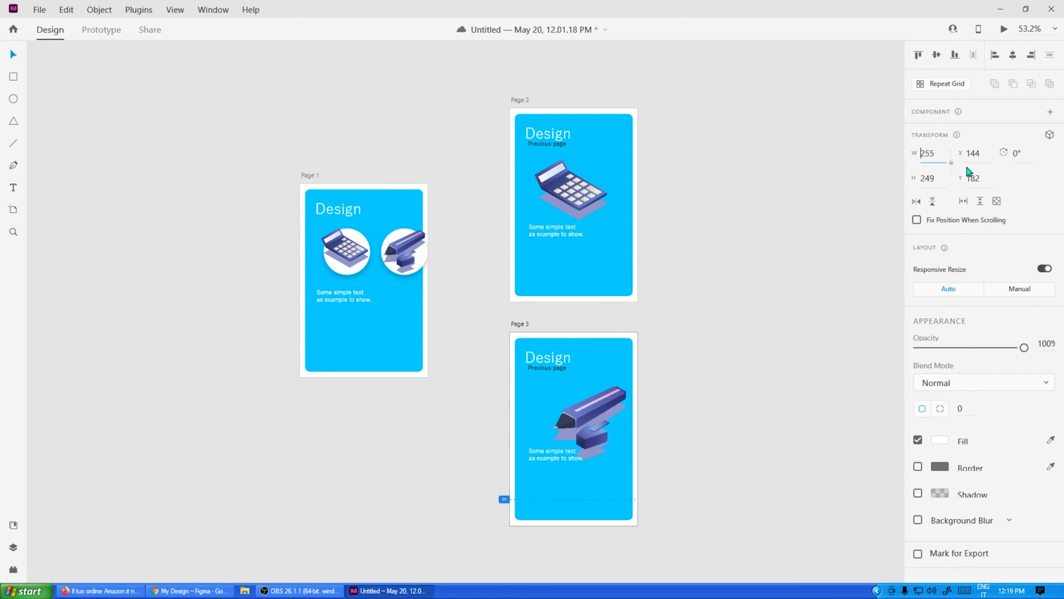
pyautogui.press('Return')
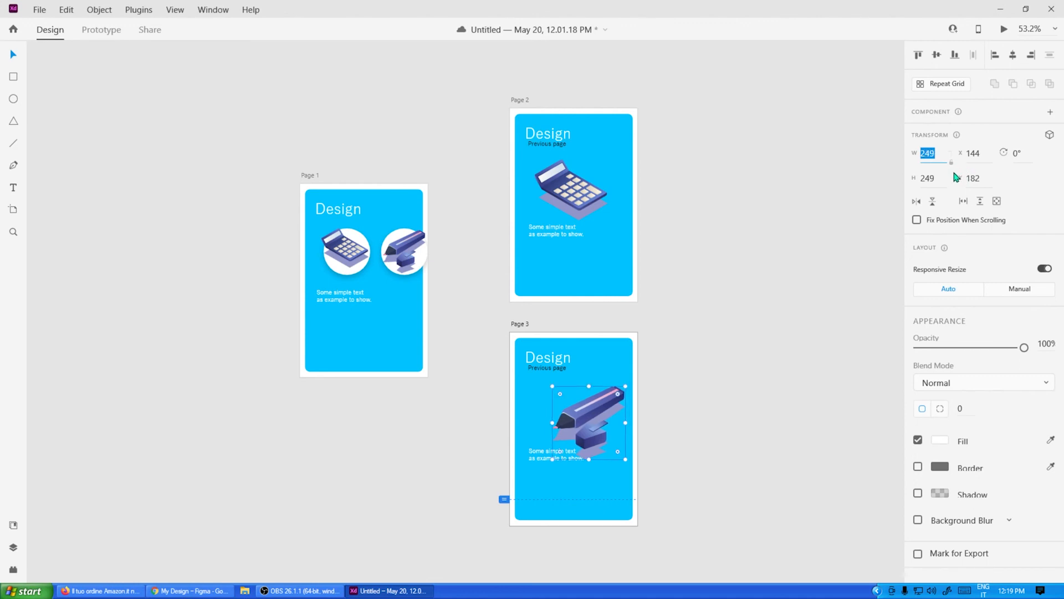
pyautogui.click(951, 162)
# Scale the pencil image down with locked proportions and place it between "Previous page" and the sample text on Page 3.
pyautogui.click(940, 152)
pyautogui.press('Up')
pyautogui.press('Up')
pyautogui.press('Up')
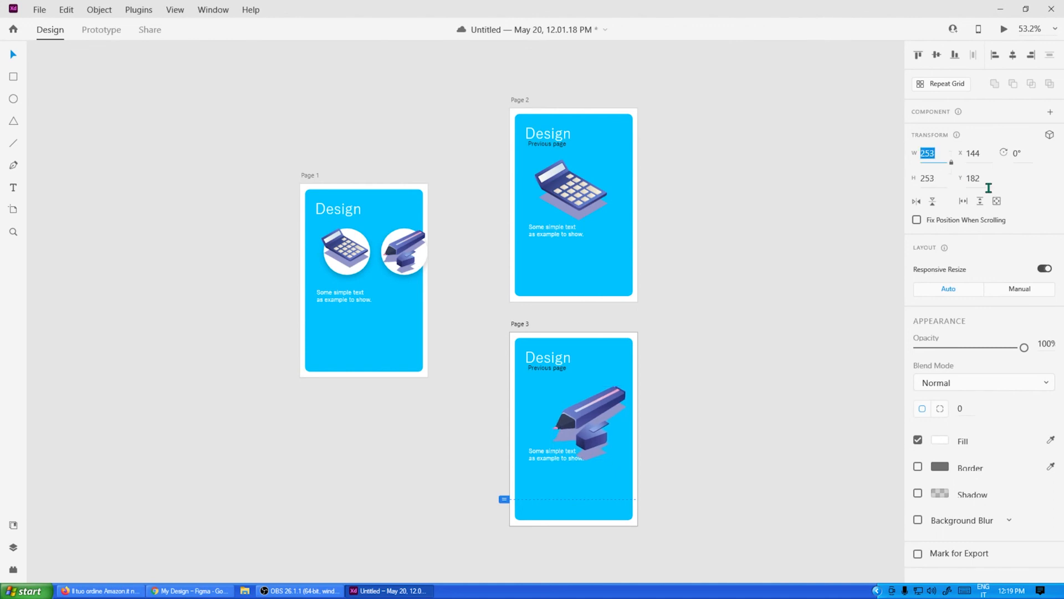
pyautogui.press('Down')
pyautogui.moveTo(595, 420); pyautogui.dragTo(581, 396)
pyautogui.click(700, 307)
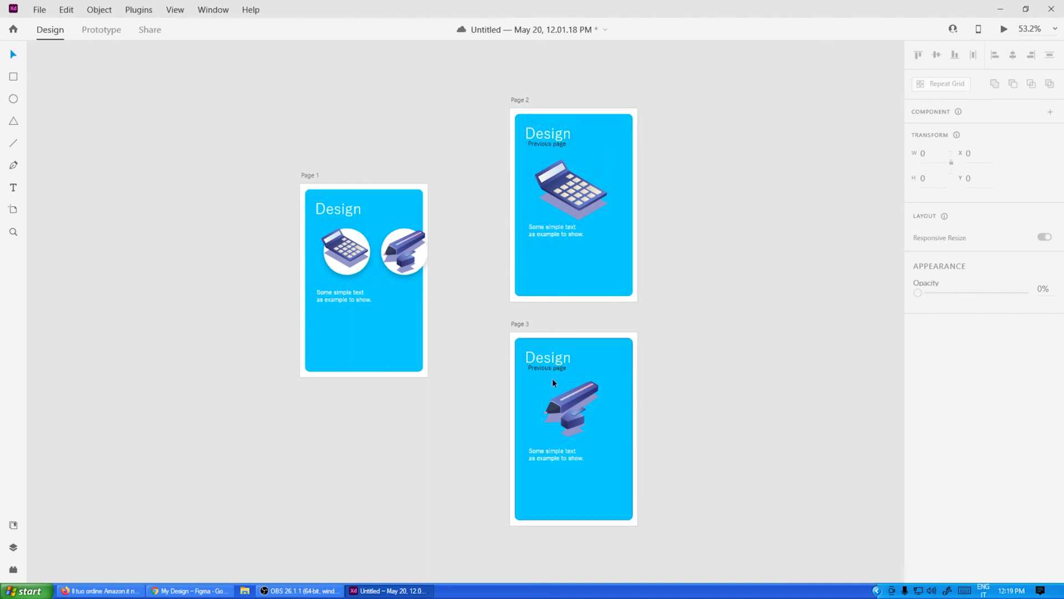
# In the prototype view, move the viewport height markers of Page 3 and Page 2 to their artboards' lower edges.
pyautogui.click(109, 35)
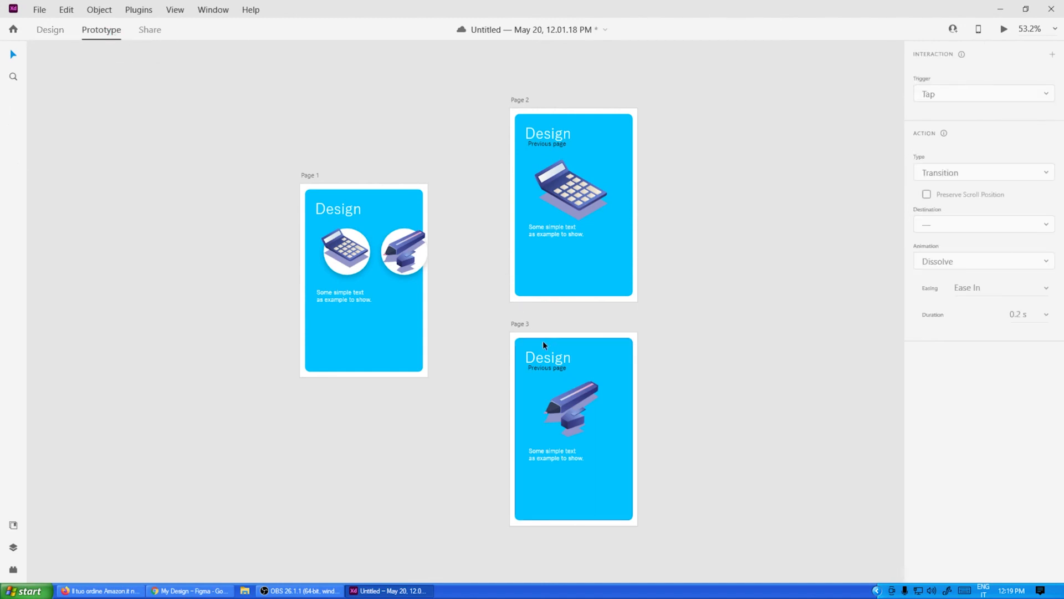
pyautogui.click(524, 324)
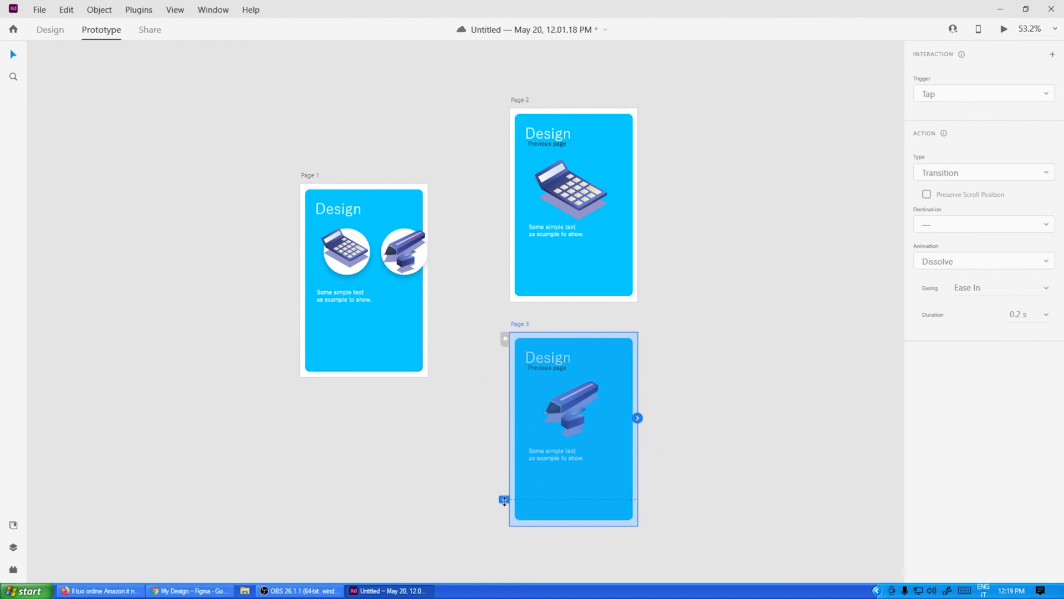
pyautogui.moveTo(504, 499); pyautogui.dragTo(503, 544)
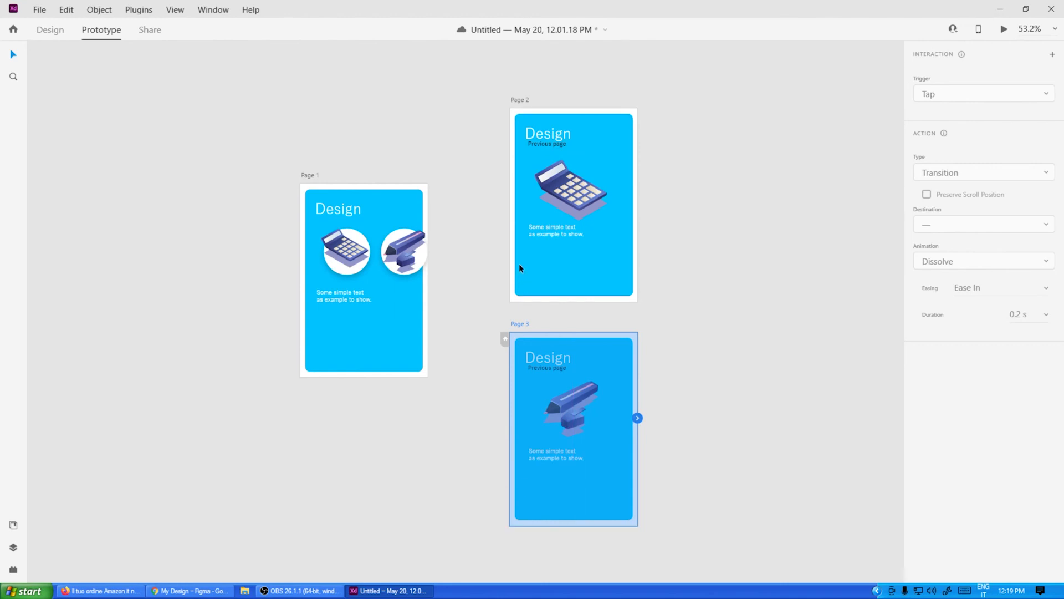
pyautogui.click(509, 261)
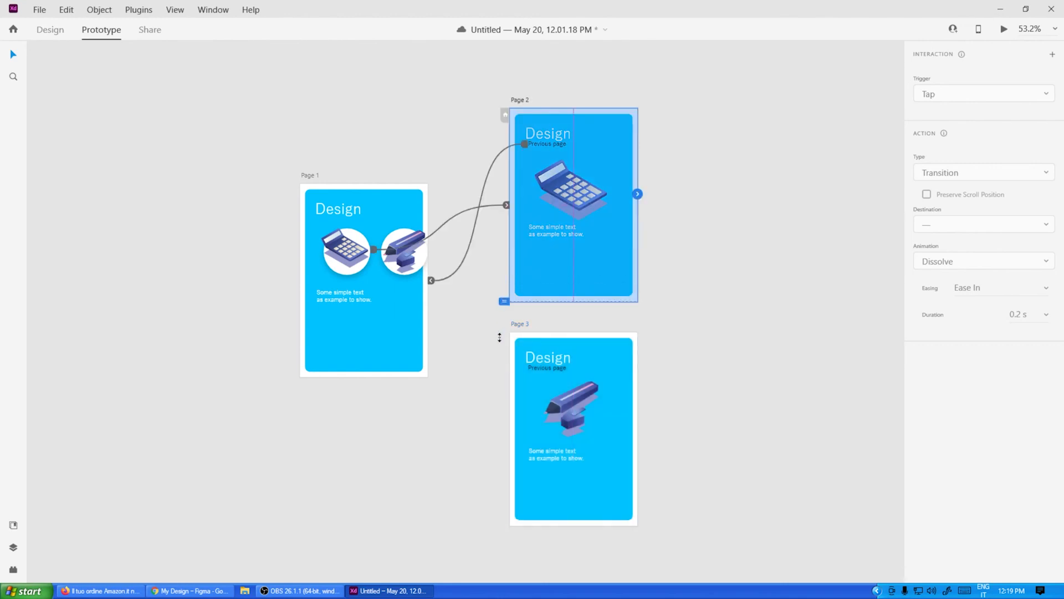
pyautogui.click(486, 284)
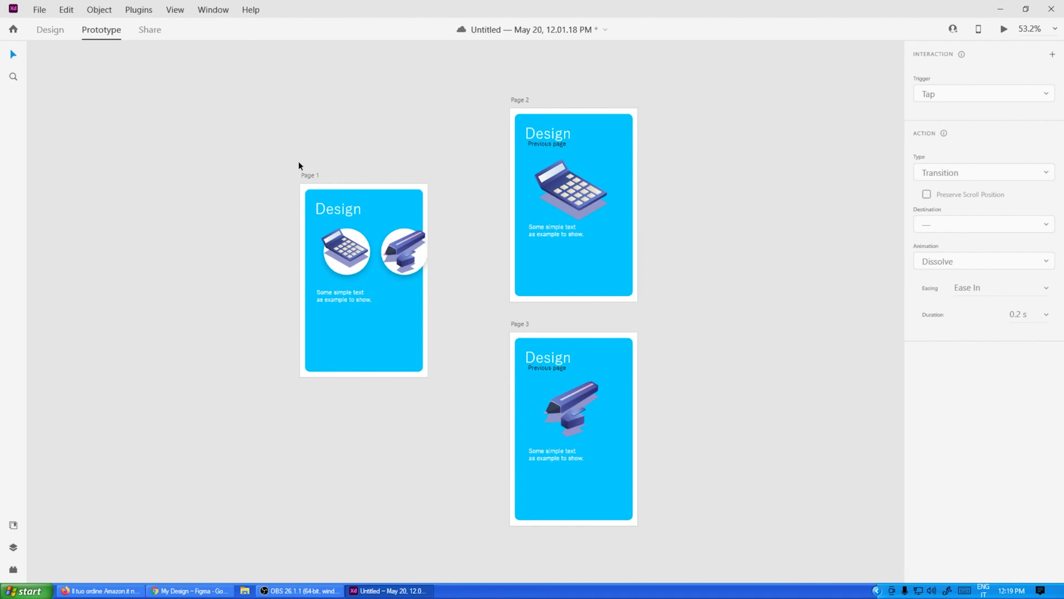
# Connect Page 1's pencil group to Page 3 in the prototype.
pyautogui.click(308, 174)
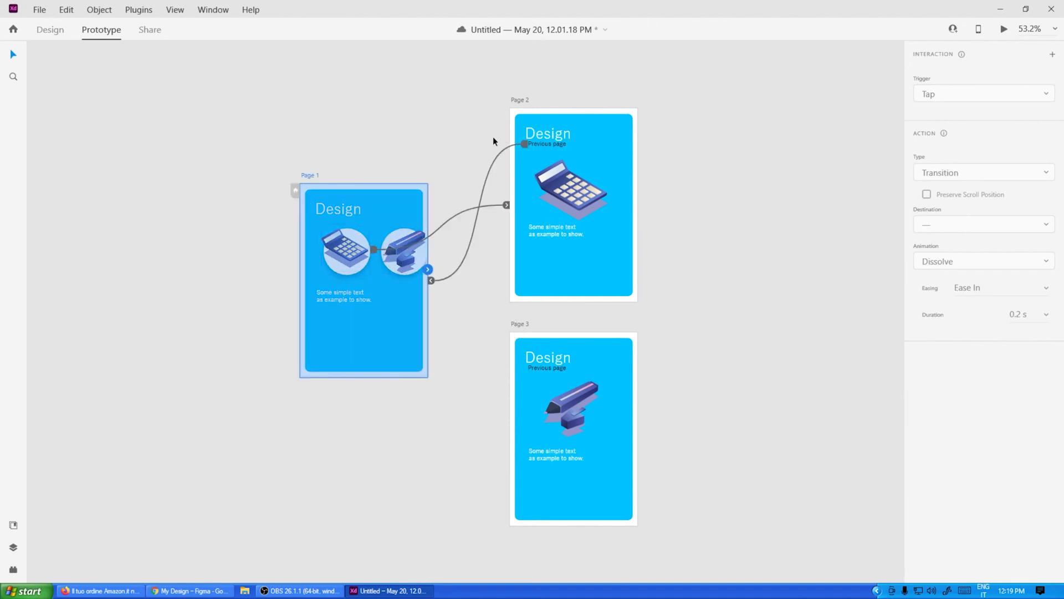
pyautogui.click(523, 323)
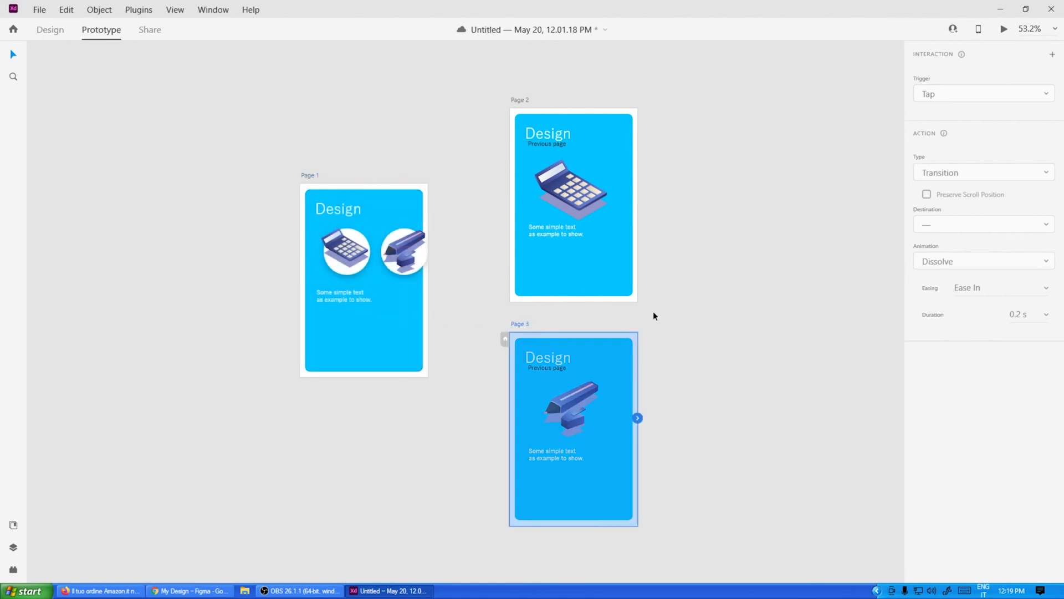
pyautogui.click(466, 274)
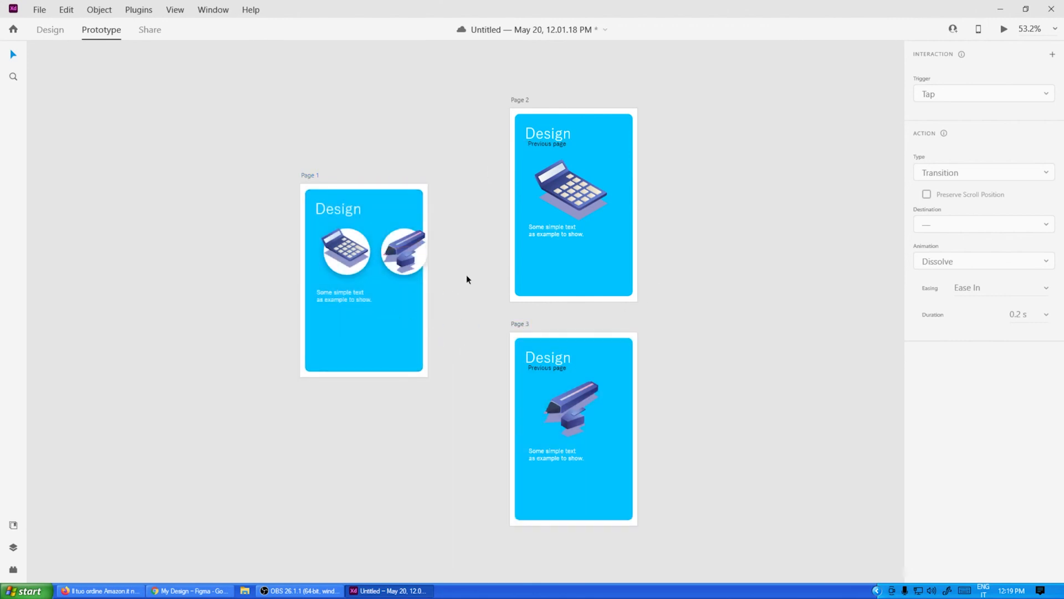
pyautogui.click(309, 175)
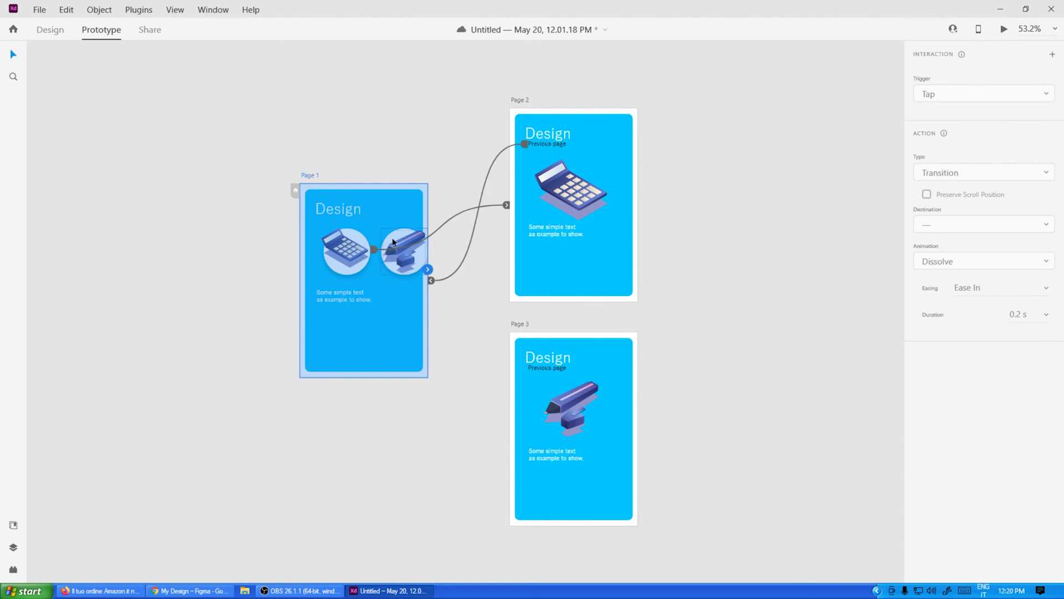
pyautogui.click(390, 273)
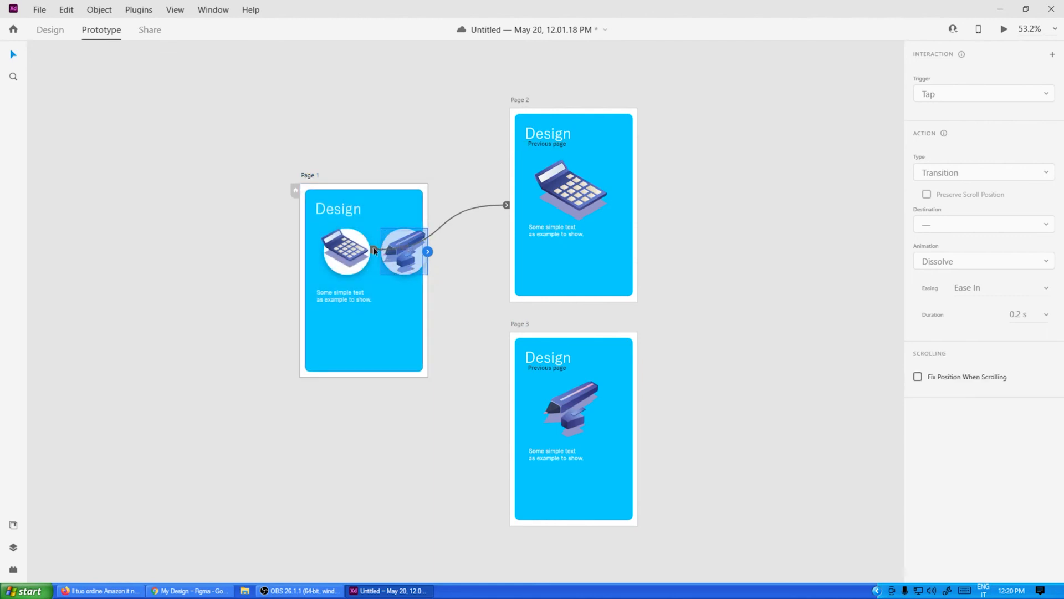
pyautogui.moveTo(428, 252); pyautogui.dragTo(512, 431)
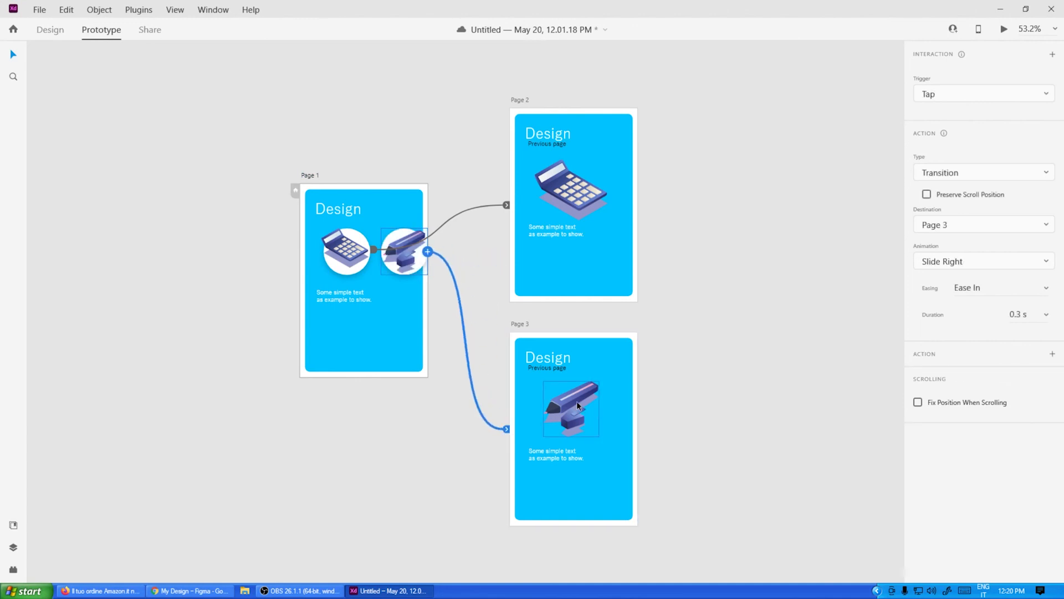
# Connect the "Previous page" text on Page 3 to Page 1 in the prototype.
pyautogui.click(540, 368)
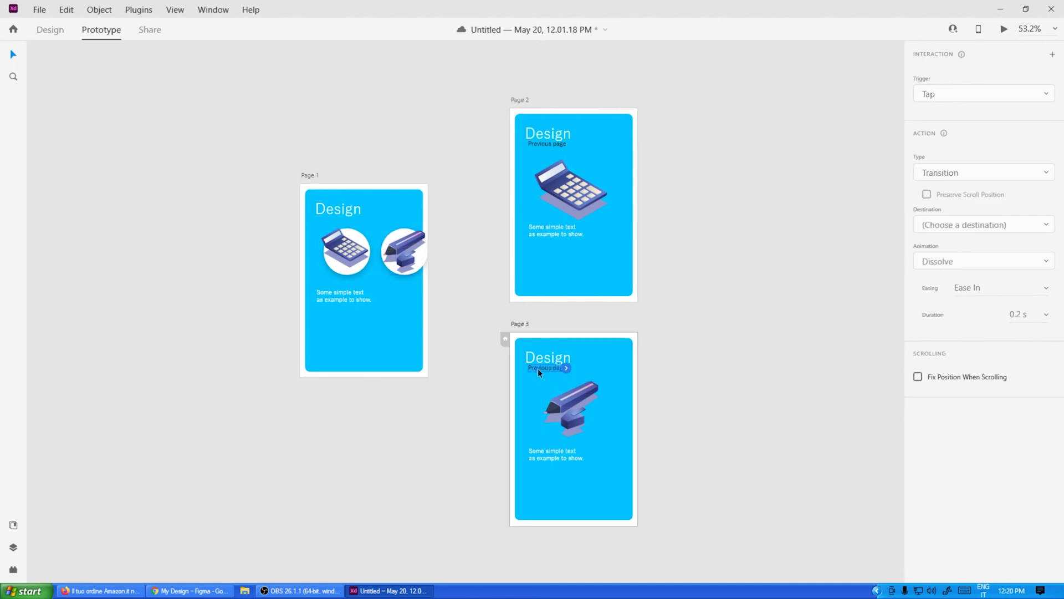
pyautogui.moveTo(565, 367); pyautogui.dragTo(411, 288)
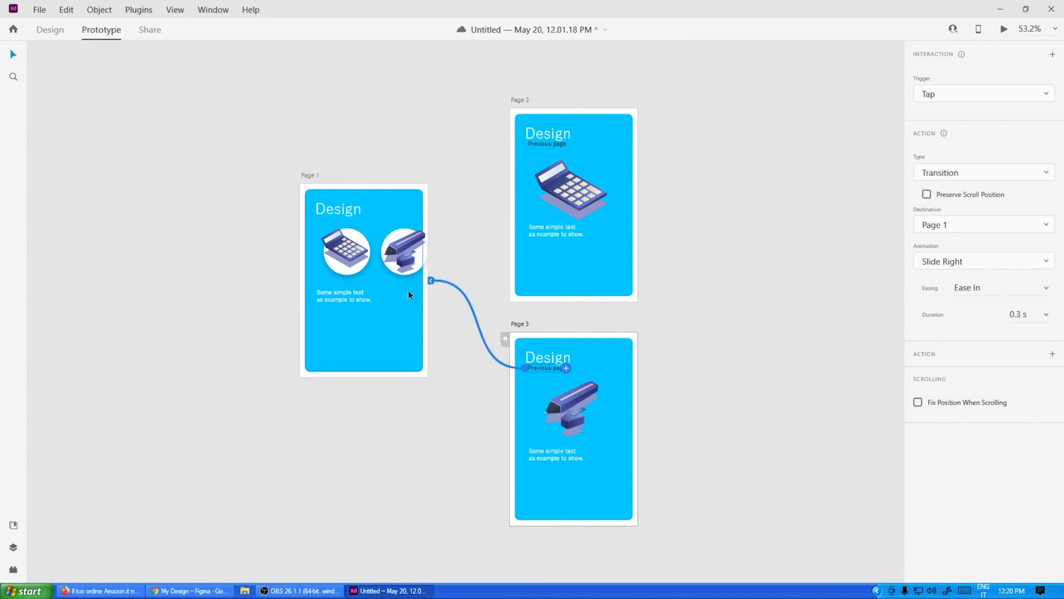
# Set the transition from Page 1's pencil group to Page 3 to Slide Left and check its easing.
pyautogui.click(399, 234)
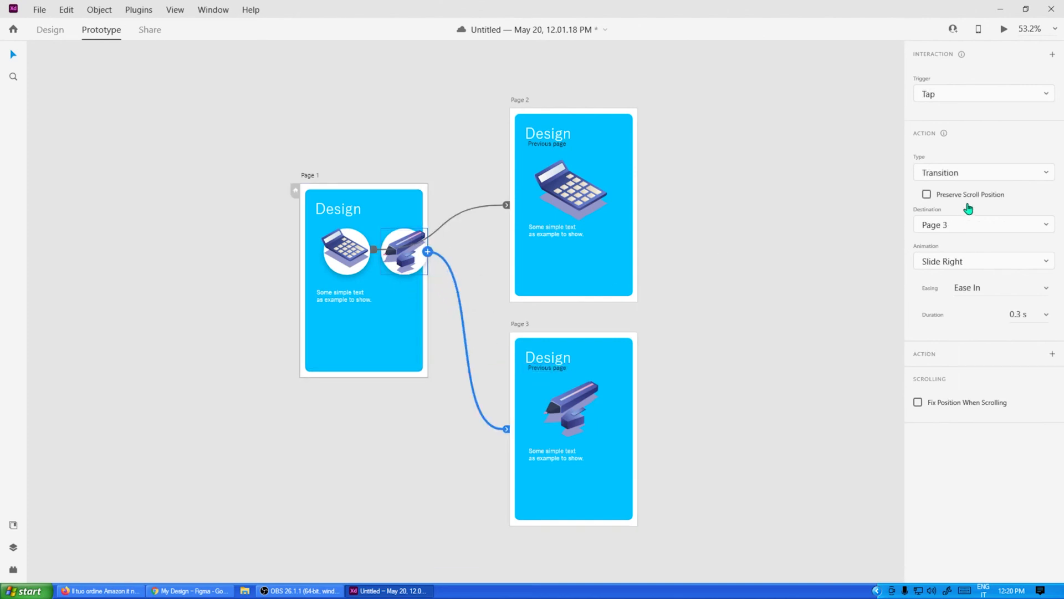
pyautogui.click(975, 267)
pyautogui.click(955, 193)
pyautogui.click(1016, 287)
pyautogui.click(998, 288)
# Check the animation and easing of Page 3's "Previous page" link, keeping Slide Right with Ease In.
pyautogui.click(582, 396)
pyautogui.click(563, 368)
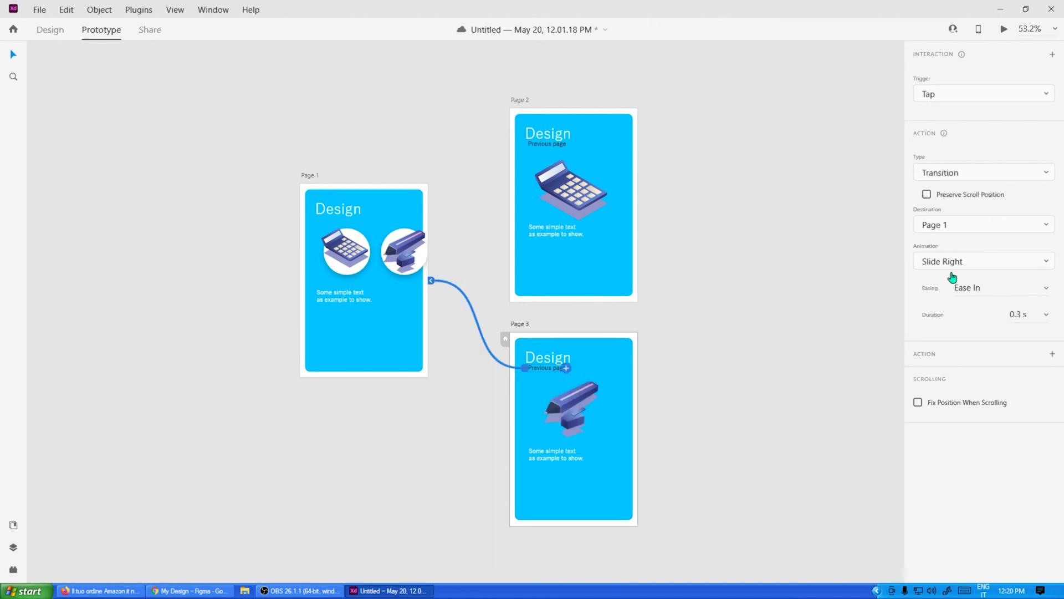
pyautogui.click(1030, 262)
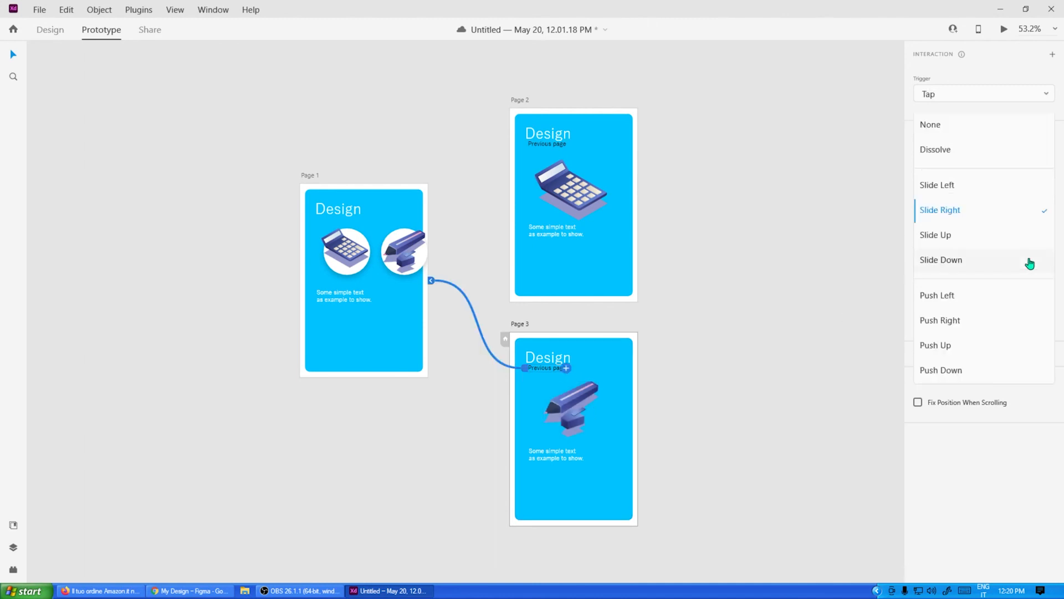
pyautogui.click(987, 217)
pyautogui.click(1004, 288)
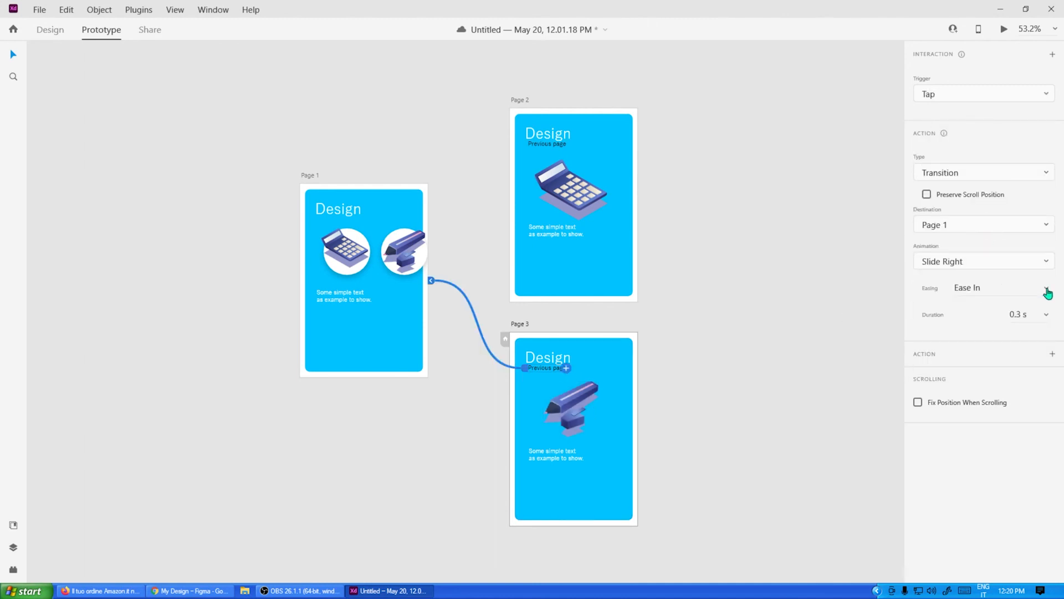
pyautogui.click(737, 266)
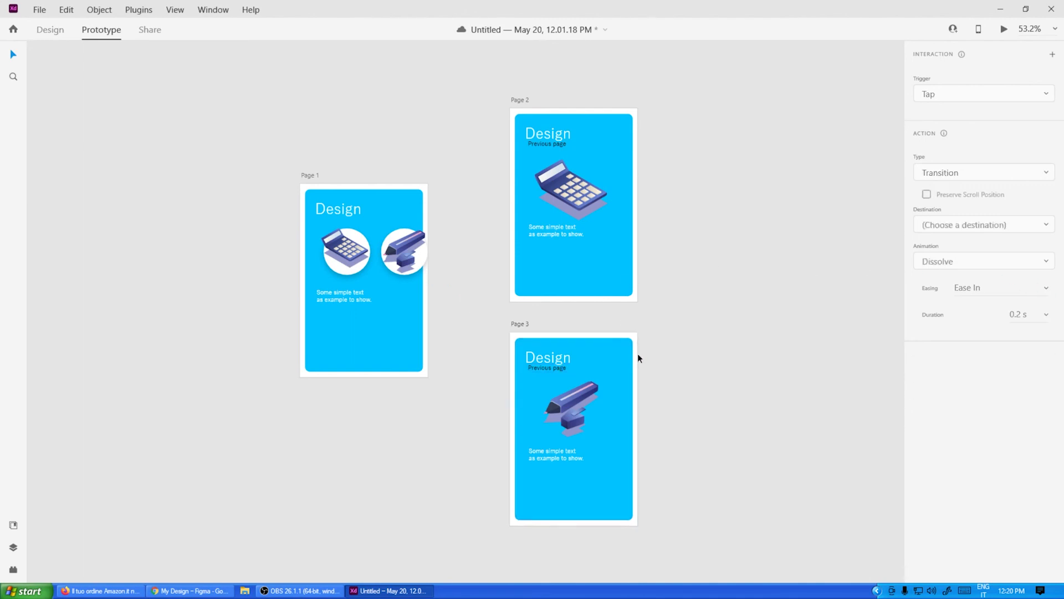
# Move the Page 1 artboard slightly down and to the left, midway in height between Page 2 and Page 3.
pyautogui.moveTo(312, 176); pyautogui.dragTo(300, 195)
pyautogui.click(762, 172)
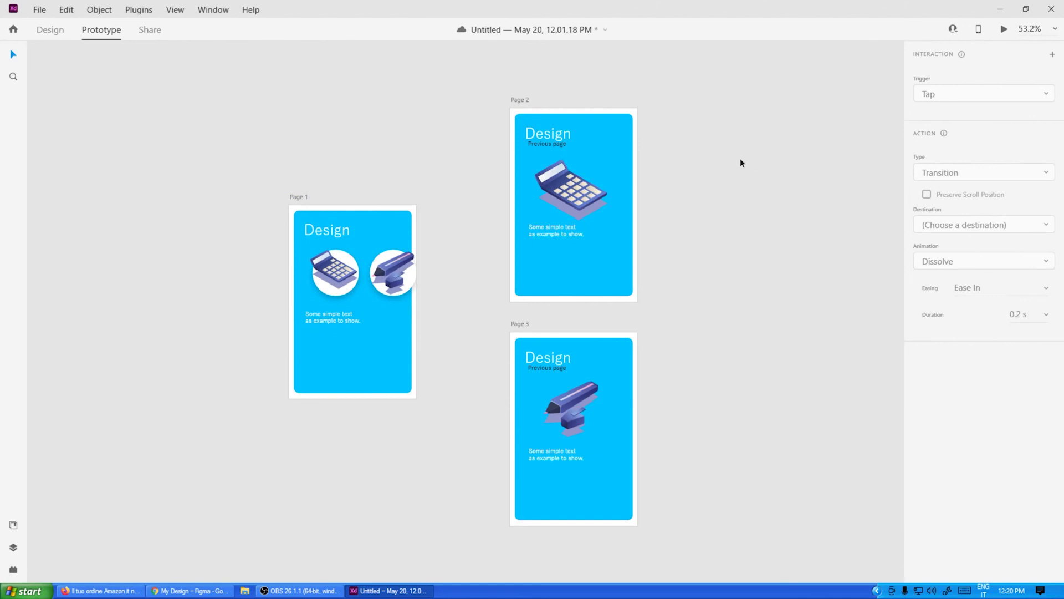
# Preview the prototype, testing the calculator and pencil links from Page 1 and the "Previous page" links back from Pages 2 and 3.
pyautogui.click(1005, 31)
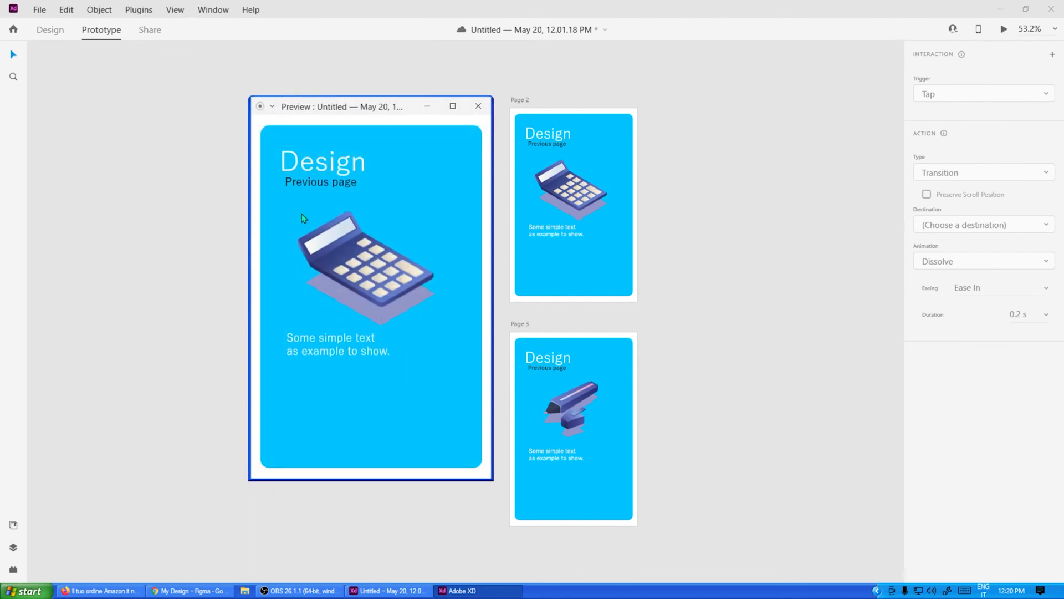
pyautogui.click(309, 188)
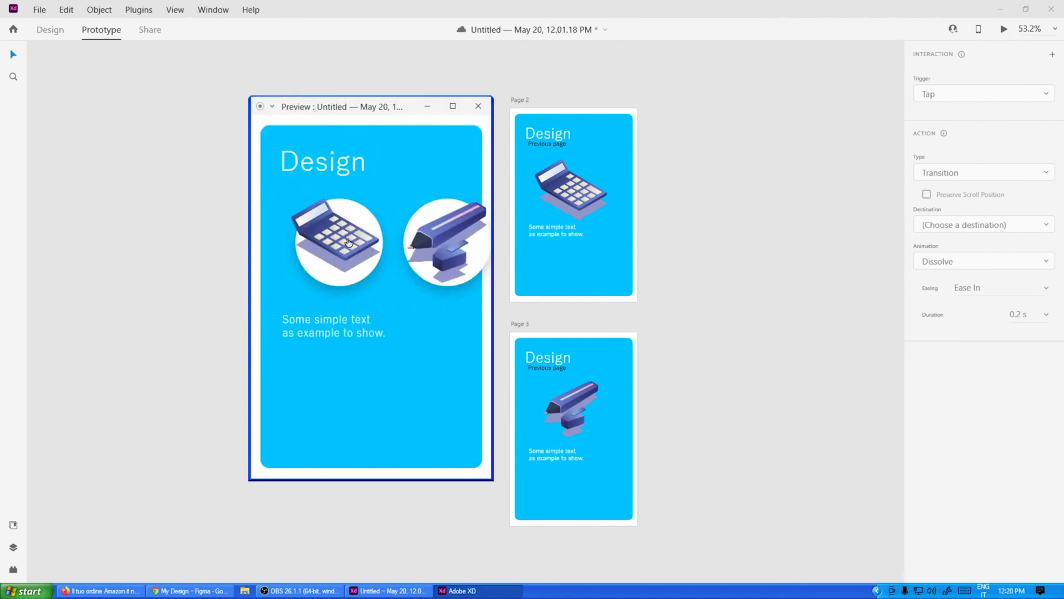
pyautogui.click(349, 243)
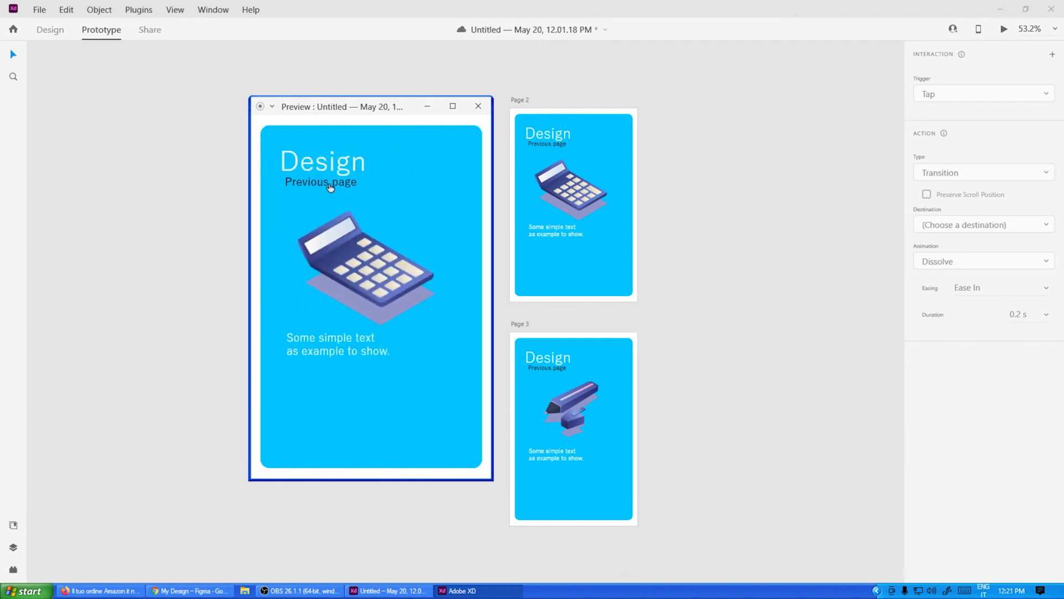
pyautogui.click(332, 189)
pyautogui.click(431, 240)
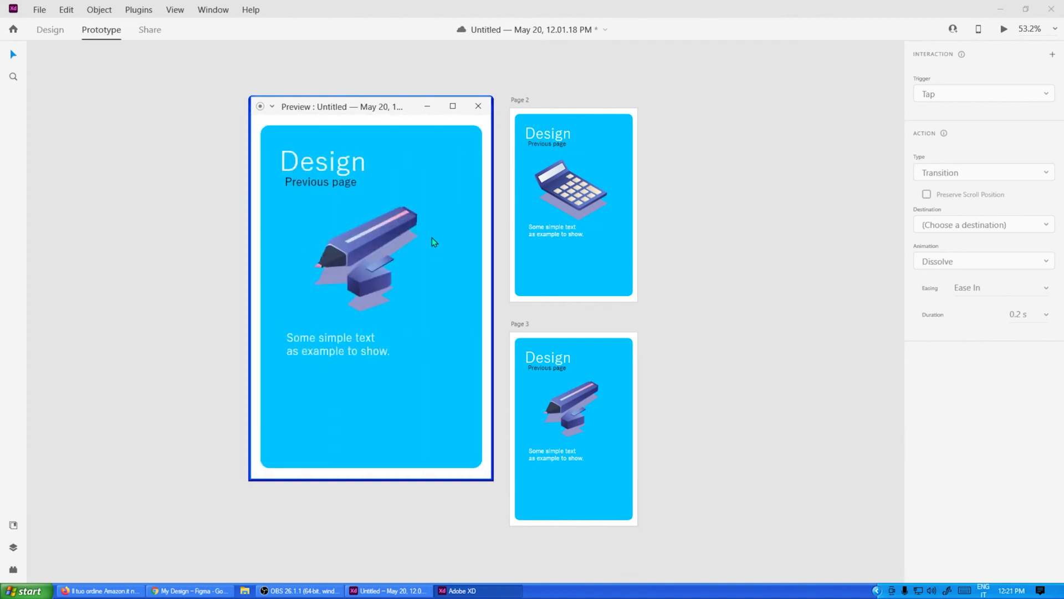
pyautogui.click(331, 189)
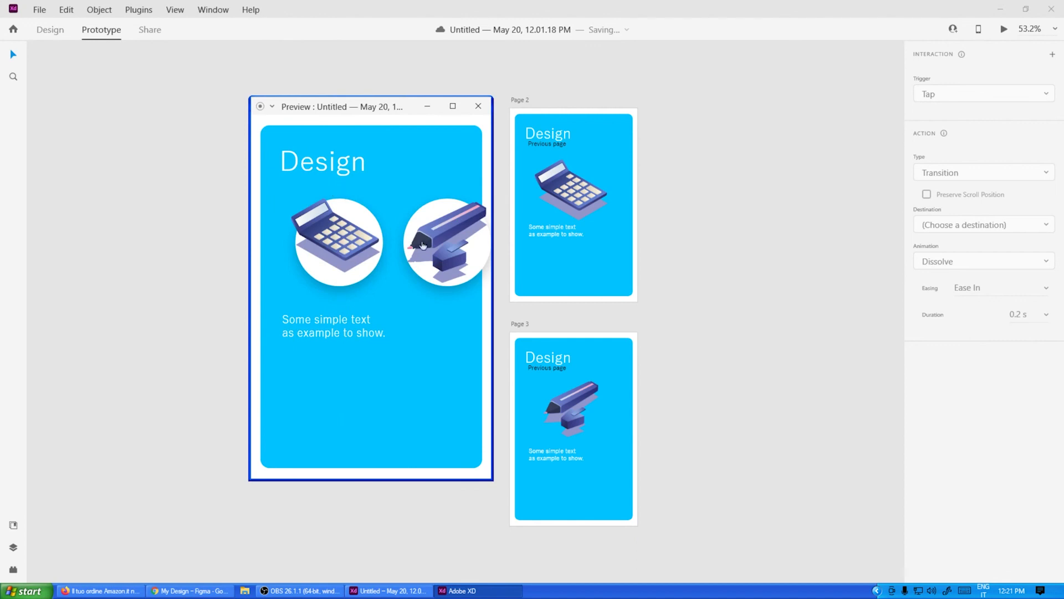
pyautogui.click(335, 244)
pyautogui.click(325, 186)
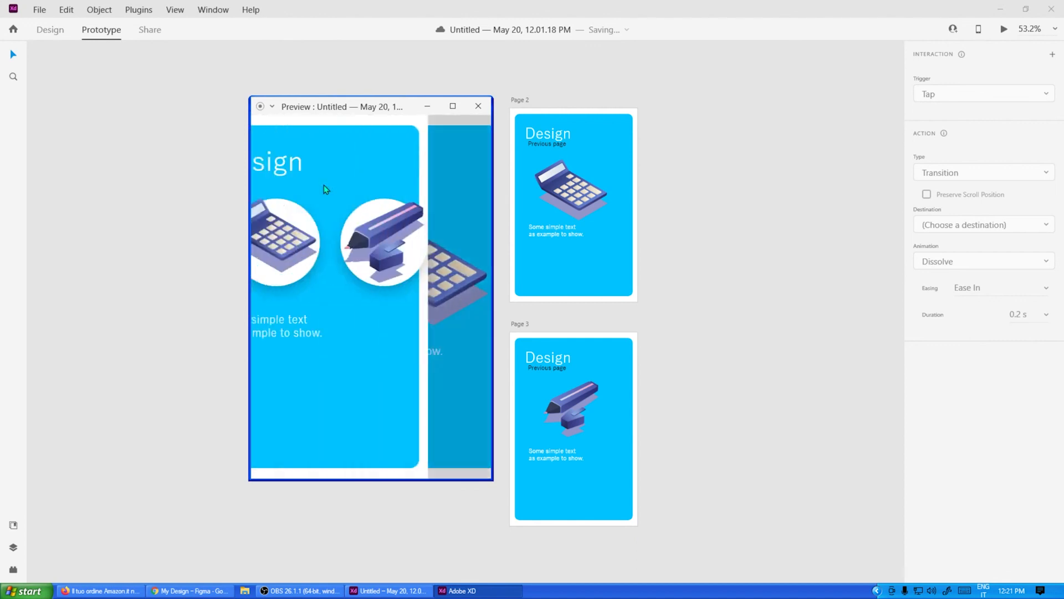